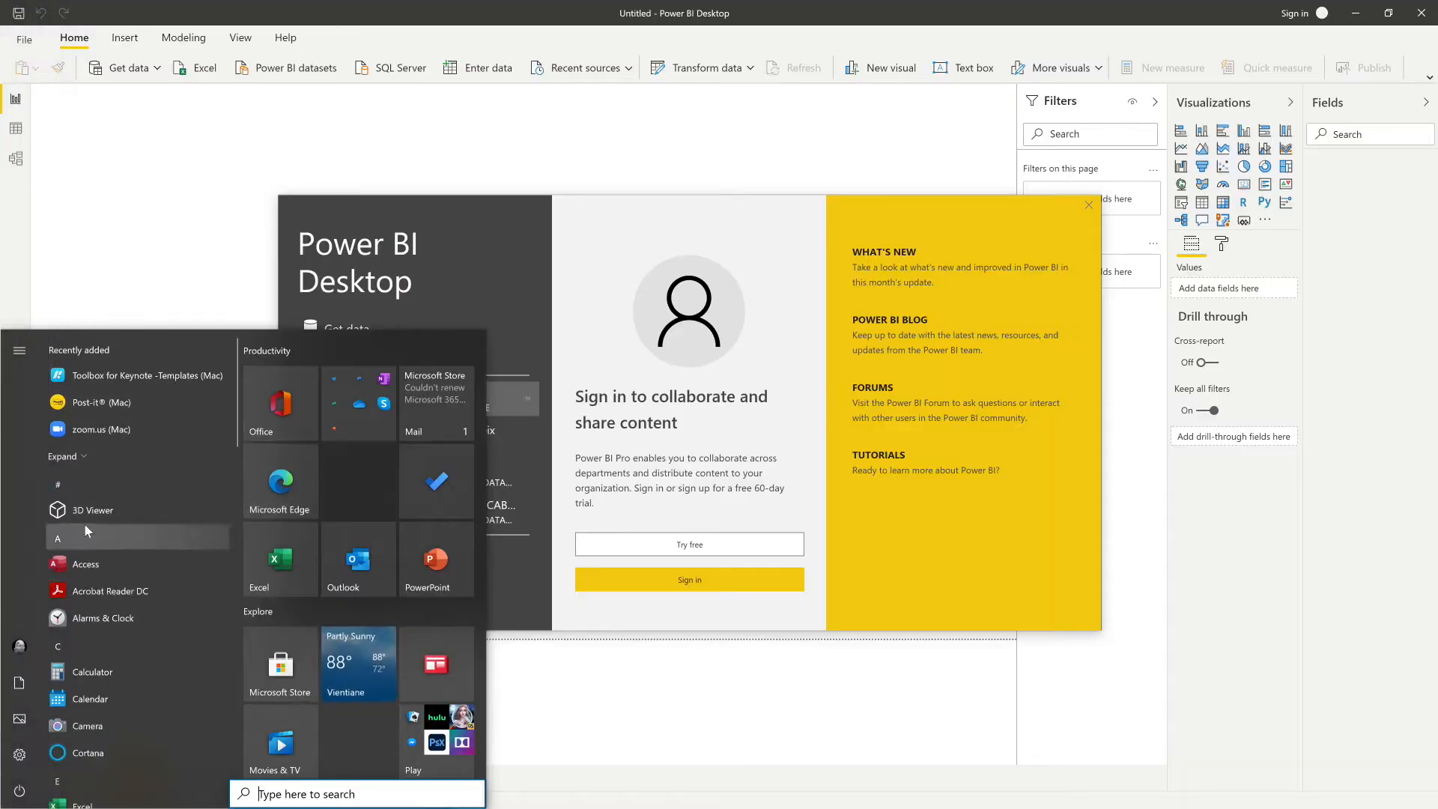
Open the SALES YEAR 2017 workbook from the Sales Data folder inside Documents > DATA BASE
left_click(21, 683)
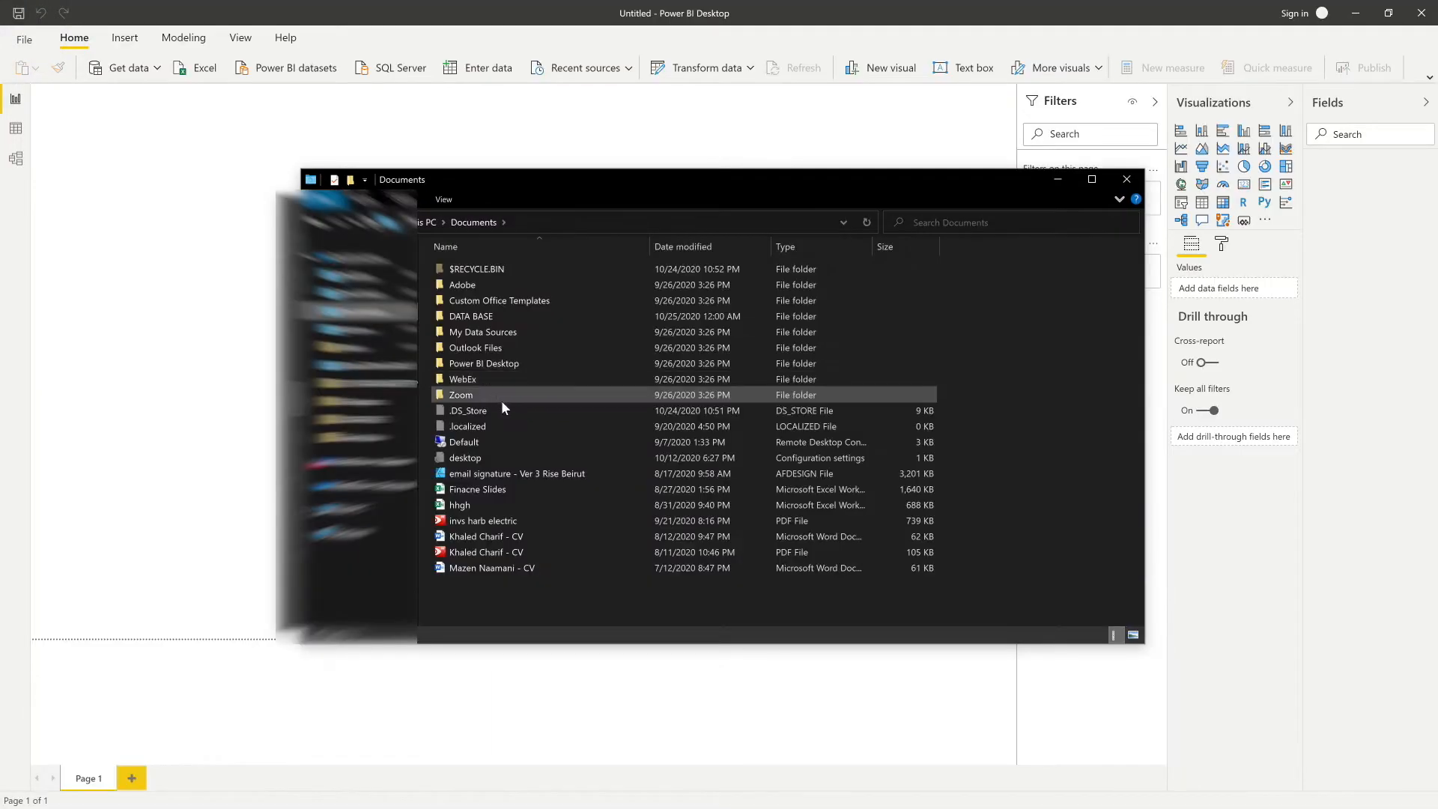
double_click(497, 318)
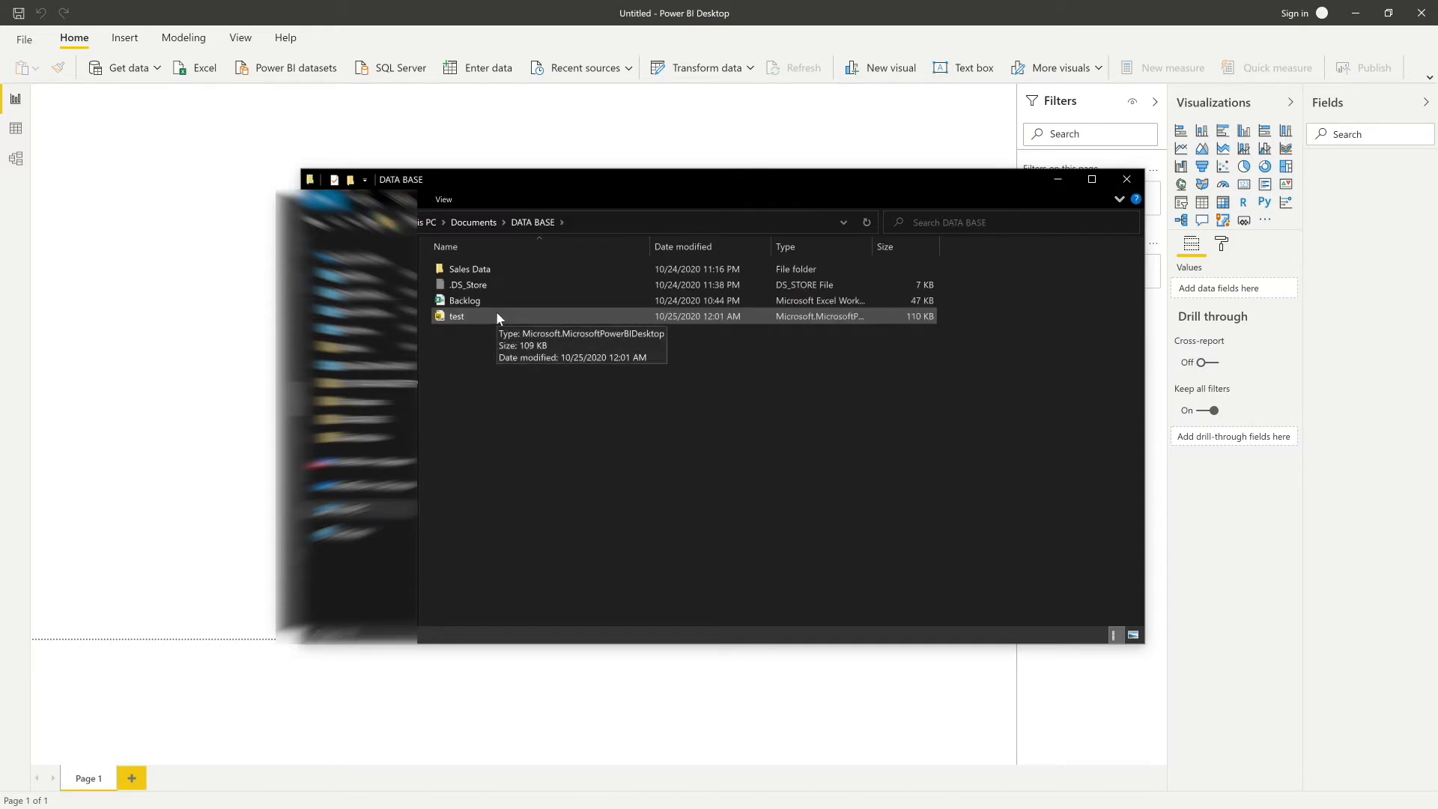
double_click(477, 271)
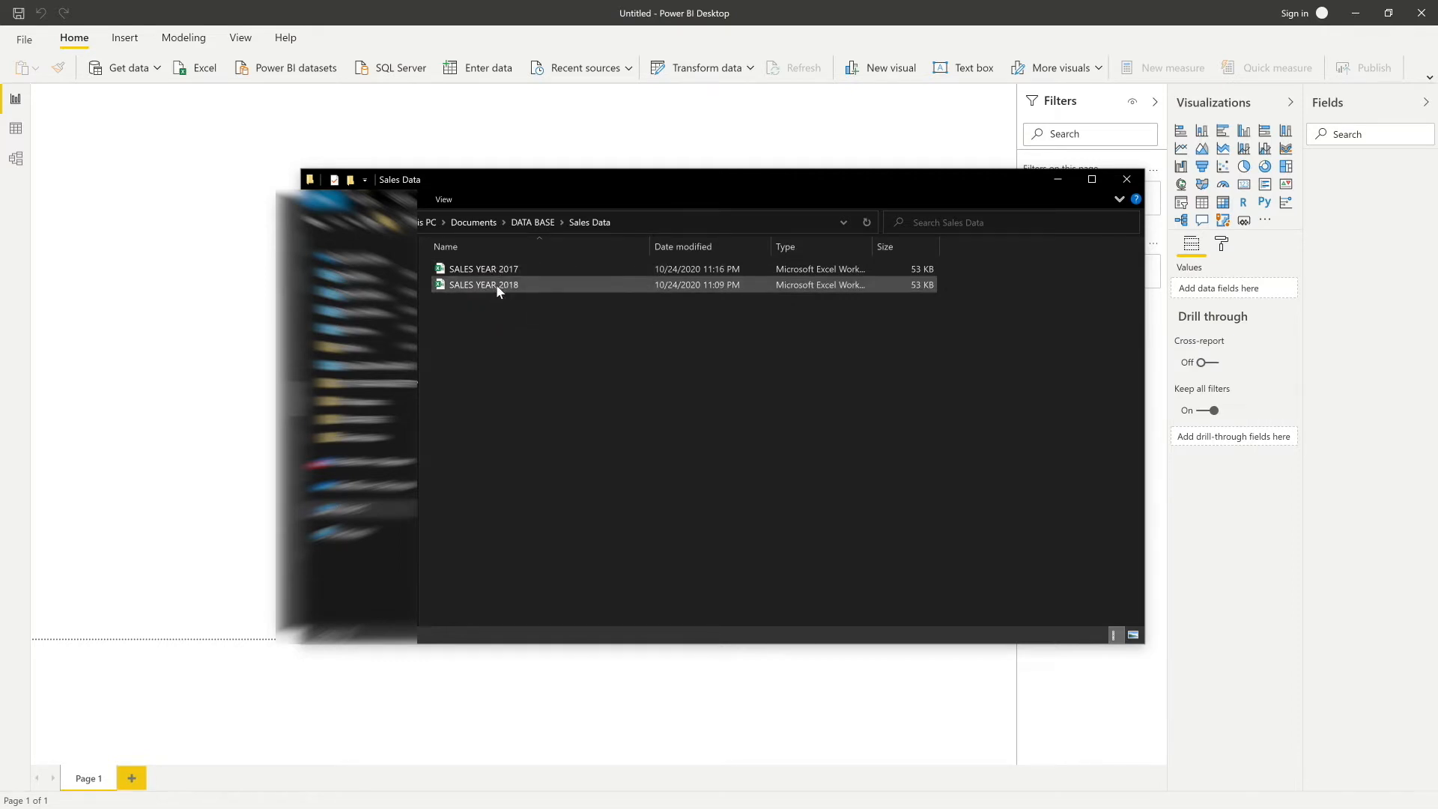
double_click(501, 271)
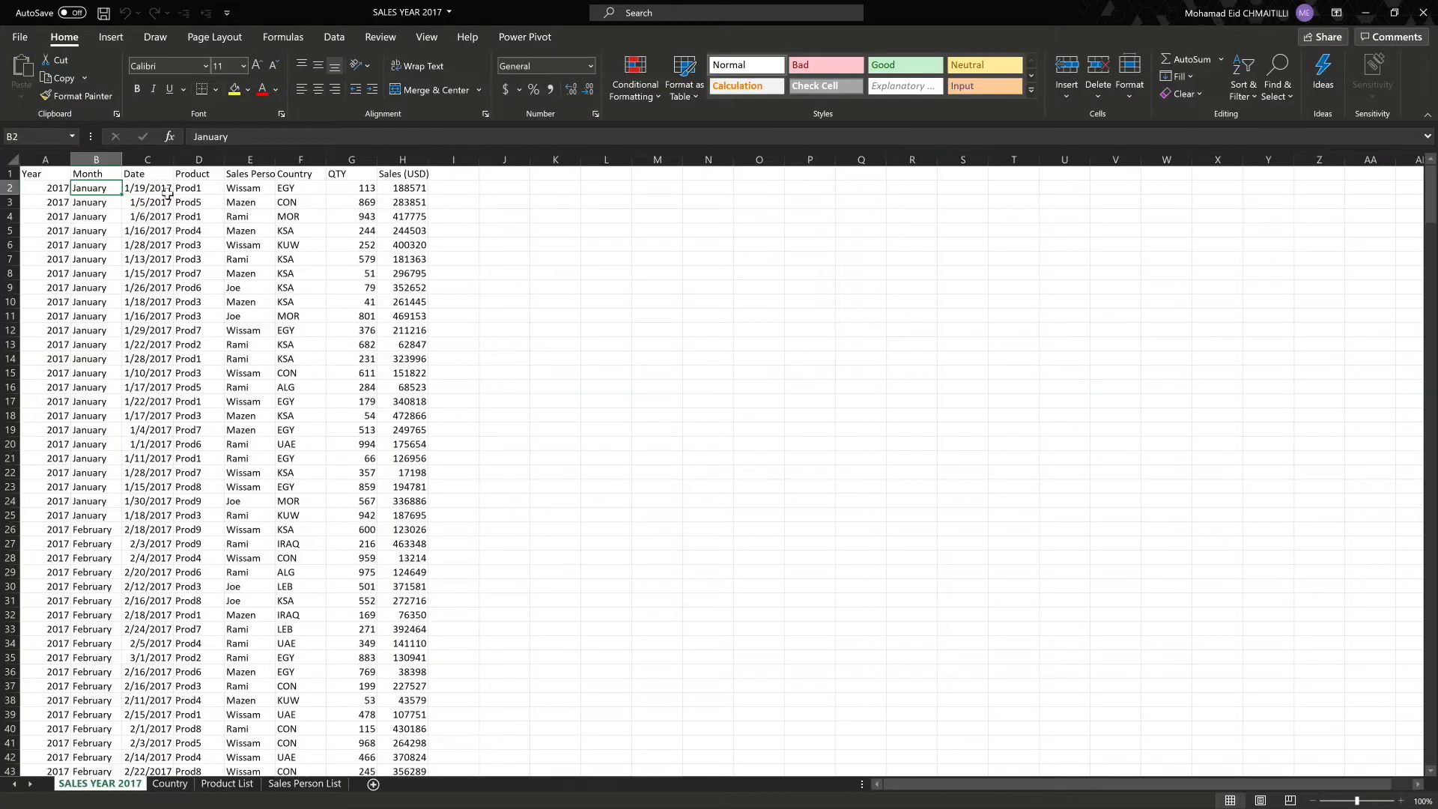
Examine the date and product formulas in row 3, plus the Country, Product List and Sales Person List sheets
left_click(60, 202)
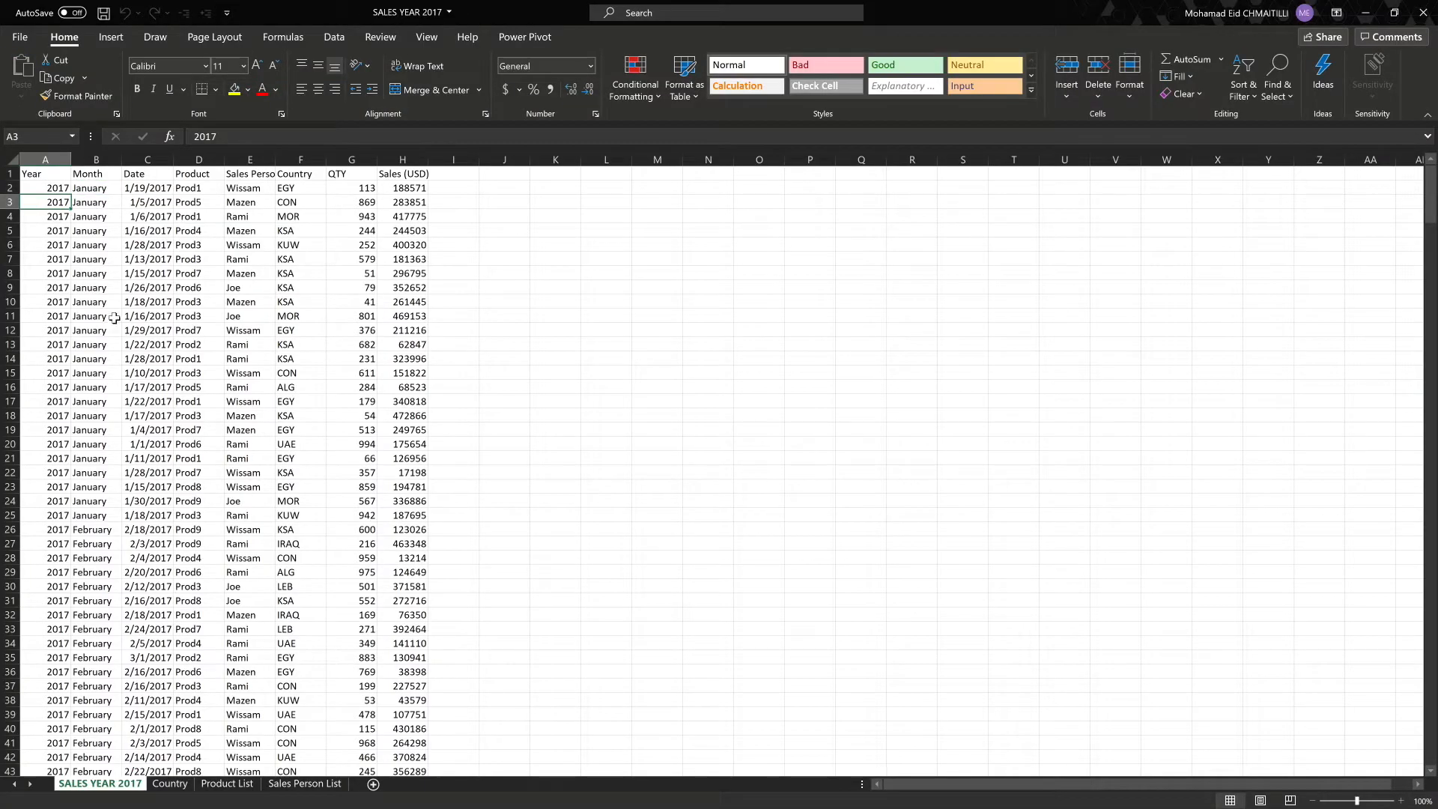
left_click(163, 200)
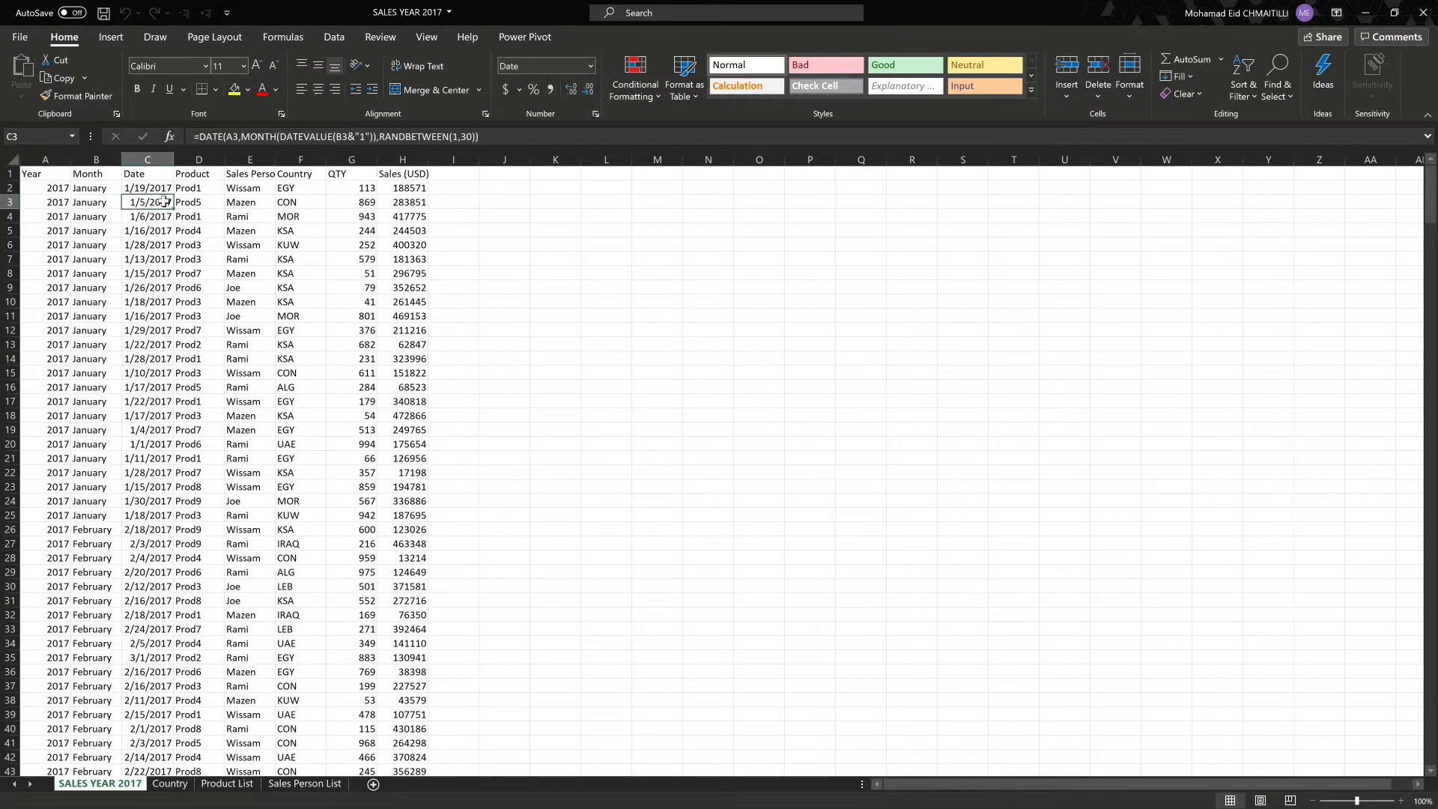
key("Left")
key("Left")
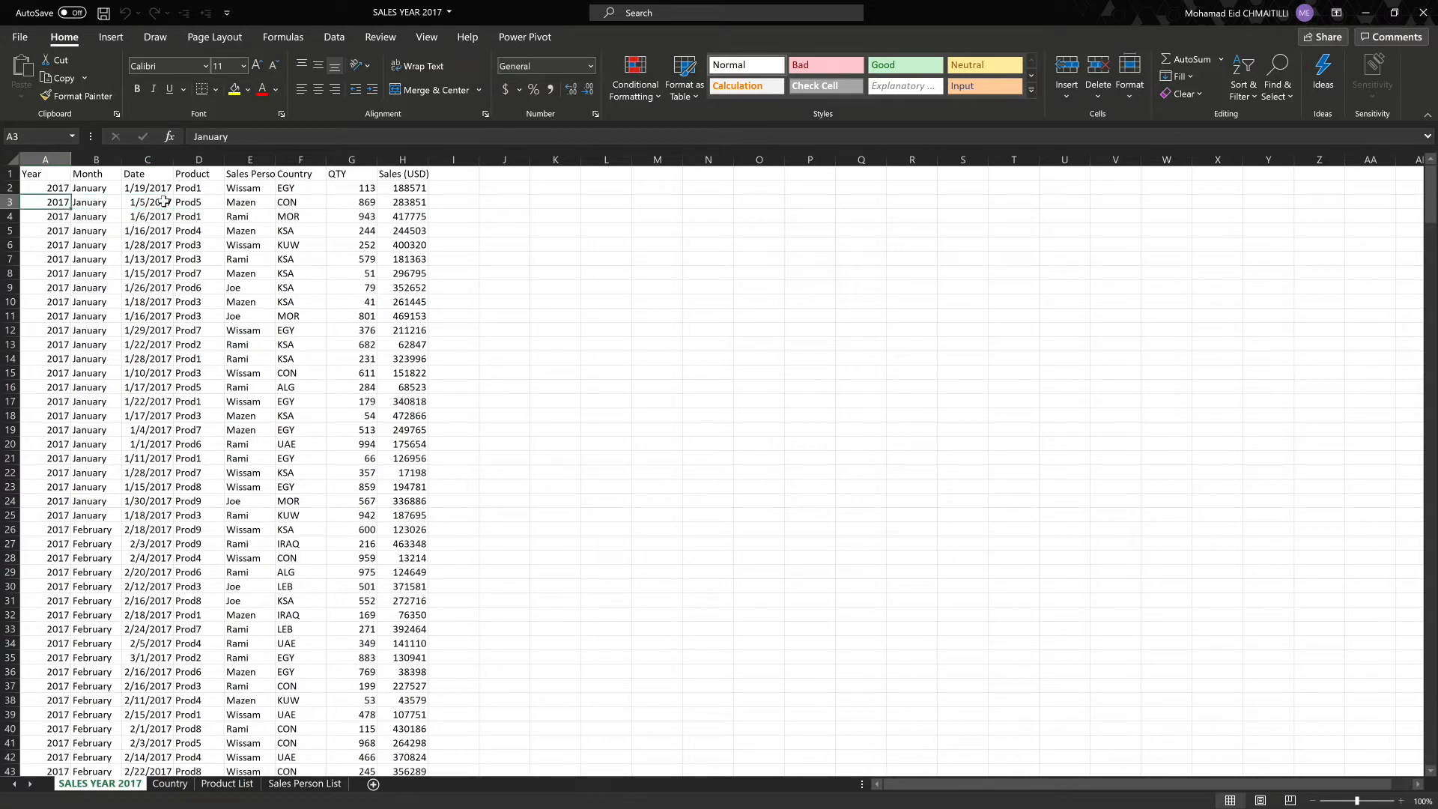
left_click(163, 202)
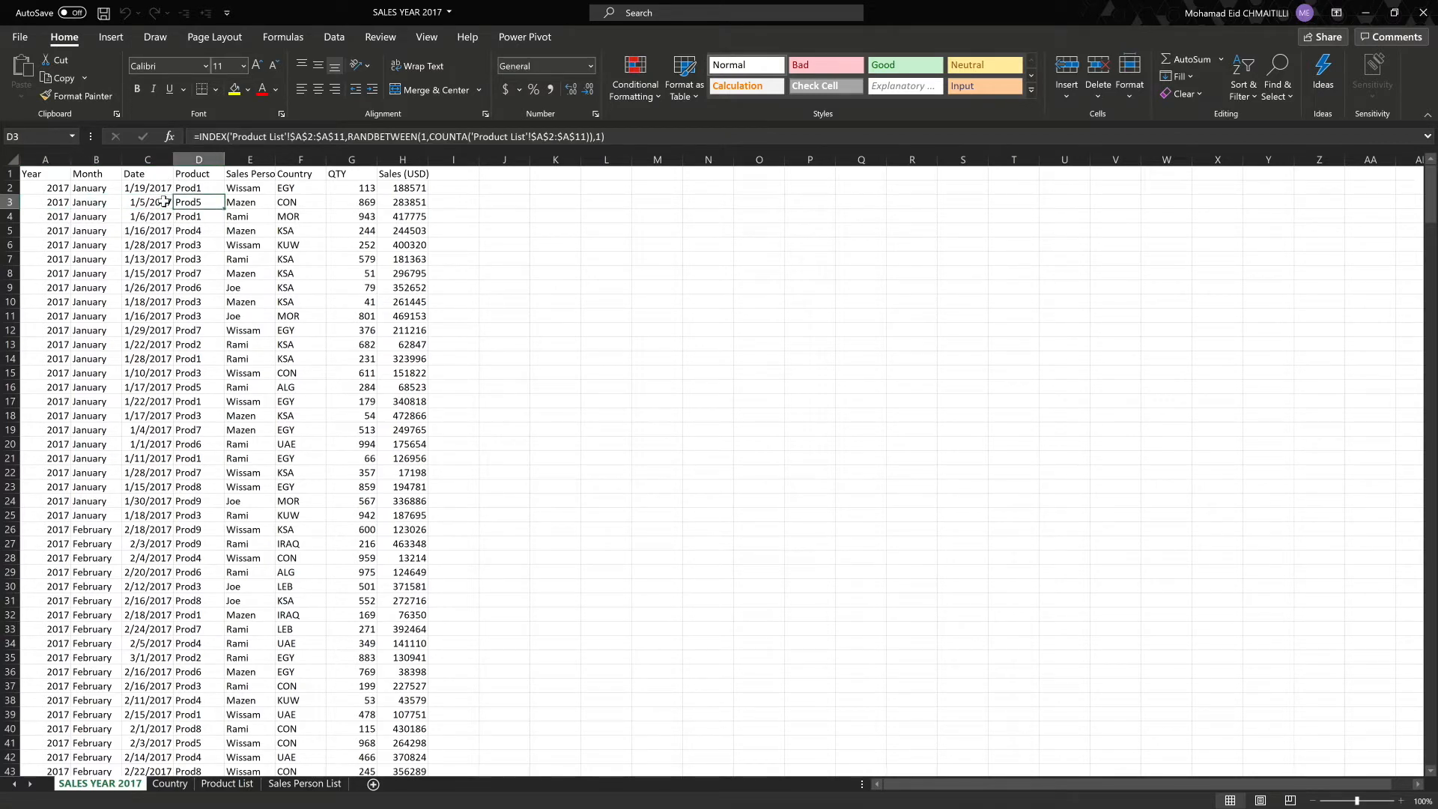
left_click(170, 784)
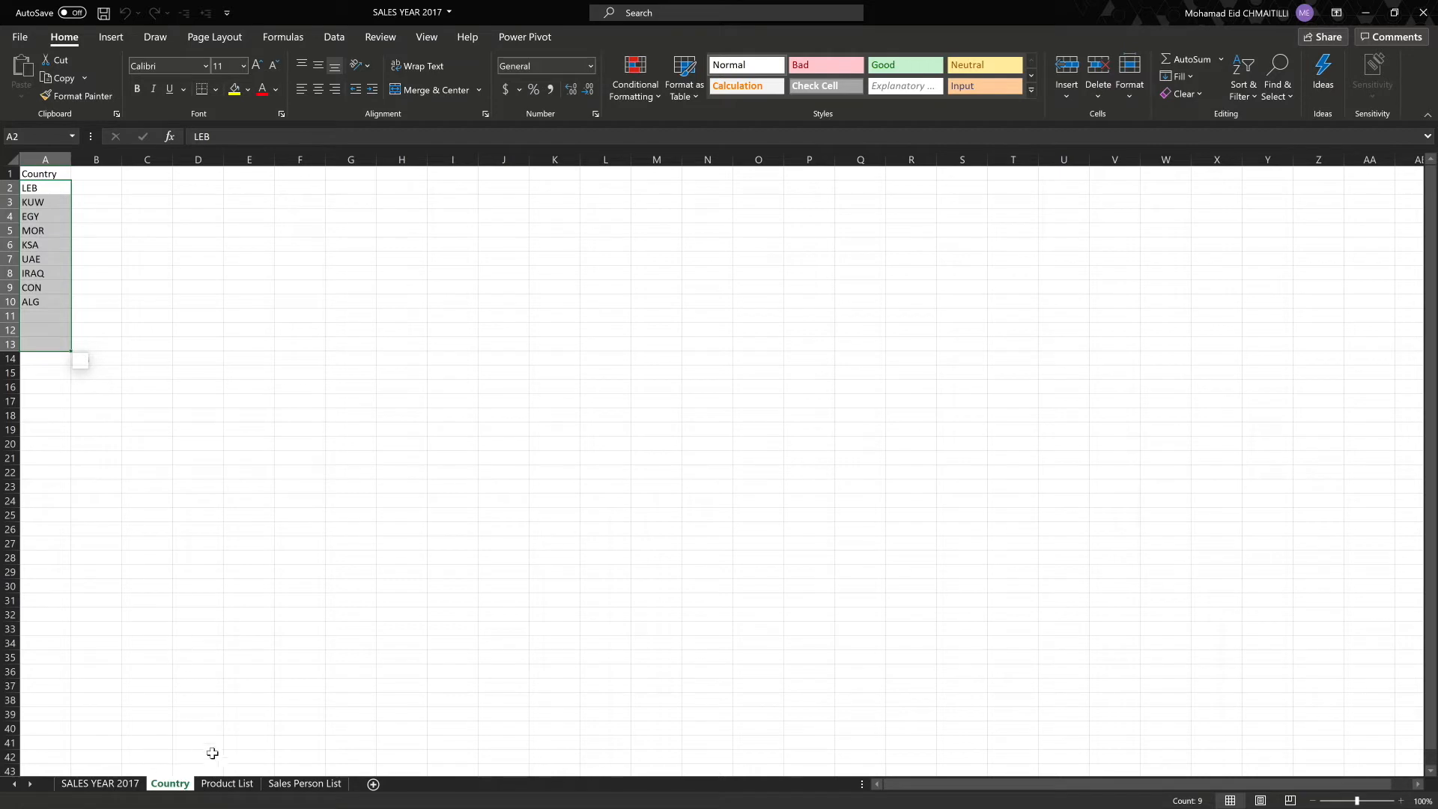
left_click(221, 784)
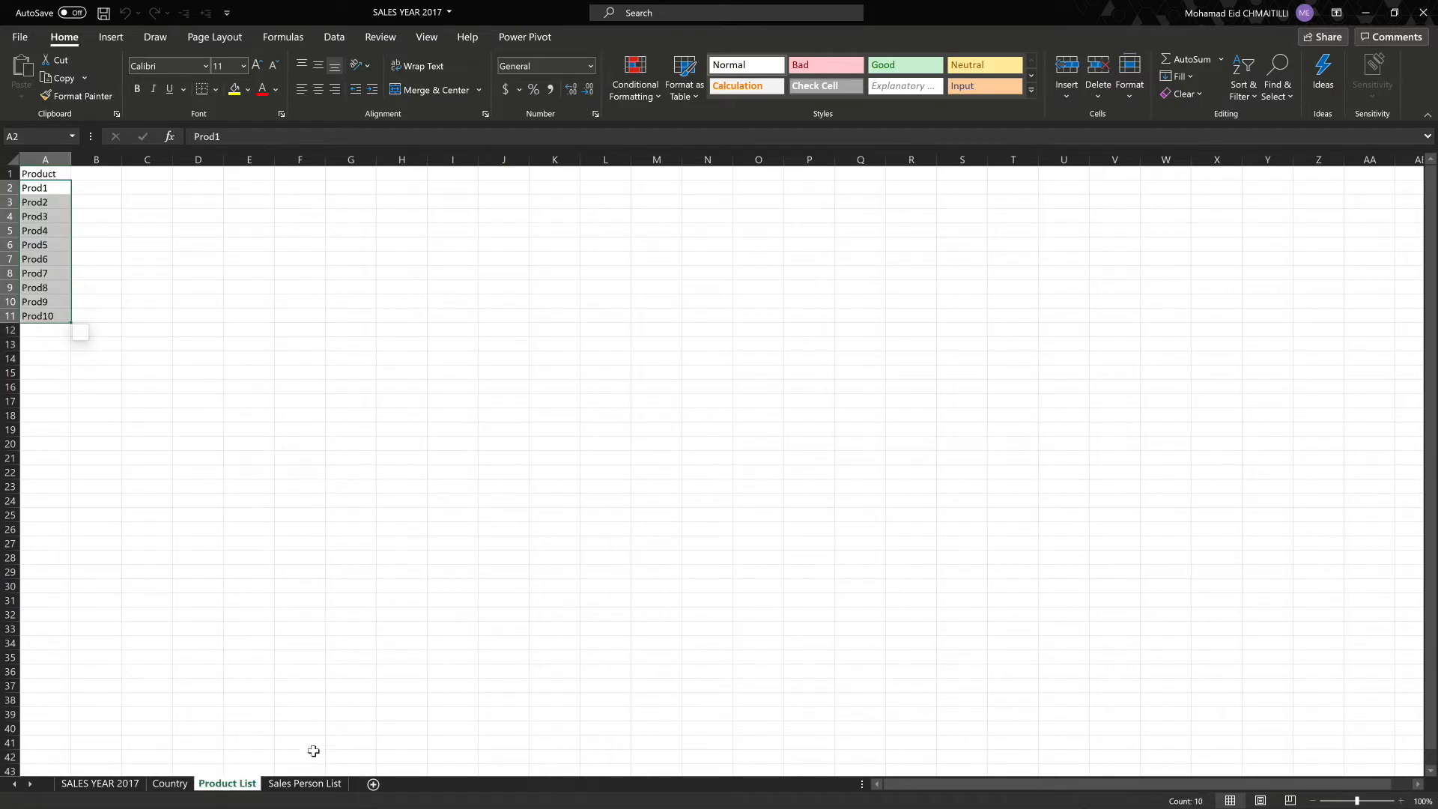
left_click(311, 784)
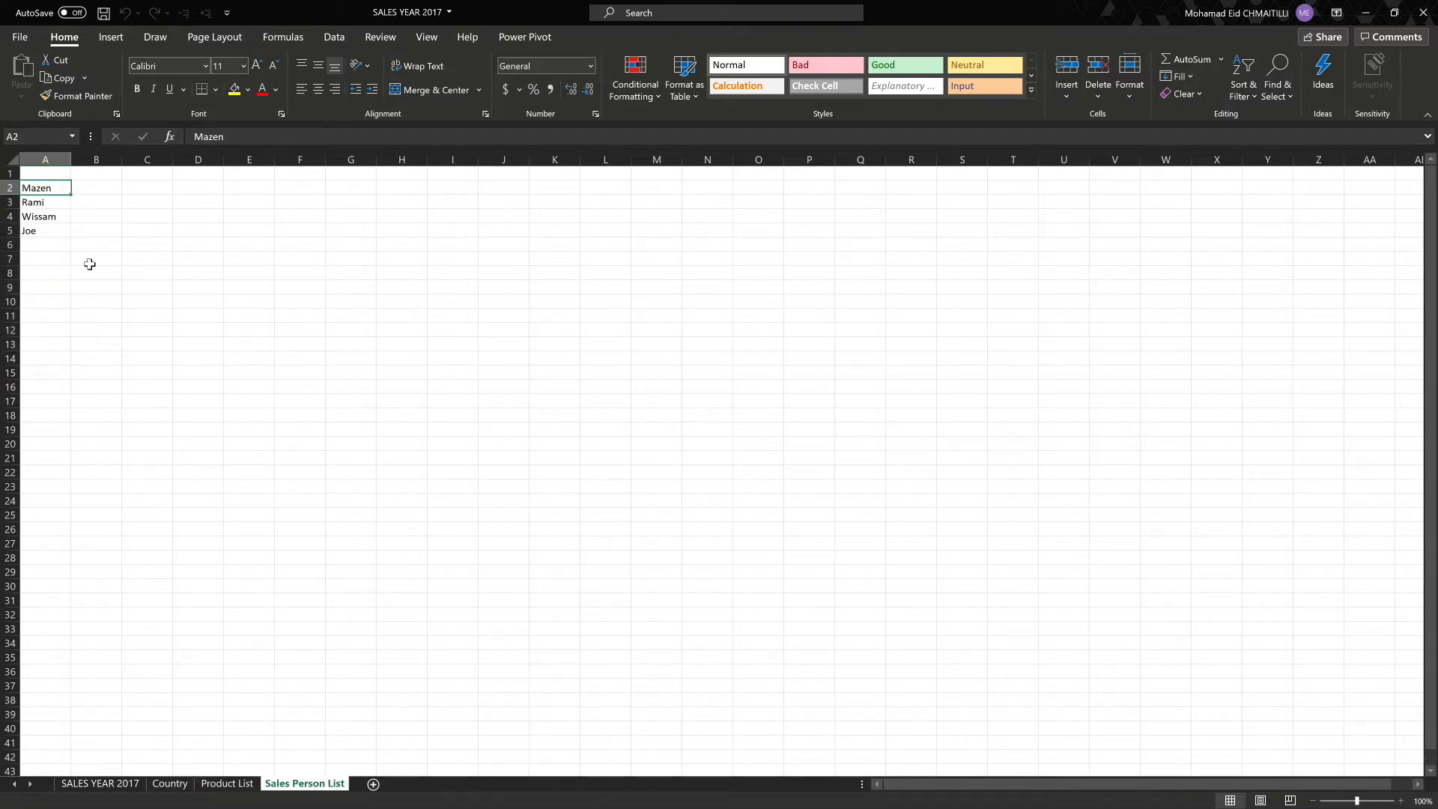
left_click(99, 783)
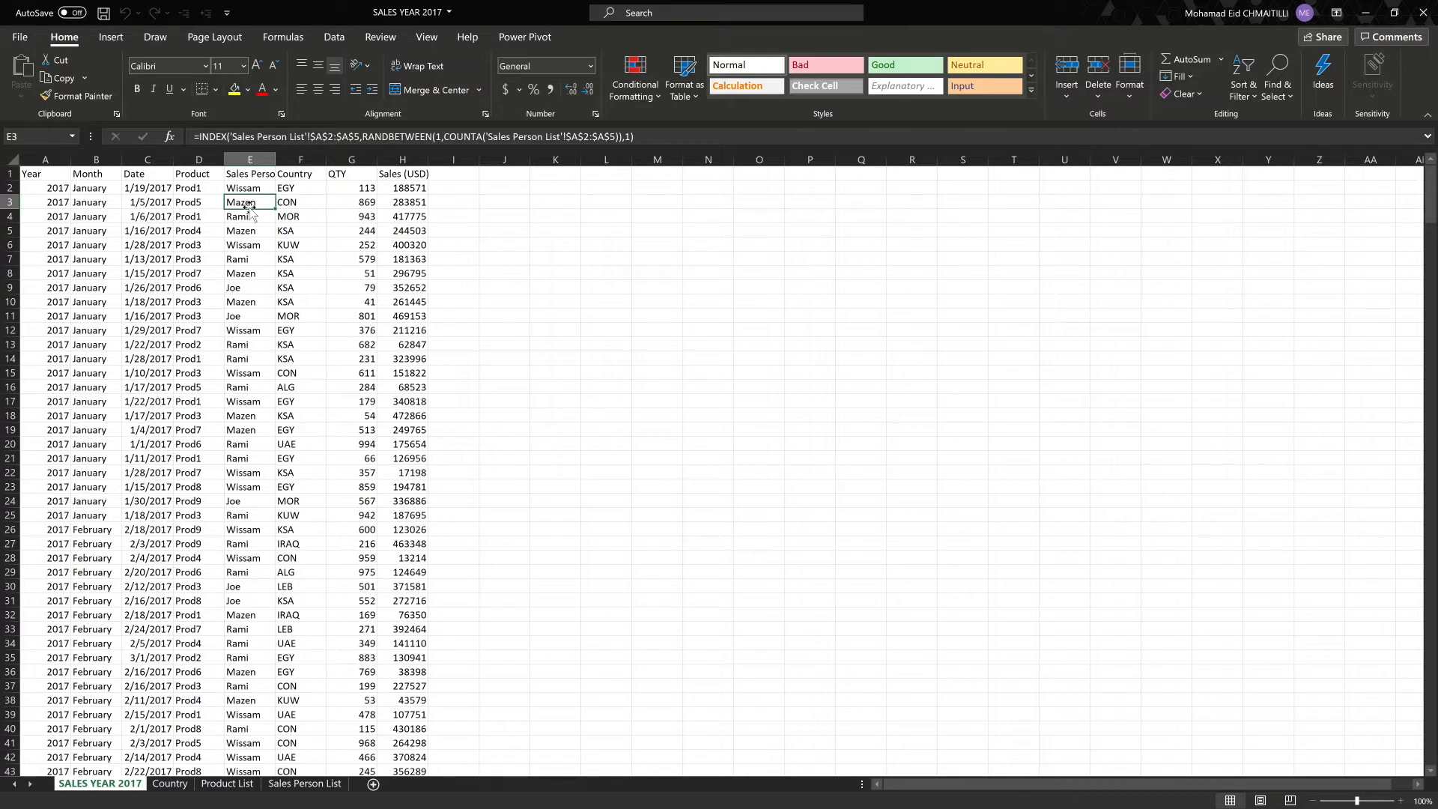
Review the row 3 entries and formulas across the sales table, from Year through Sales (USD)
key("Left")
key("Left")
key("Left")
key("Left")
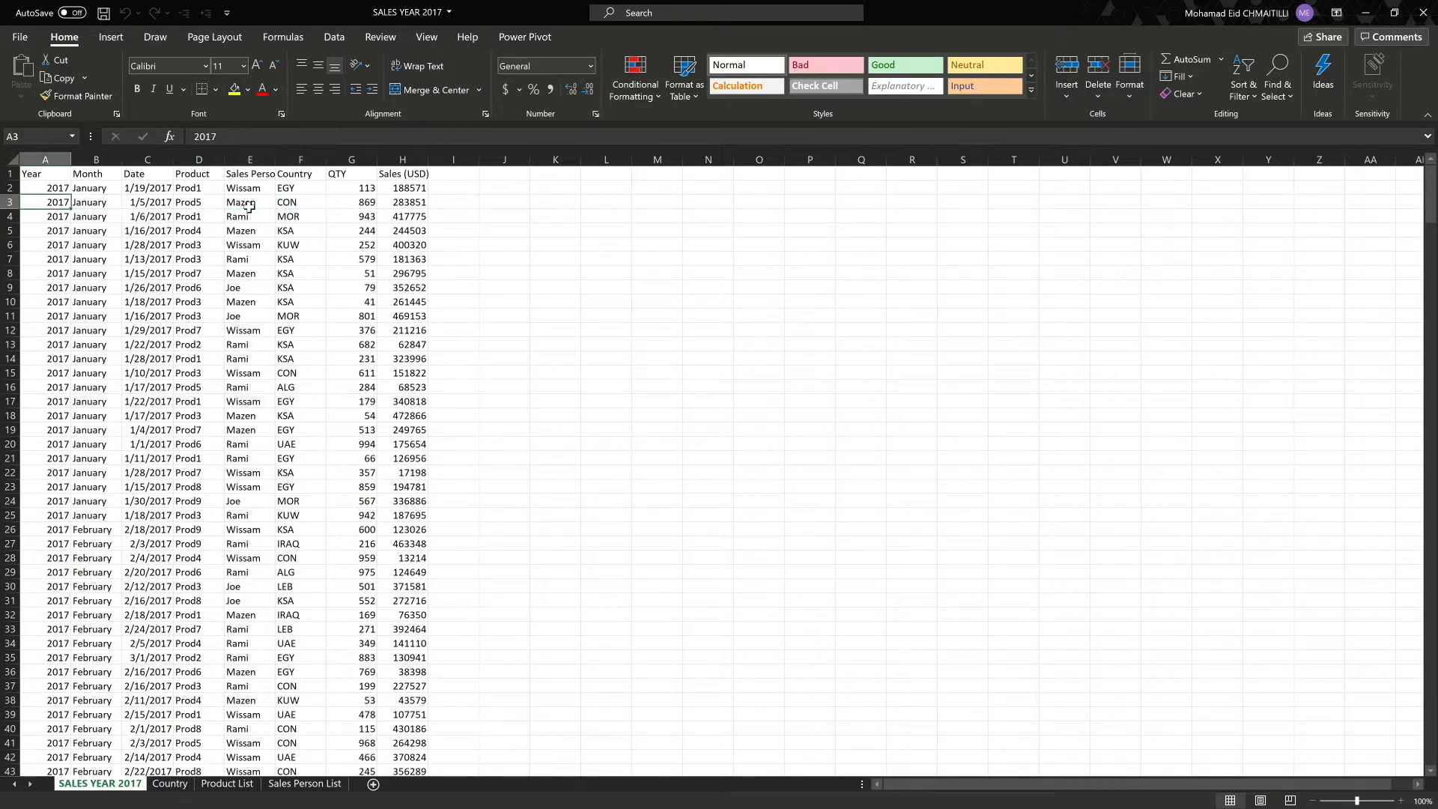
key("Right")
key("Left")
key("Right")
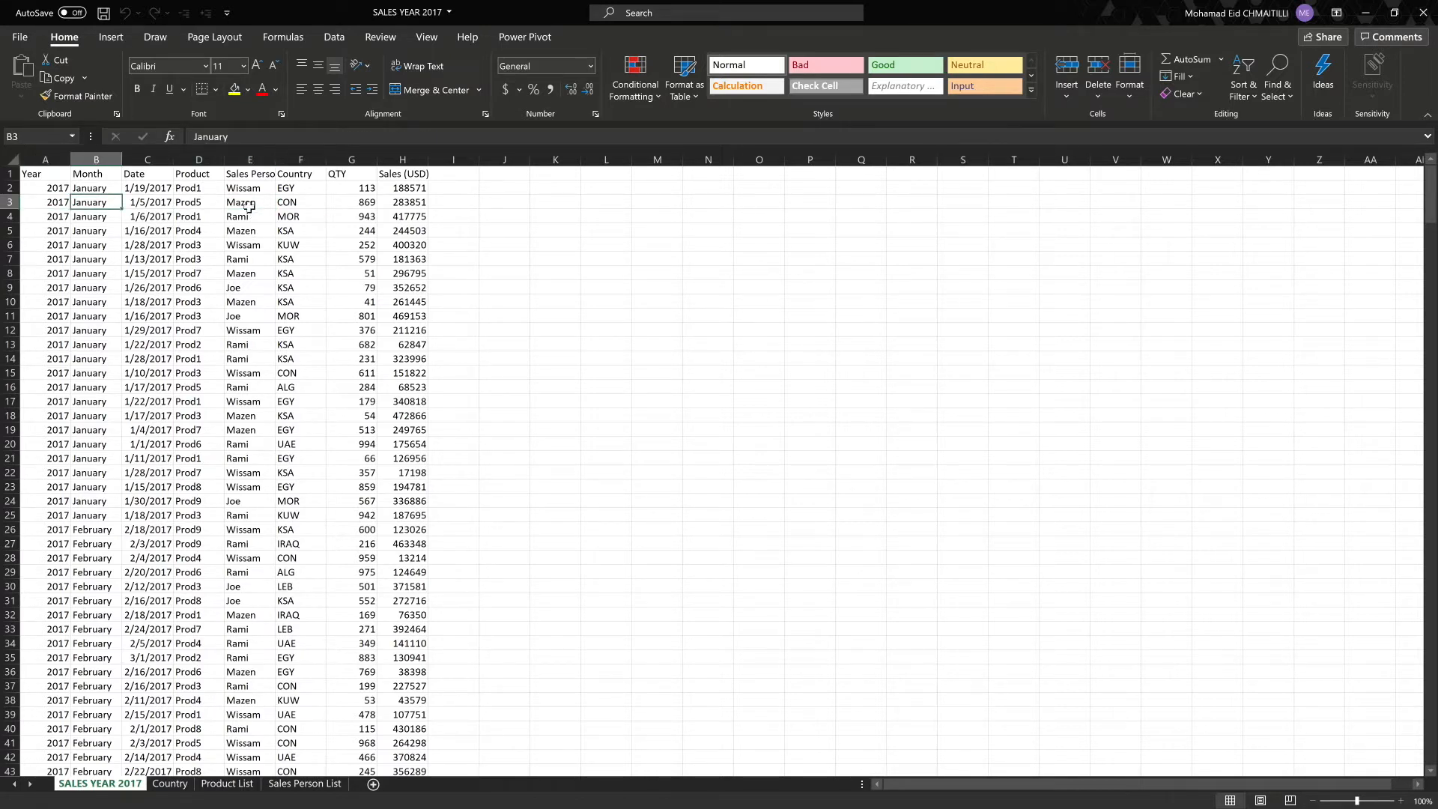
key("Right")
key("Right")
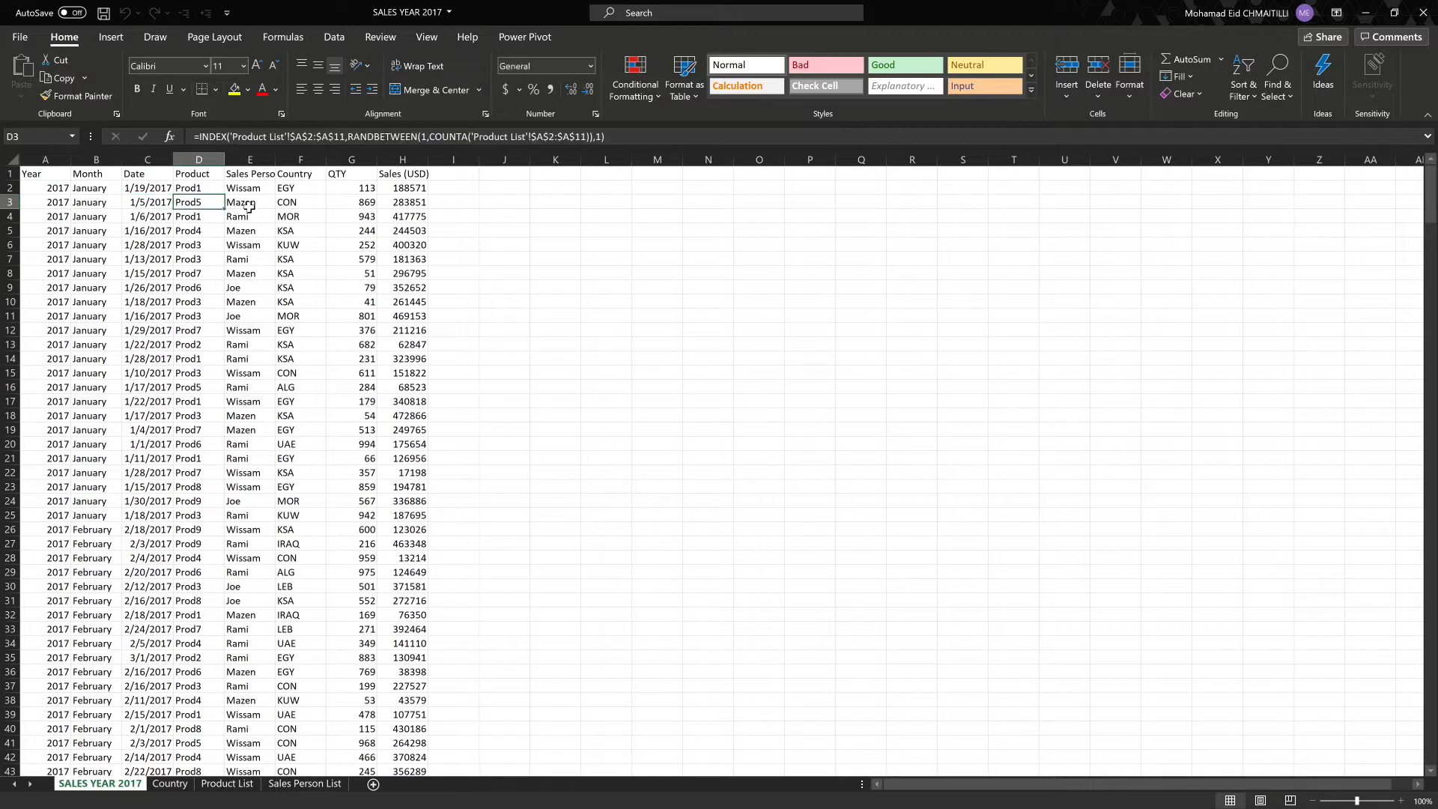
key("Right")
key("Right")
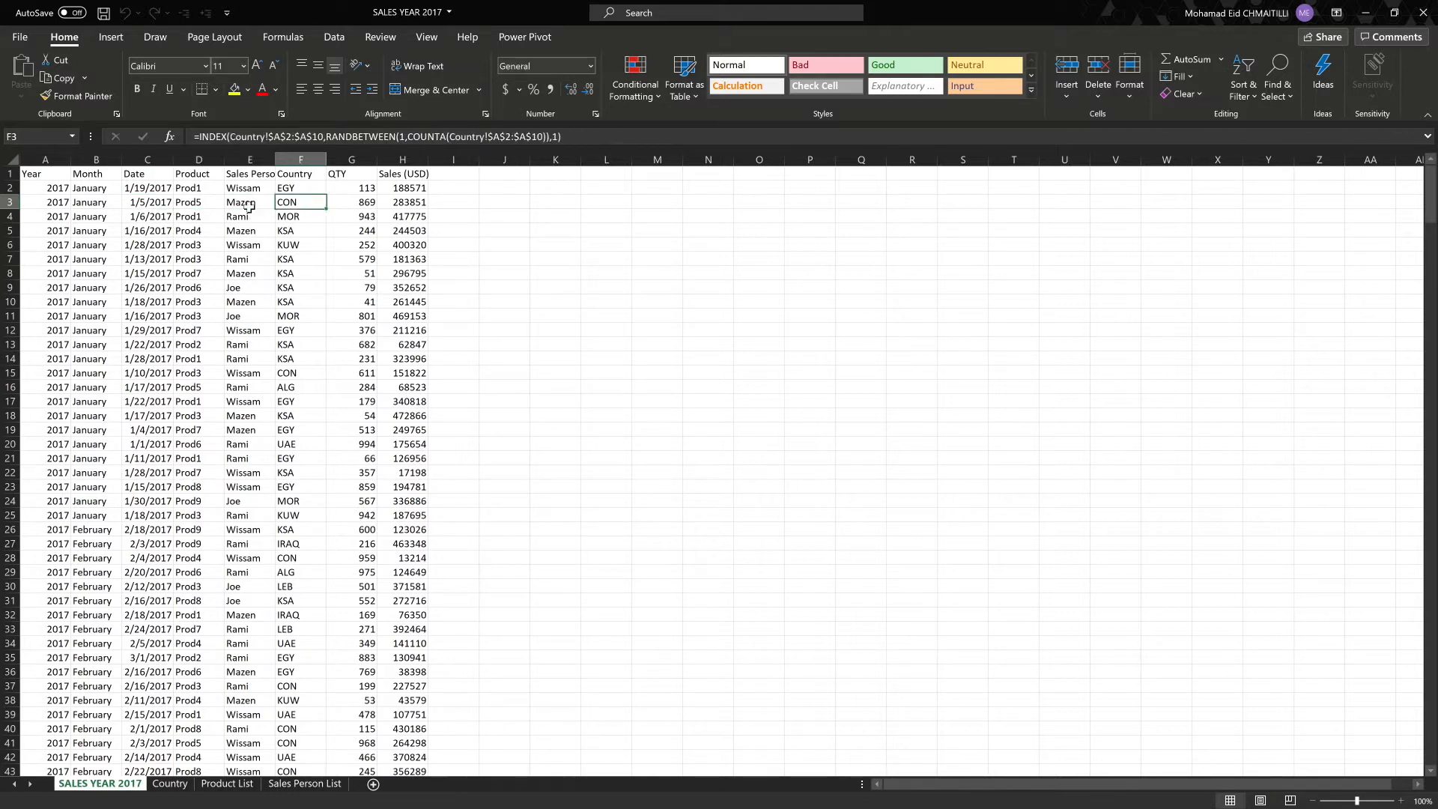
key("Right")
key("Right")
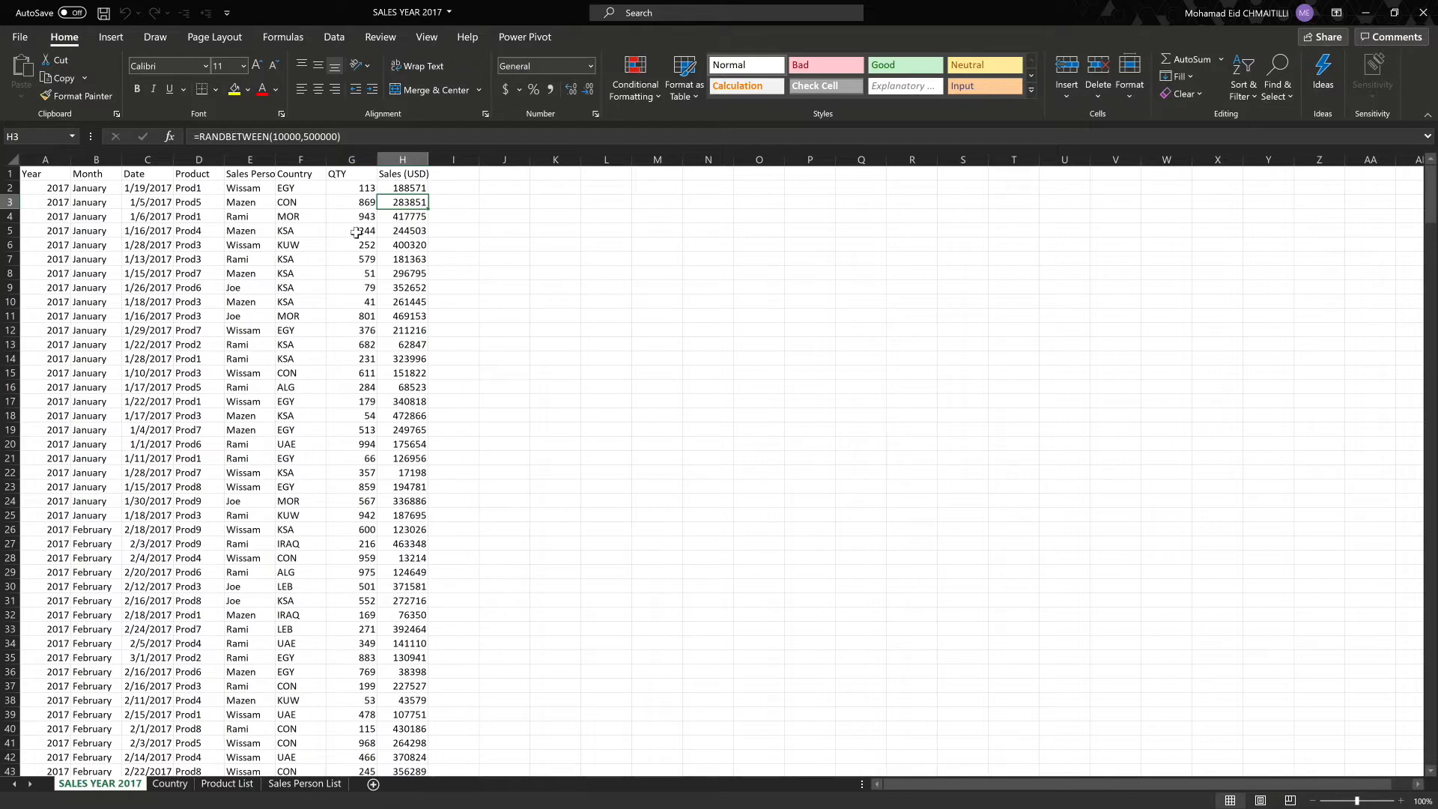
Save a copy of the workbook as SALES YEAR 2019 in the Sales Data folder
left_click(20, 36)
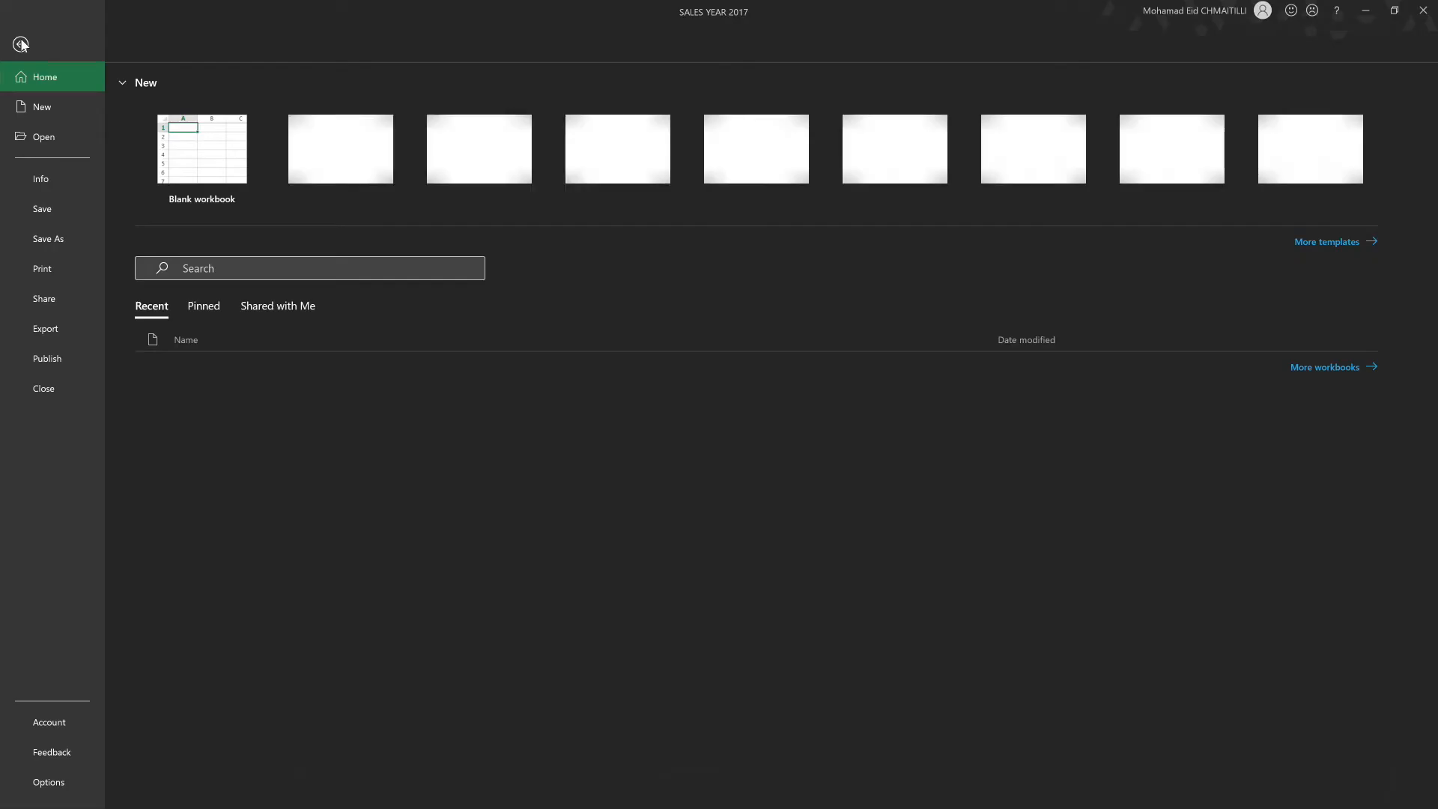
left_click(48, 238)
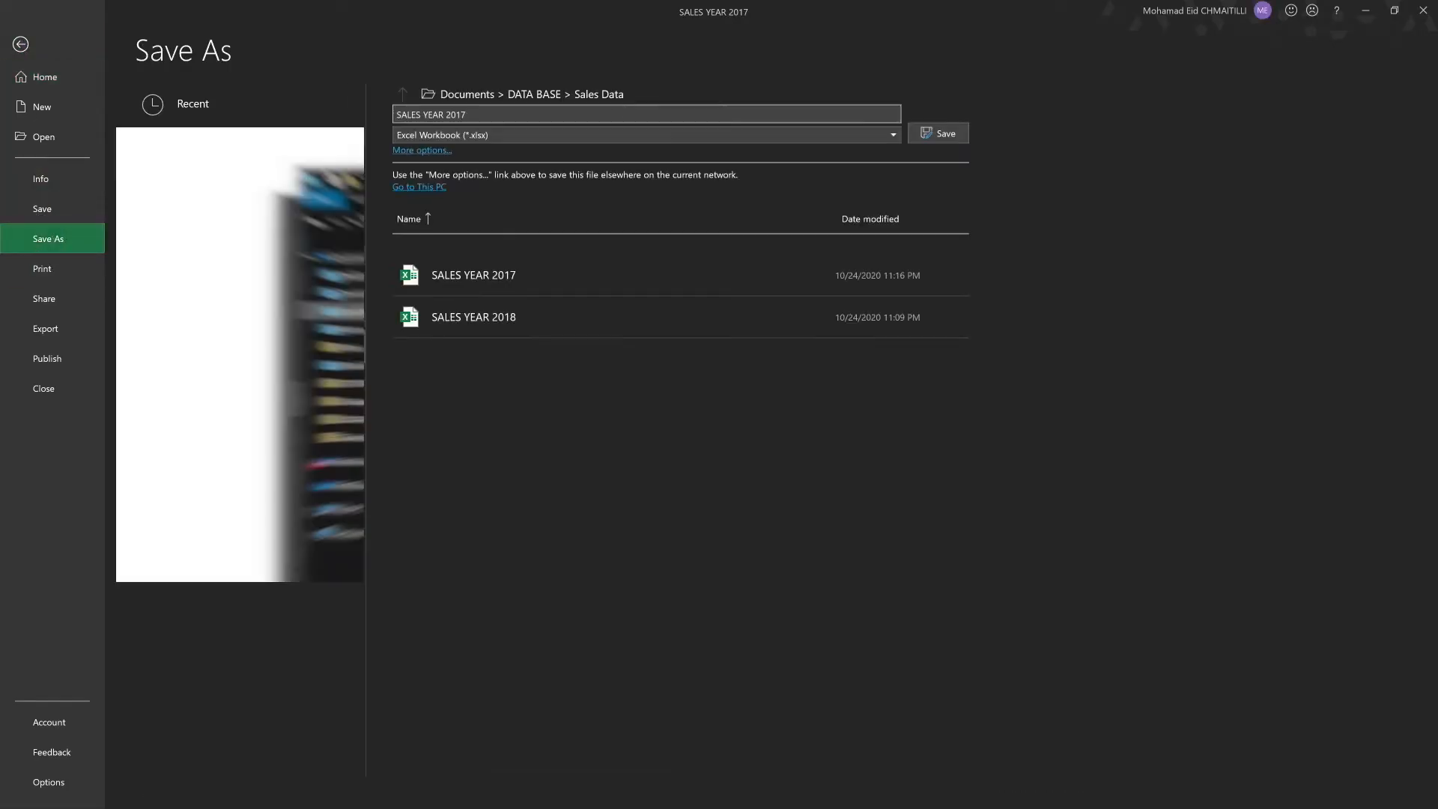
left_click(486, 108)
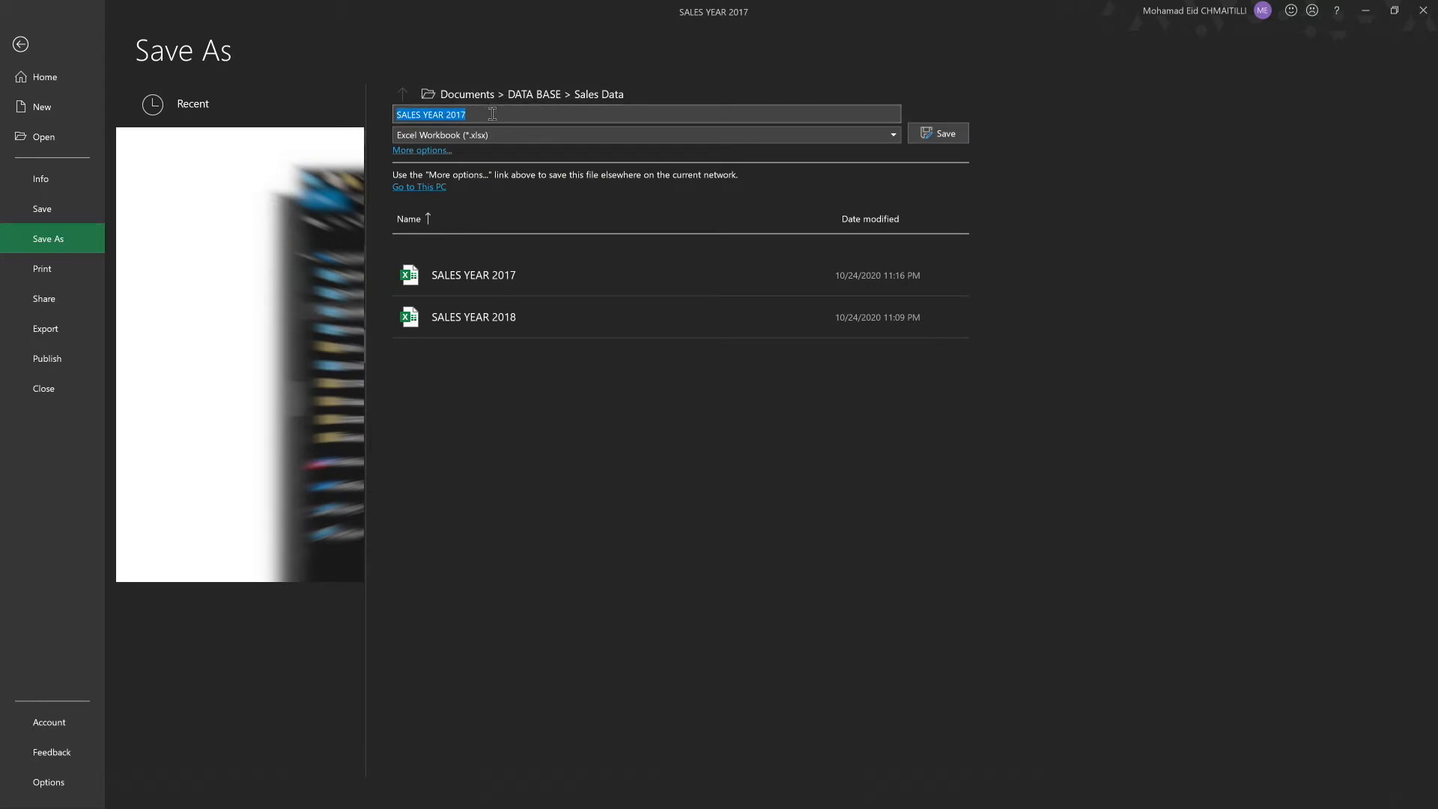
left_click(492, 114)
type("9")
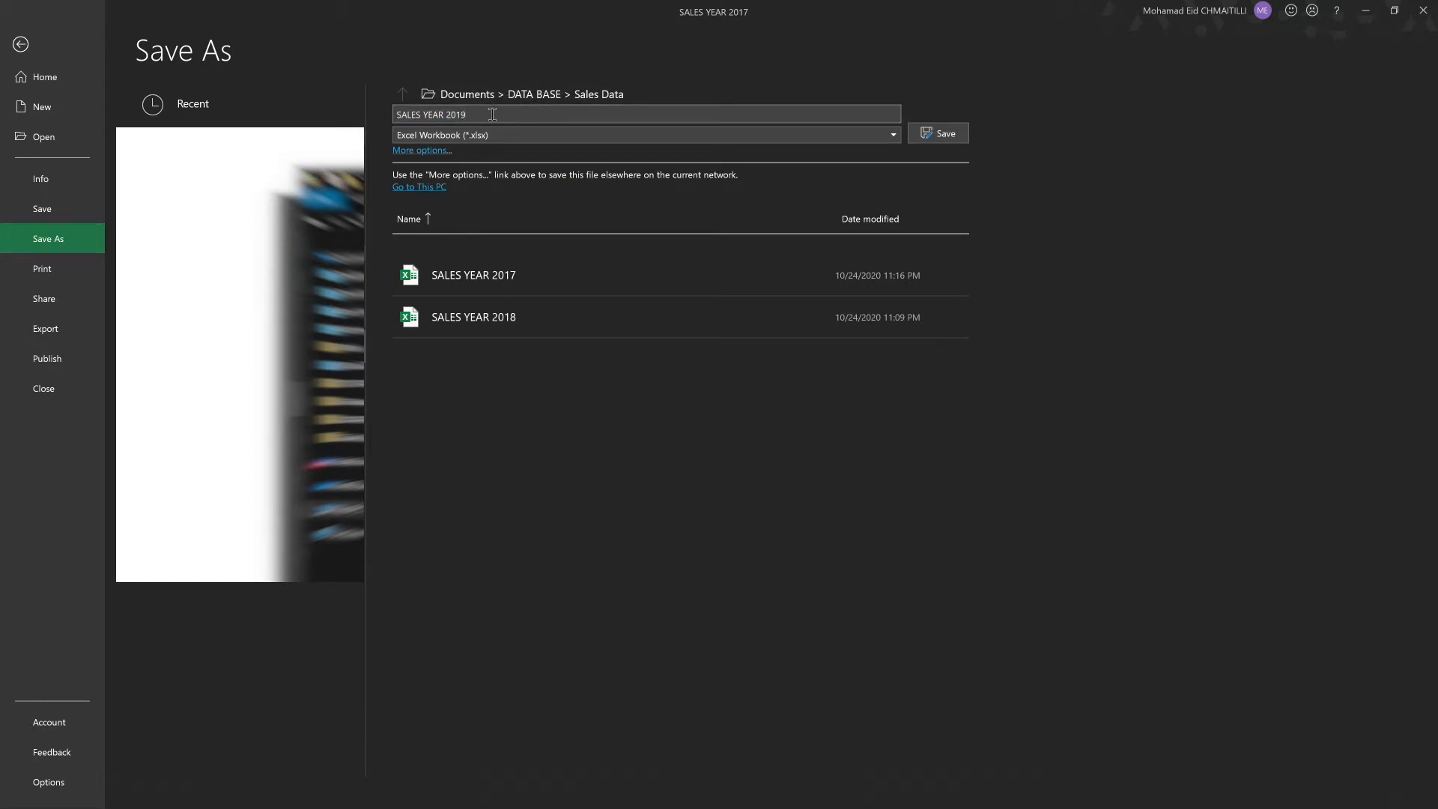
left_click(940, 133)
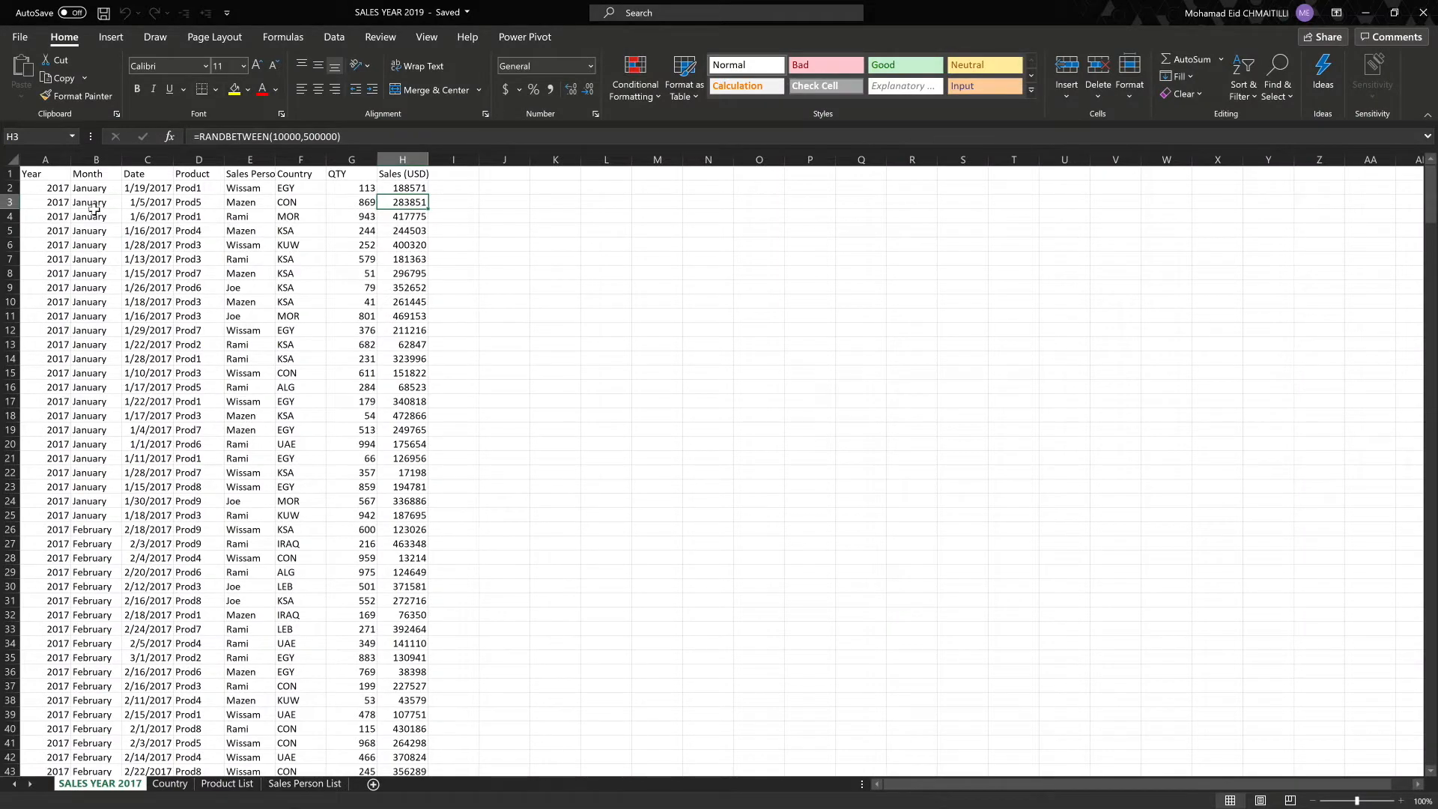
Set the year in A2 to 2019 and fill it down the whole Year column
left_click(58, 192)
double_click(58, 192)
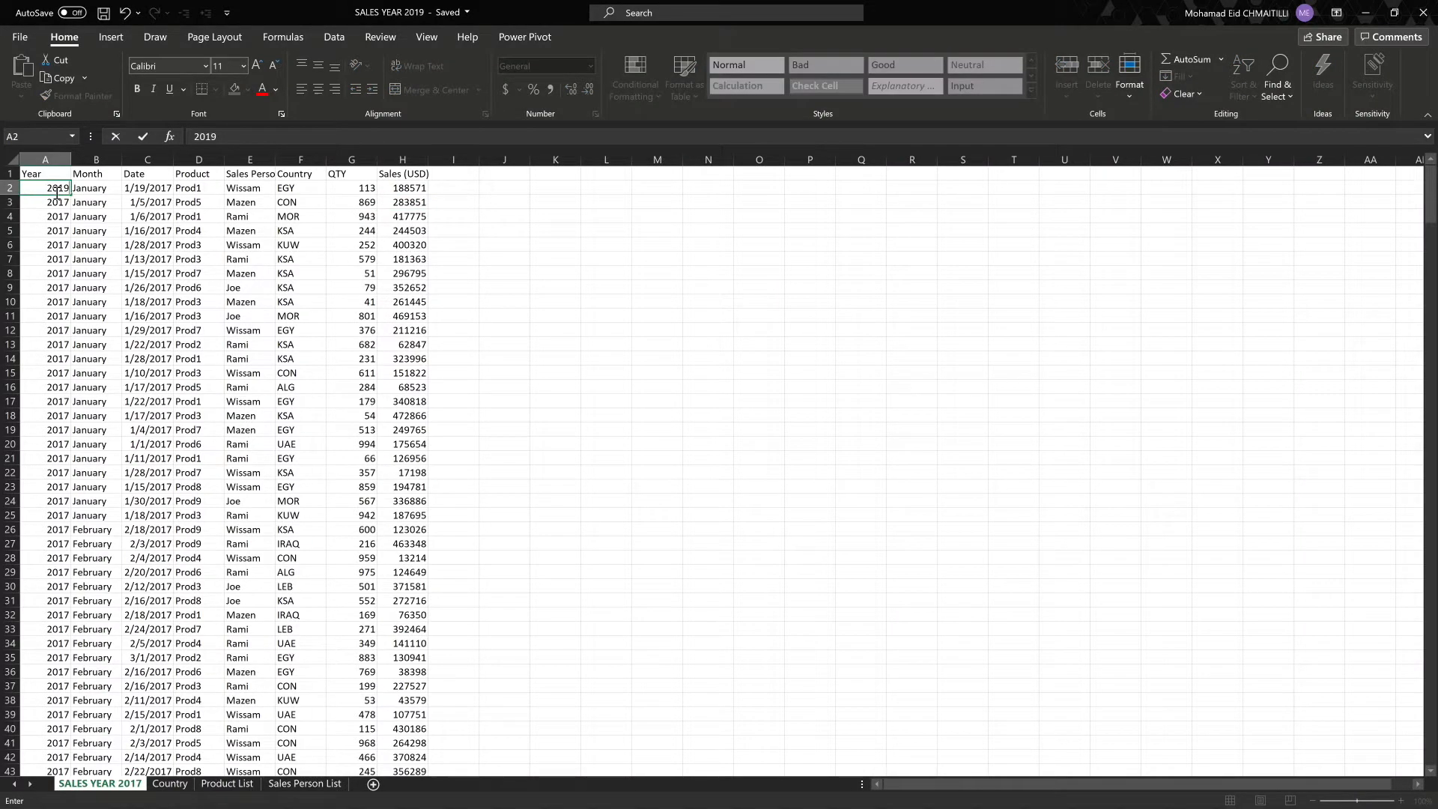
key("Return")
left_click(57, 192)
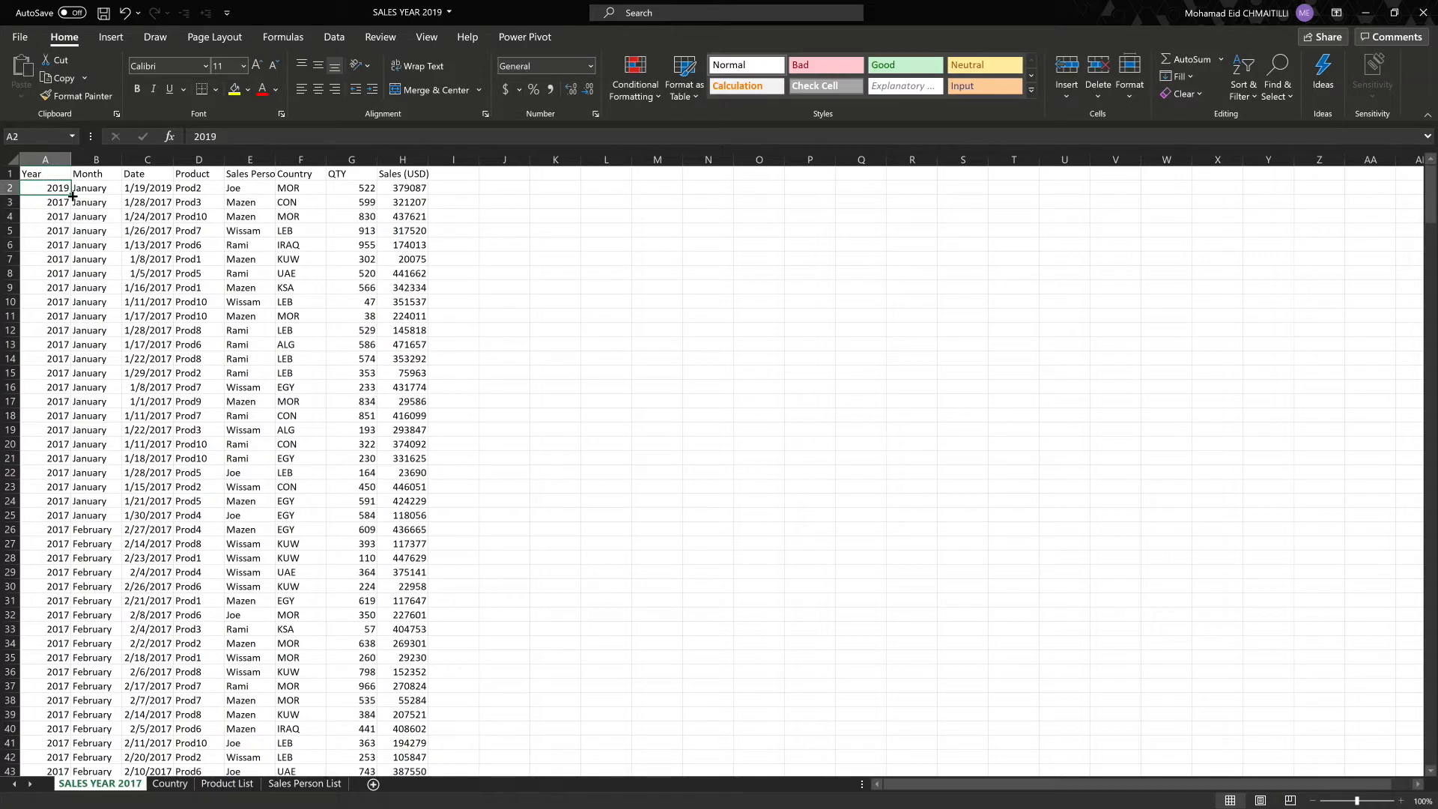
double_click(70, 196)
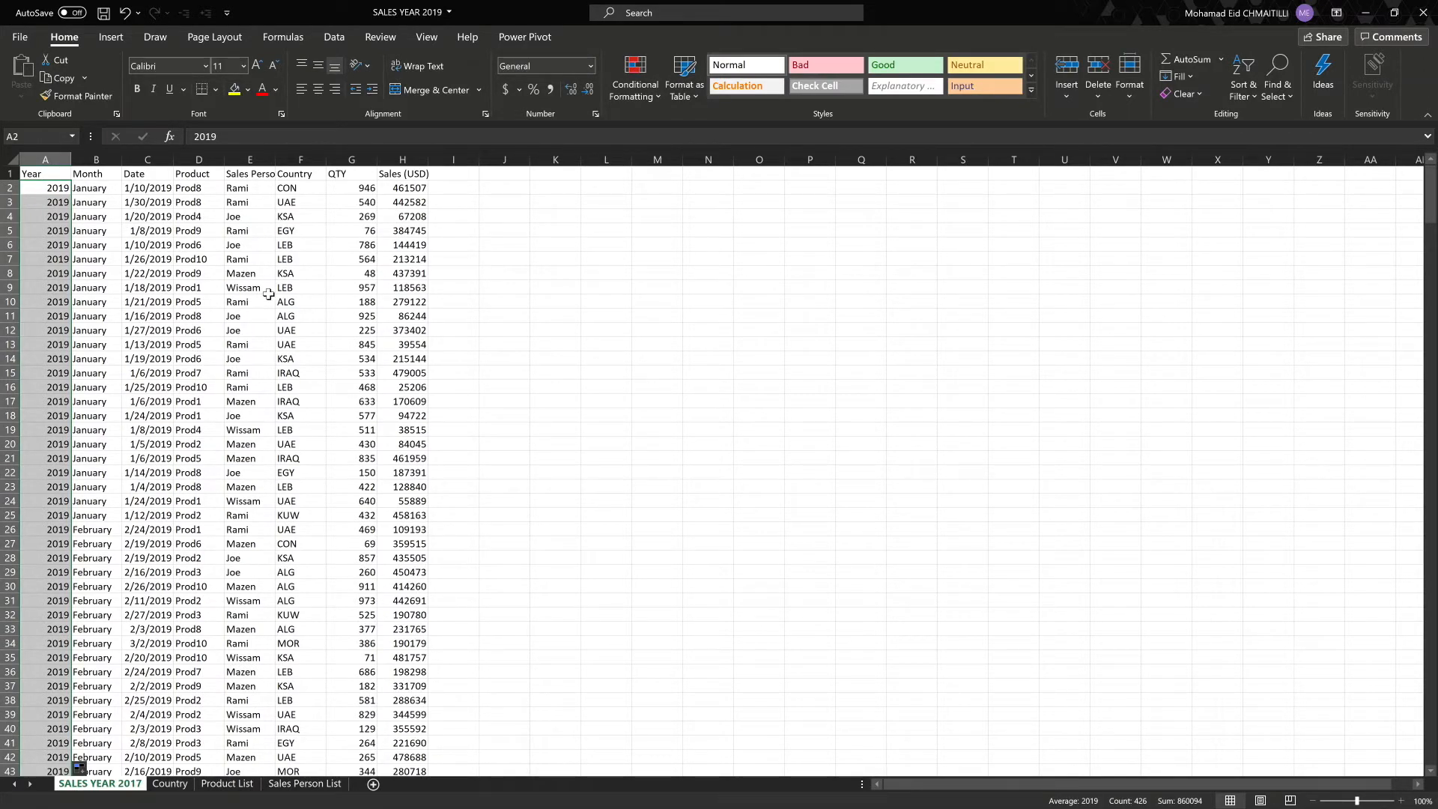
Change the Sales (USD) formula in H2 to =RANDBETWEEN(100000,600000) and fill it down the column
left_click(414, 189)
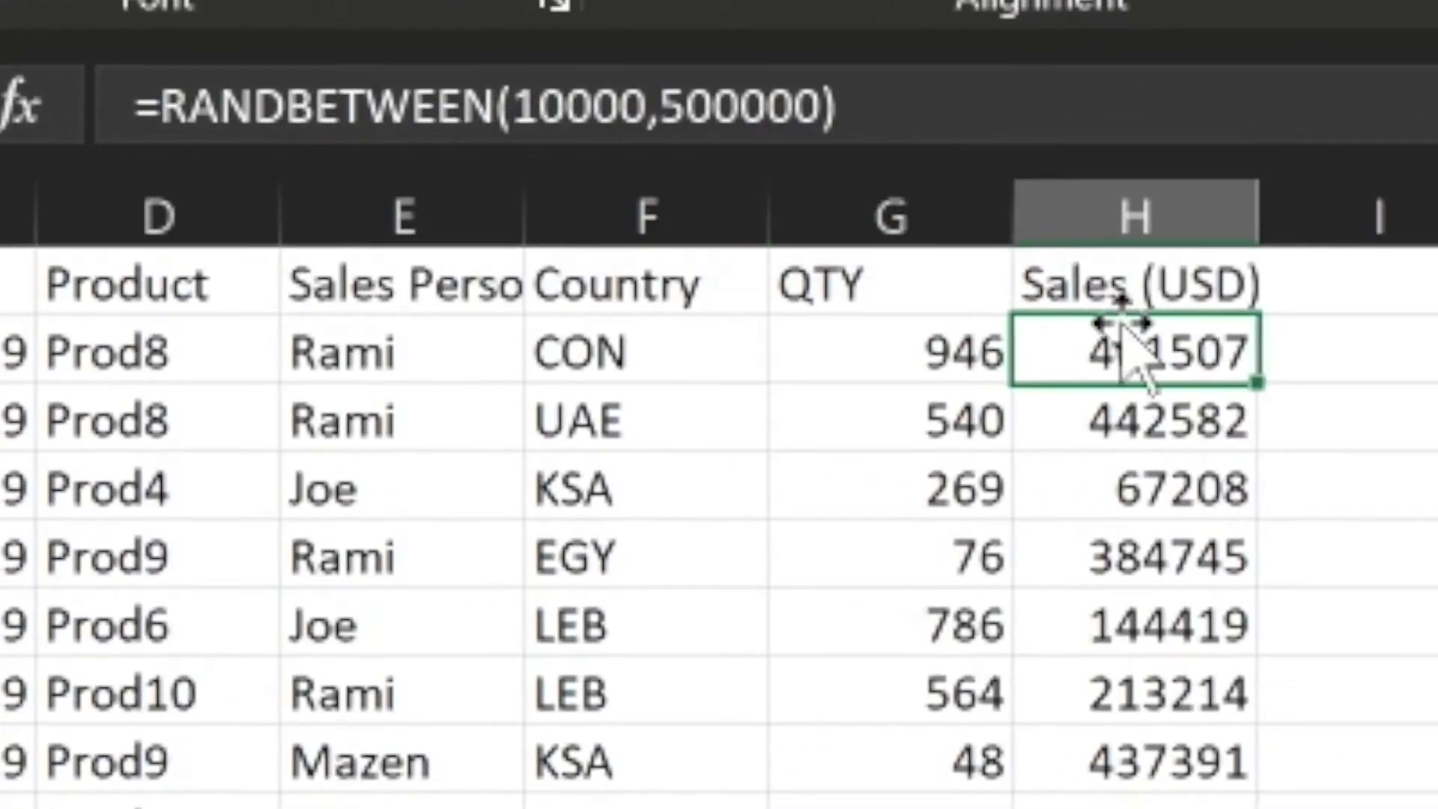
double_click(1135, 352)
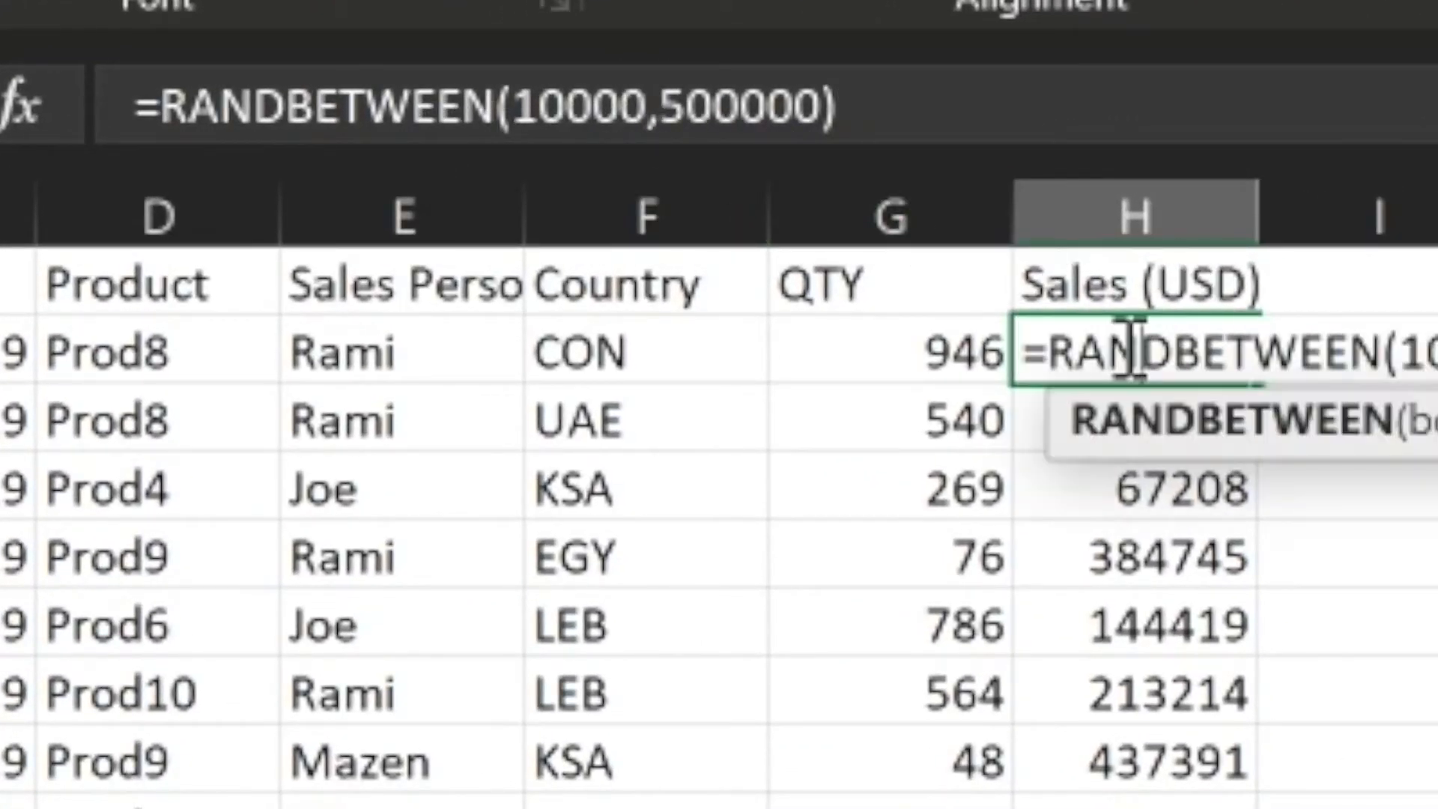
left_click(569, 105)
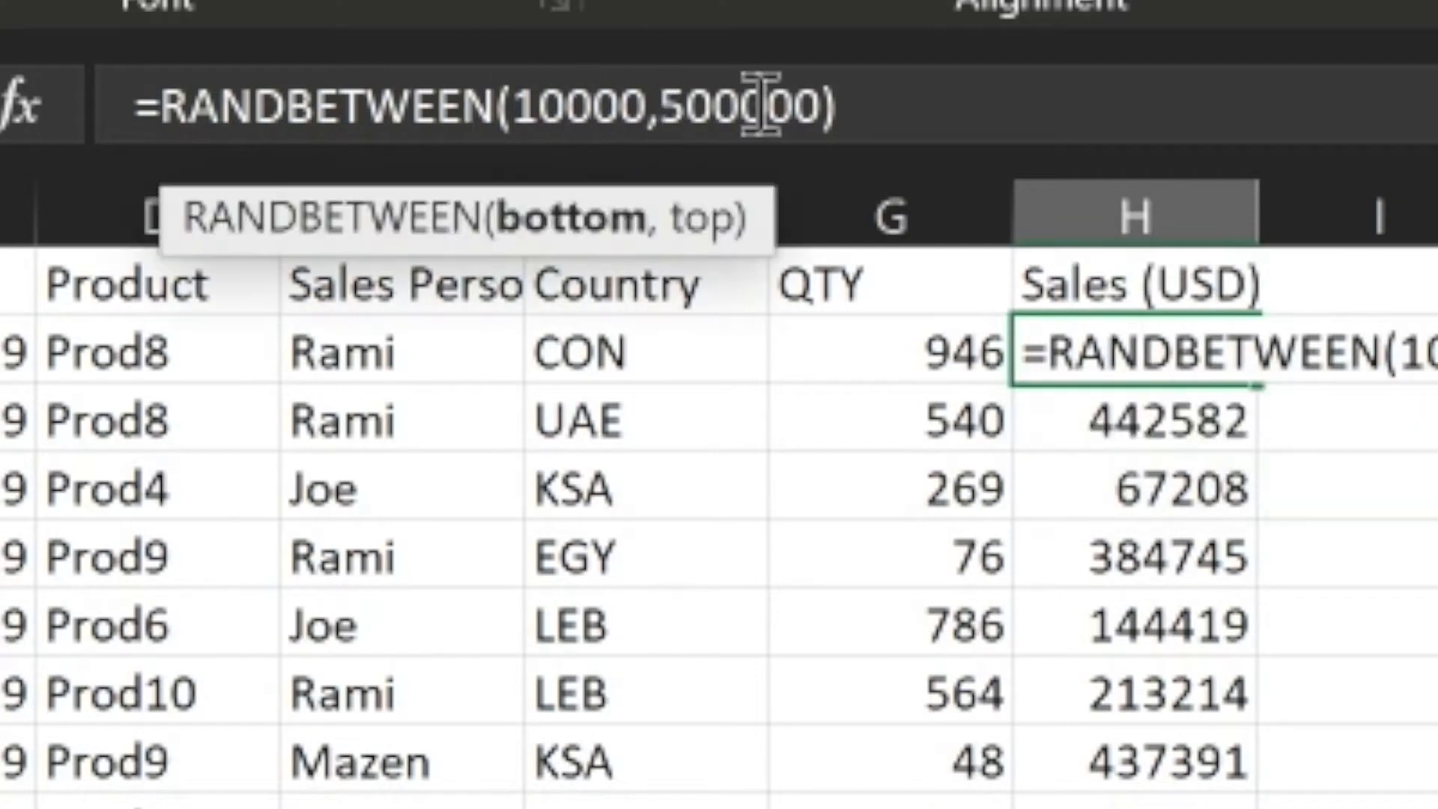
type("0")
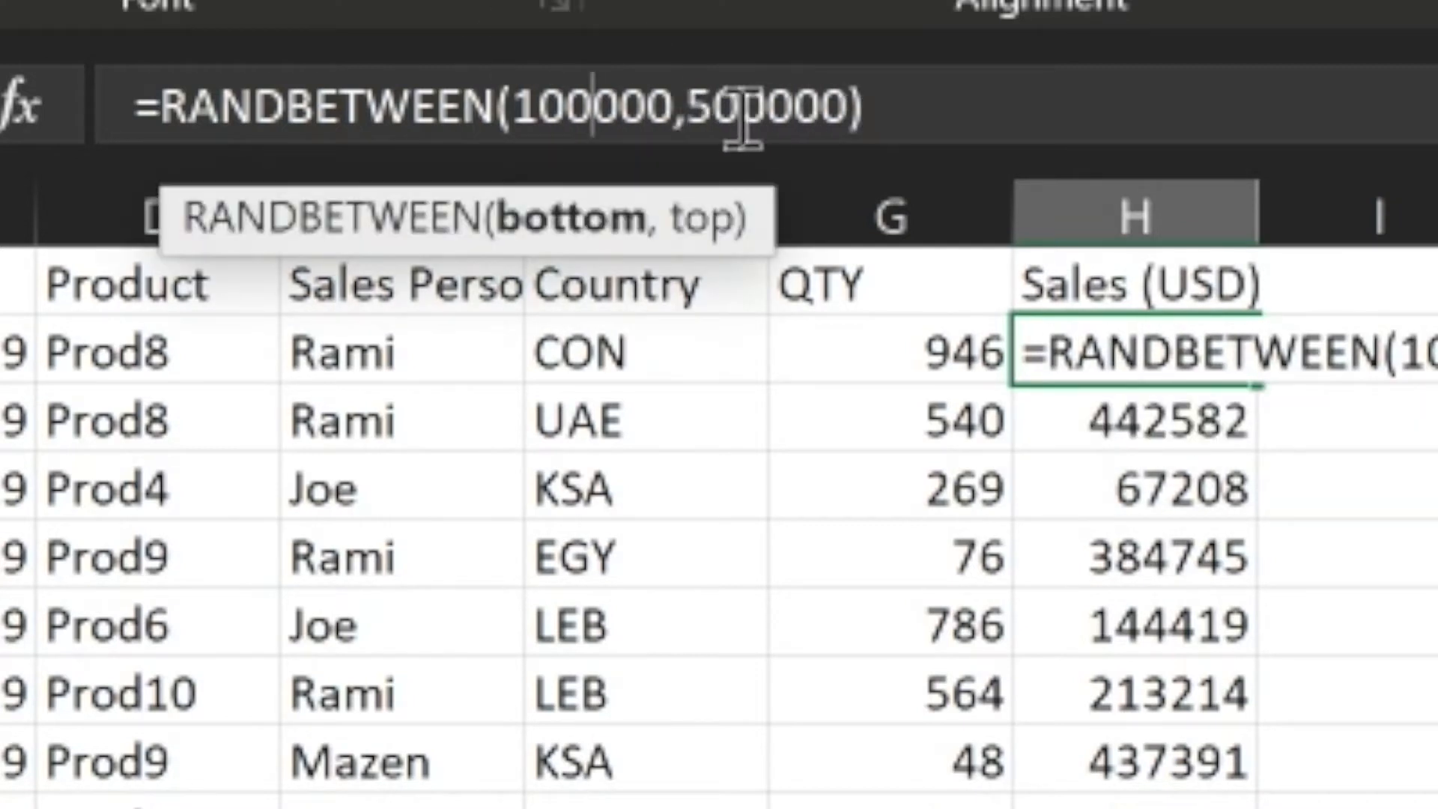
left_click(739, 106)
key("BackSpace")
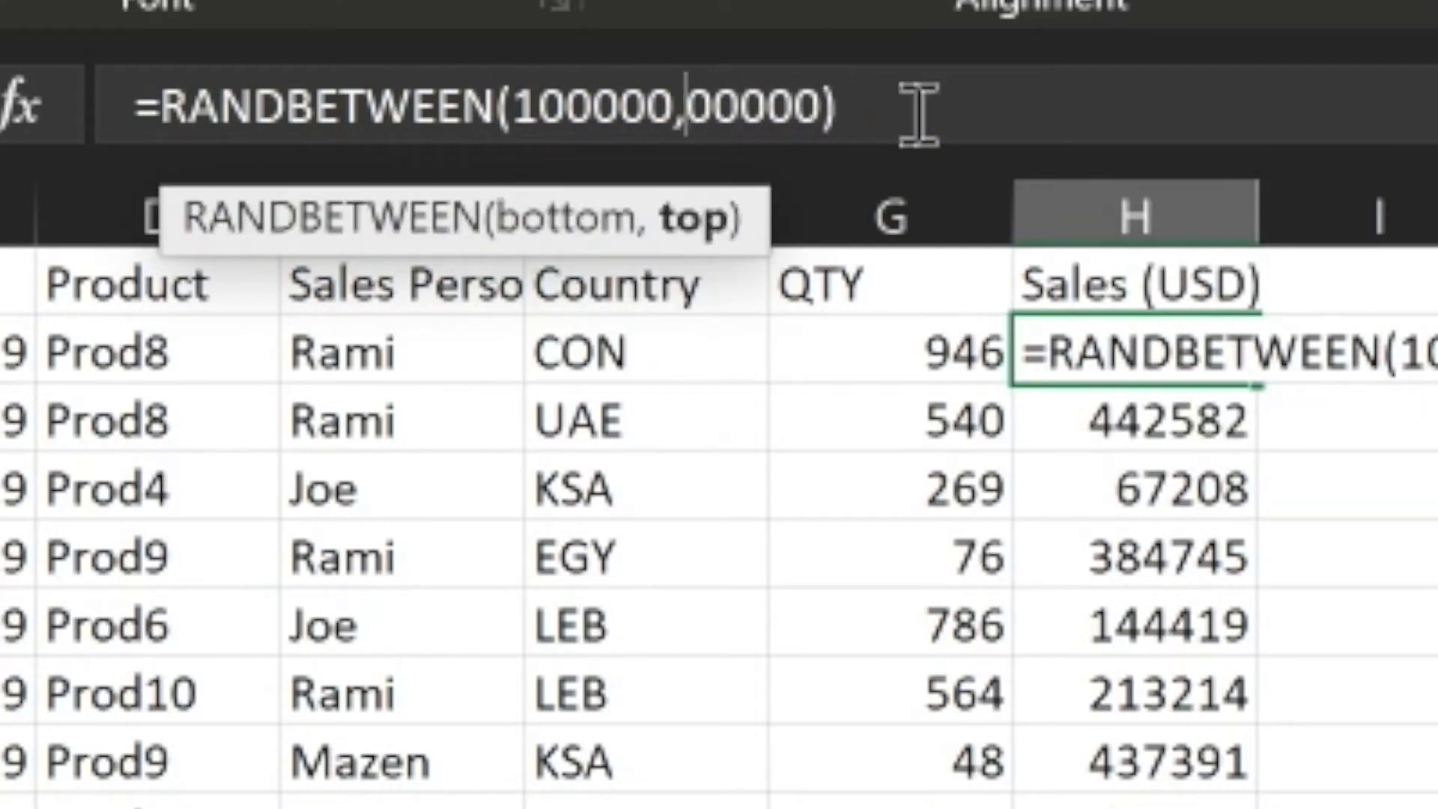
type("6")
key("Return")
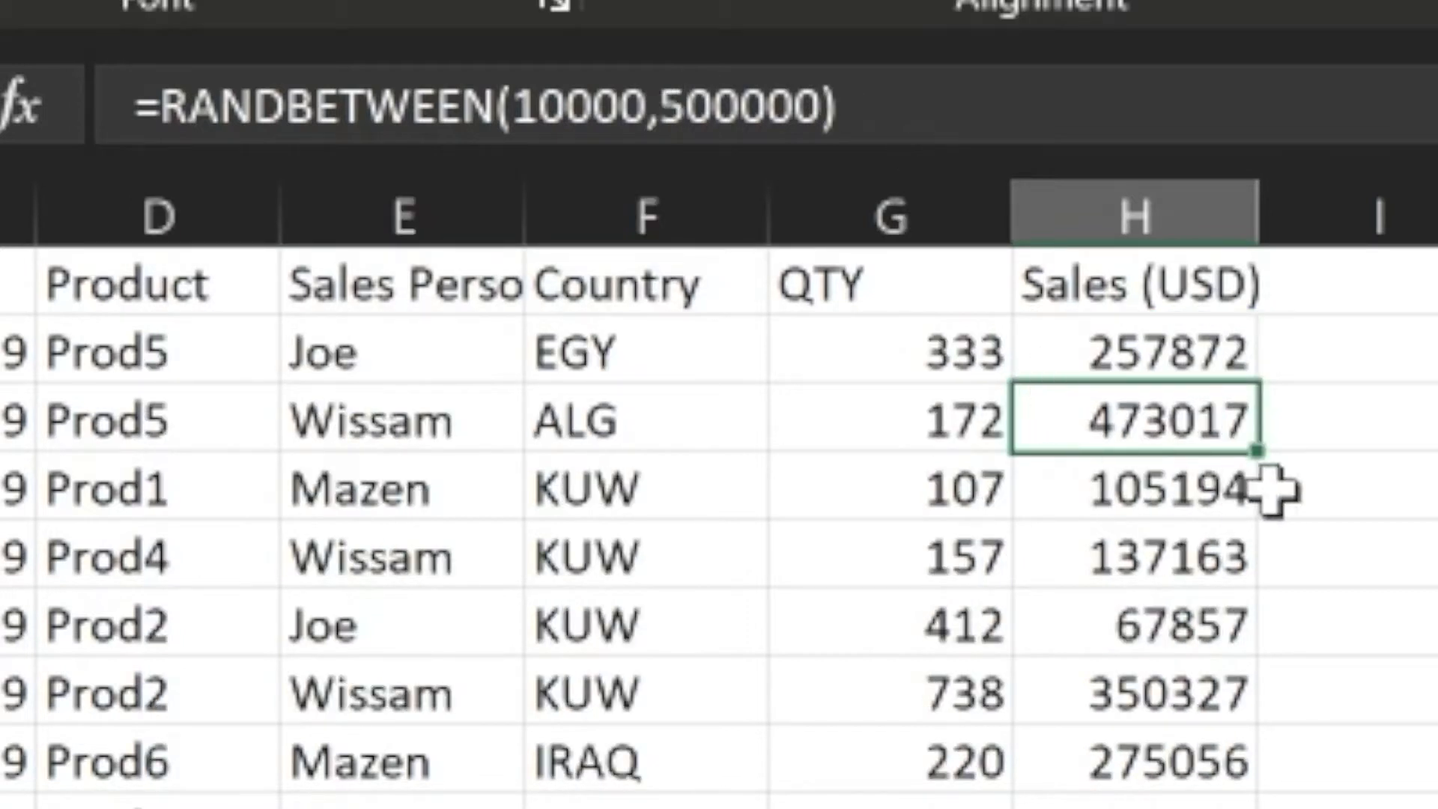
left_click(1236, 367)
double_click(1260, 385)
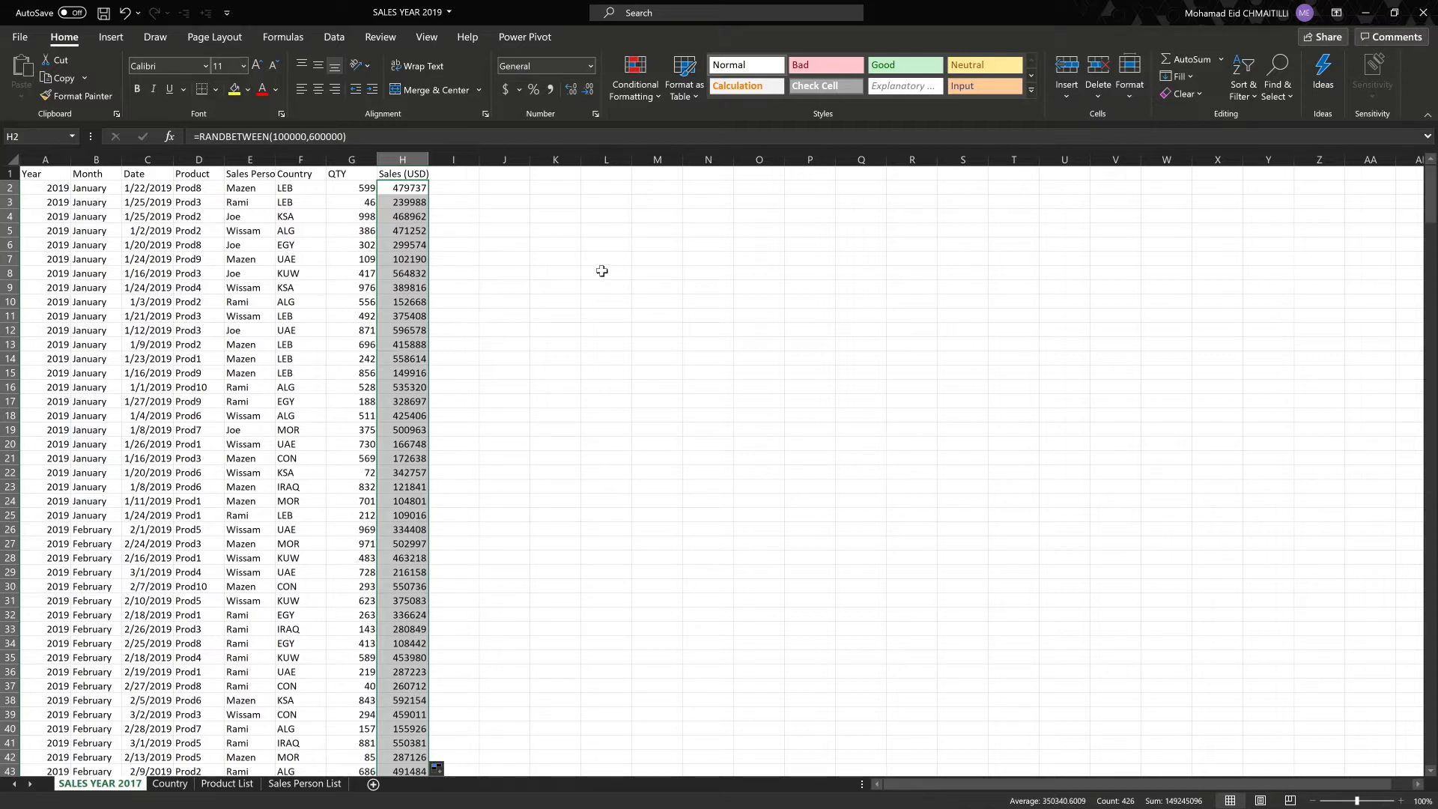
Close the SALES YEAR 2019 workbook with its changes saved, and go up to the DATA BASE folder
left_click(1423, 12)
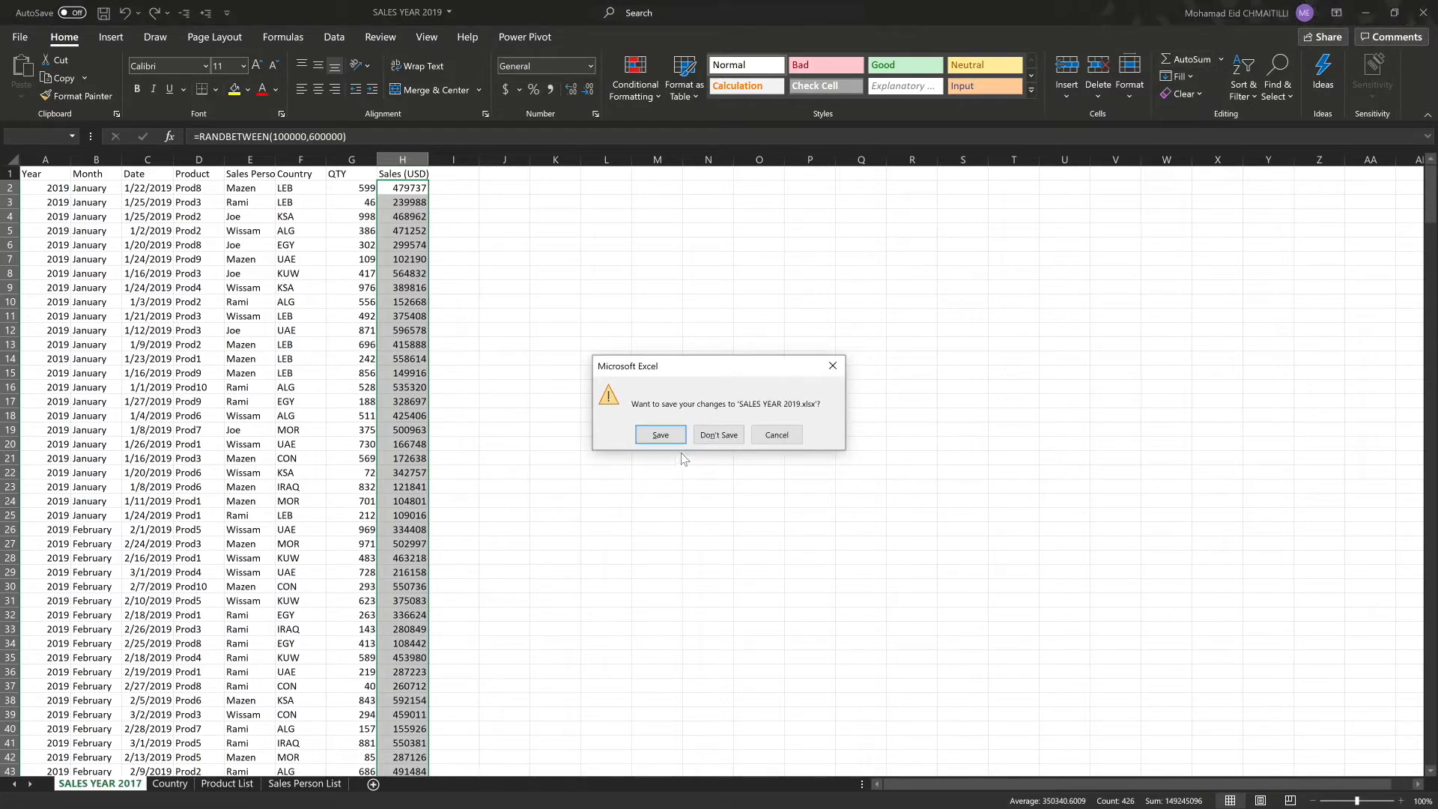
left_click(671, 432)
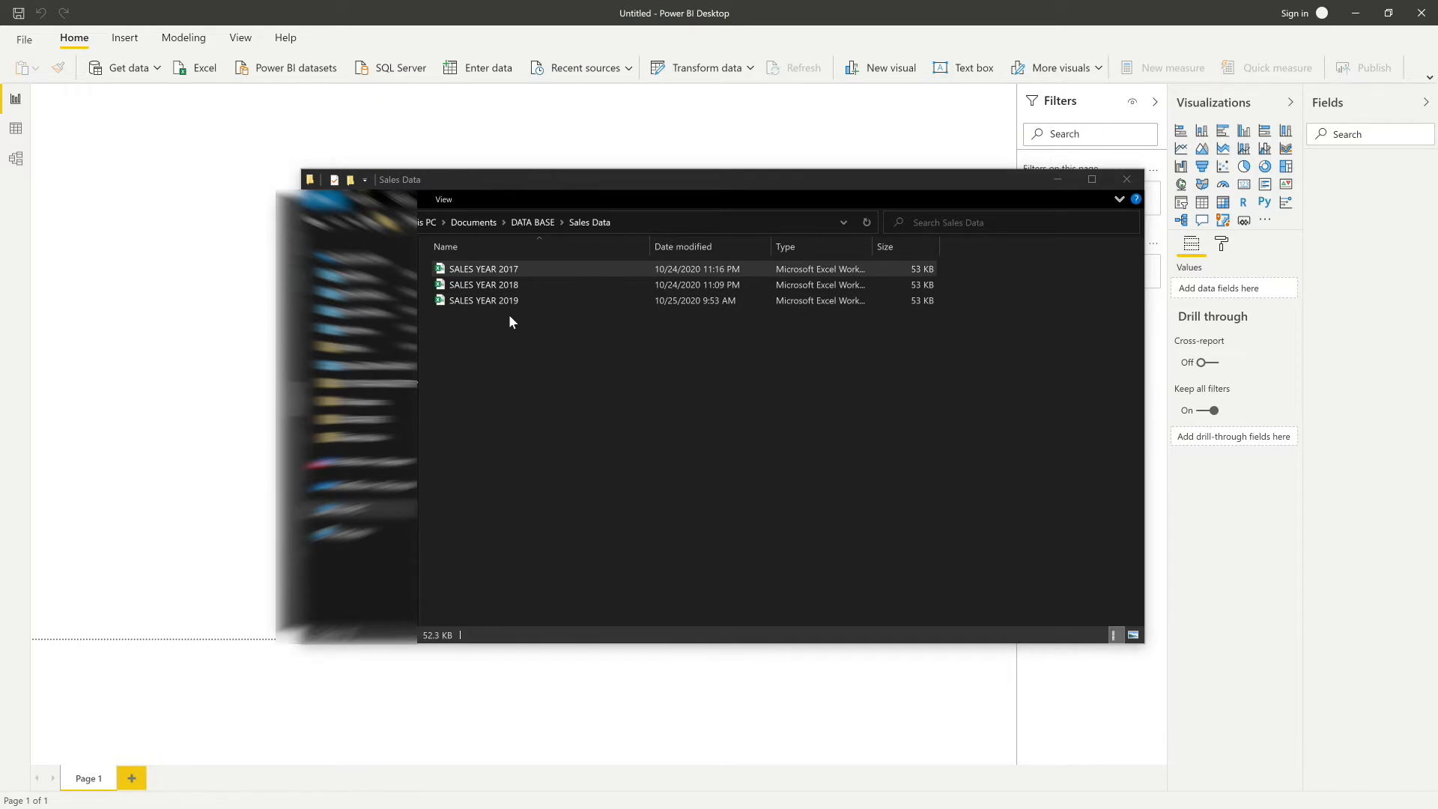
left_click(526, 223)
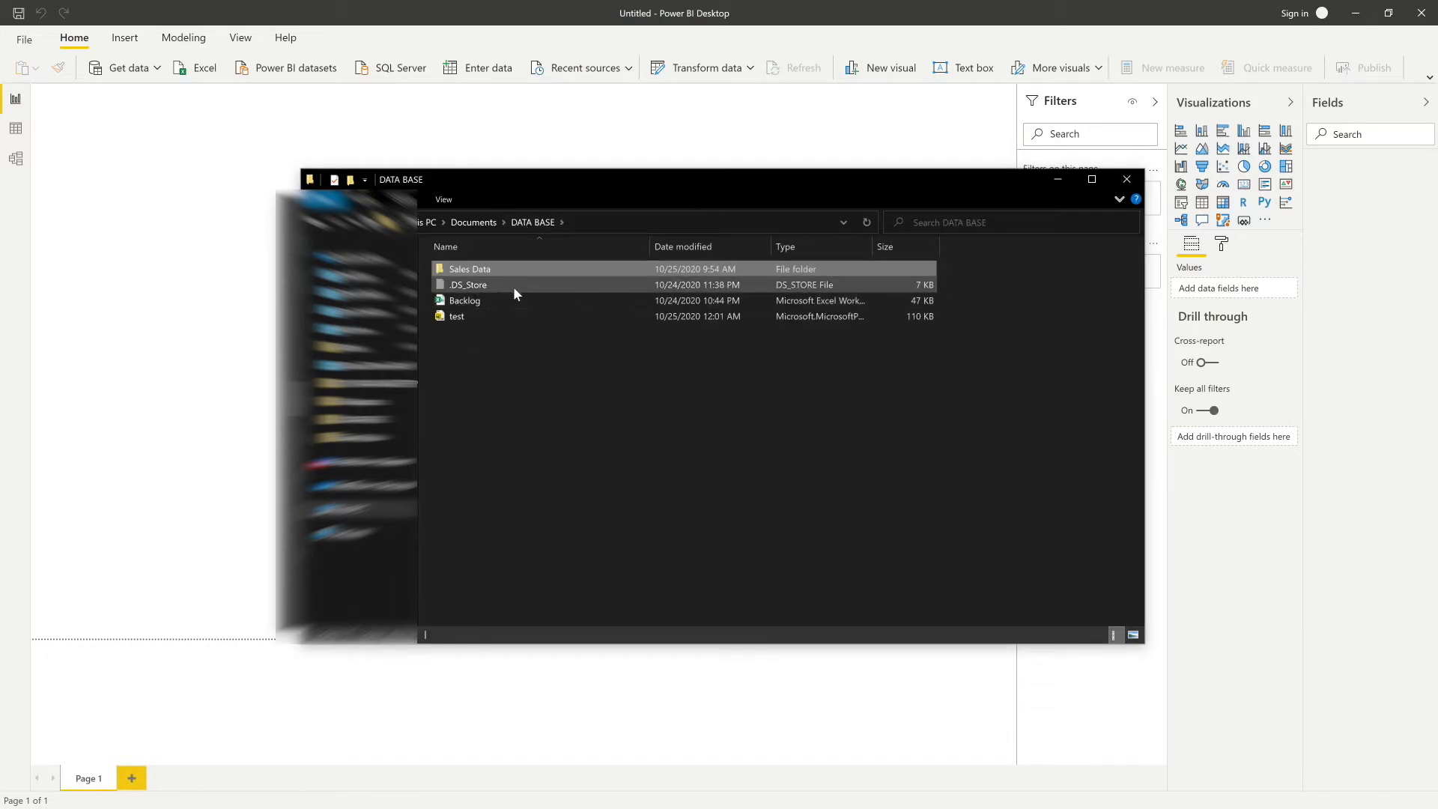
Open the Backlog workbook, set the year in A2 to 2019 and fill it down the Year column
left_click(482, 301)
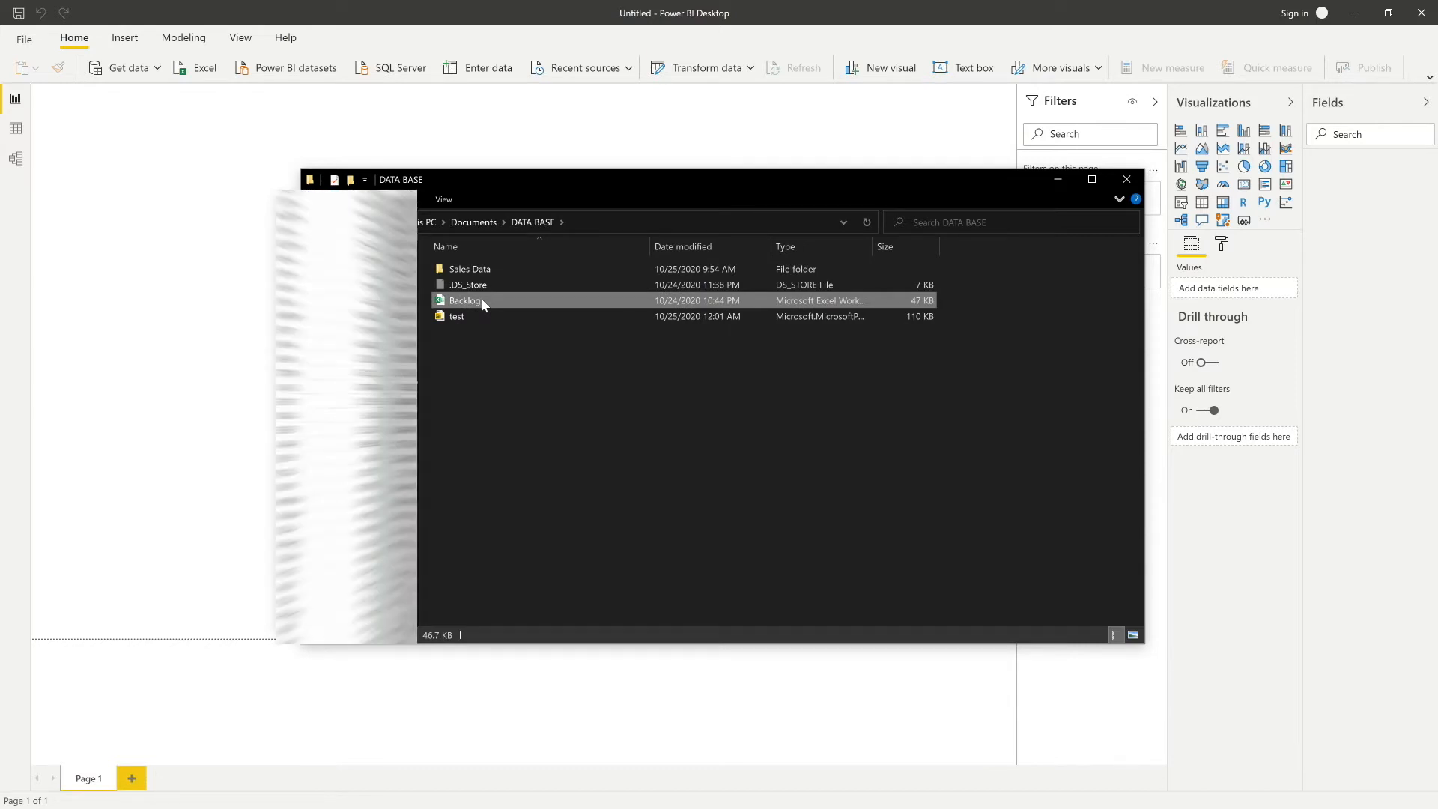
double_click(482, 301)
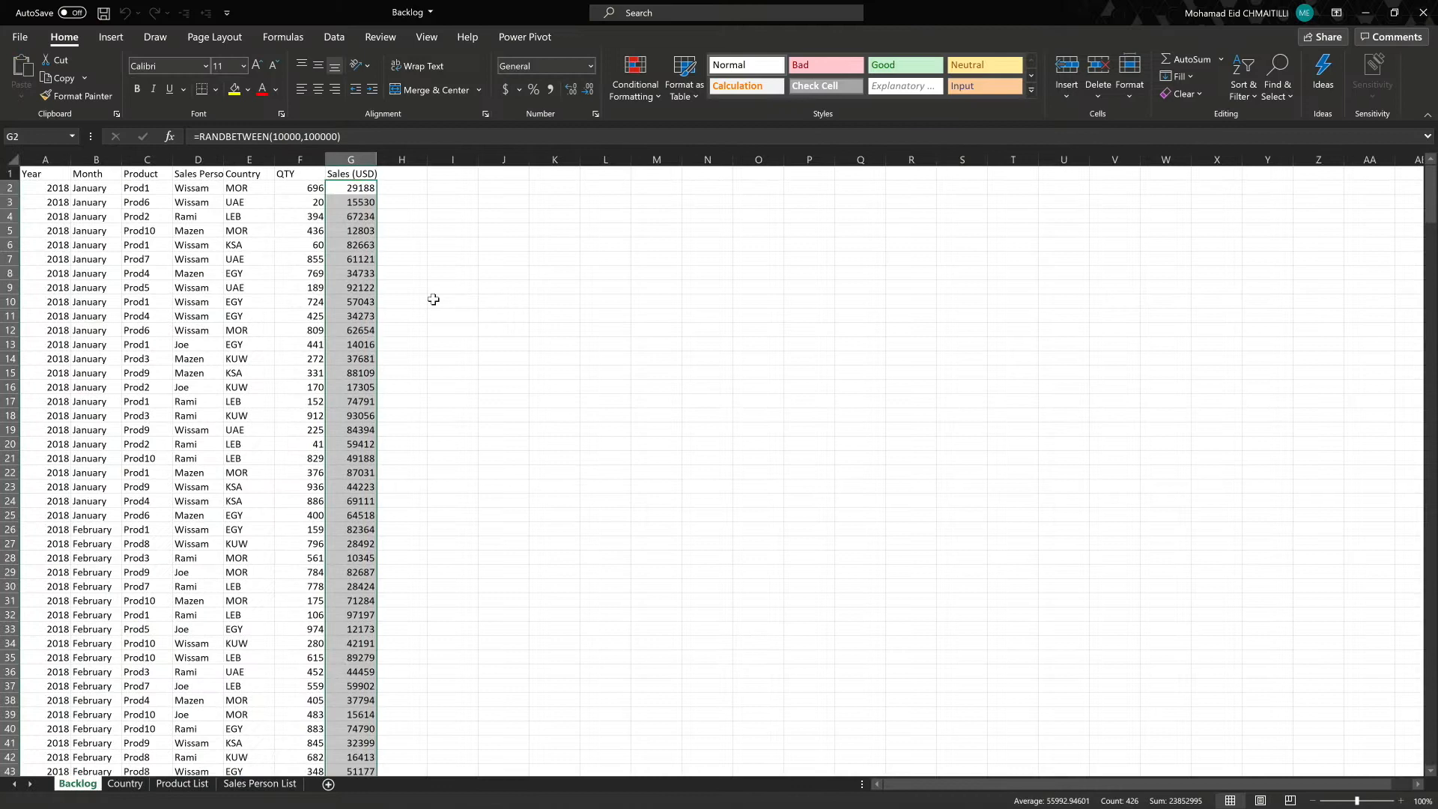
left_click(288, 262)
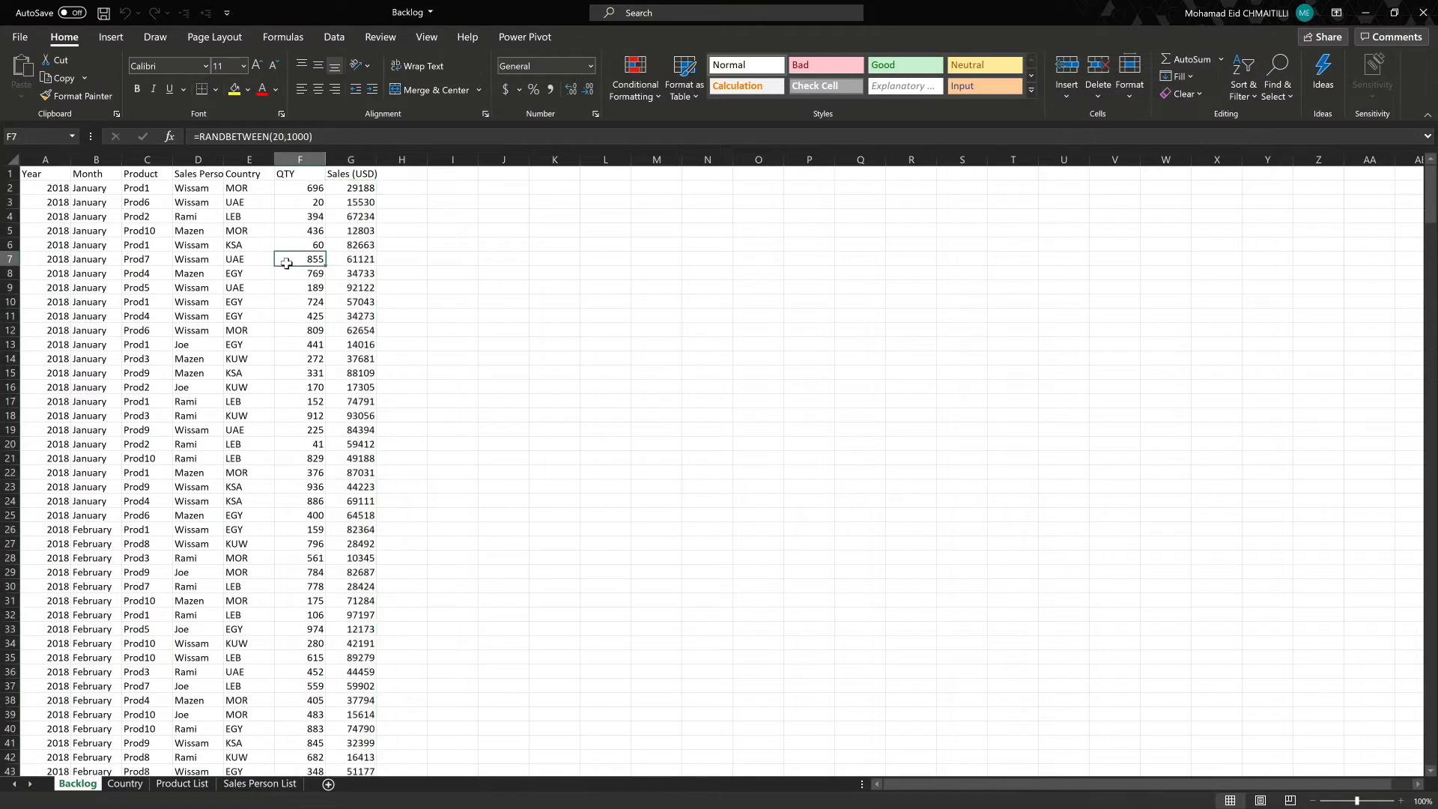
left_click(65, 193)
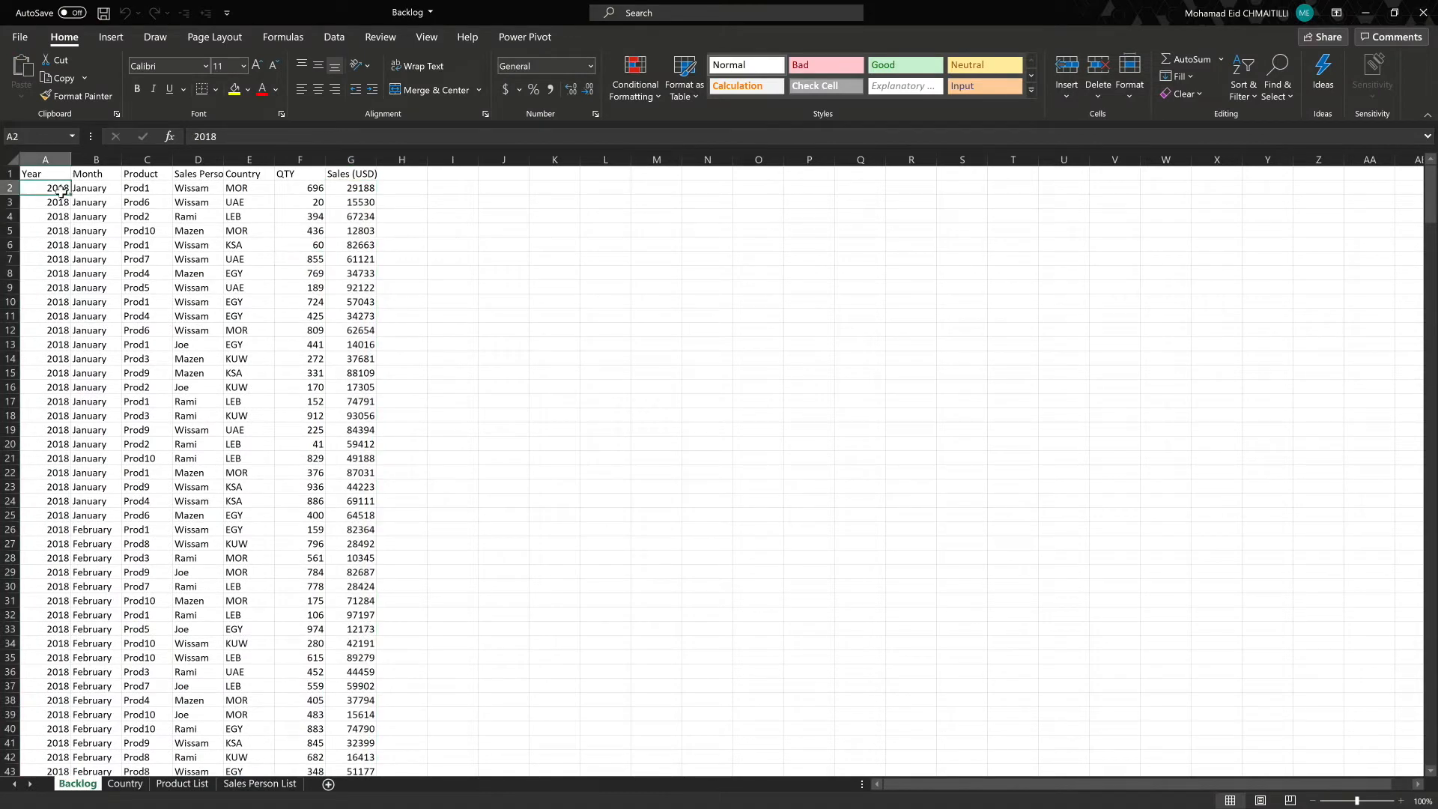
double_click(67, 192)
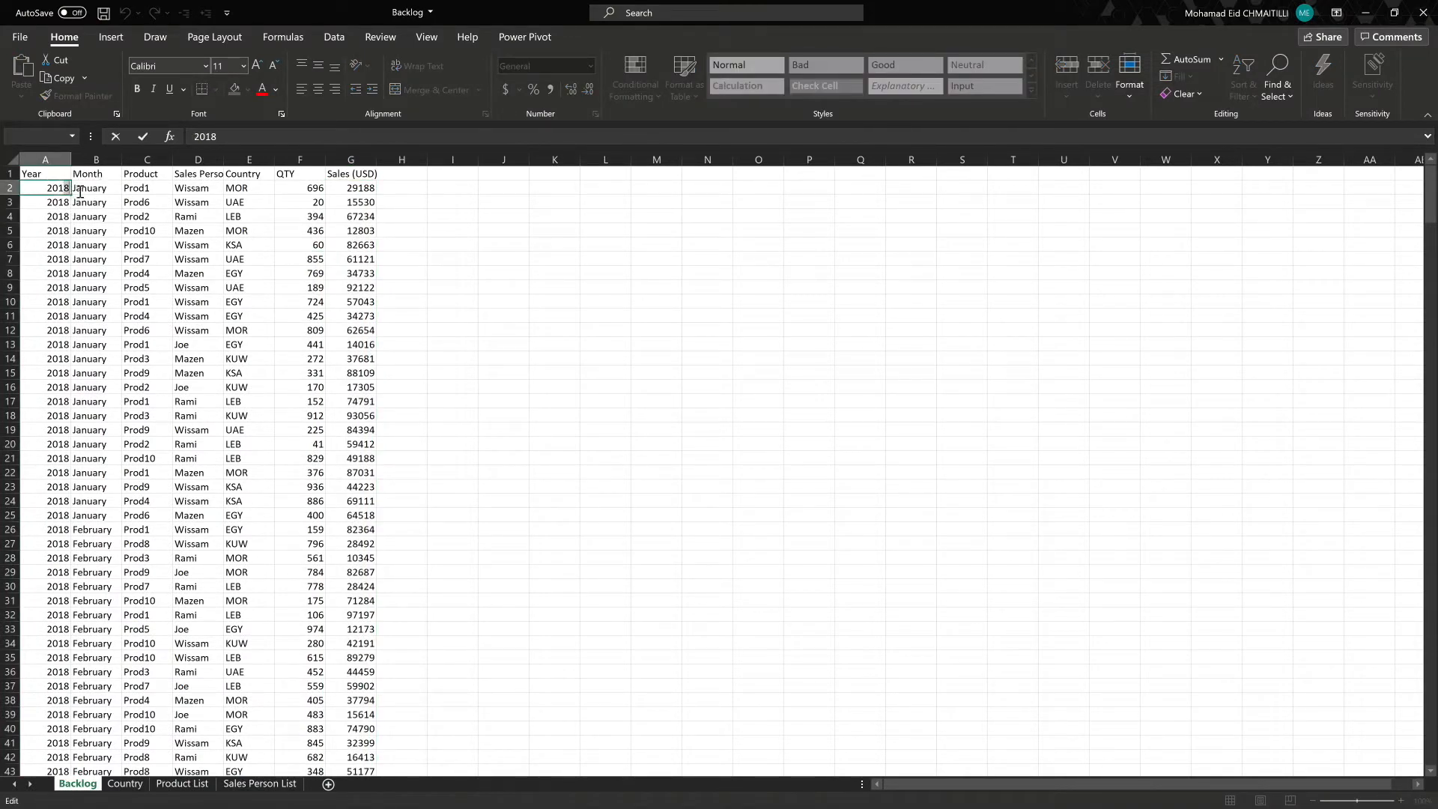
key("BackSpace")
type("9")
key("Return")
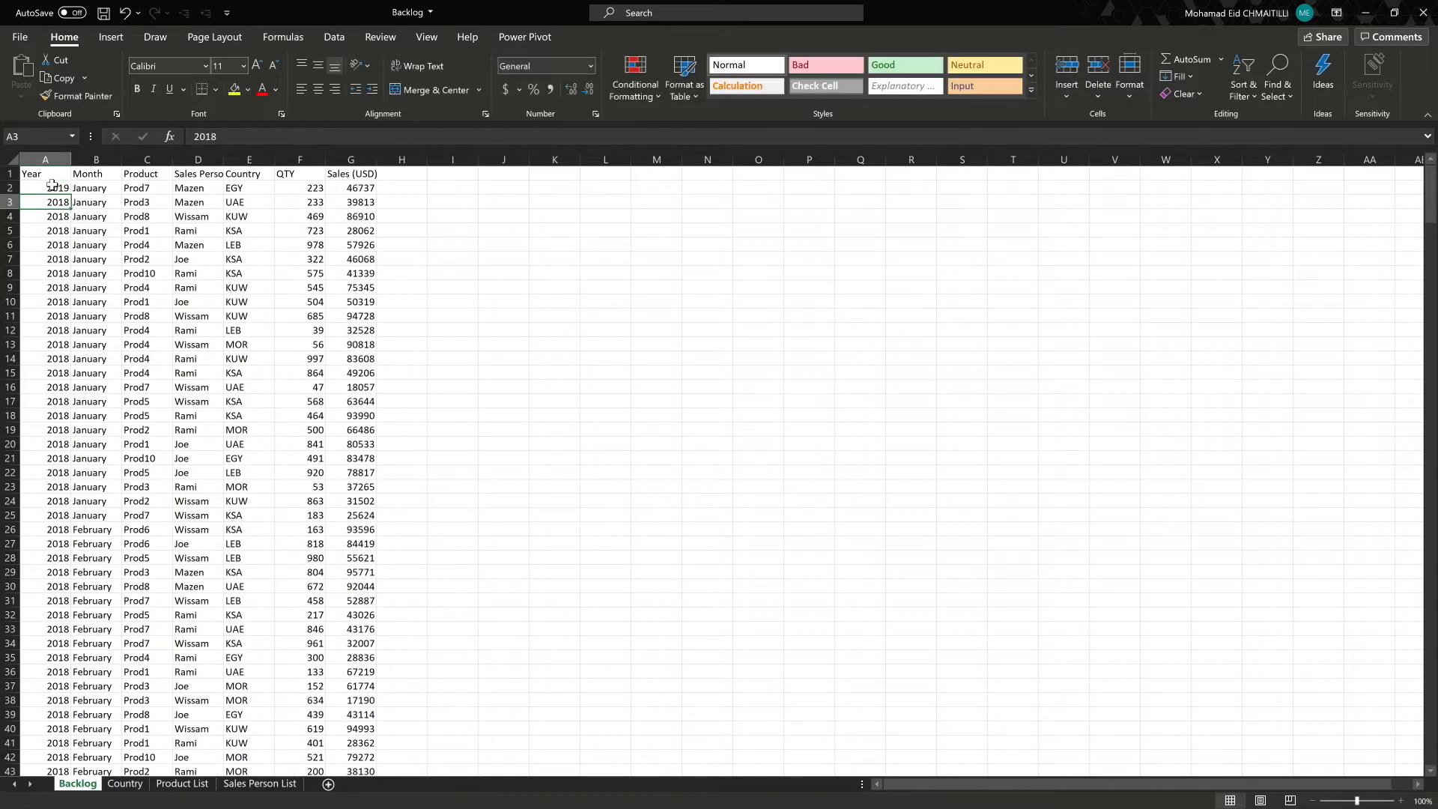
left_click(52, 187)
double_click(71, 194)
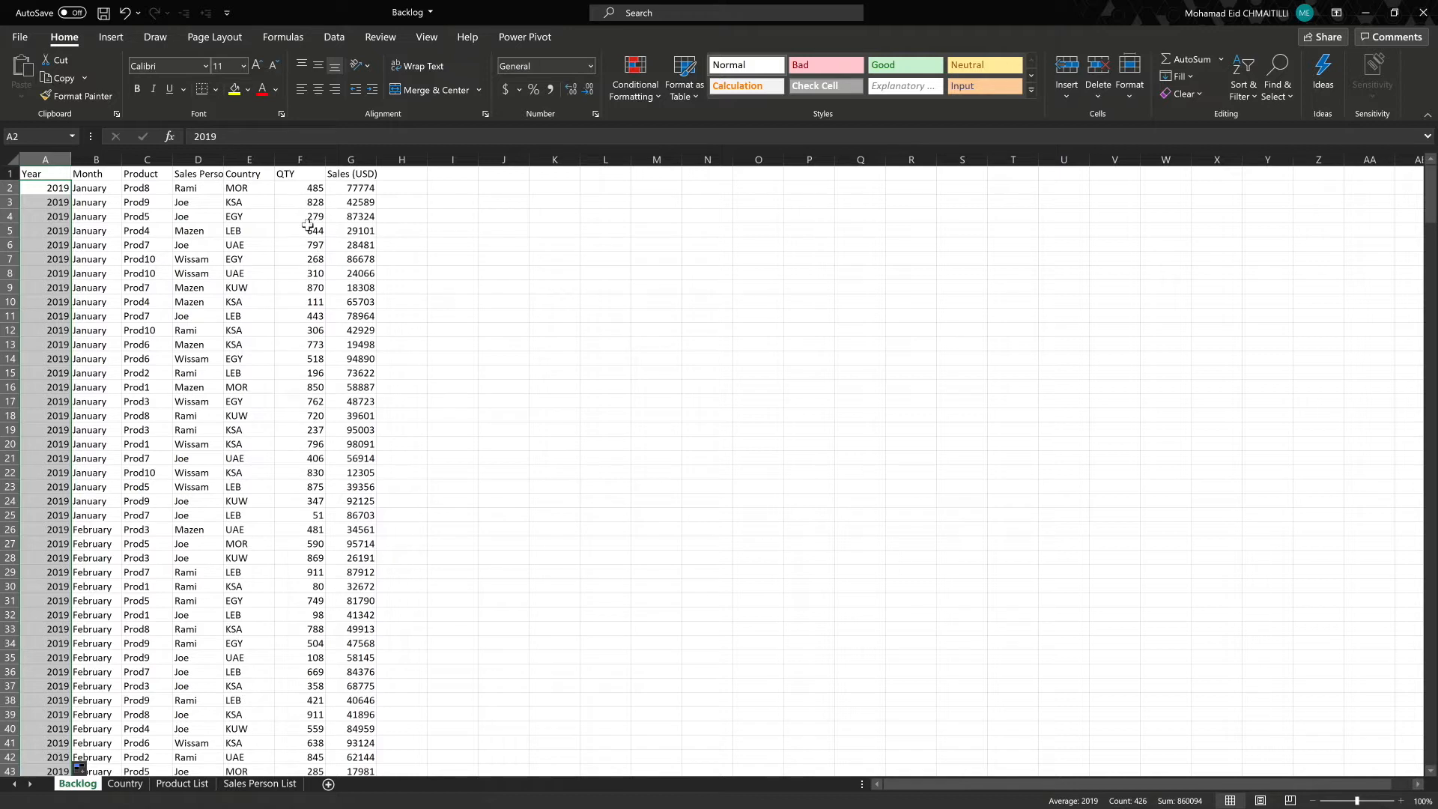
Close the Backlog workbook with its changes saved, and dismiss the start screen in Power BI Desktop
left_click(352, 188)
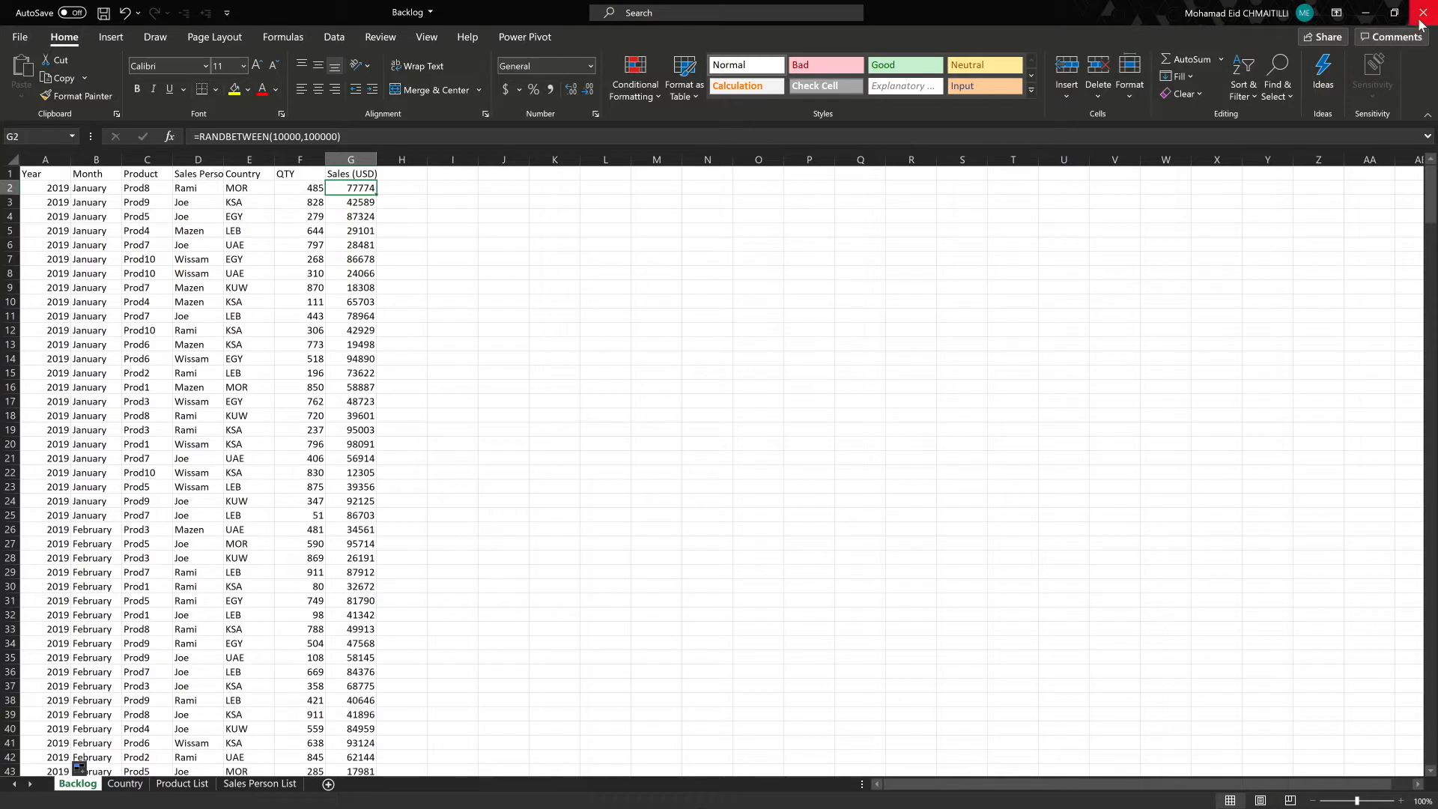
left_click(1423, 21)
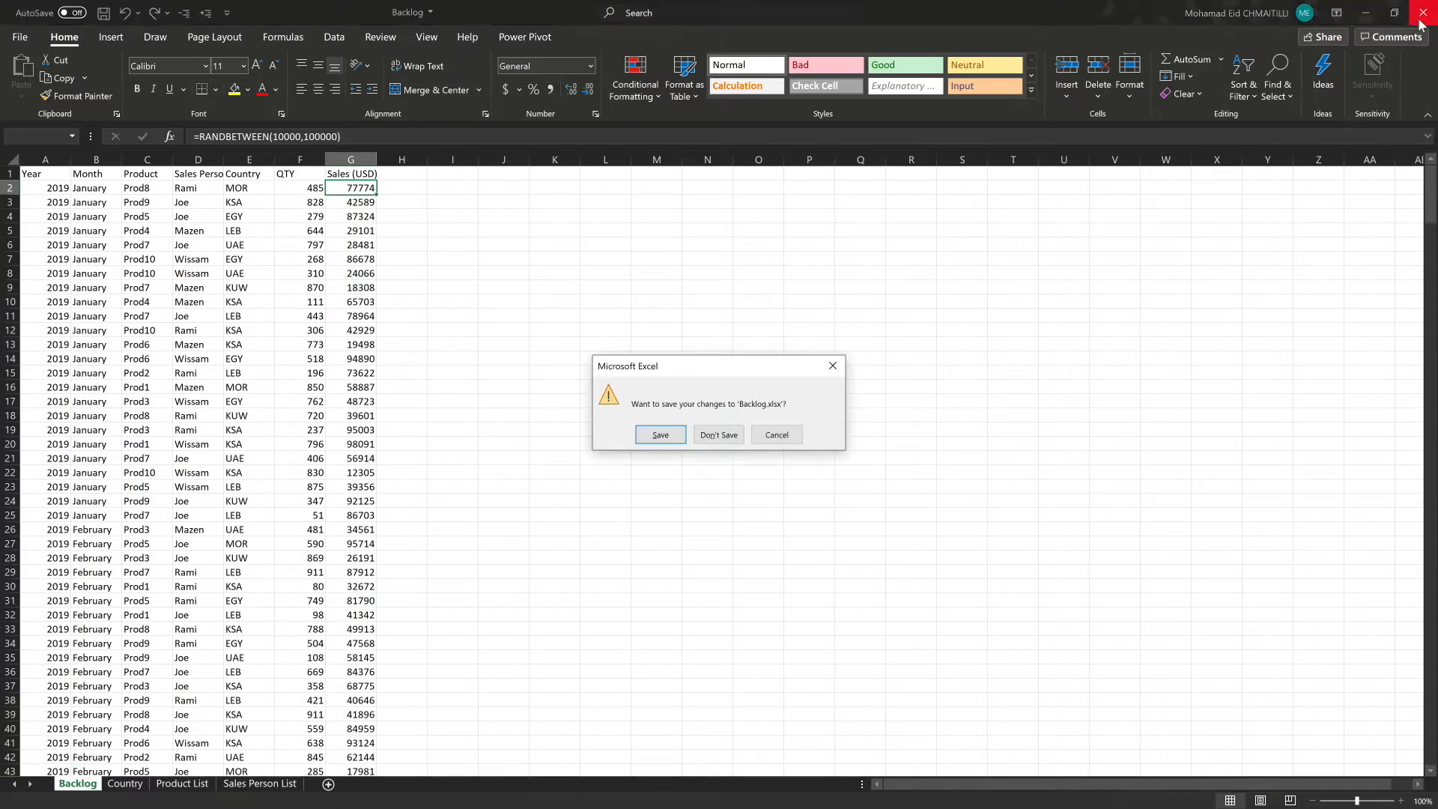
left_click(659, 427)
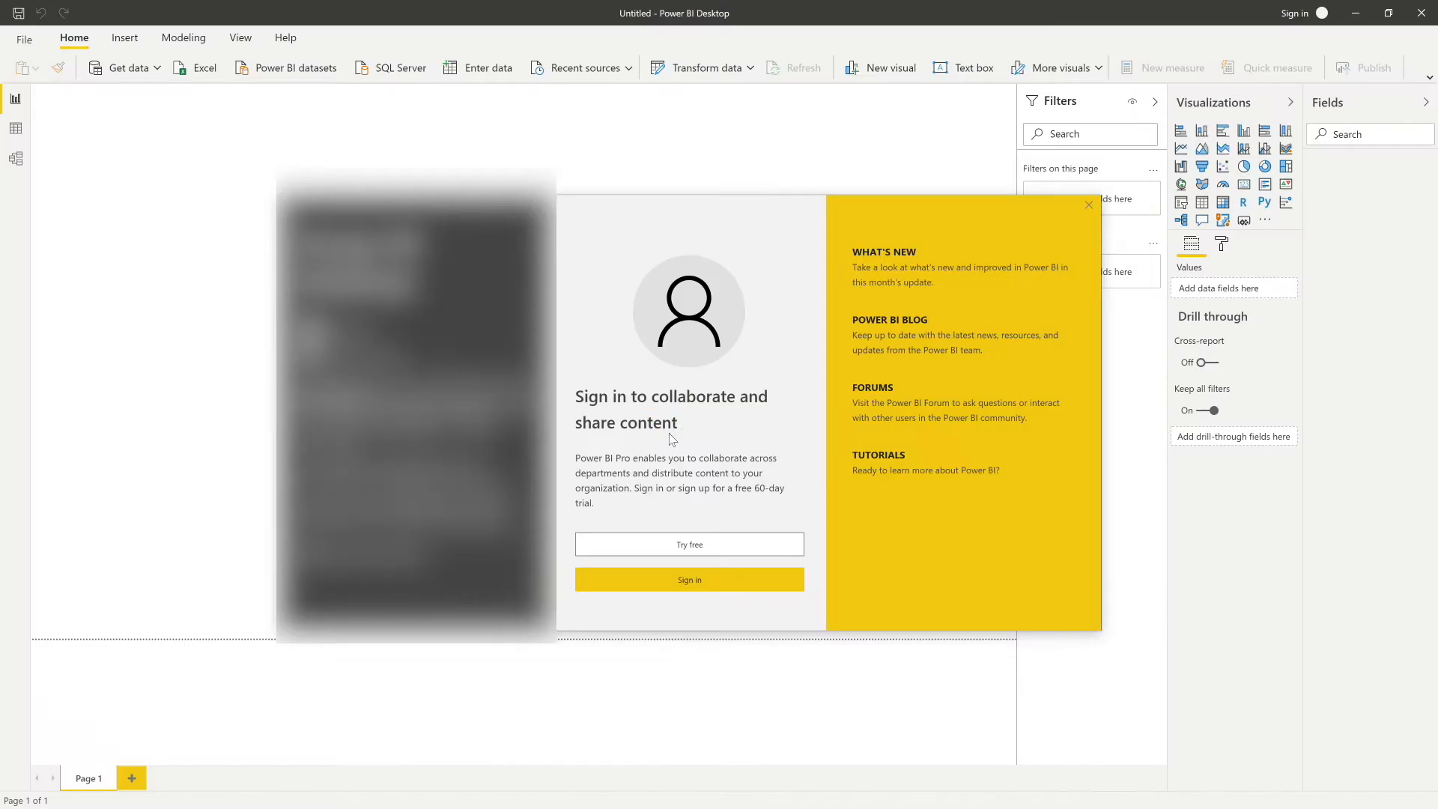
left_click(1092, 205)
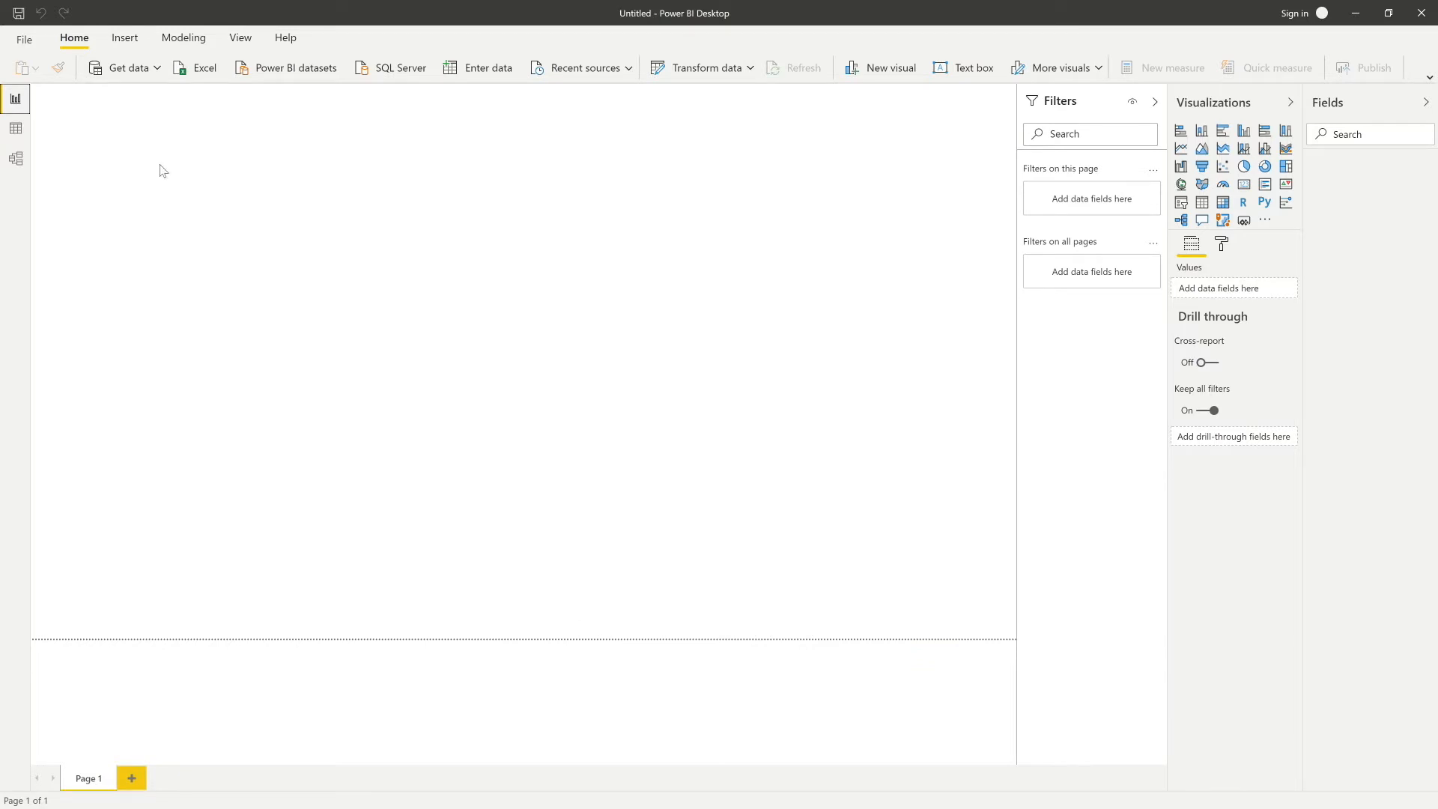
Expand the collapsed ribbon and look at the Data and Model views of the blank report
left_click(25, 39)
left_click(1430, 77)
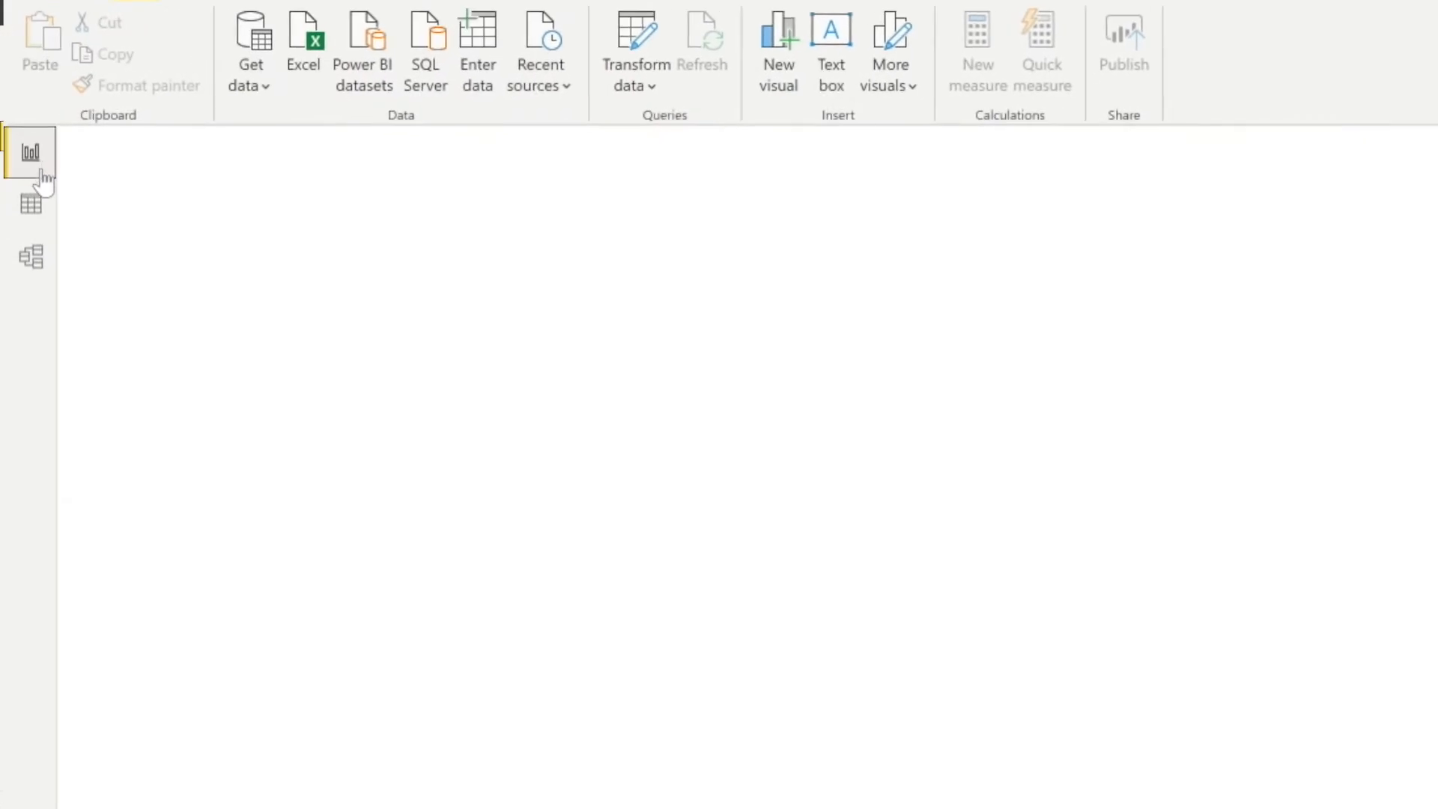
left_click(33, 205)
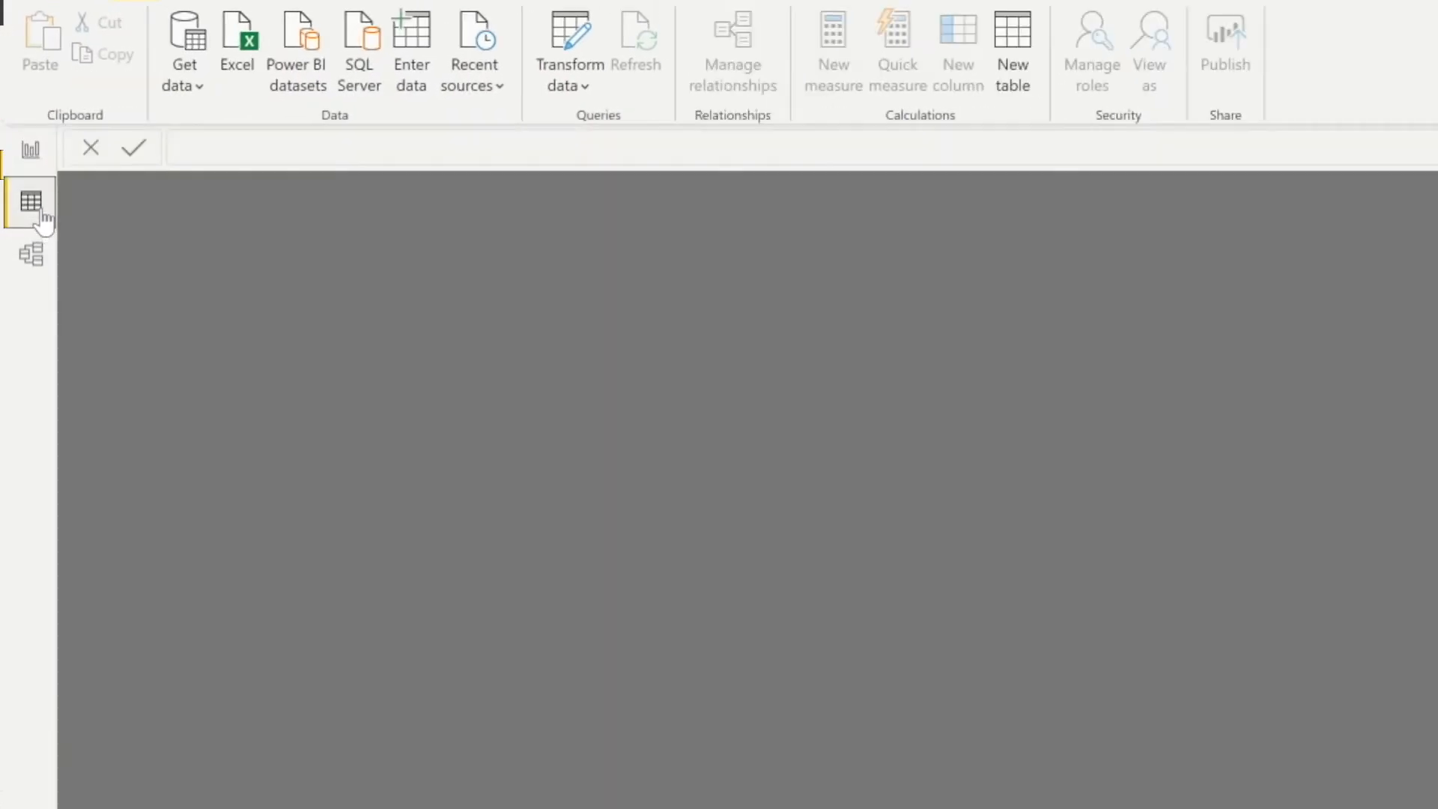
left_click(28, 241)
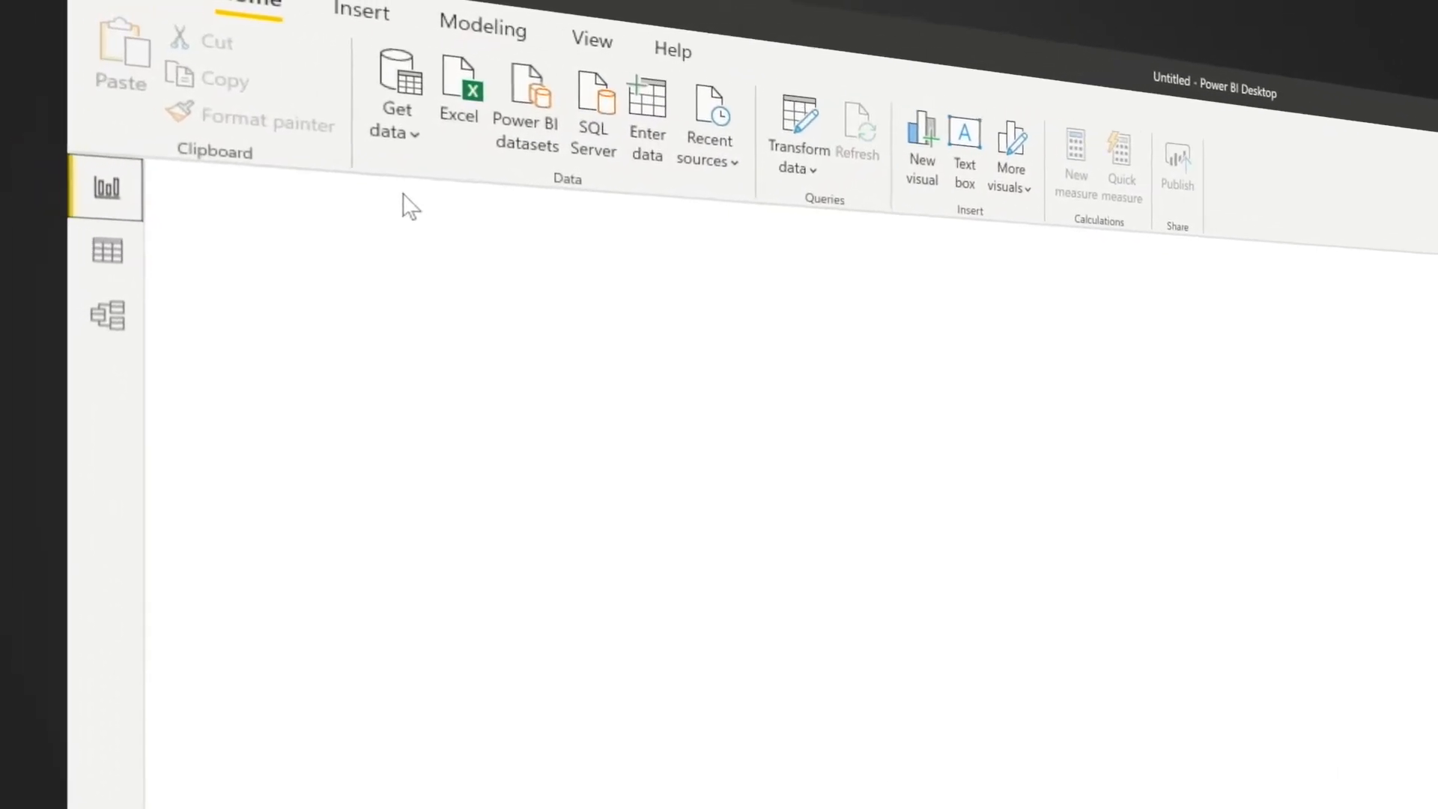
Look through the available data sources and start a new connection of the Folder type
left_click(405, 79)
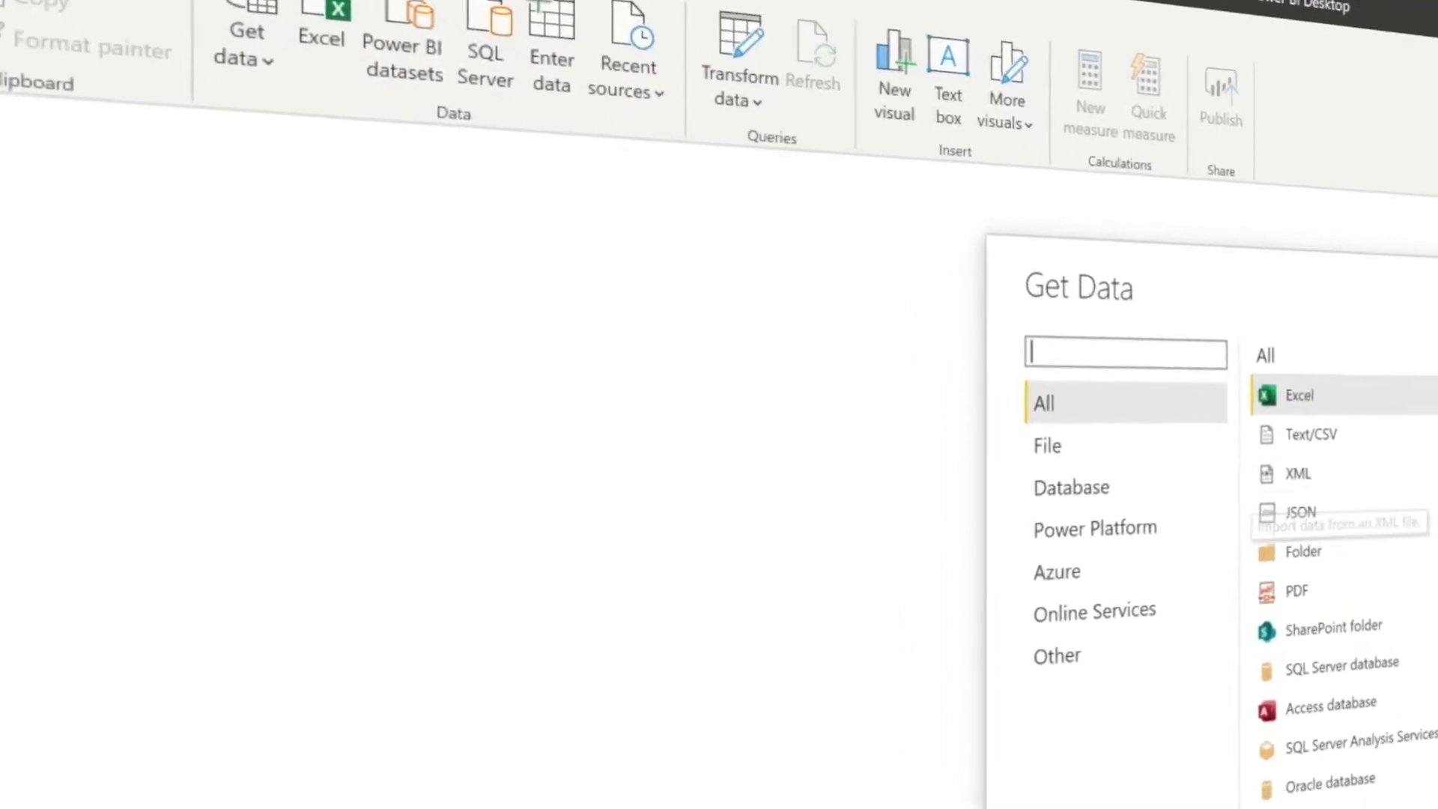
scroll(1271, 764, "down", 1)
scroll(856, 659, "down", 12)
scroll(856, 659, "up", 12)
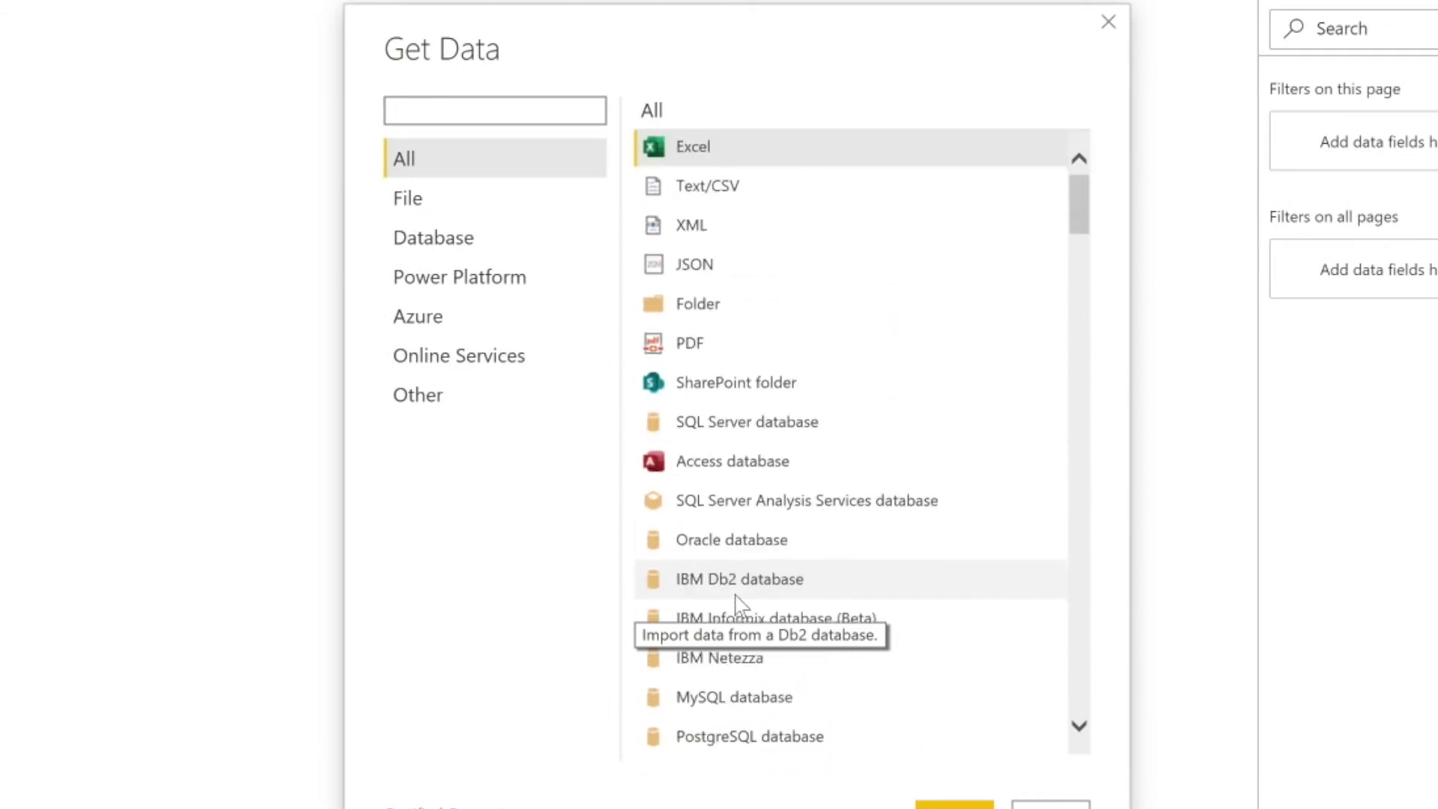
scroll(738, 603, "down", 10)
scroll(738, 603, "up", 10)
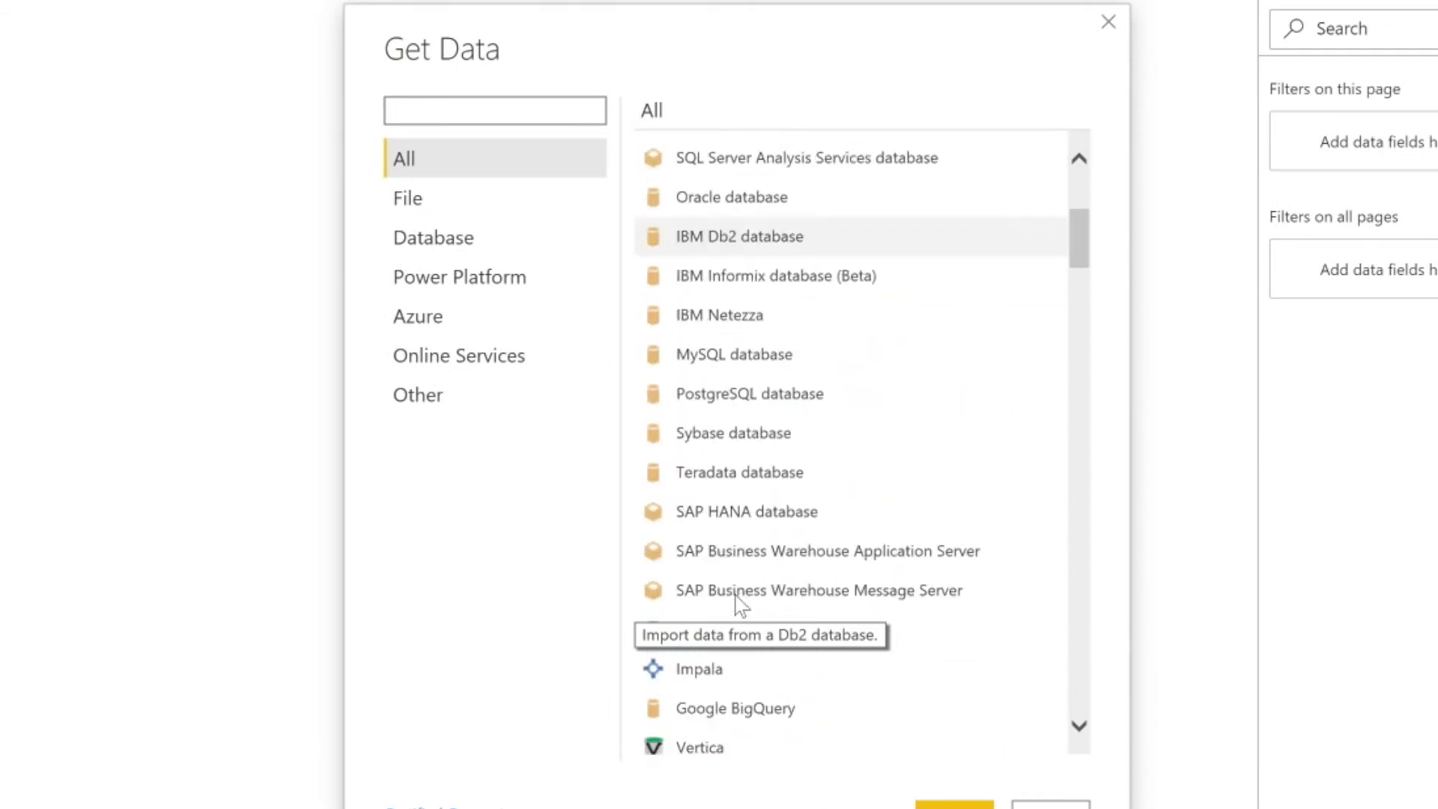
left_click(745, 310)
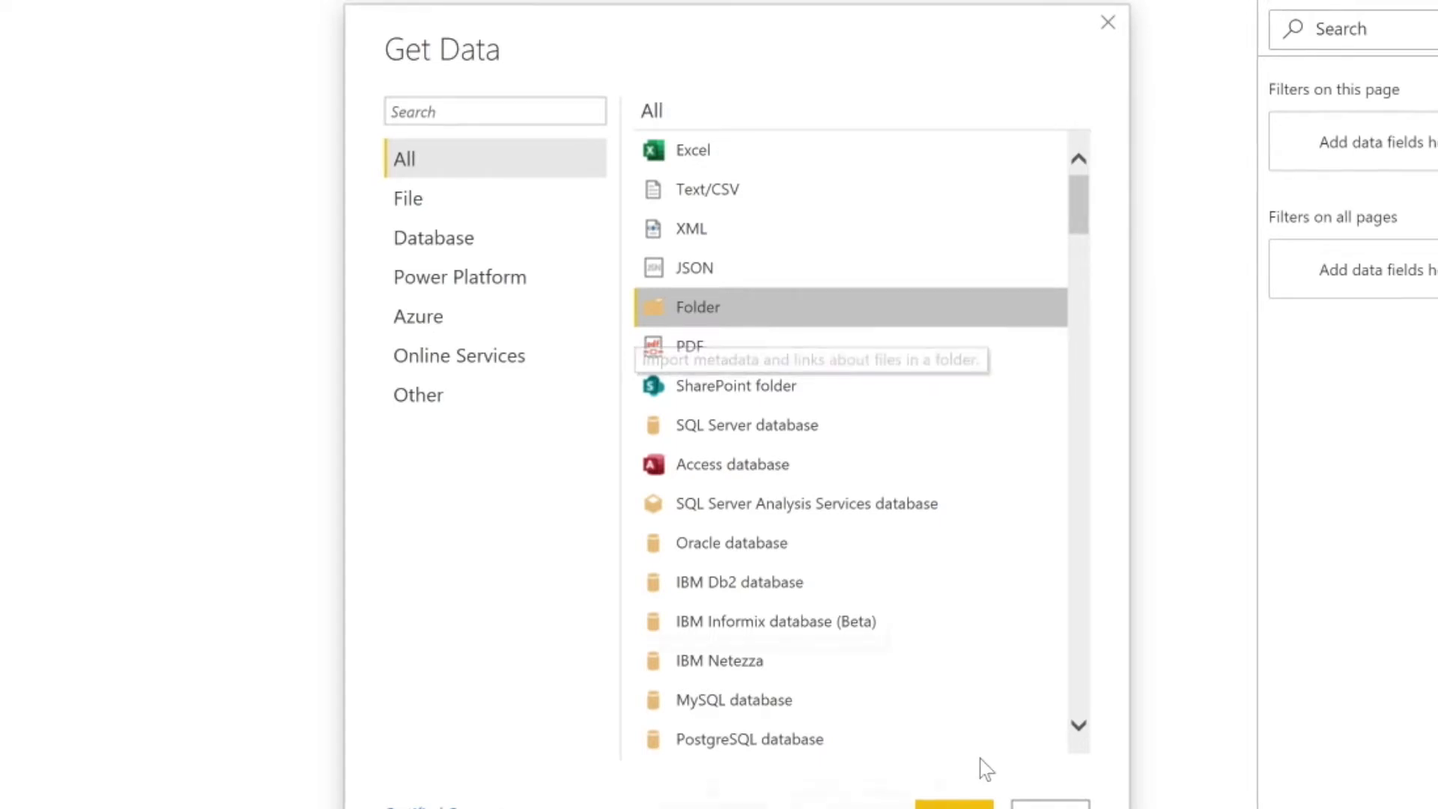
left_click(955, 805)
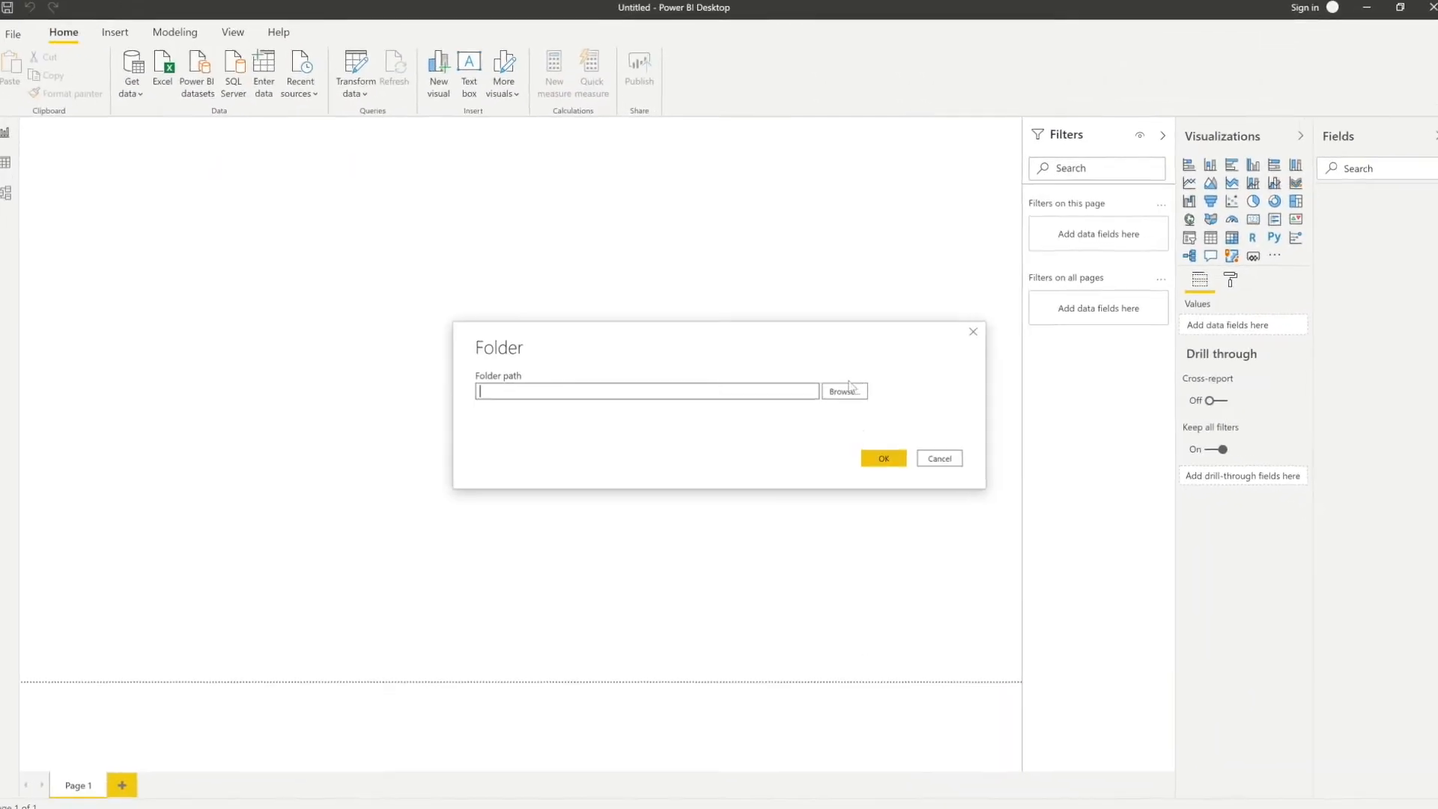
Connect to the Sales Data folder under Documents\DATA BASE and open its file list for transformation in Power Query Editor
left_click(847, 389)
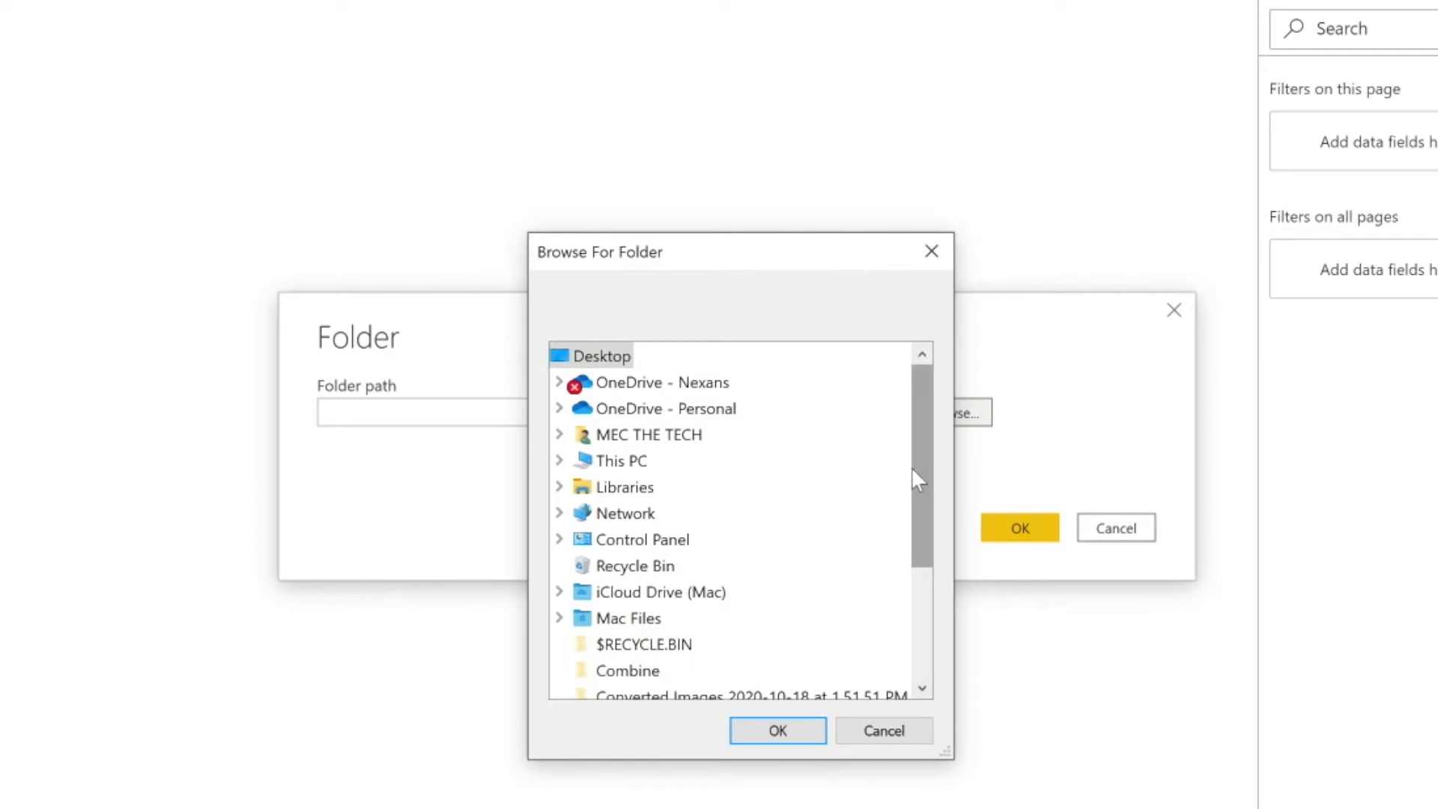
left_click_drag(911, 466, 914, 538)
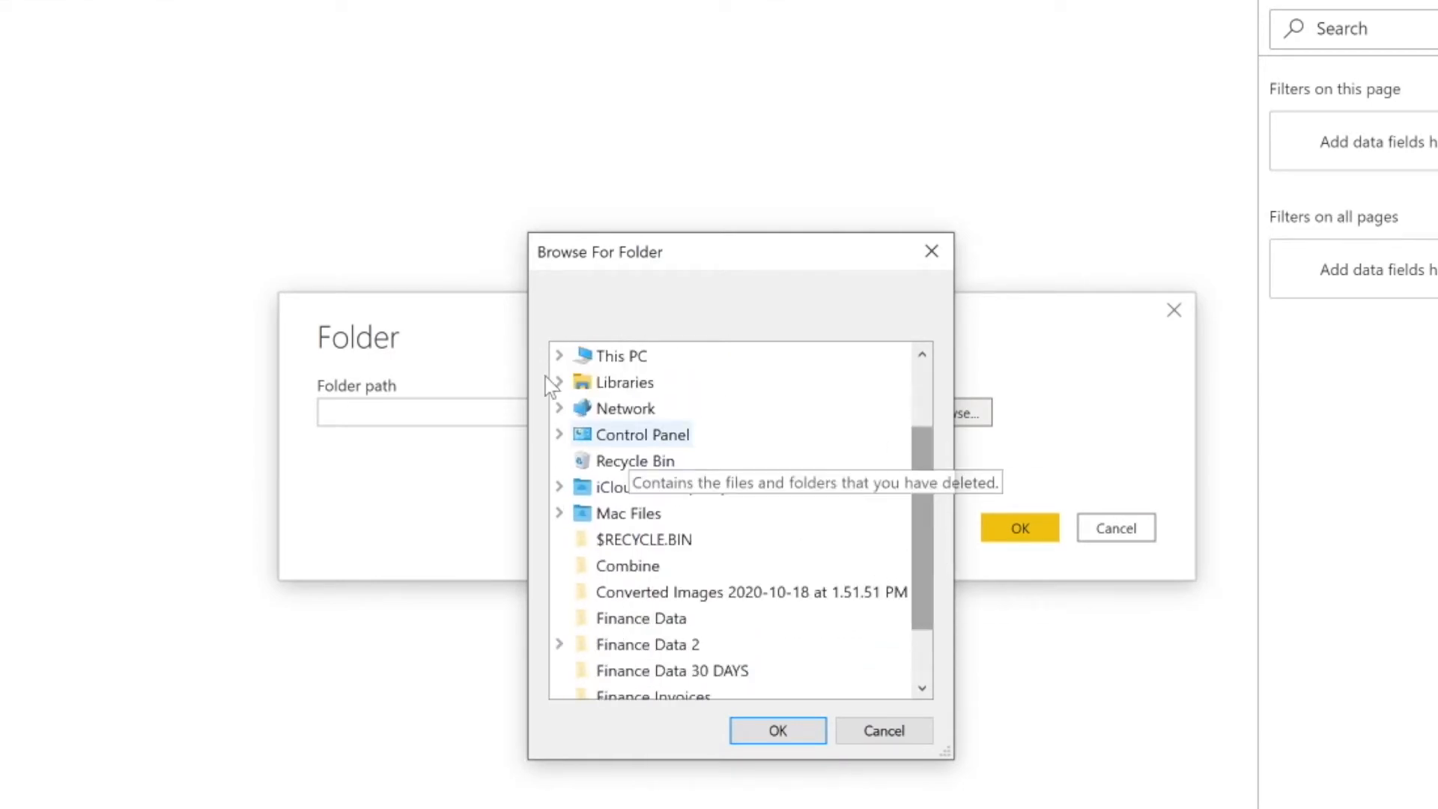
double_click(614, 357)
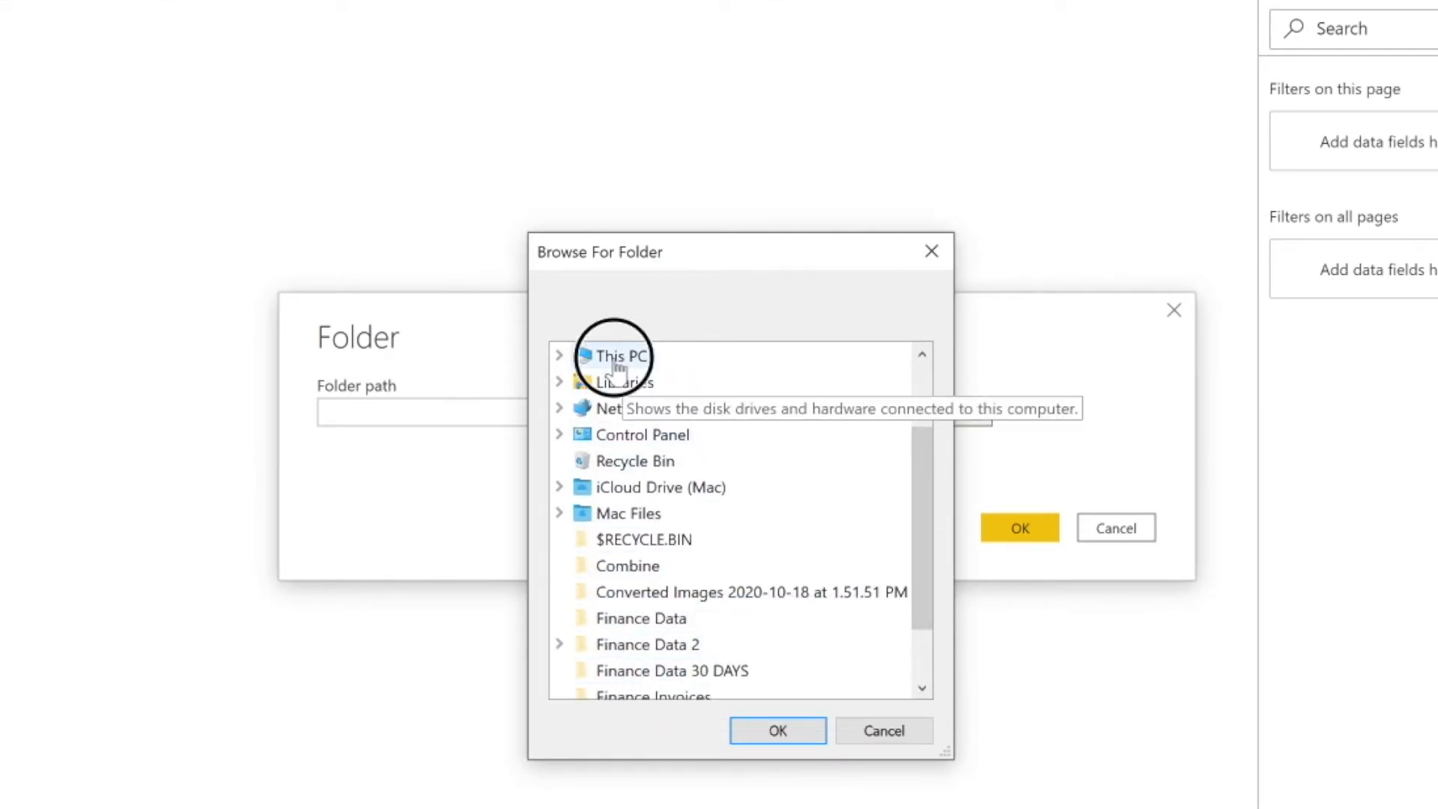
double_click(656, 442)
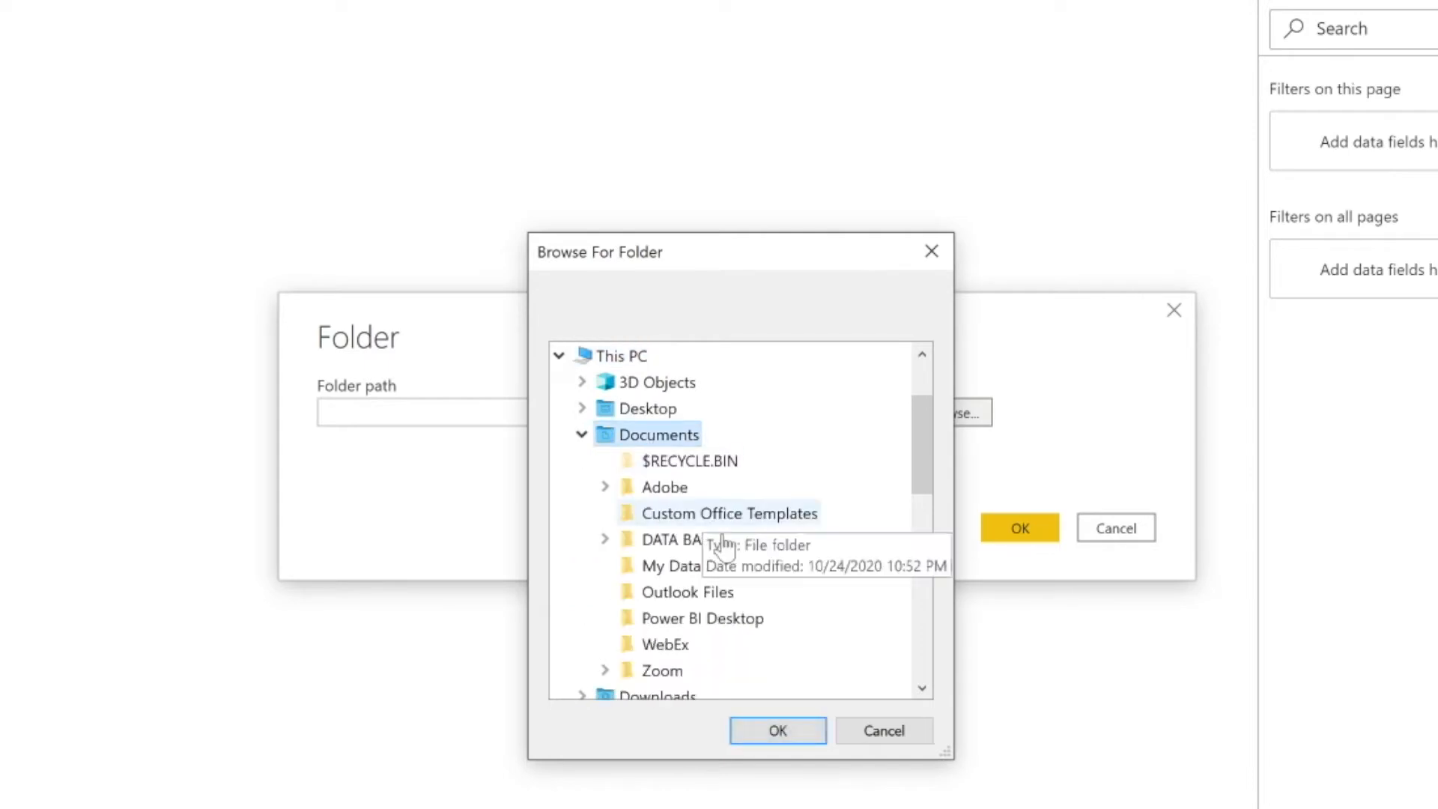
double_click(678, 541)
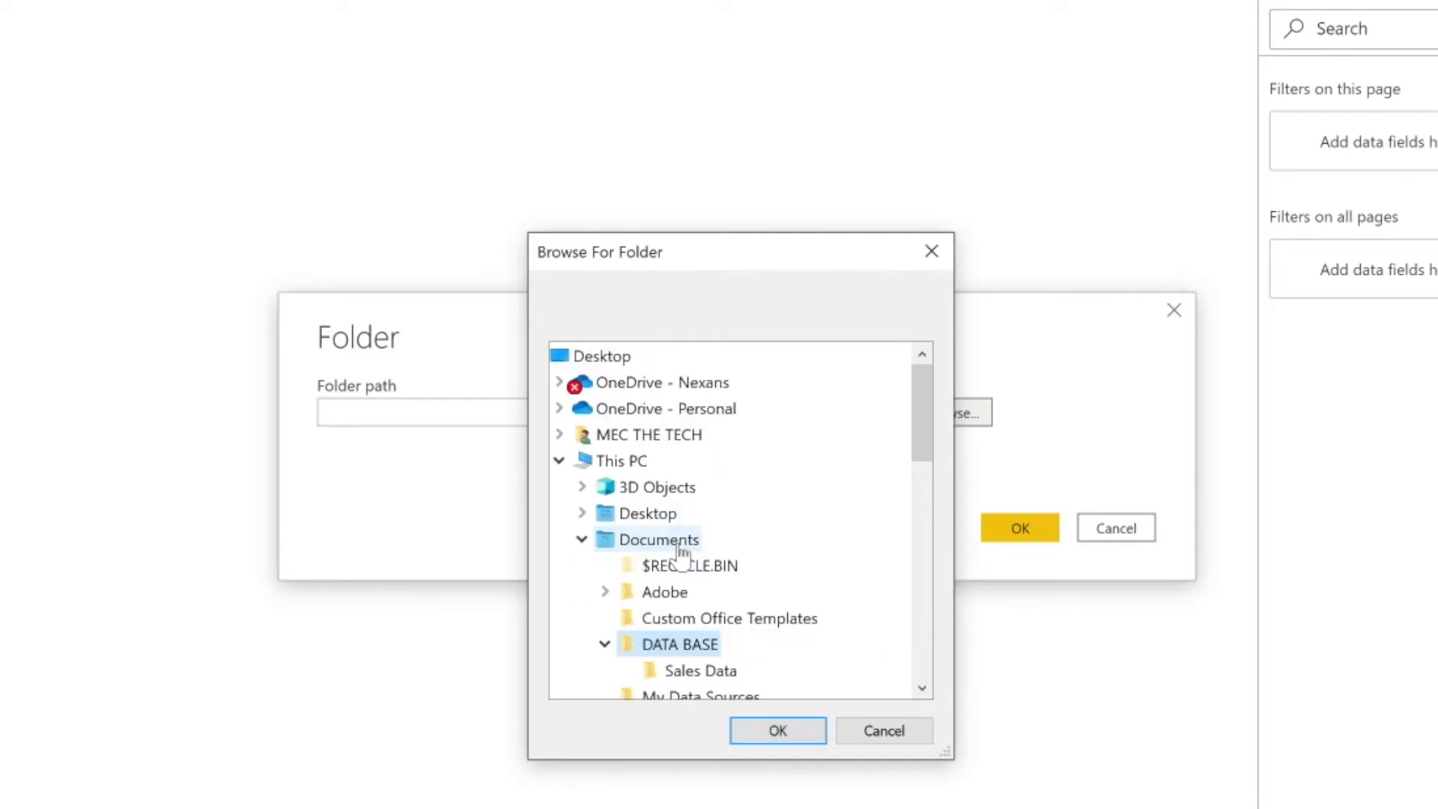
left_click(702, 672)
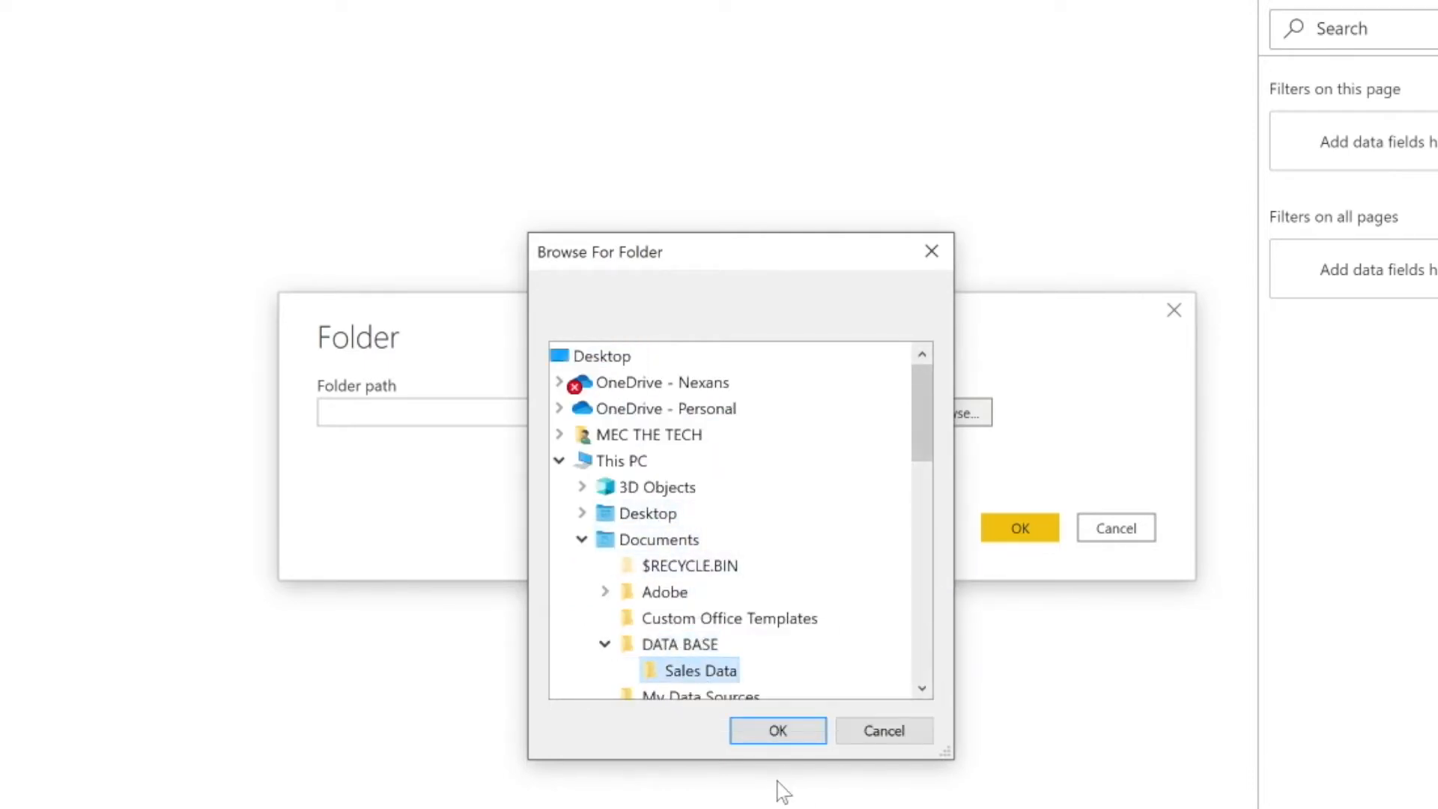
left_click(776, 732)
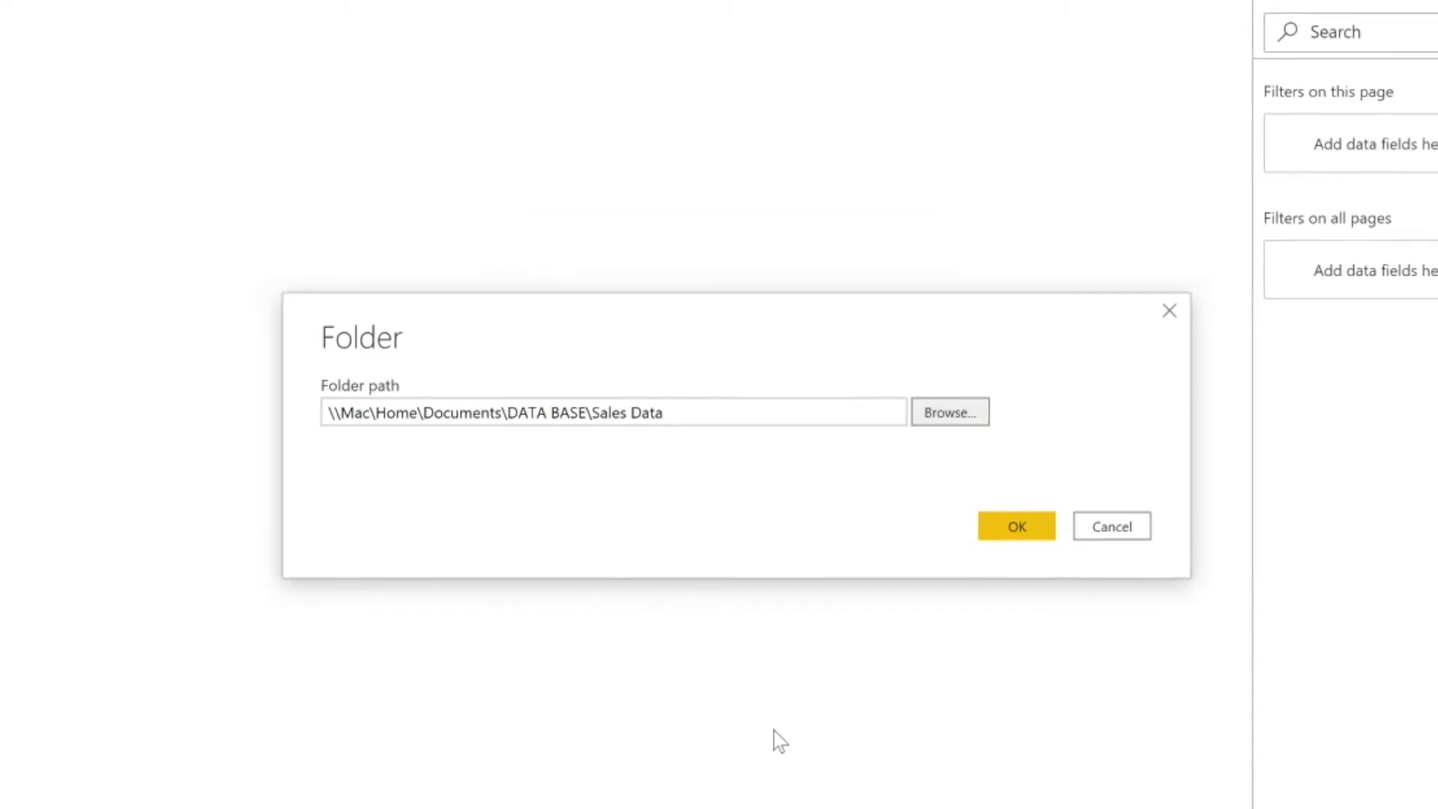
left_click(1014, 533)
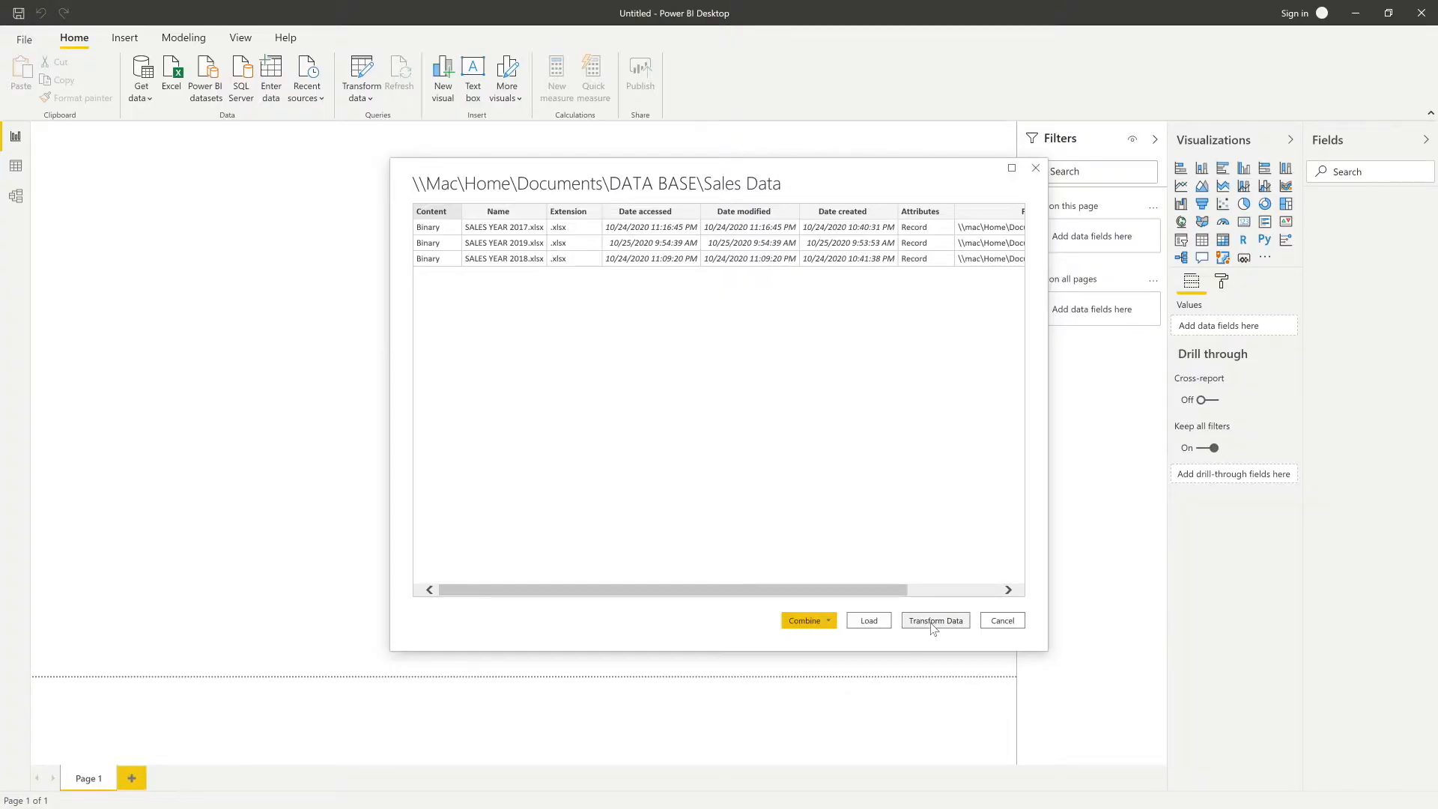
left_click(932, 625)
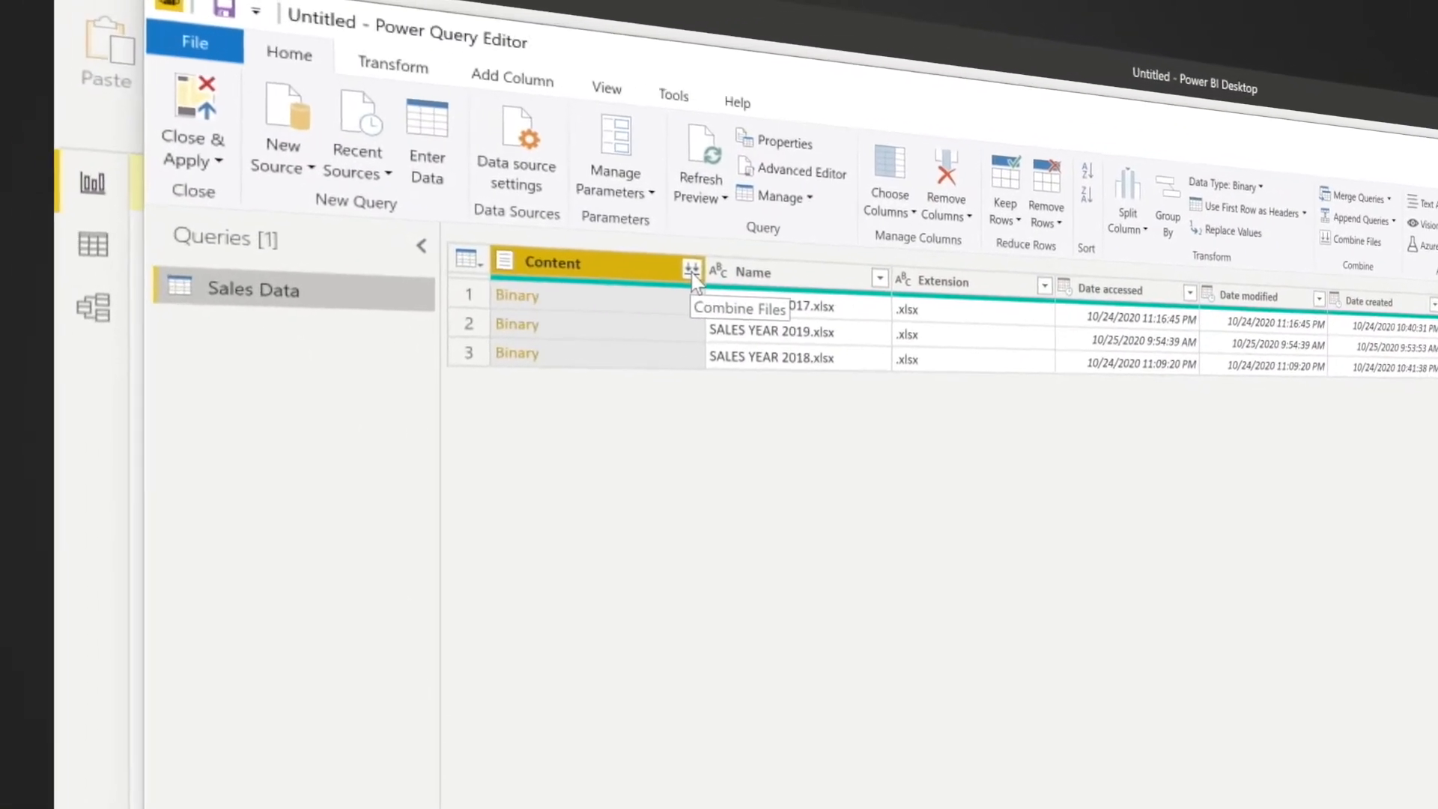
Combine the files from the Content column, using the first file as sample and SALES YEAR 2017 as the object to extract
left_click(725, 286)
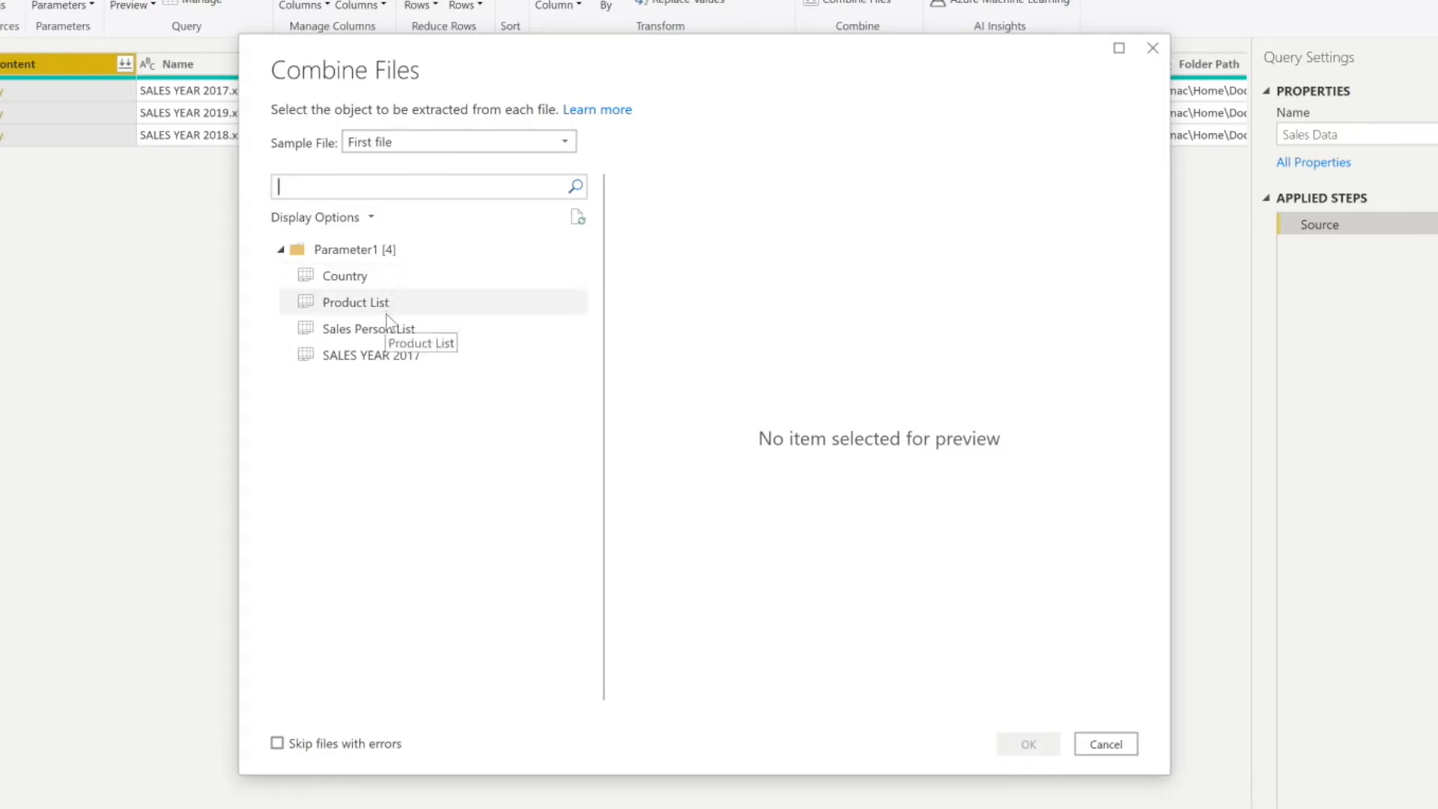
left_click(392, 364)
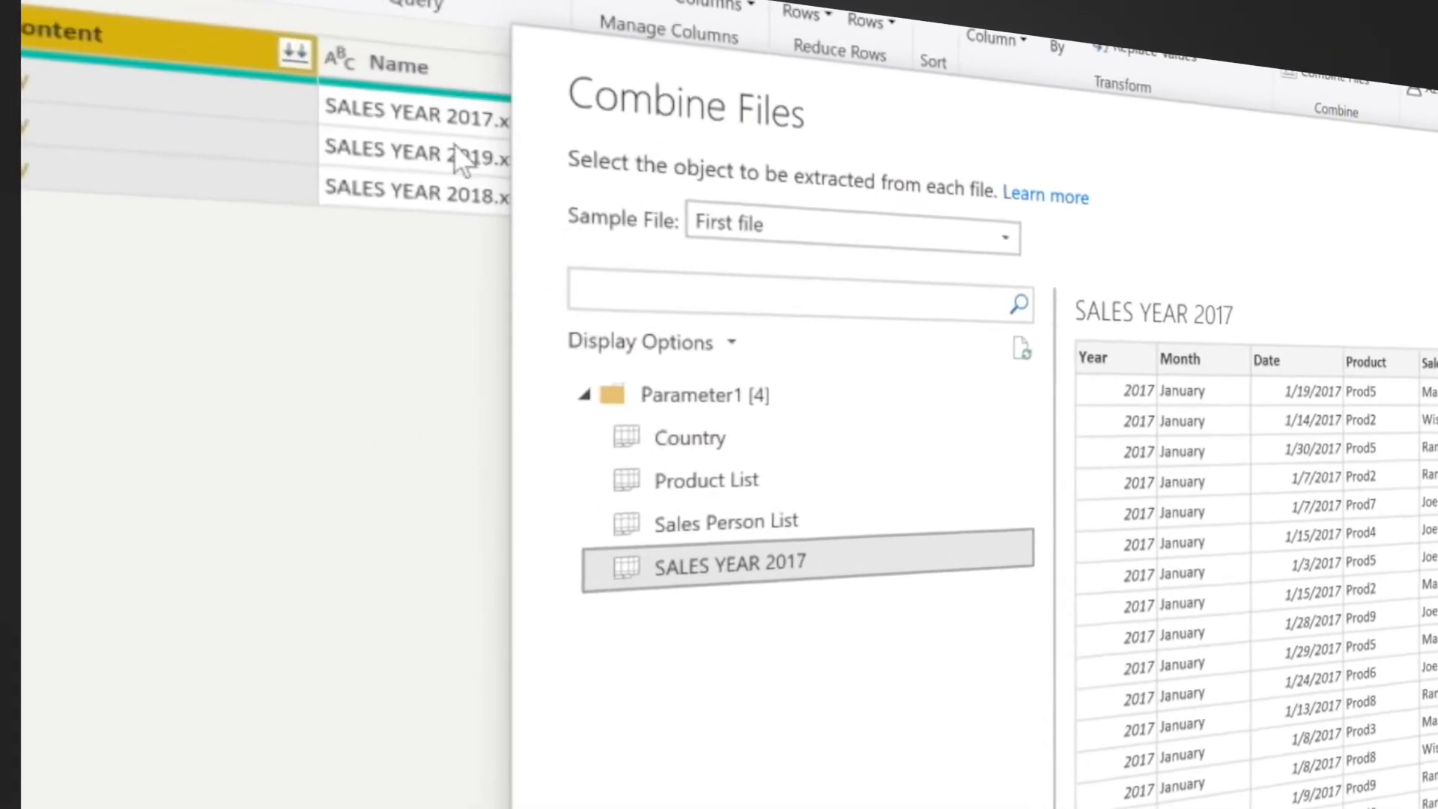
left_click(790, 242)
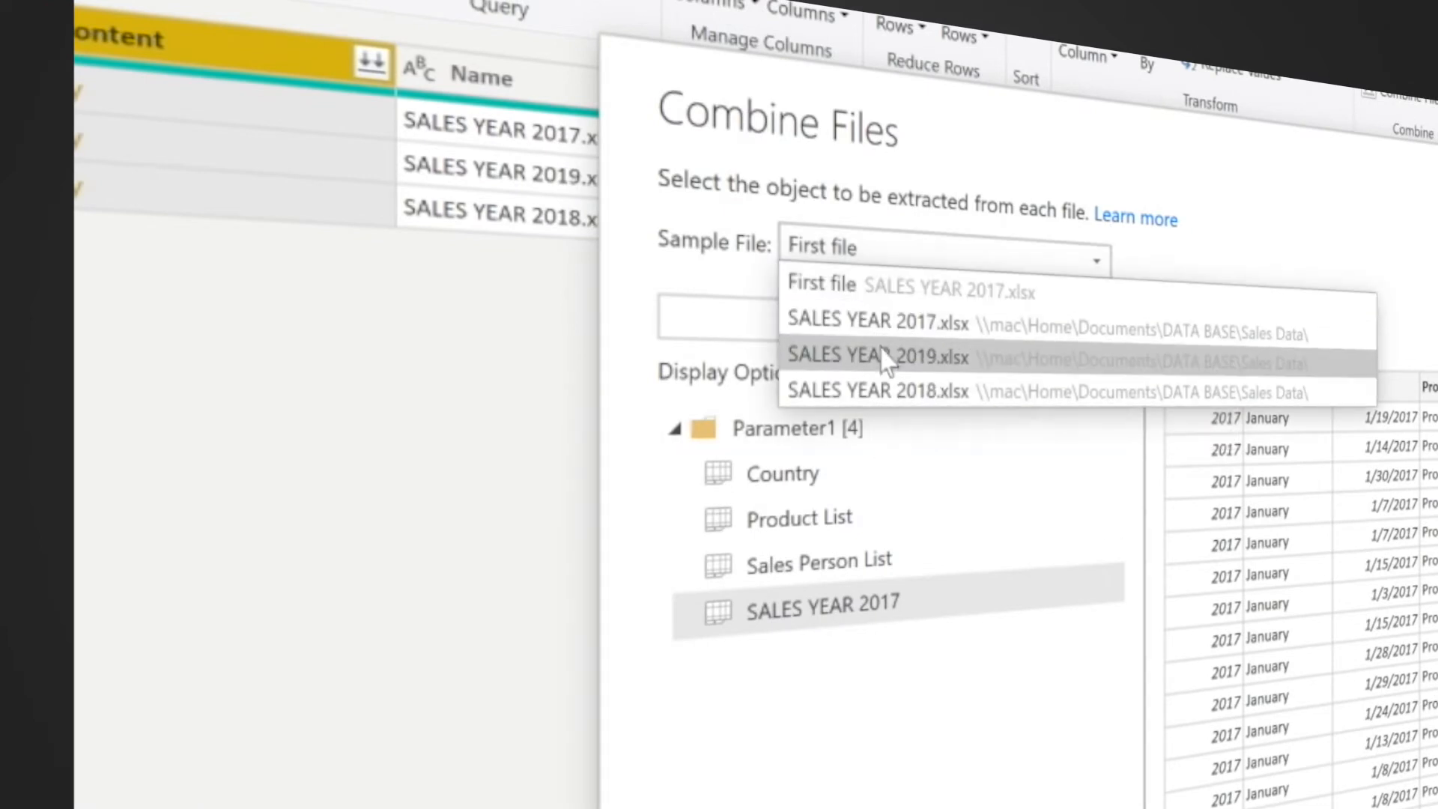
left_click(717, 265)
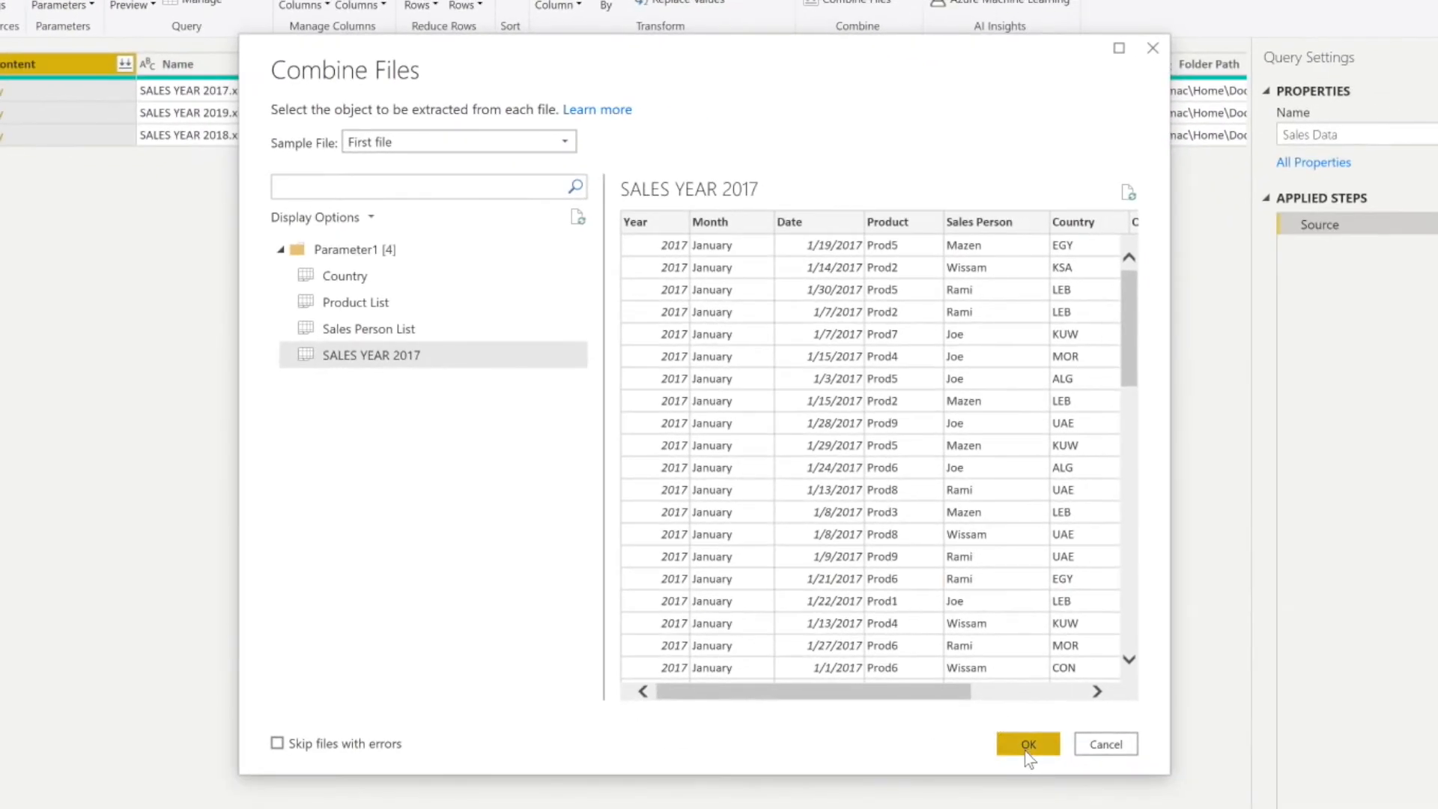
left_click(1028, 744)
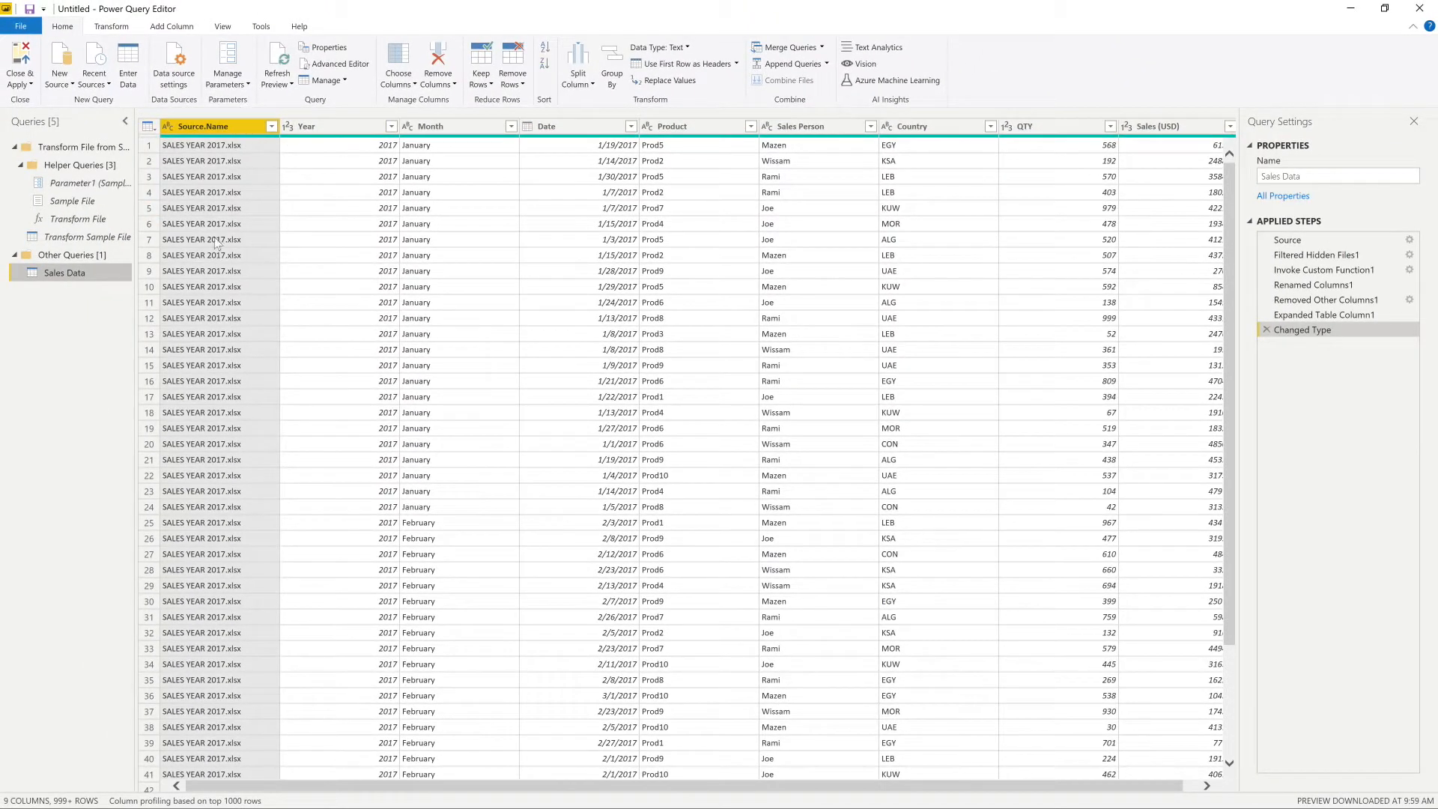
Choose the columns to keep in the Sales Data query, excluding Source.Name
left_click(148, 125)
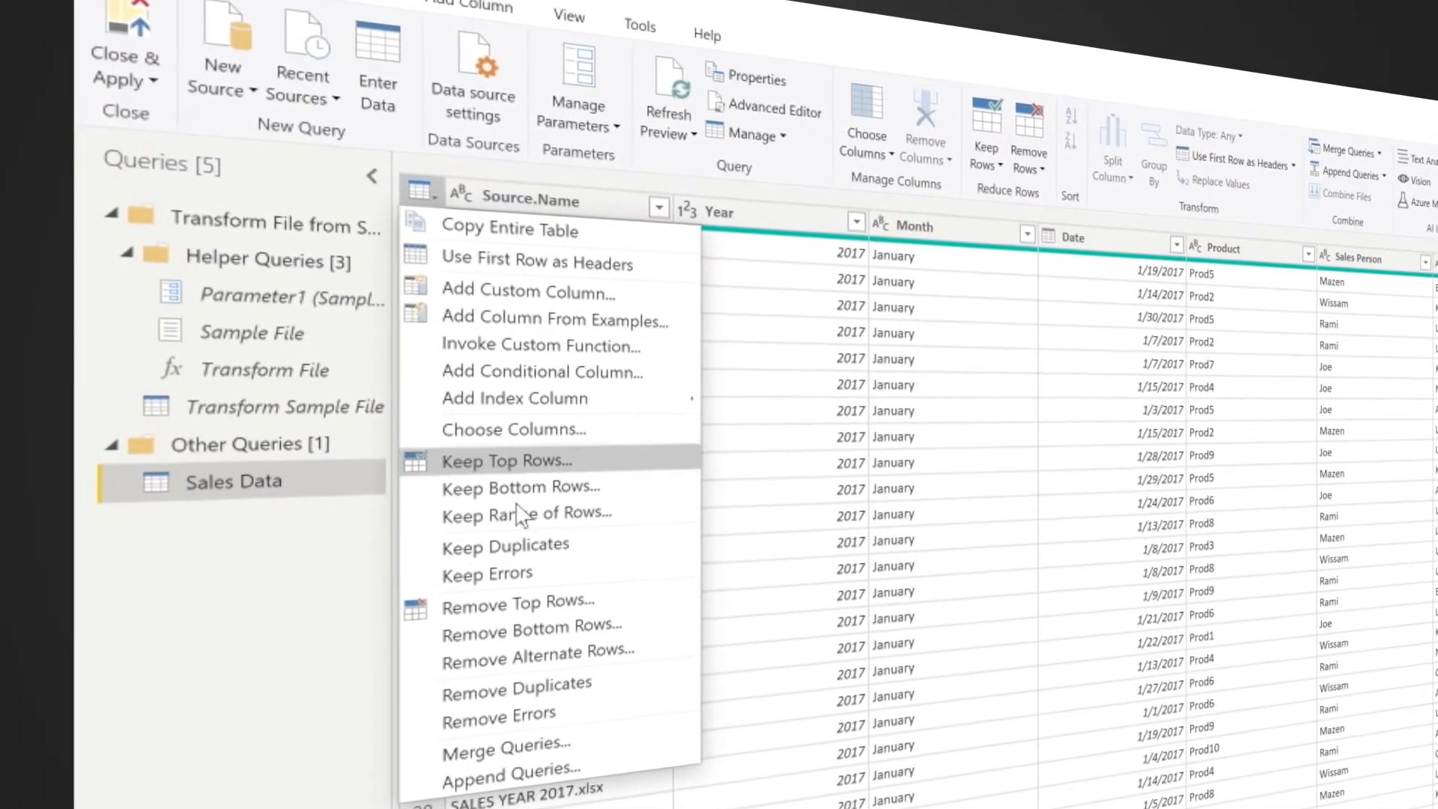
left_click(524, 430)
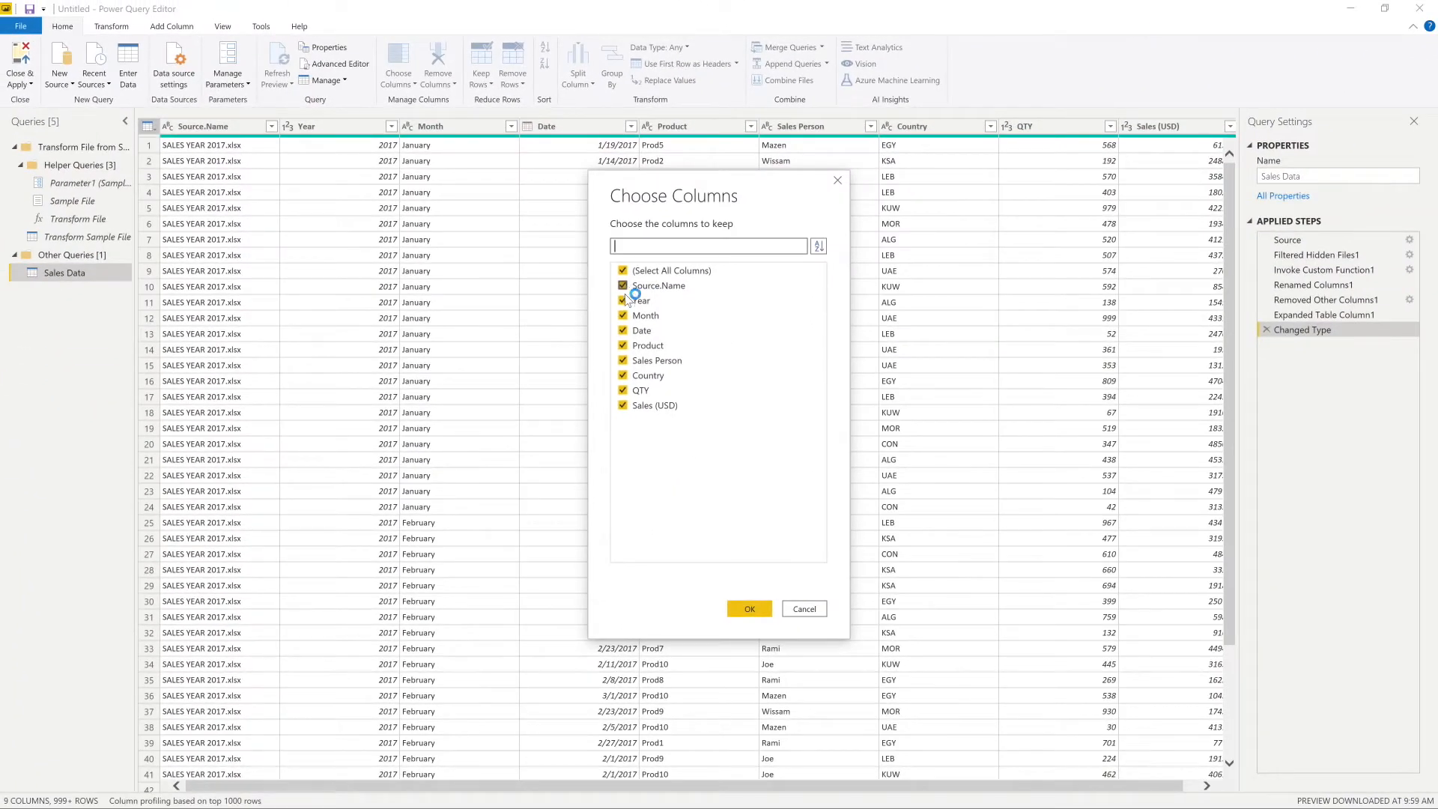
left_click(623, 286)
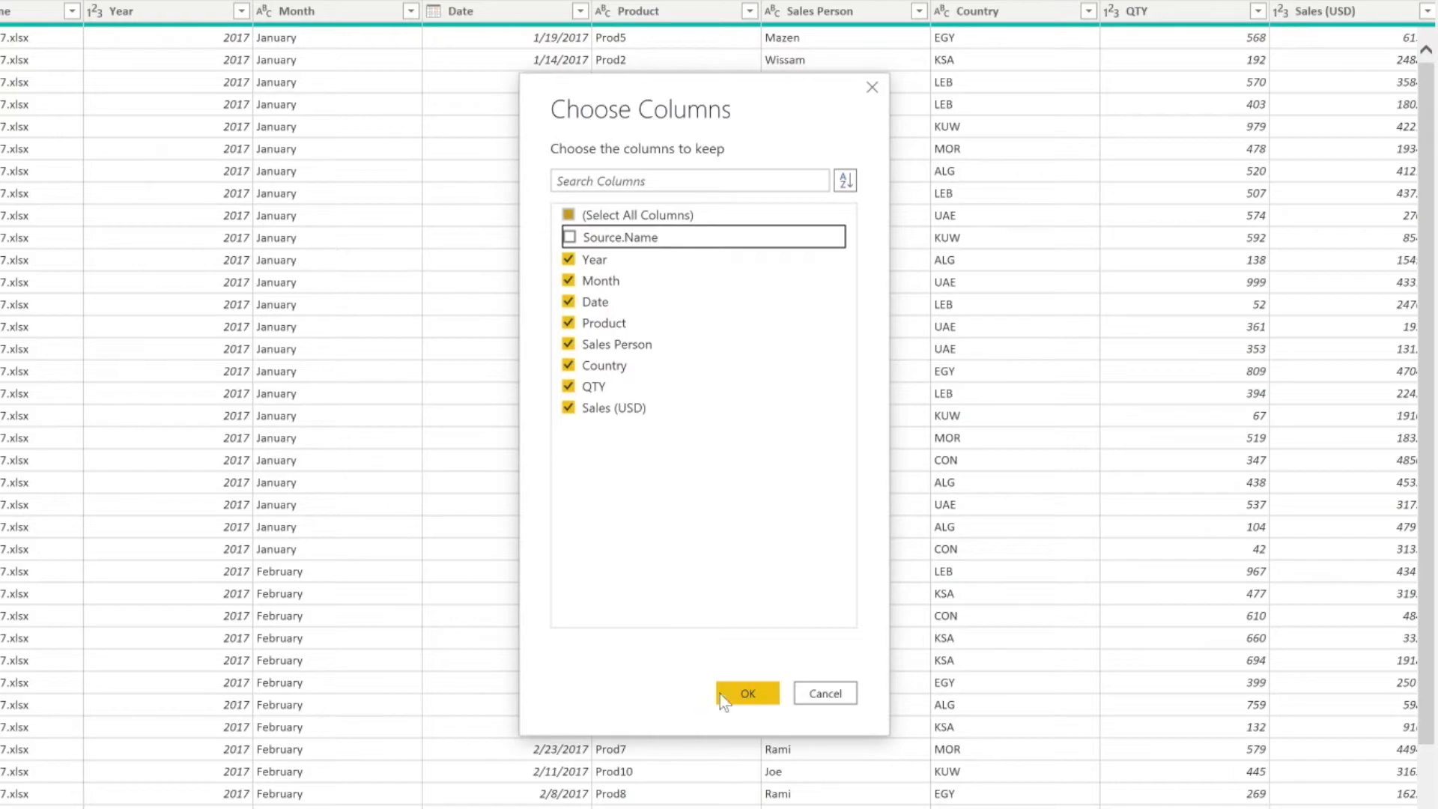
left_click(741, 692)
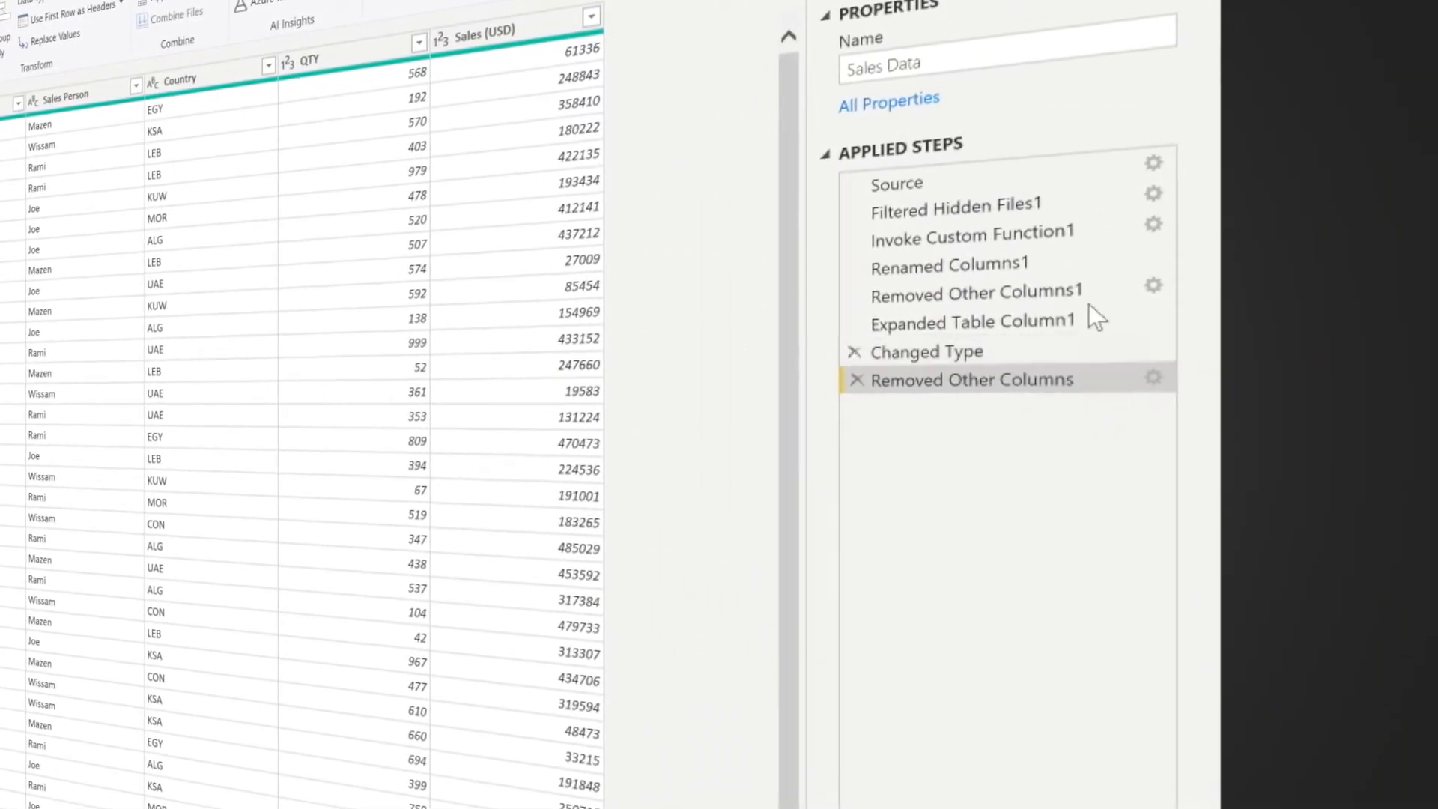
Review the Sales Data query's applied steps and edit the final Removed Other Columns step to also exclude QTY
left_click(994, 192)
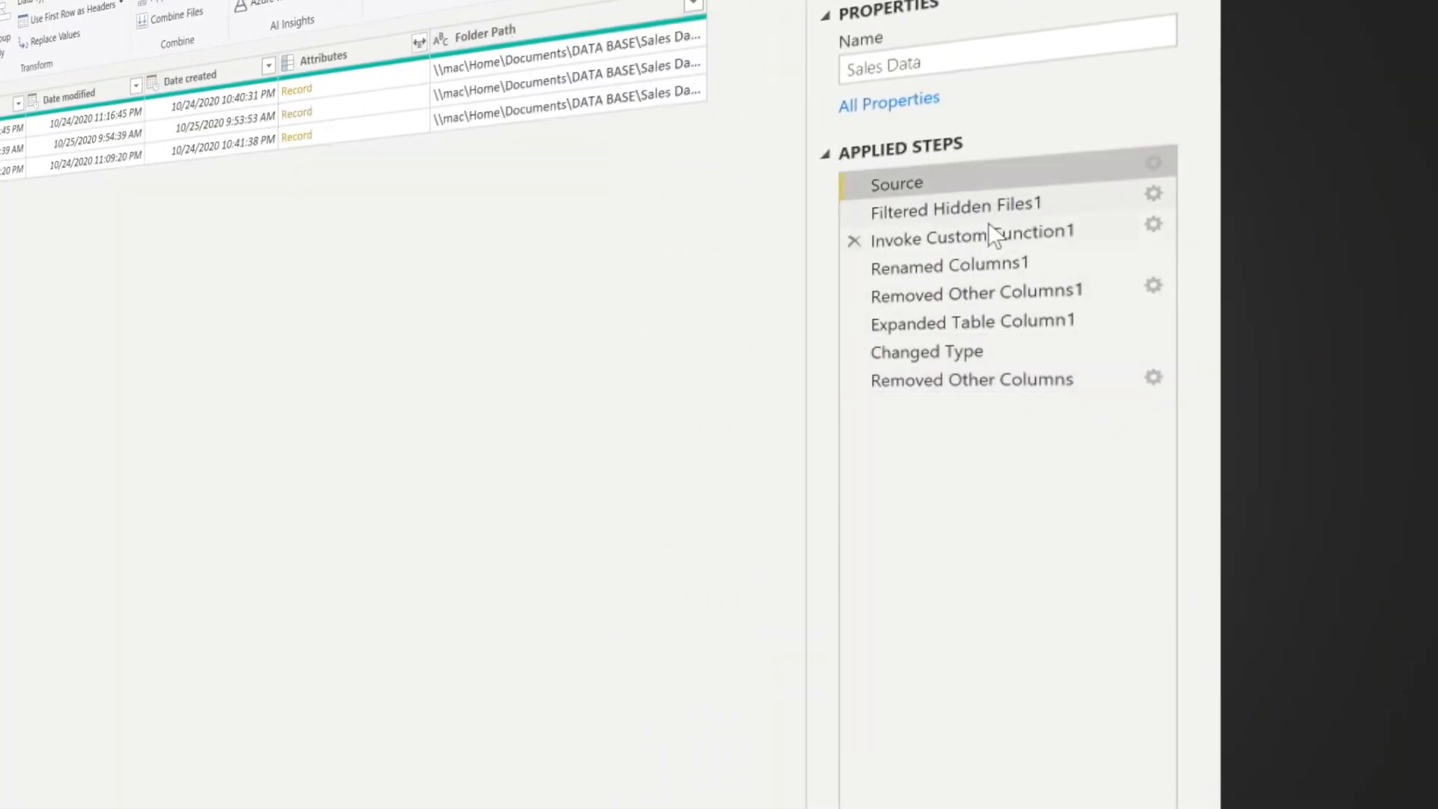
left_click(983, 206)
left_click(981, 238)
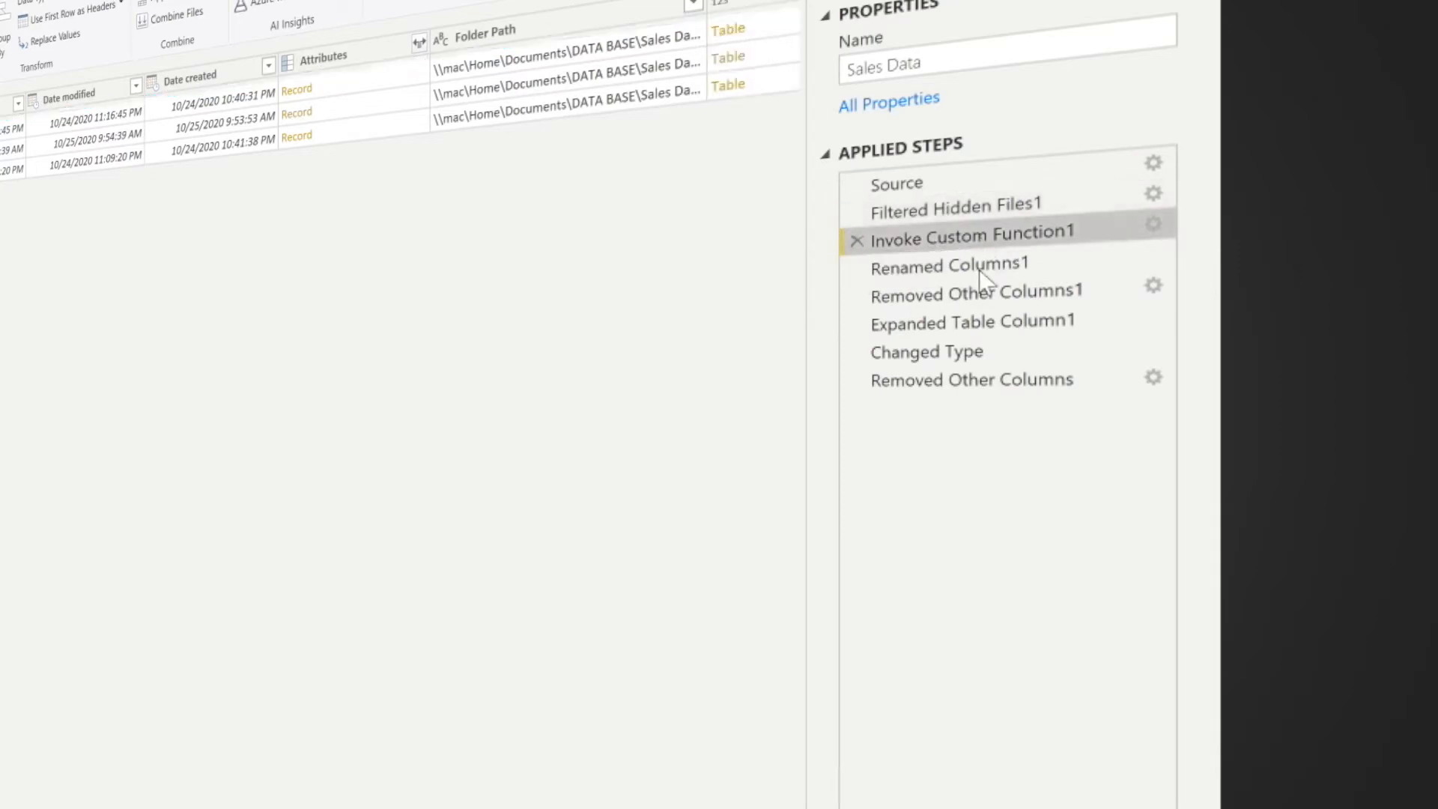
left_click(977, 315)
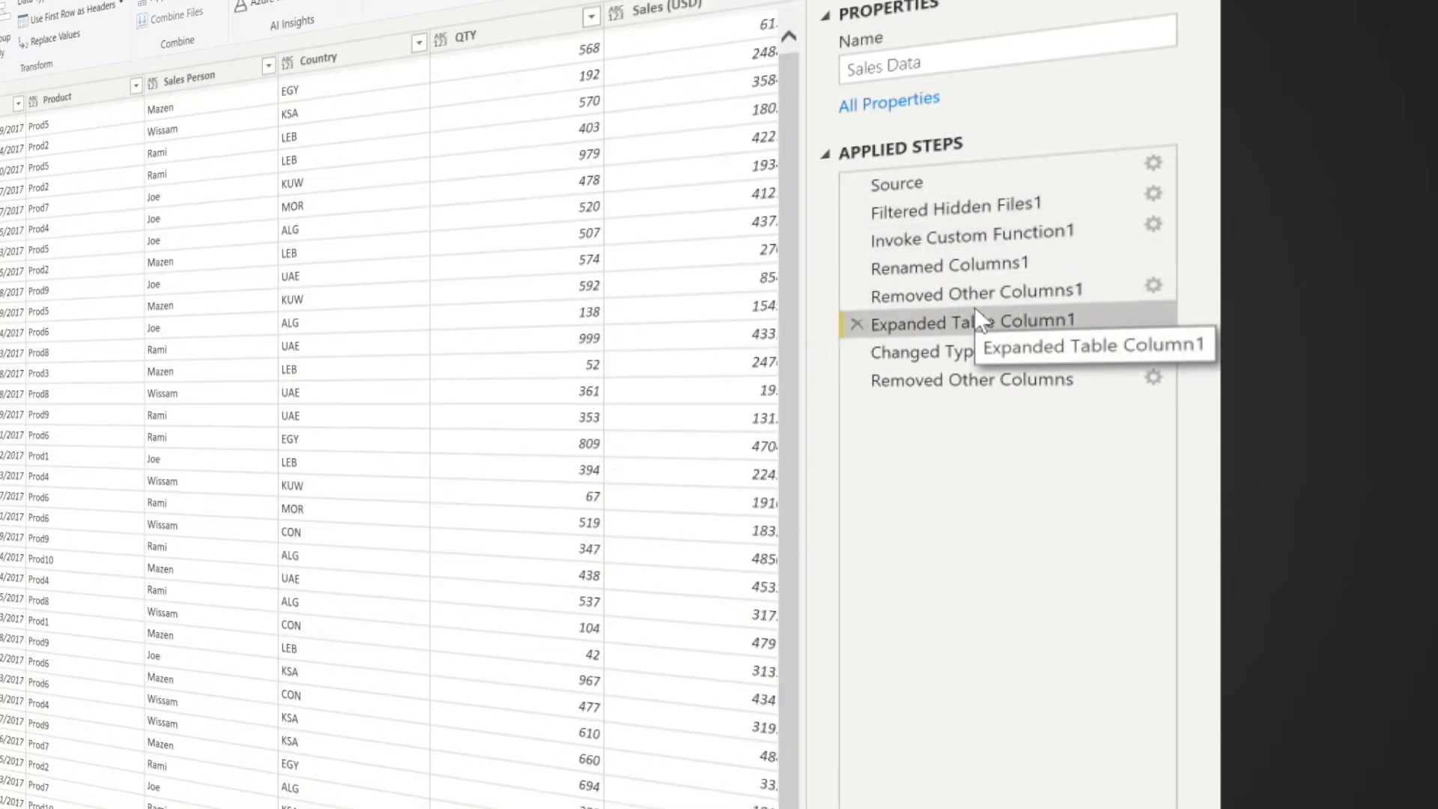
left_click(972, 382)
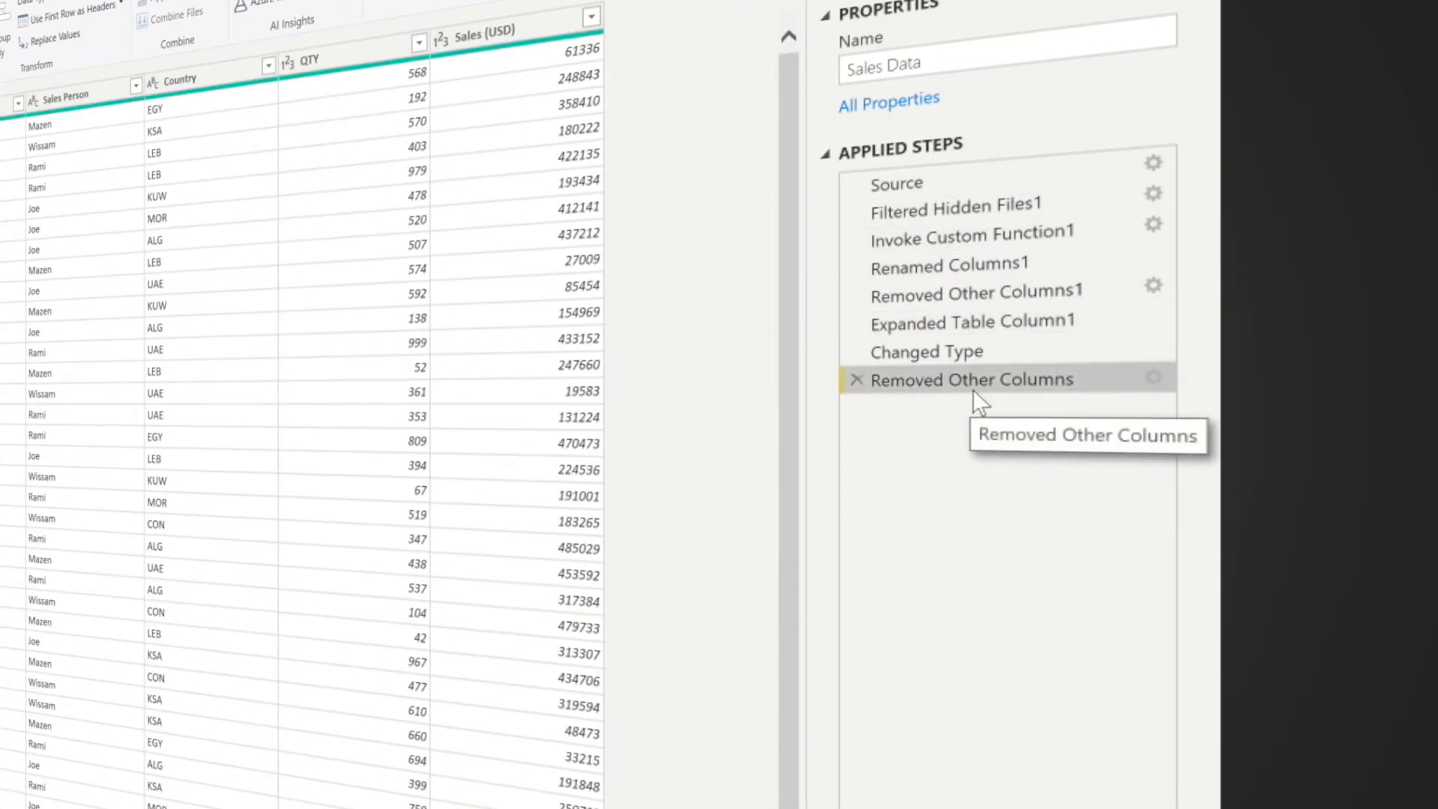
left_click(1154, 376)
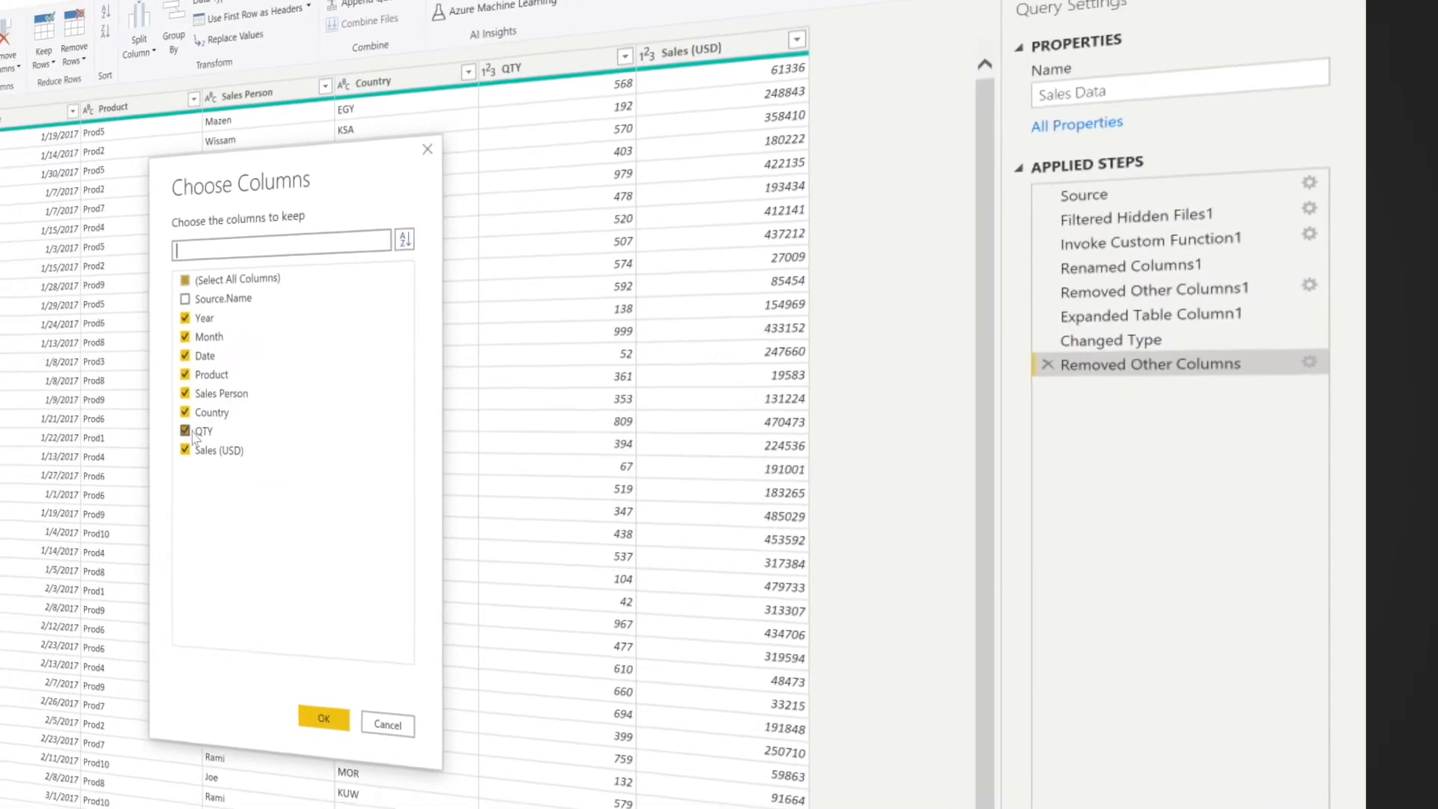
left_click(12, 447)
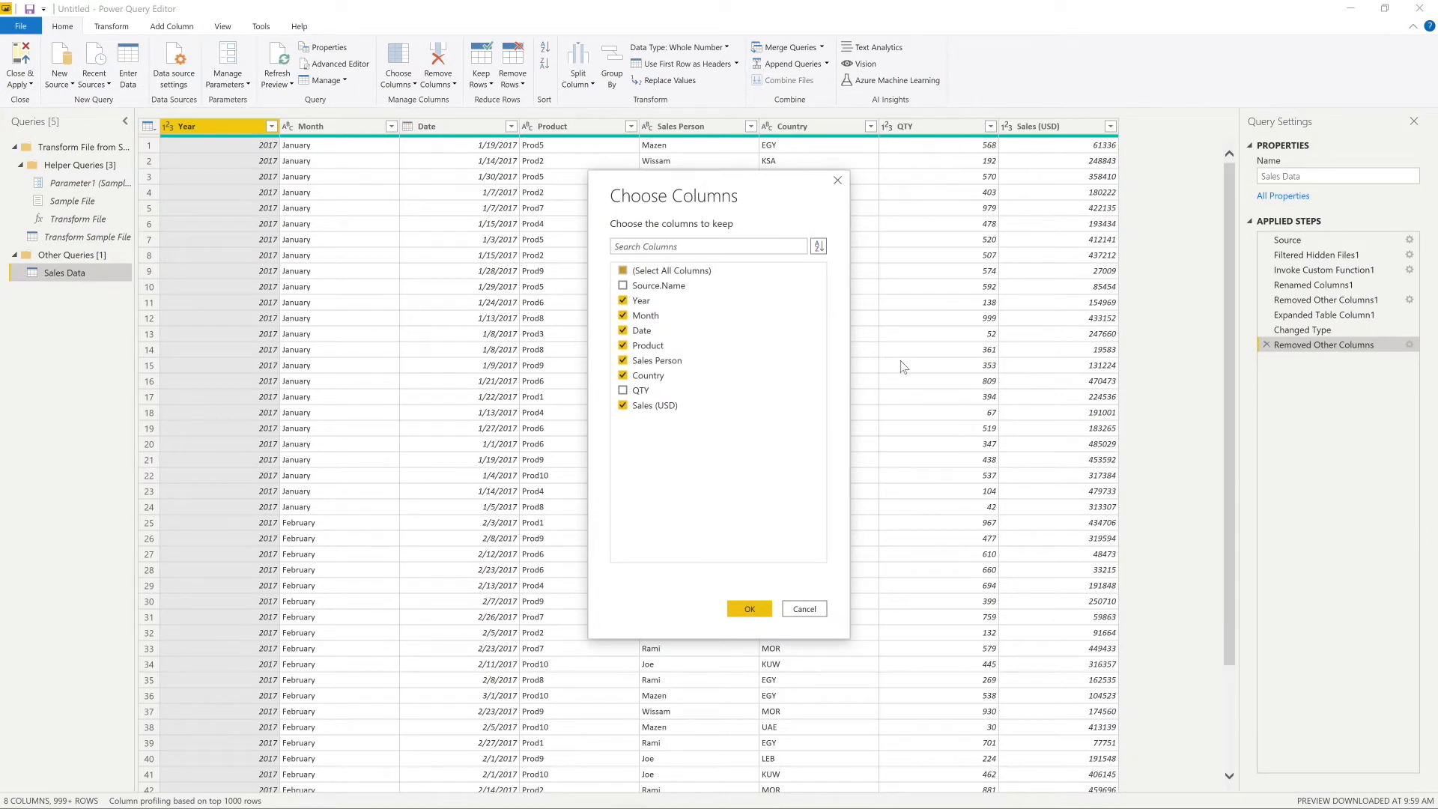
left_click(763, 610)
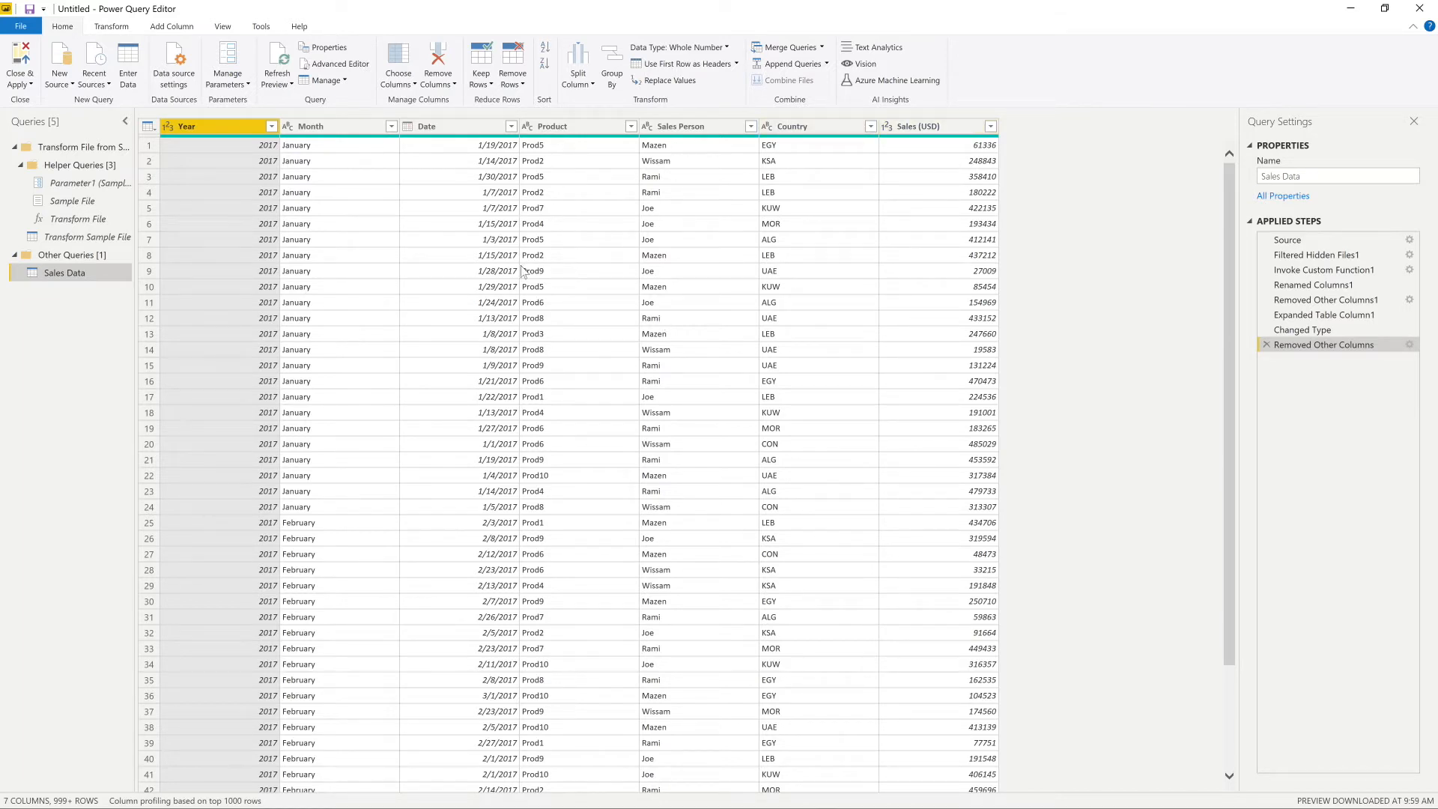
Close the query editor and apply the changes to load Sales Data into the report, and collapse the table's field list
left_click(20, 63)
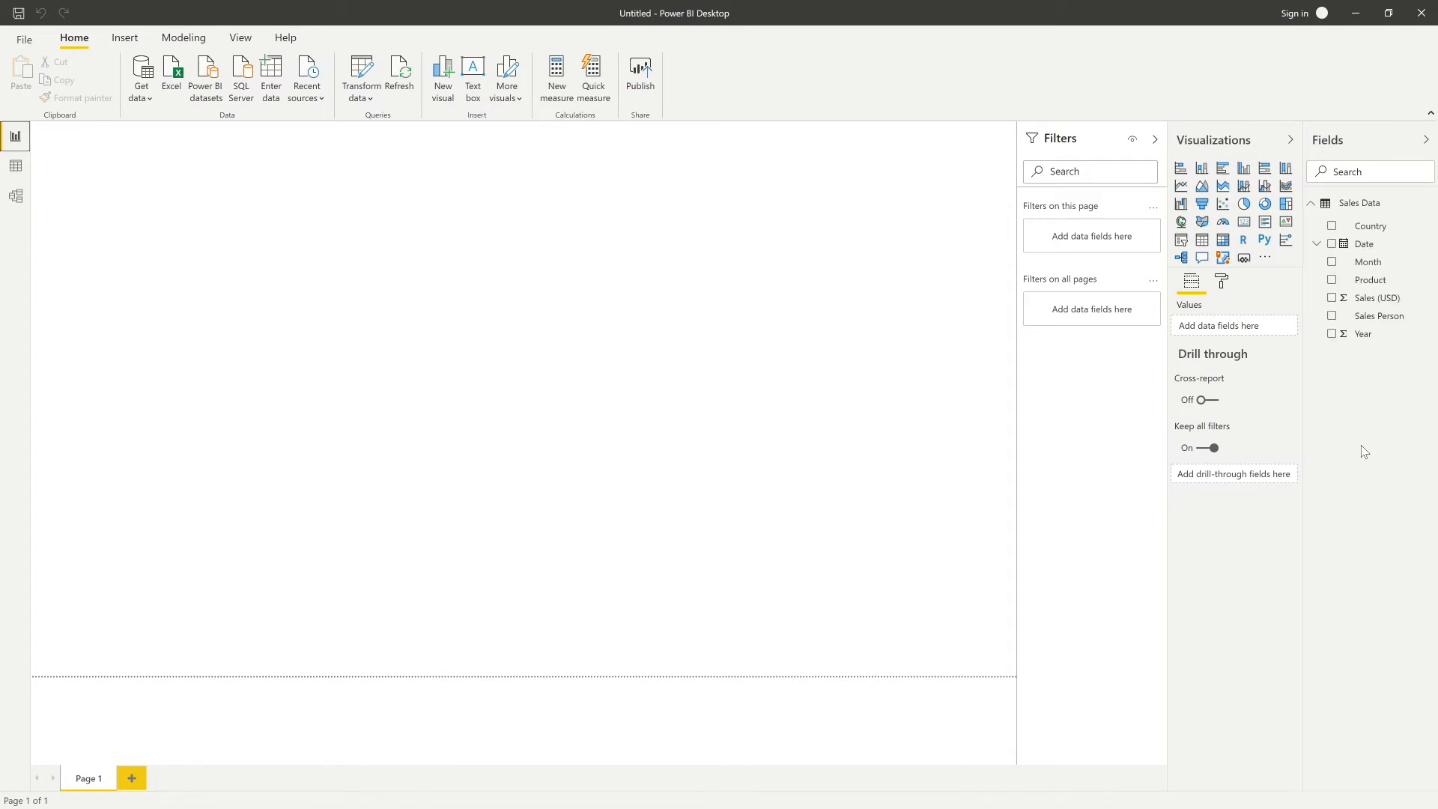
left_click(1312, 204)
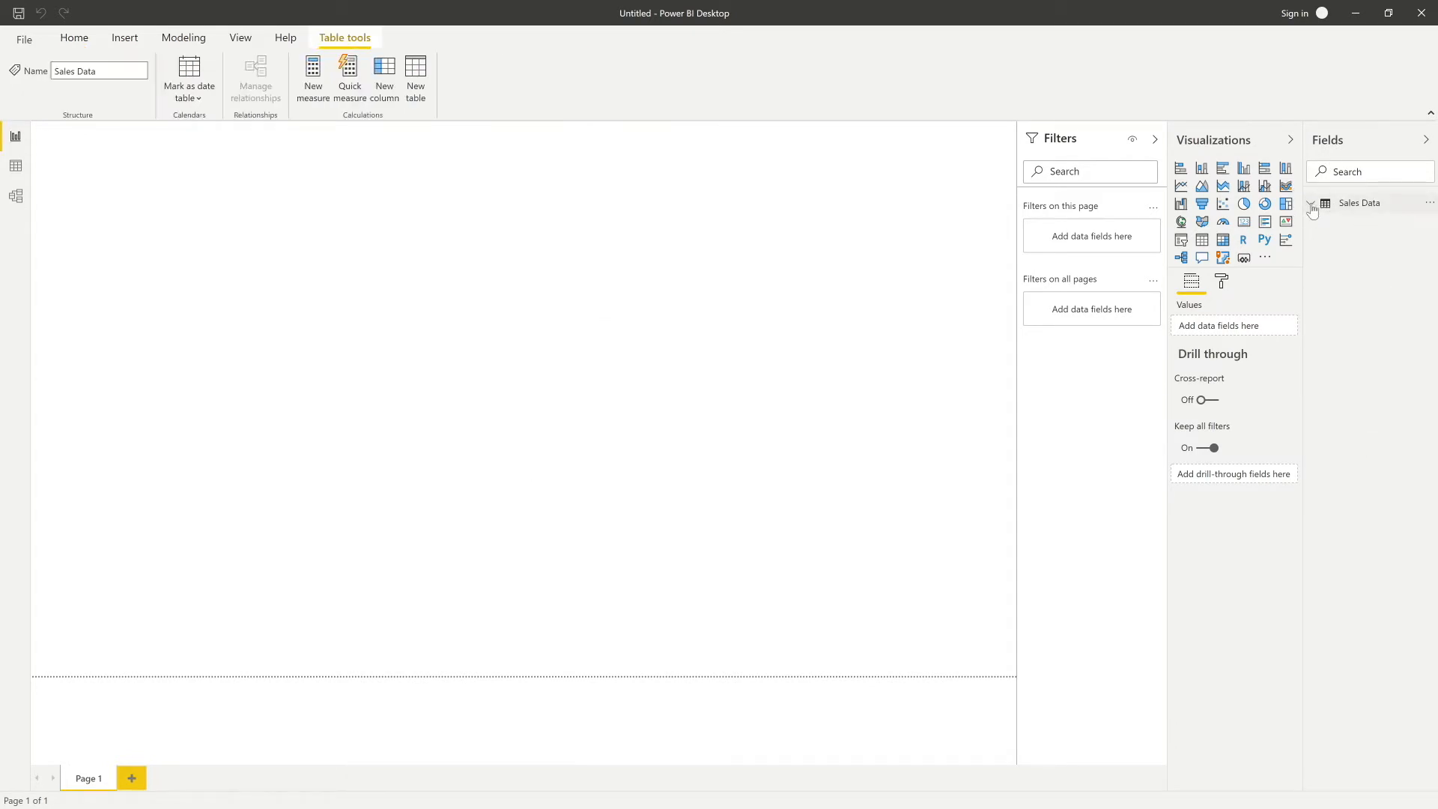
Connect to the Backlog Excel workbook in the DATA BASE folder and open its Backlog sheet for transformation in Power Query Editor
left_click(76, 39)
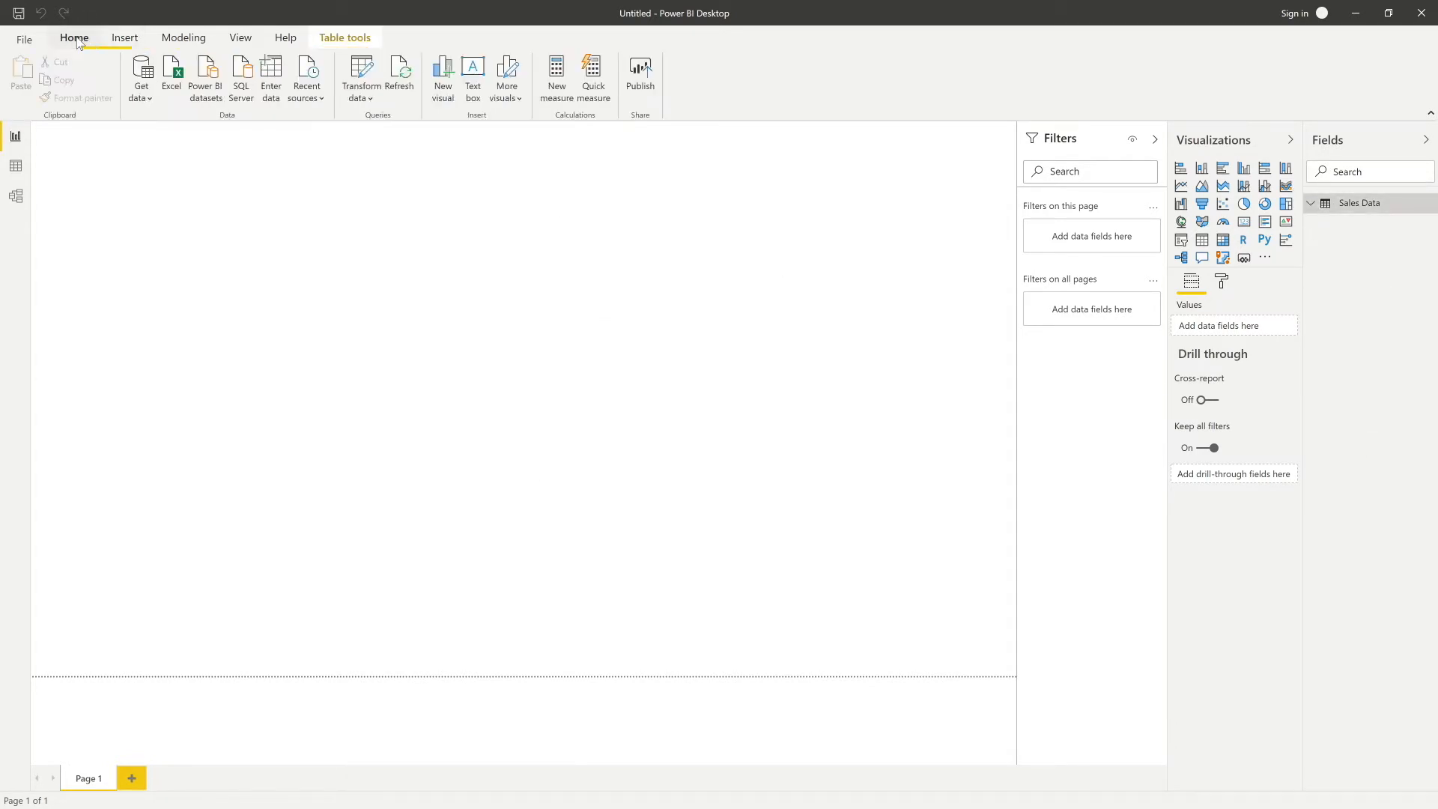
left_click(141, 73)
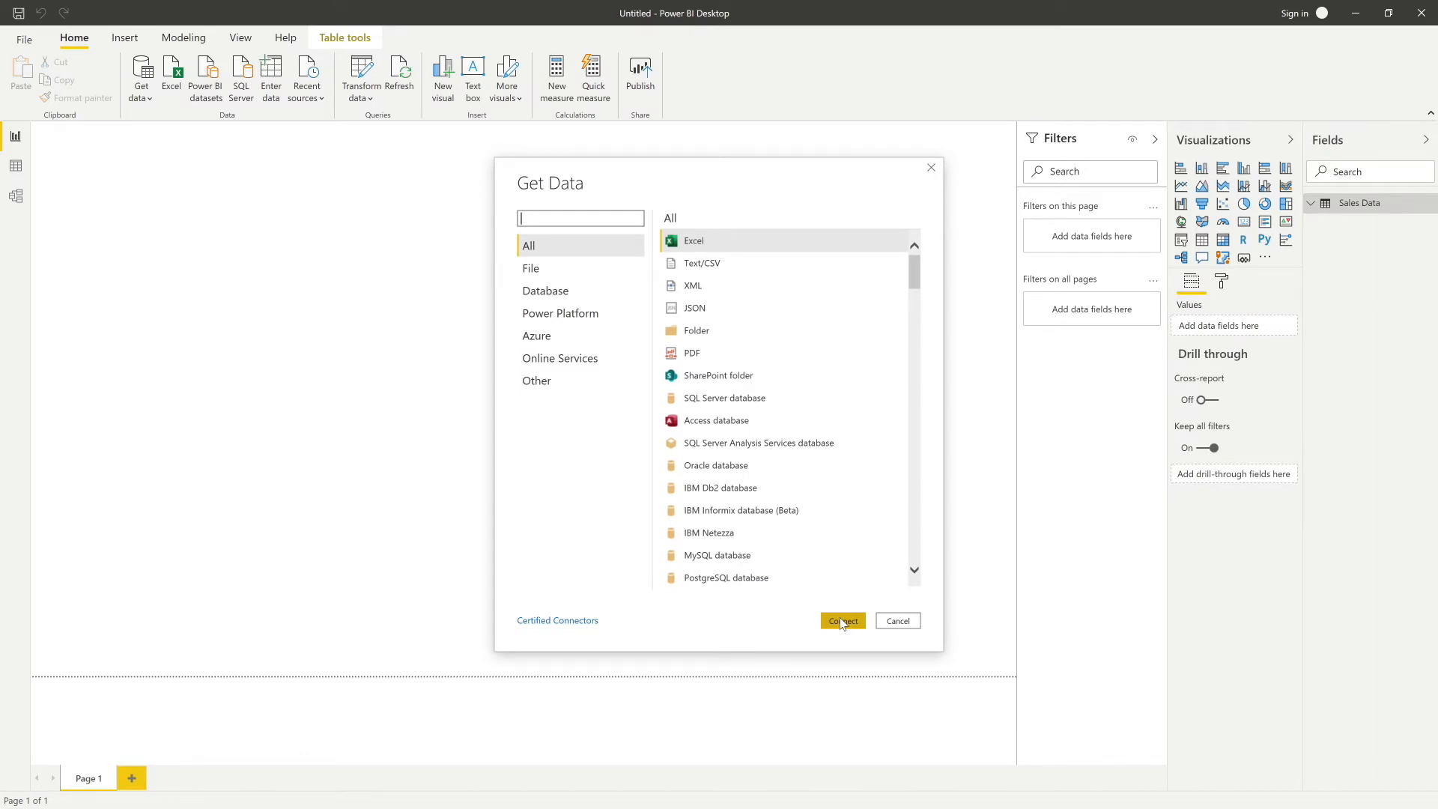
left_click(842, 621)
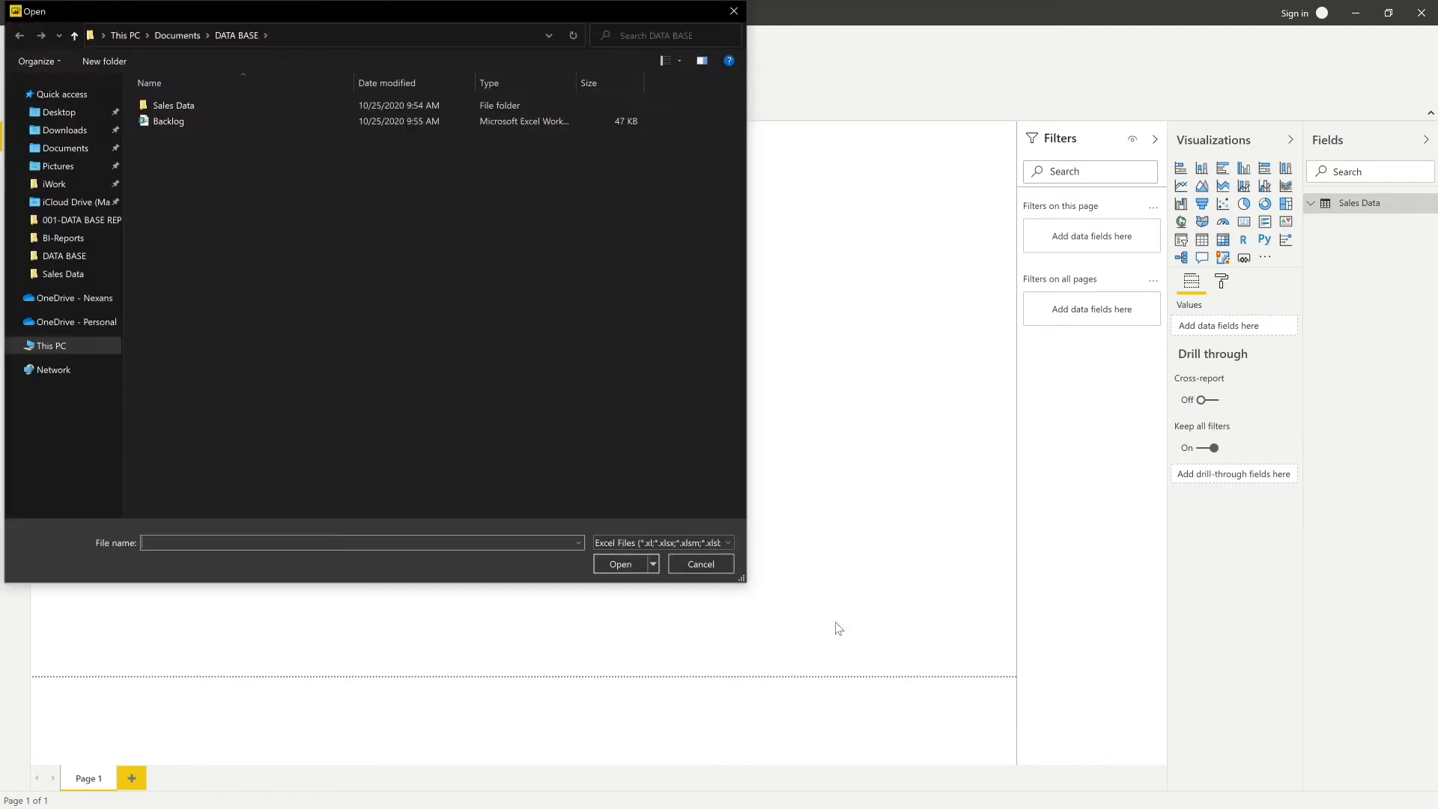
double_click(162, 123)
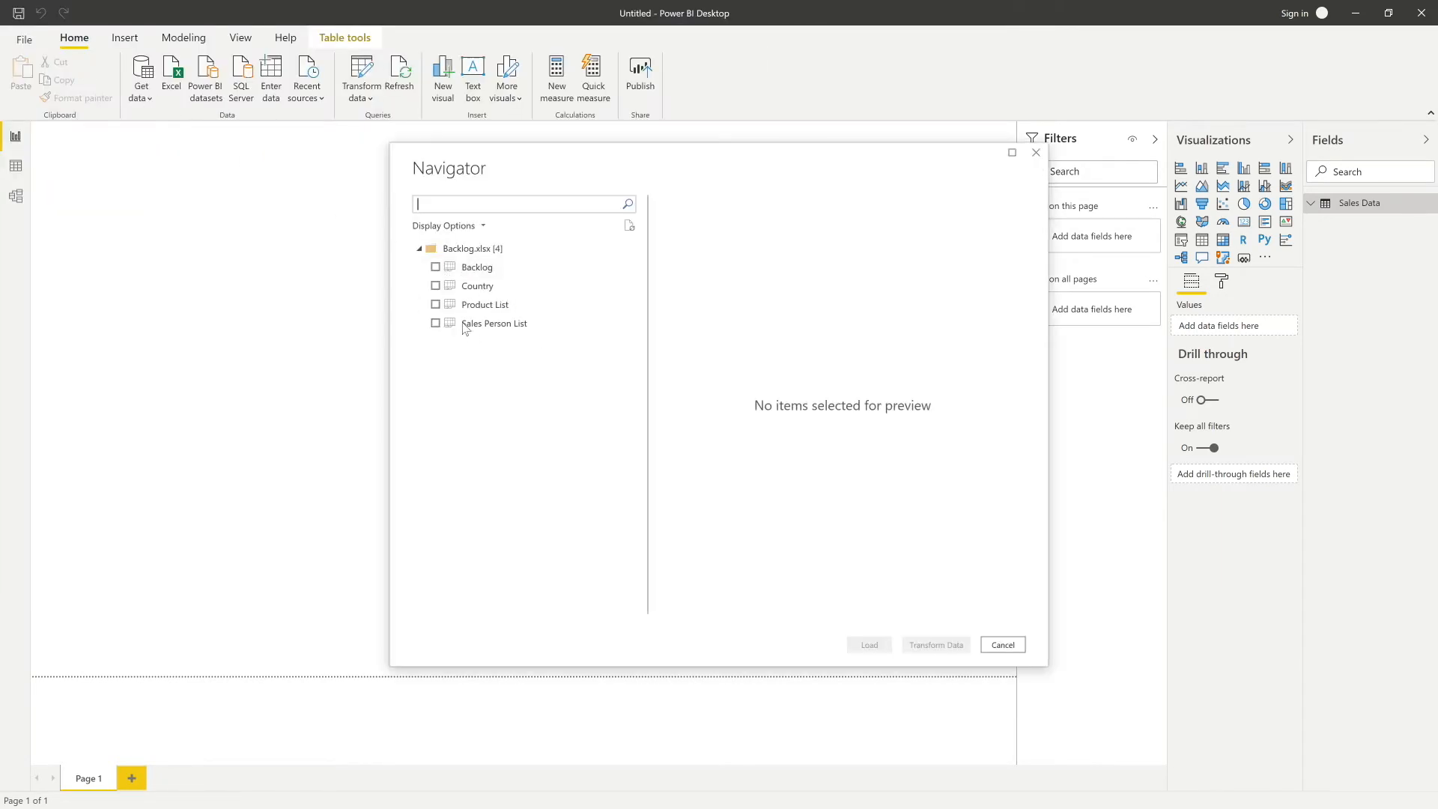
left_click(435, 268)
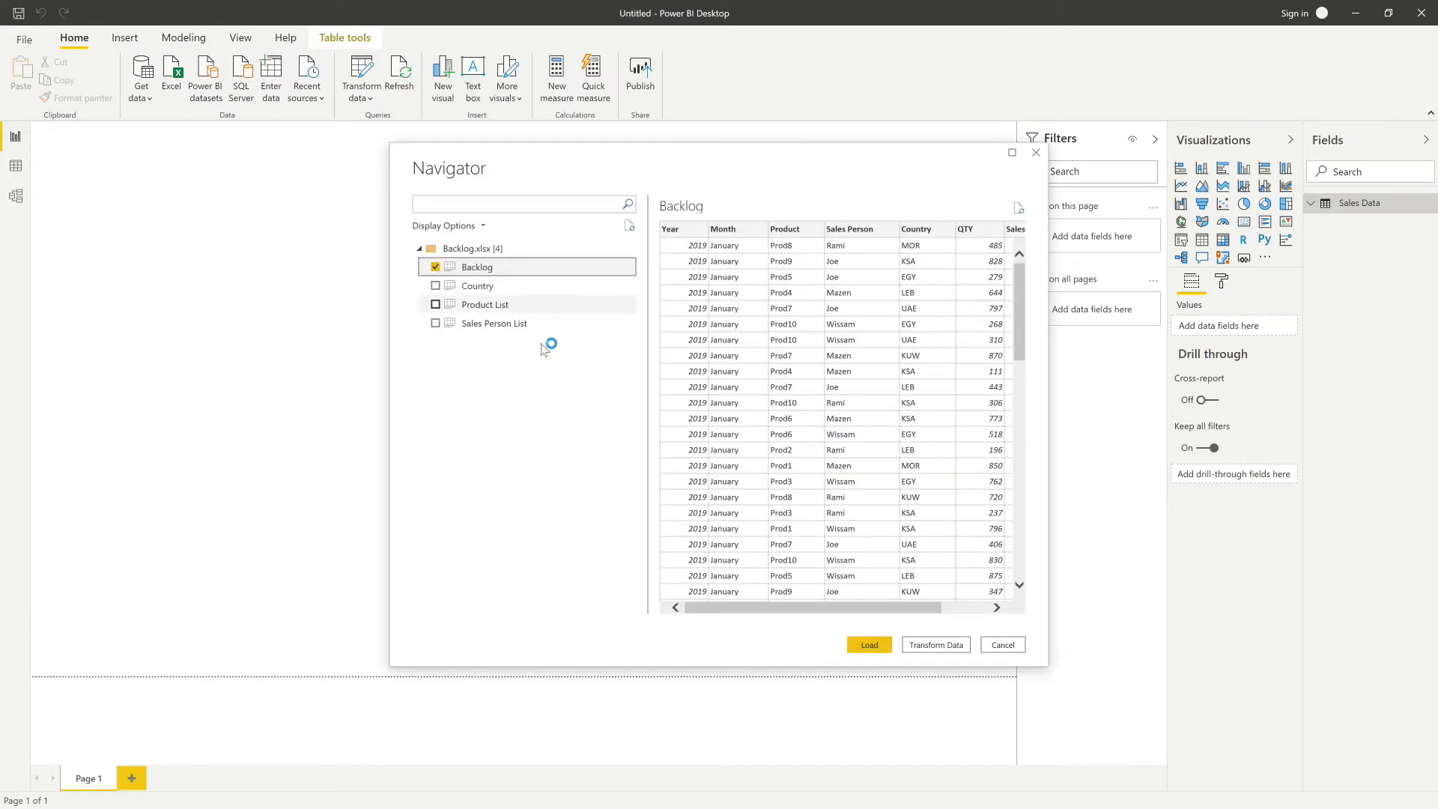
left_click(936, 645)
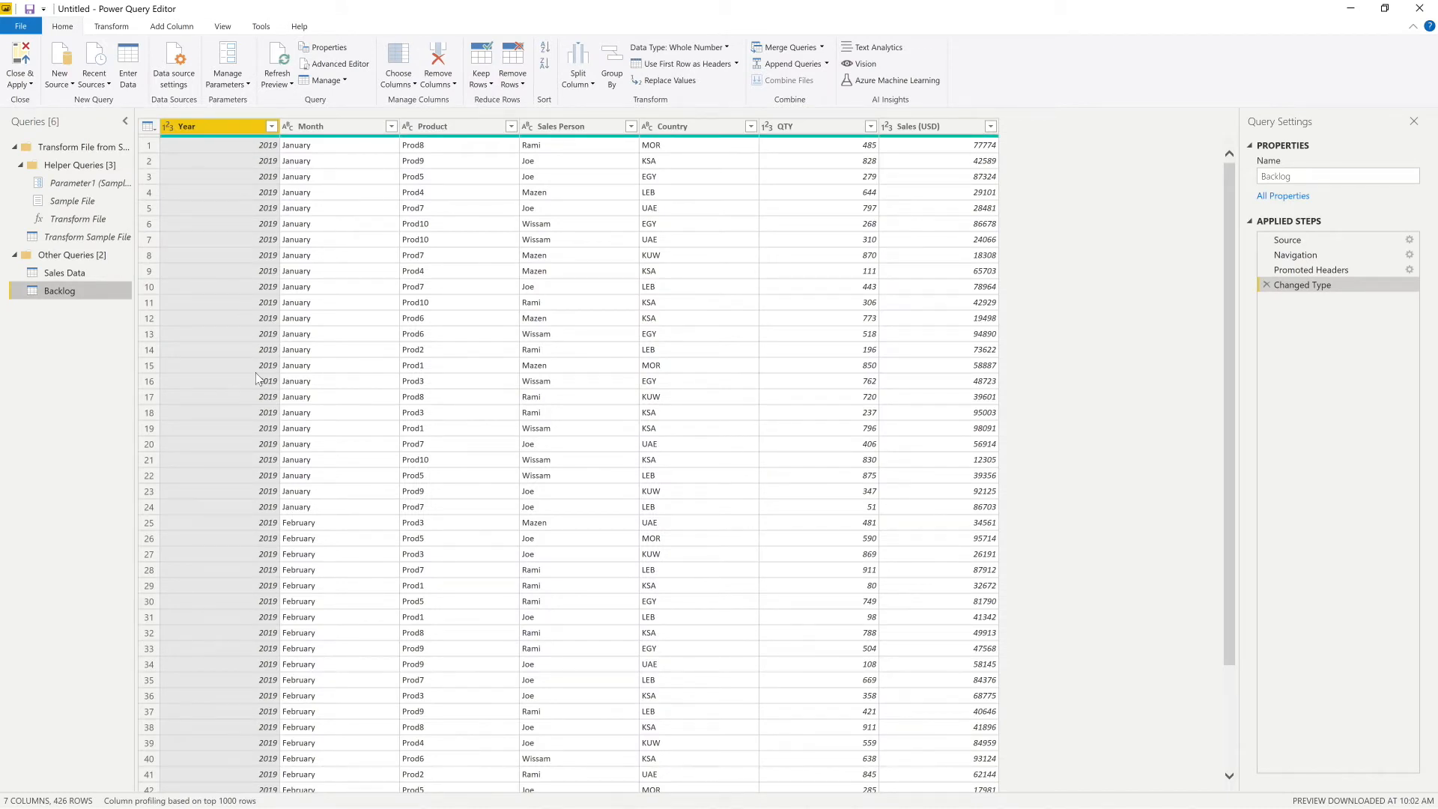
Keep all columns of the Backlog query except QTY, and apply the changes to load the table into the report
left_click(797, 134, "ctrl")
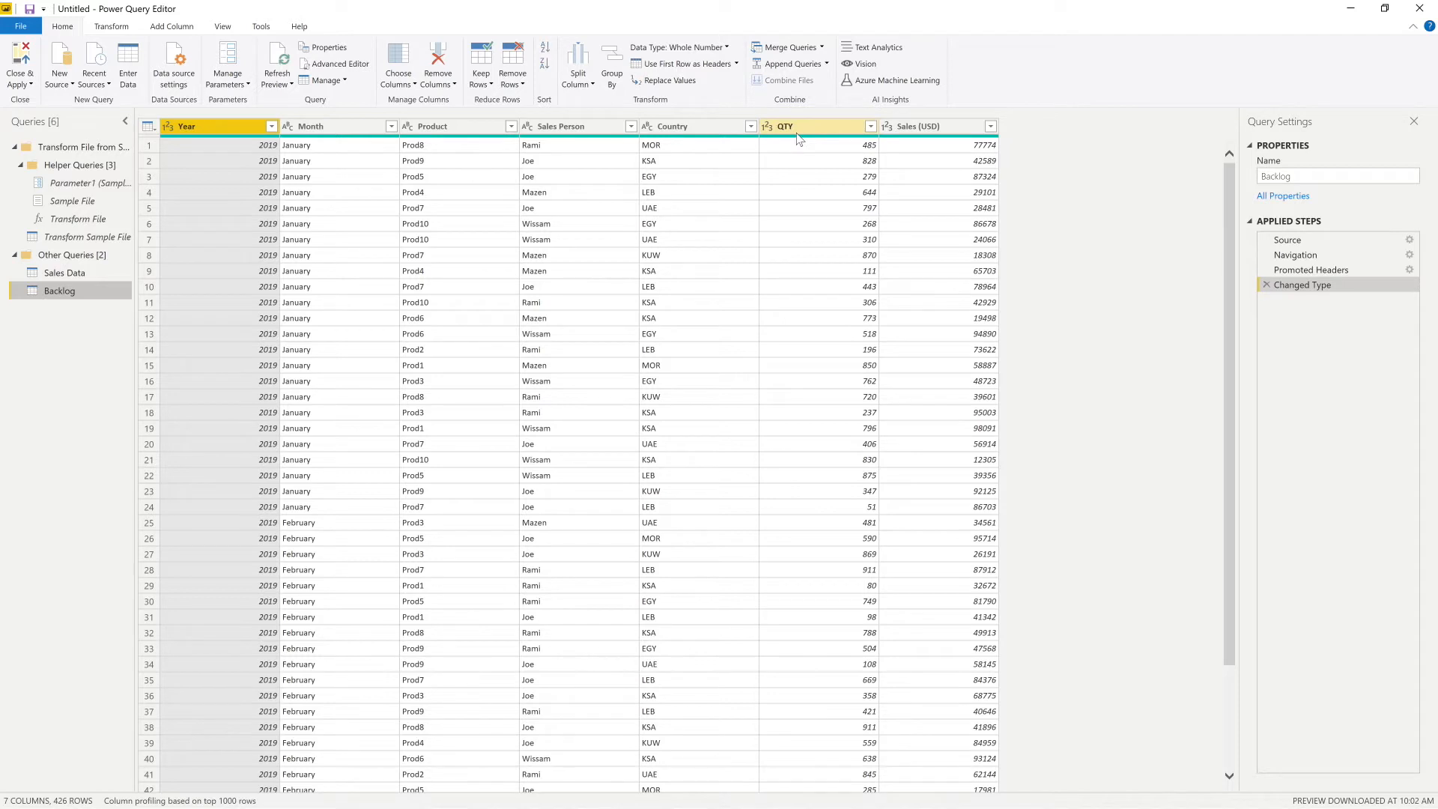
left_click(149, 126)
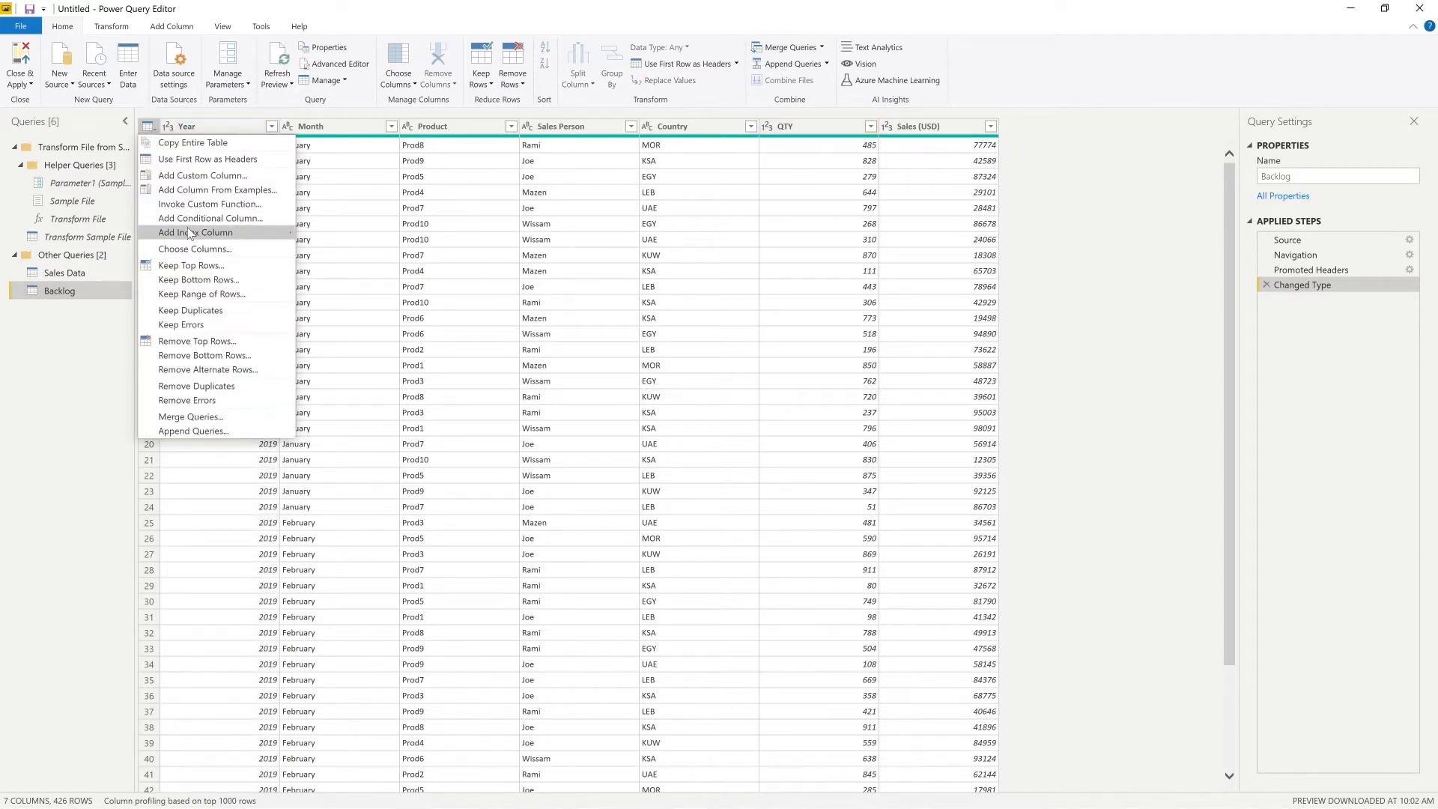
left_click(195, 248)
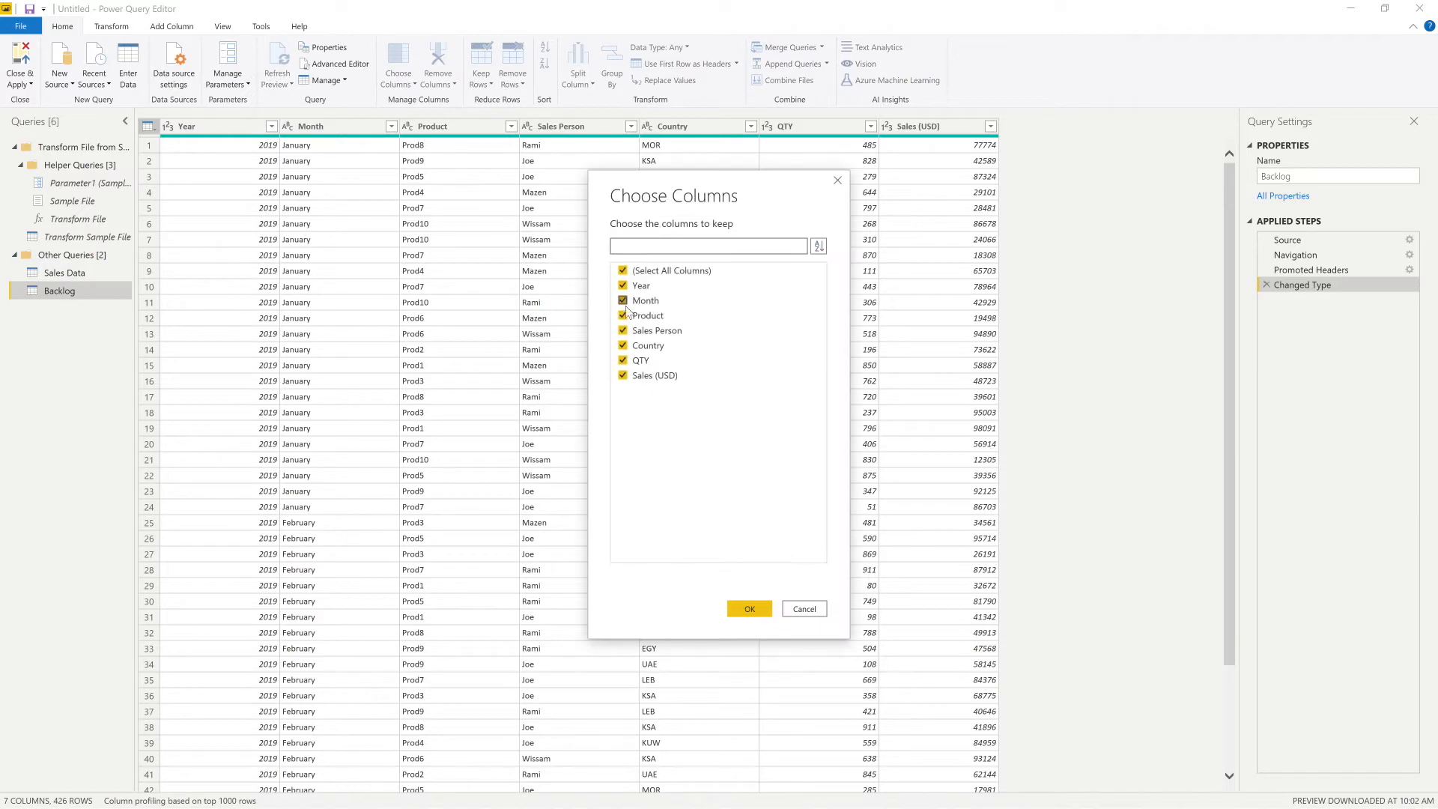
left_click(632, 361)
left_click(747, 608)
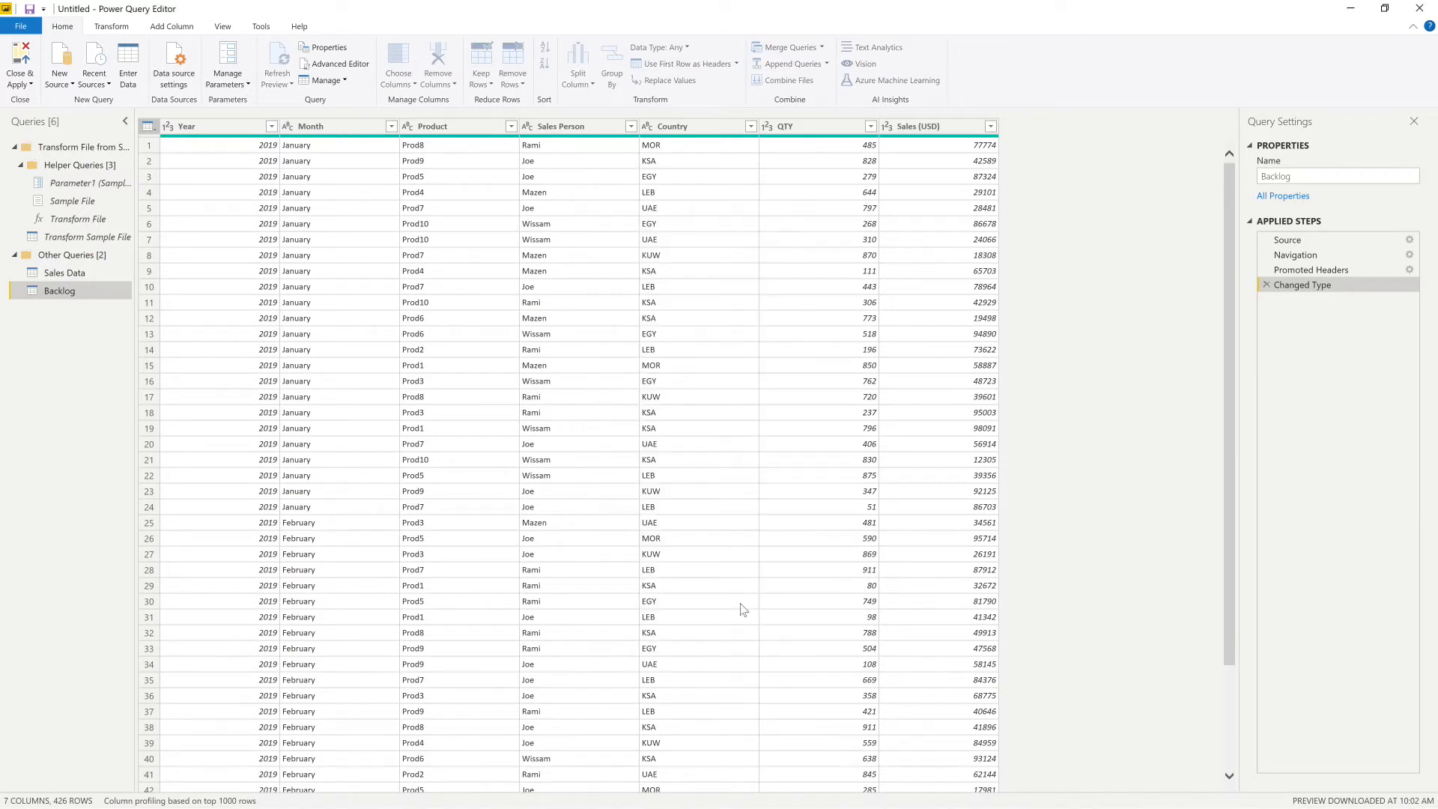
left_click(23, 64)
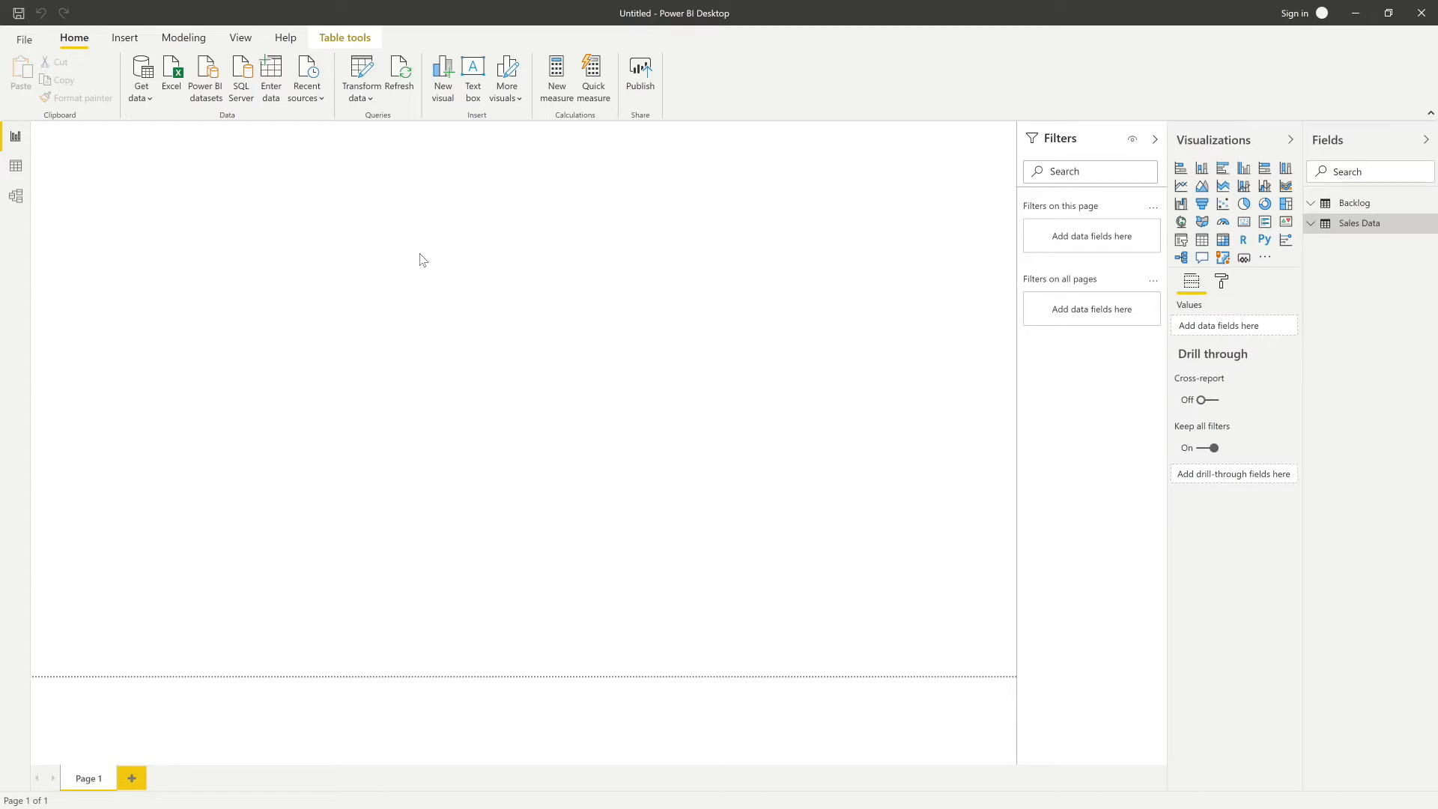
In the Model view, move the Backlog and Sales Data tables side by side to the lower middle of the diagram
left_click(15, 195)
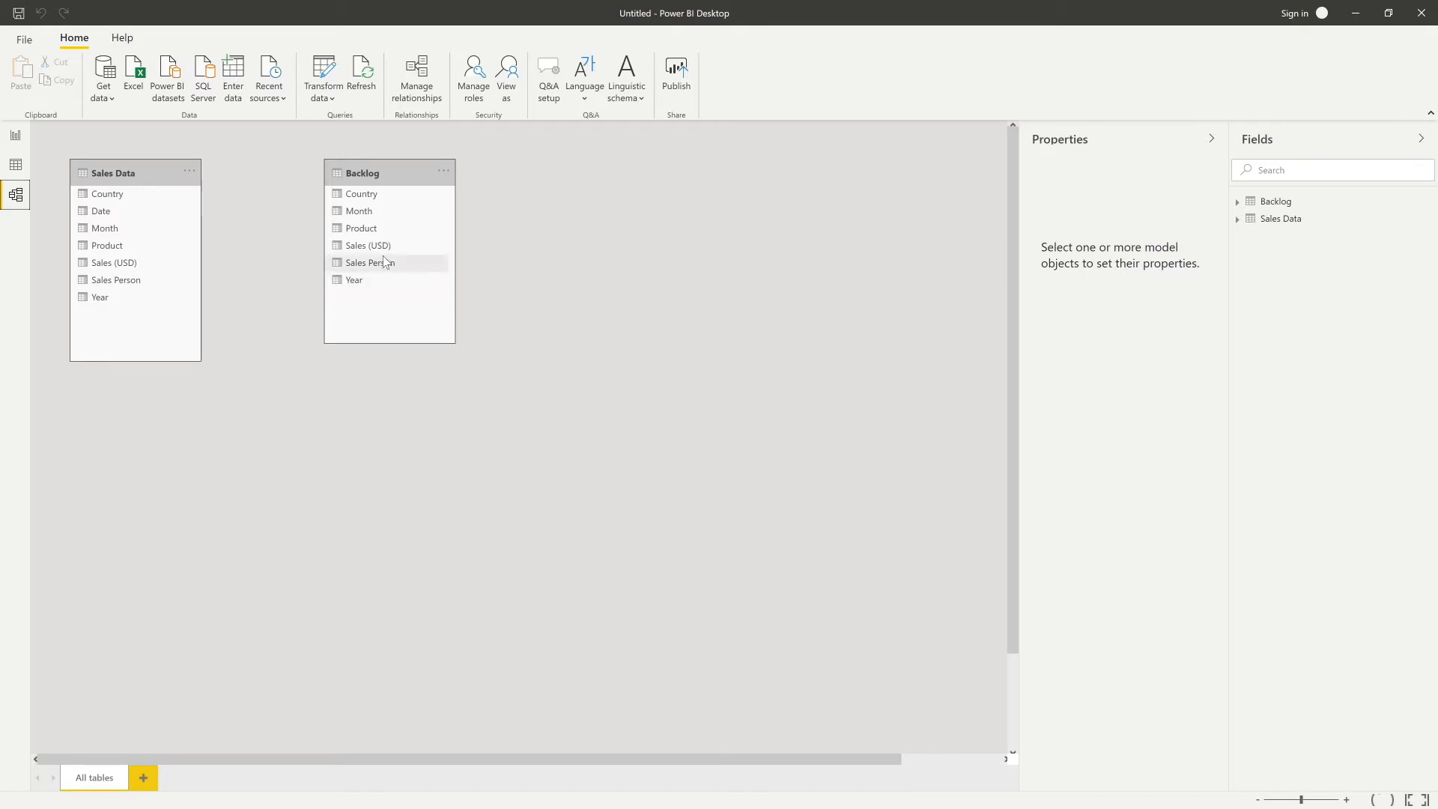
left_click_drag(367, 262, 637, 532)
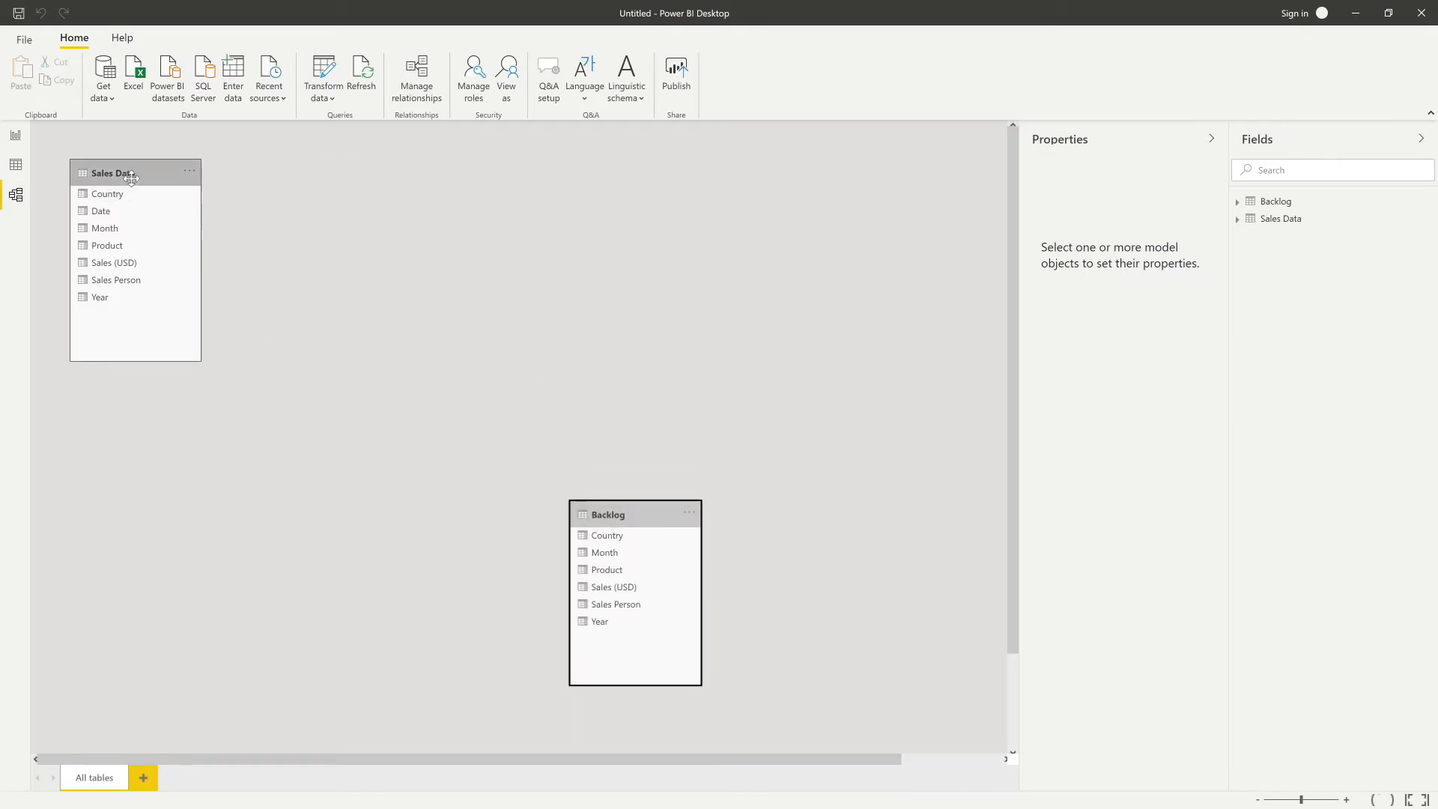
left_click_drag(149, 199, 398, 514)
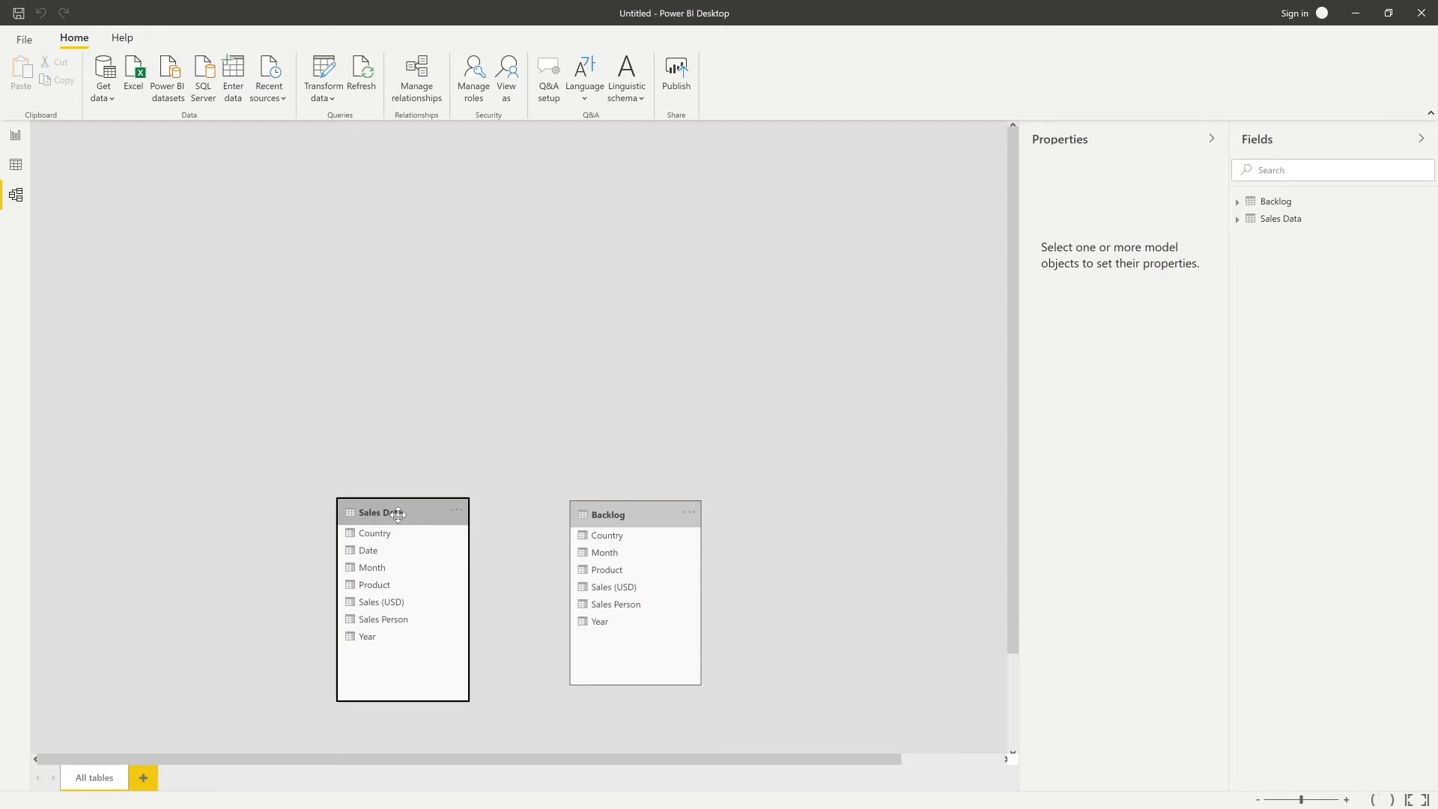
Return to the Report view and start a new calculated table named Calendar Table
left_click(15, 136)
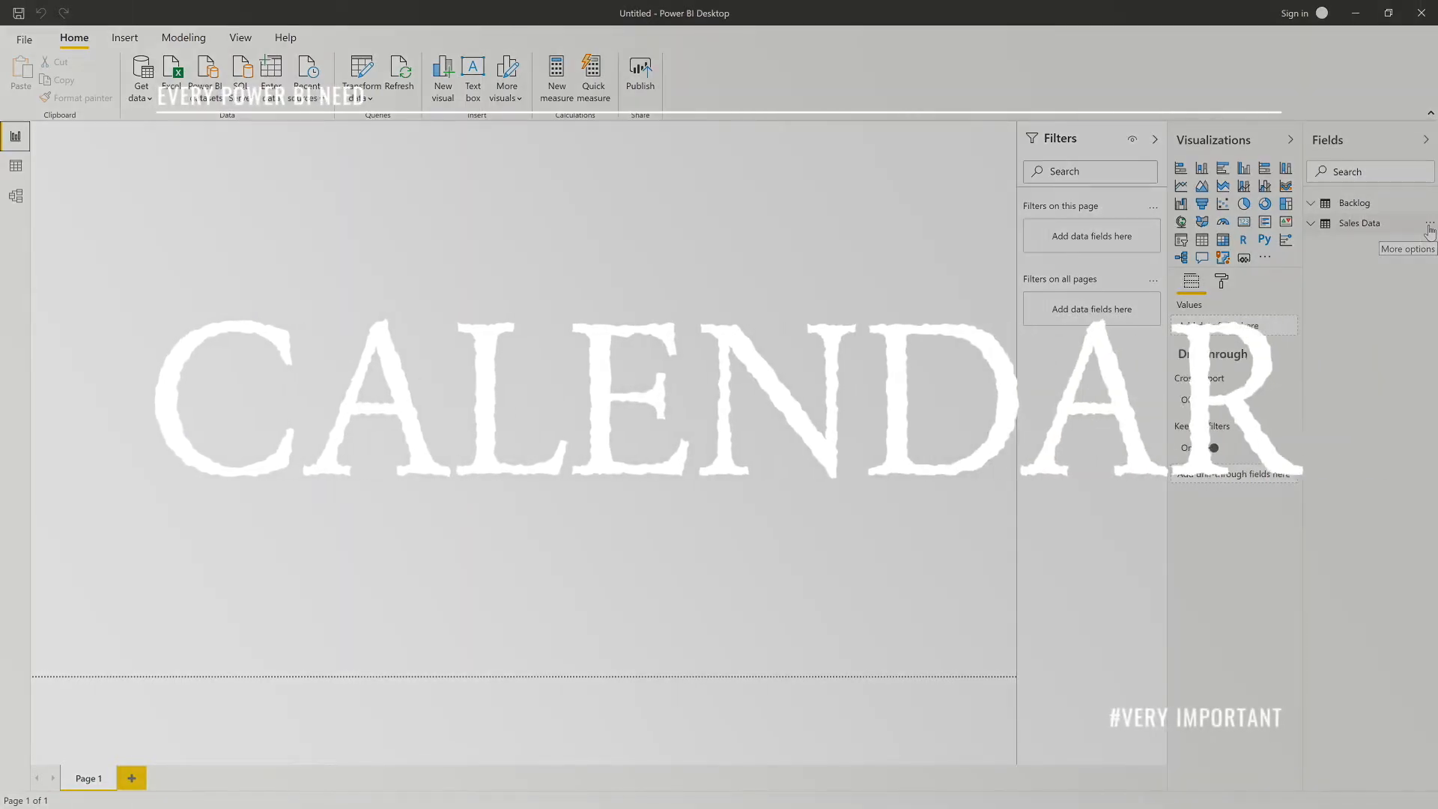
left_click(181, 45)
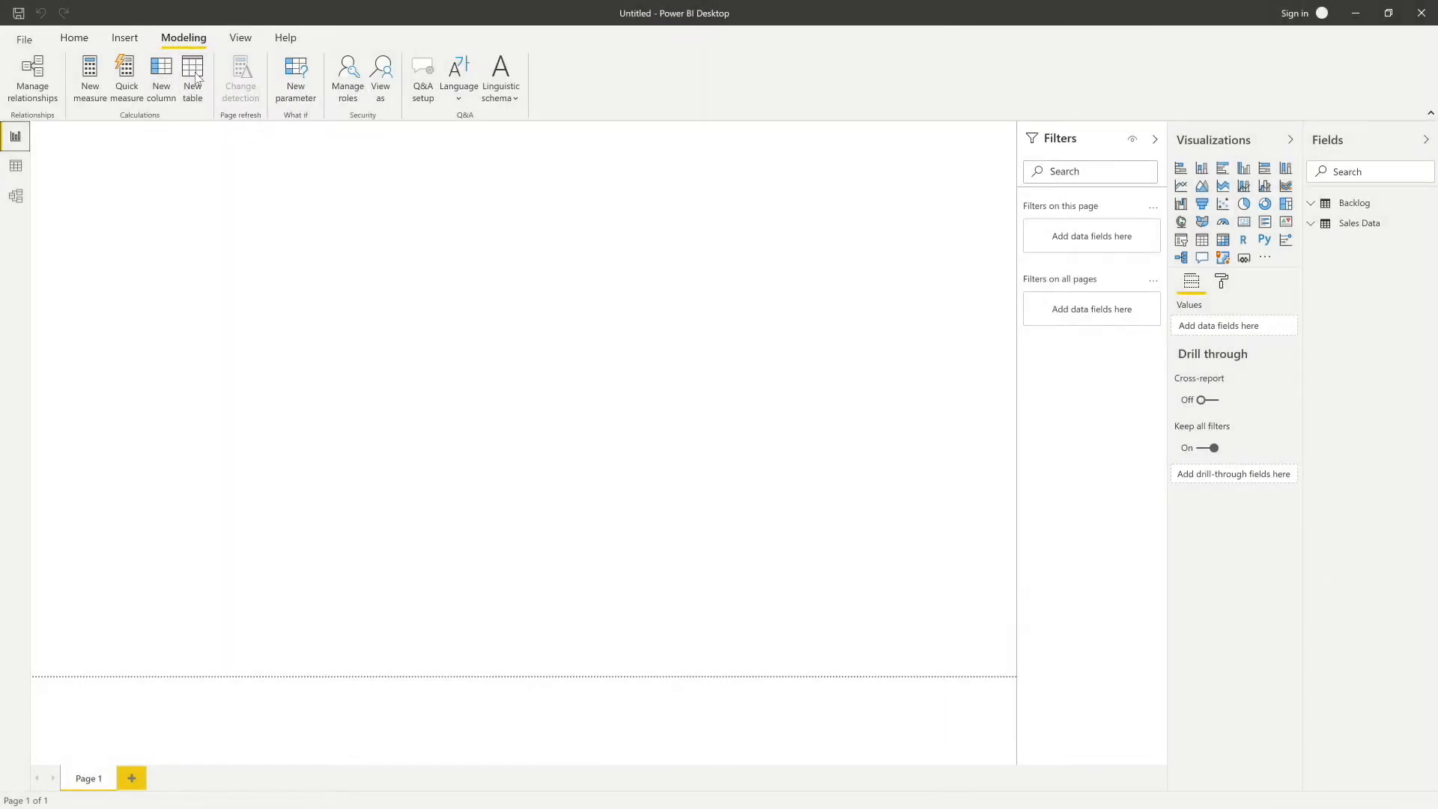
left_click(196, 74)
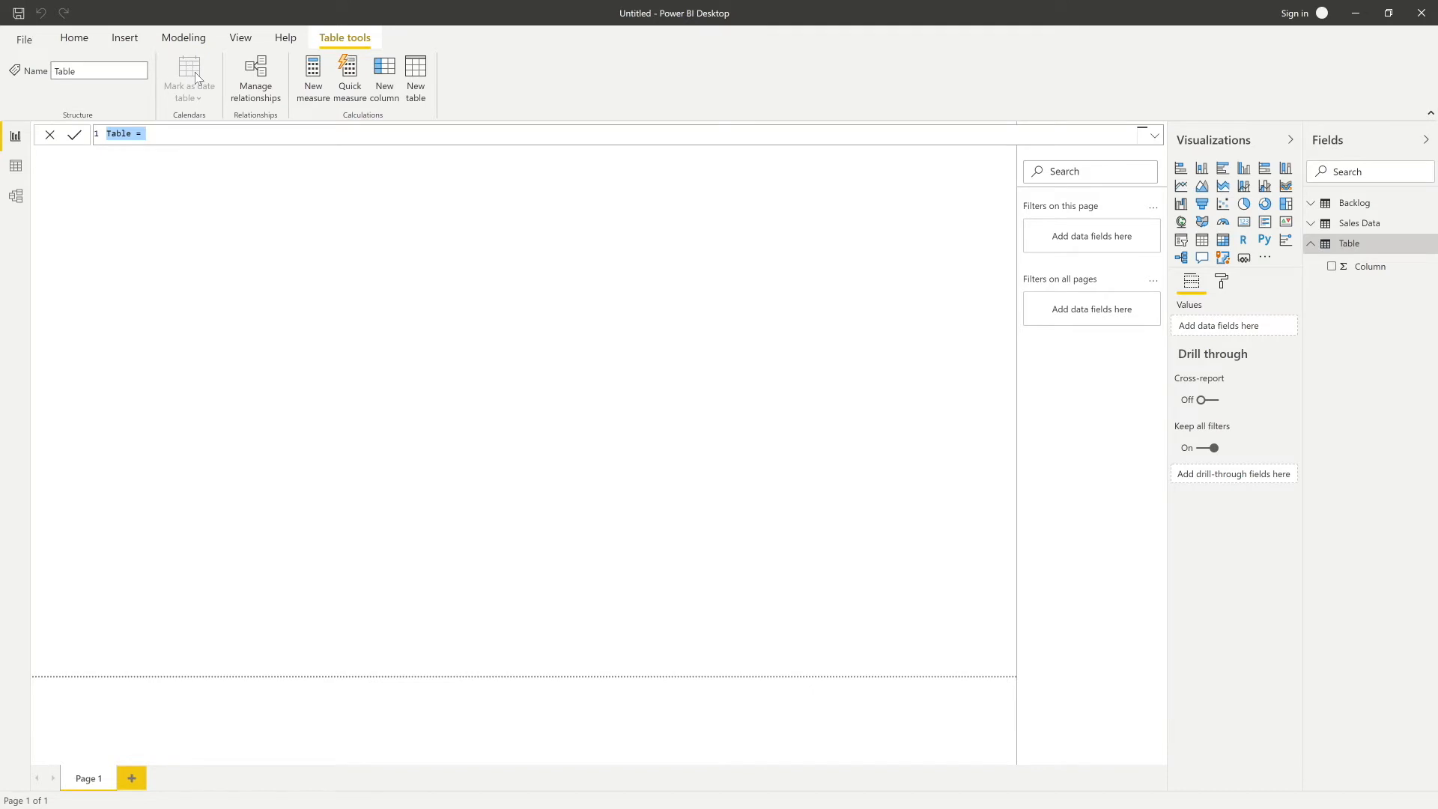
left_click(134, 133)
type("Calendar")
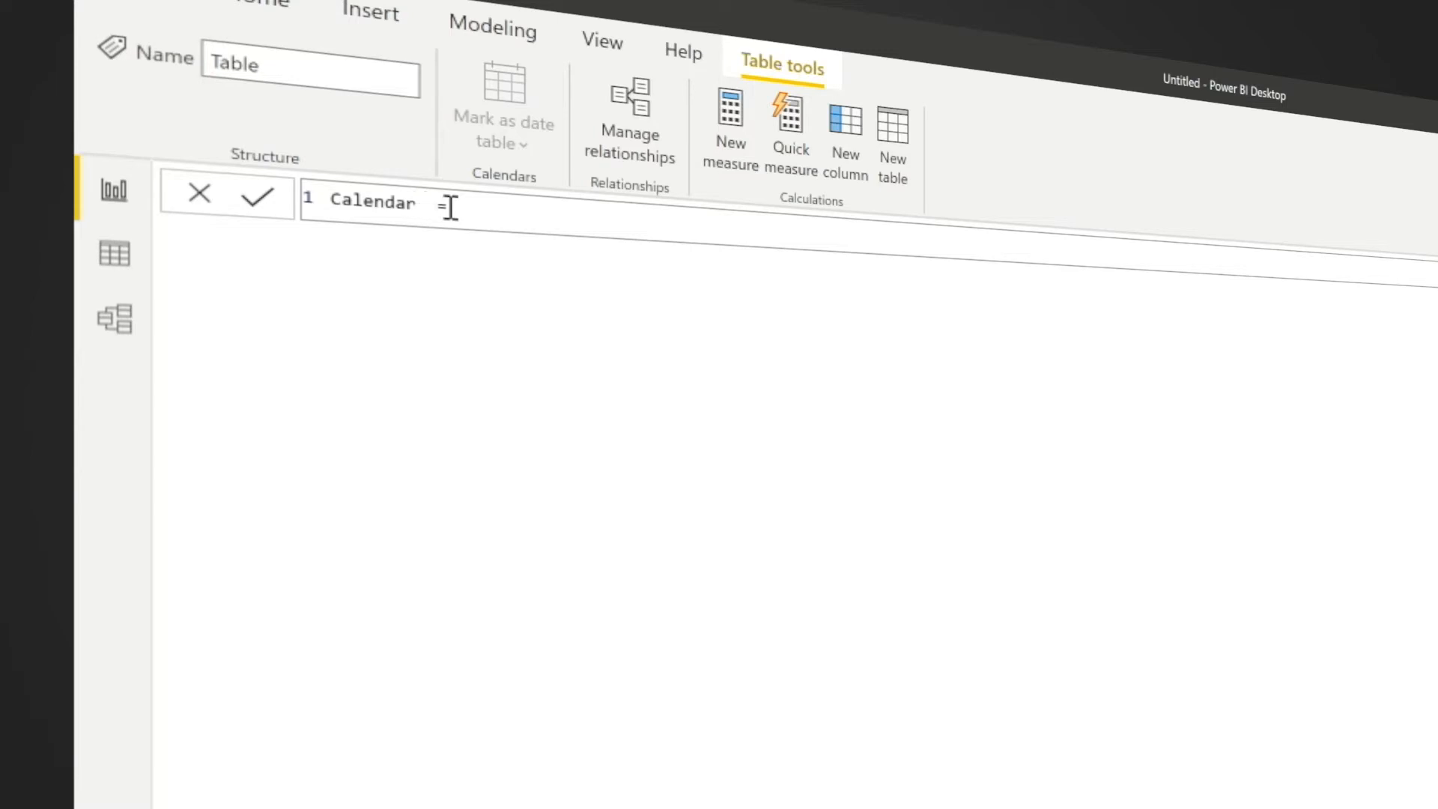
type("Table")
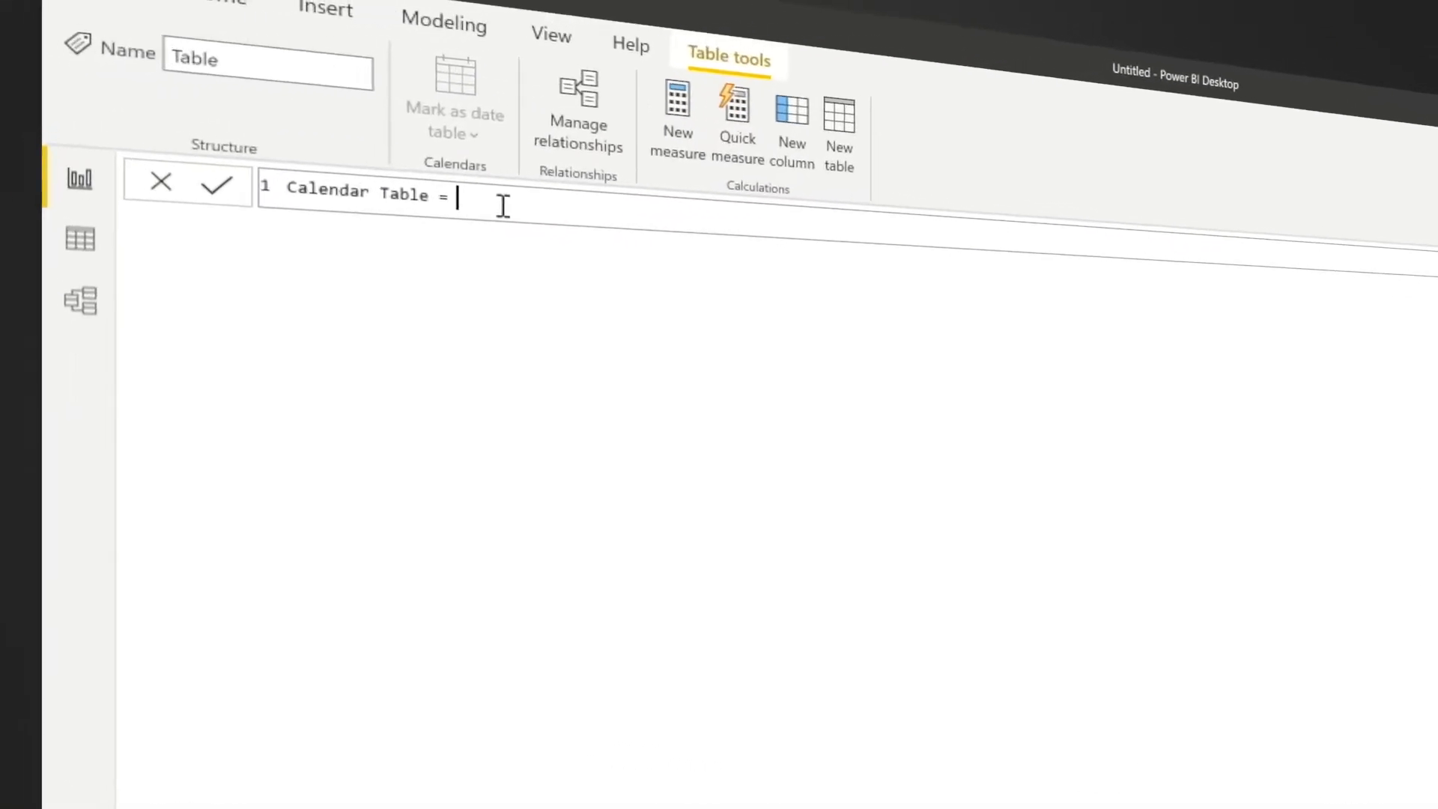
Define the Calendar Table with the formula calendar(date(2017,01,01),date(2019,31,12)) and commit it
type("c")
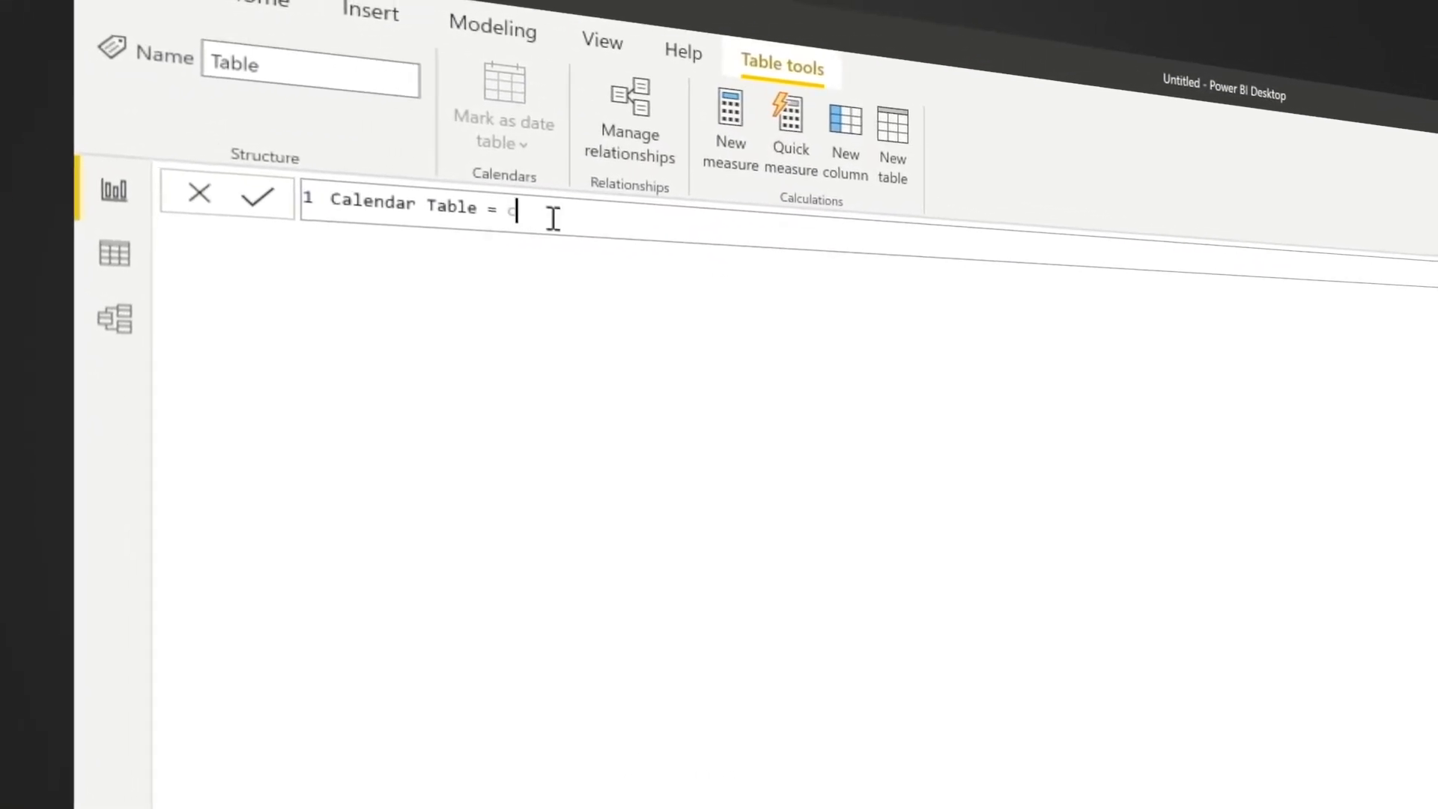
type("alendar")
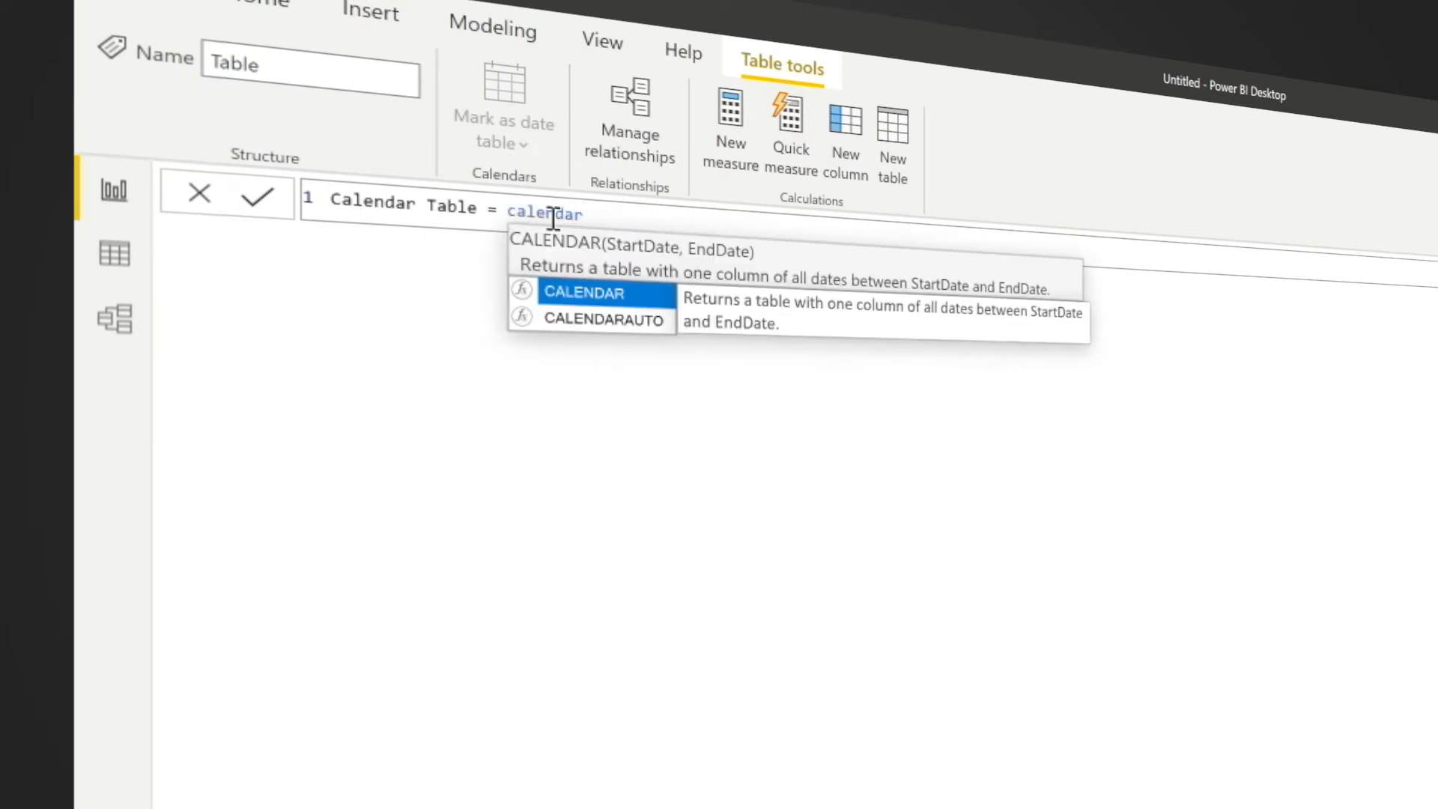
type("(d")
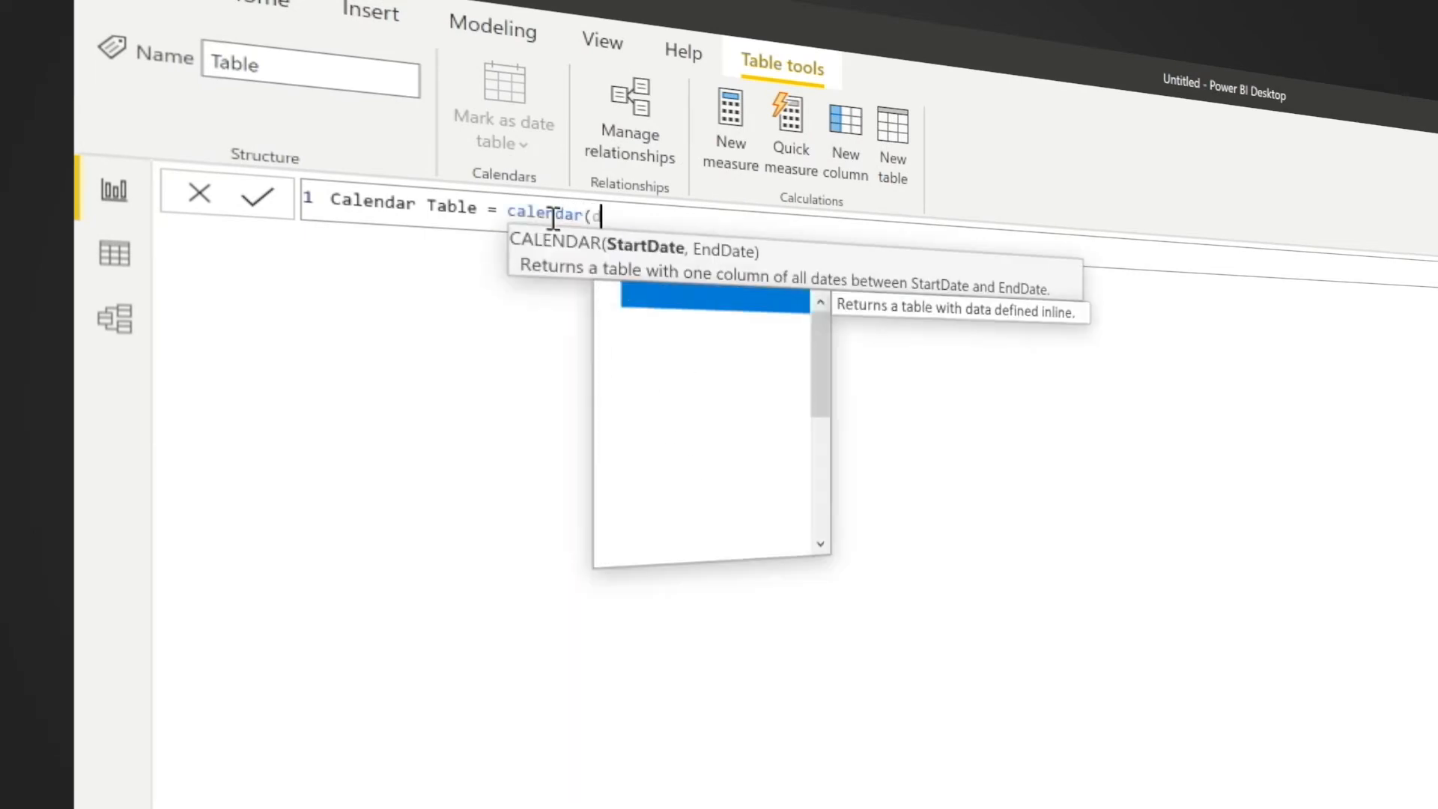
type("ate(")
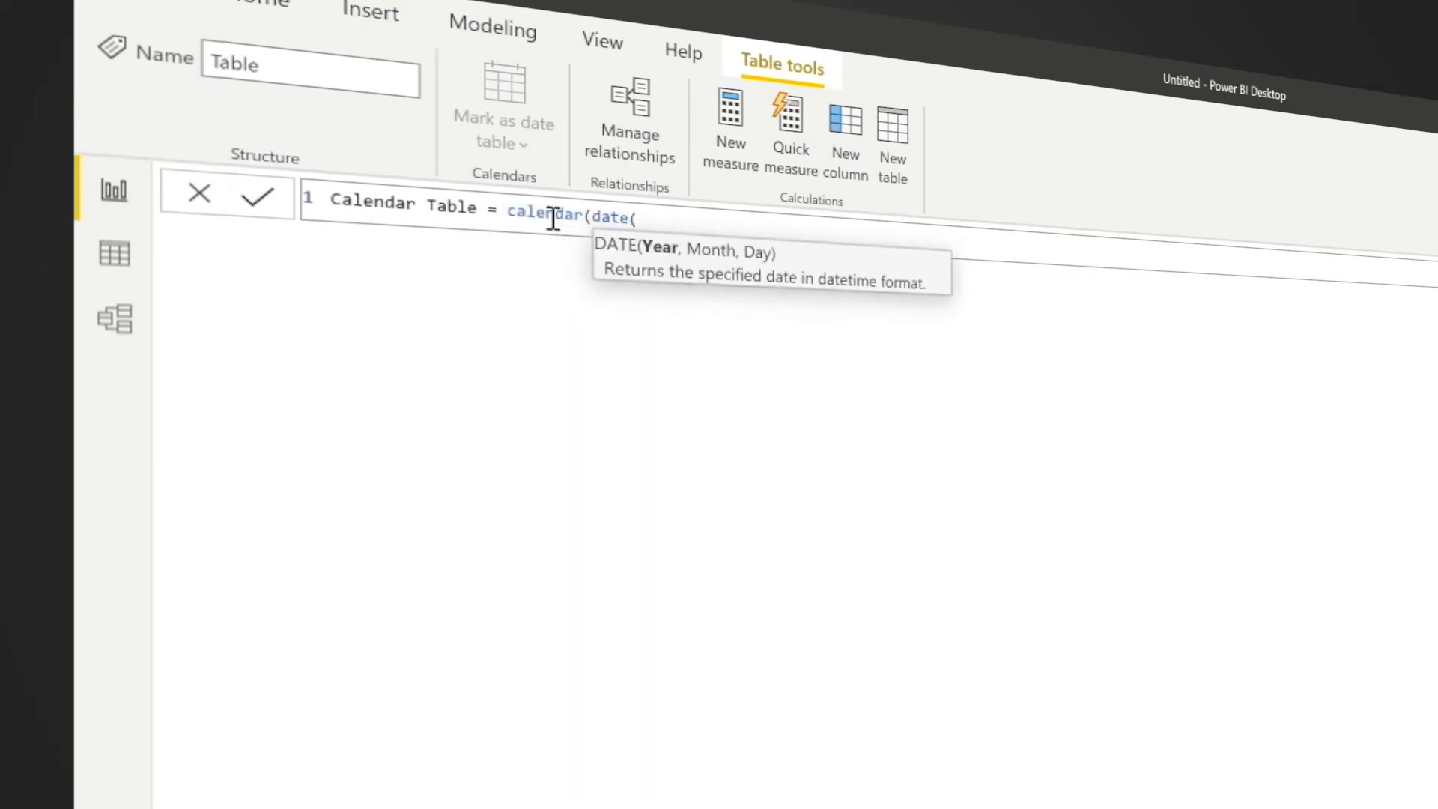
type("2017,")
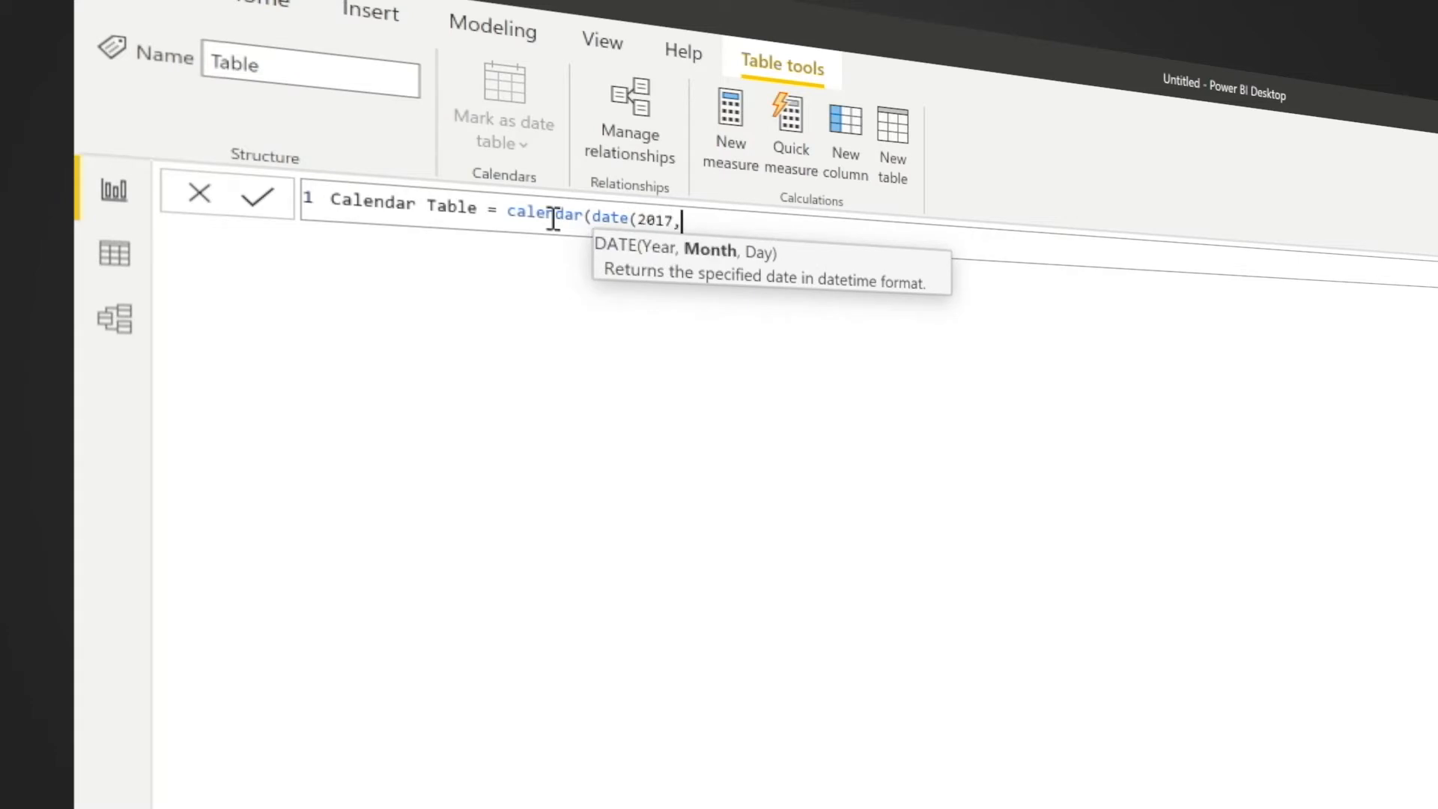
type("01,01")
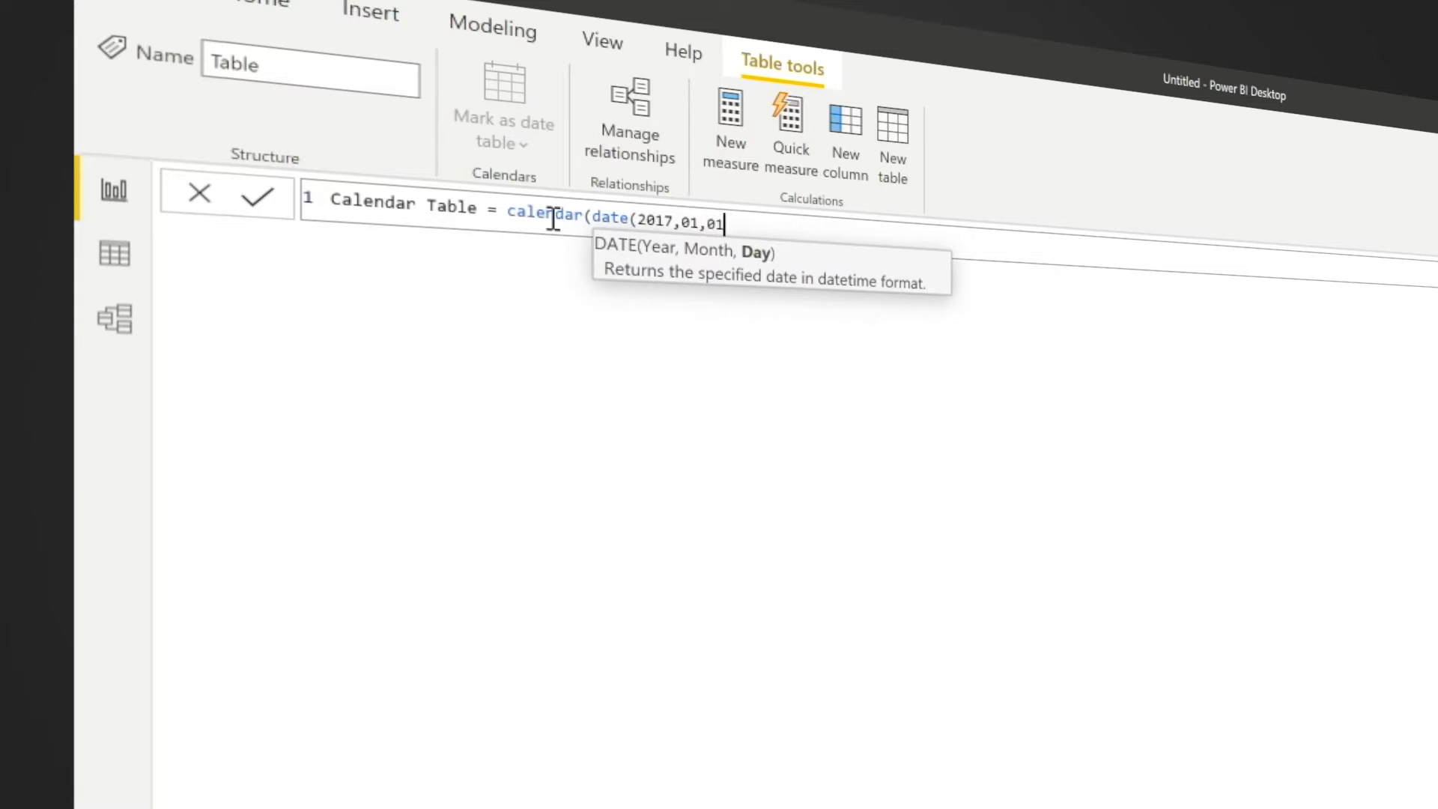
type("),")
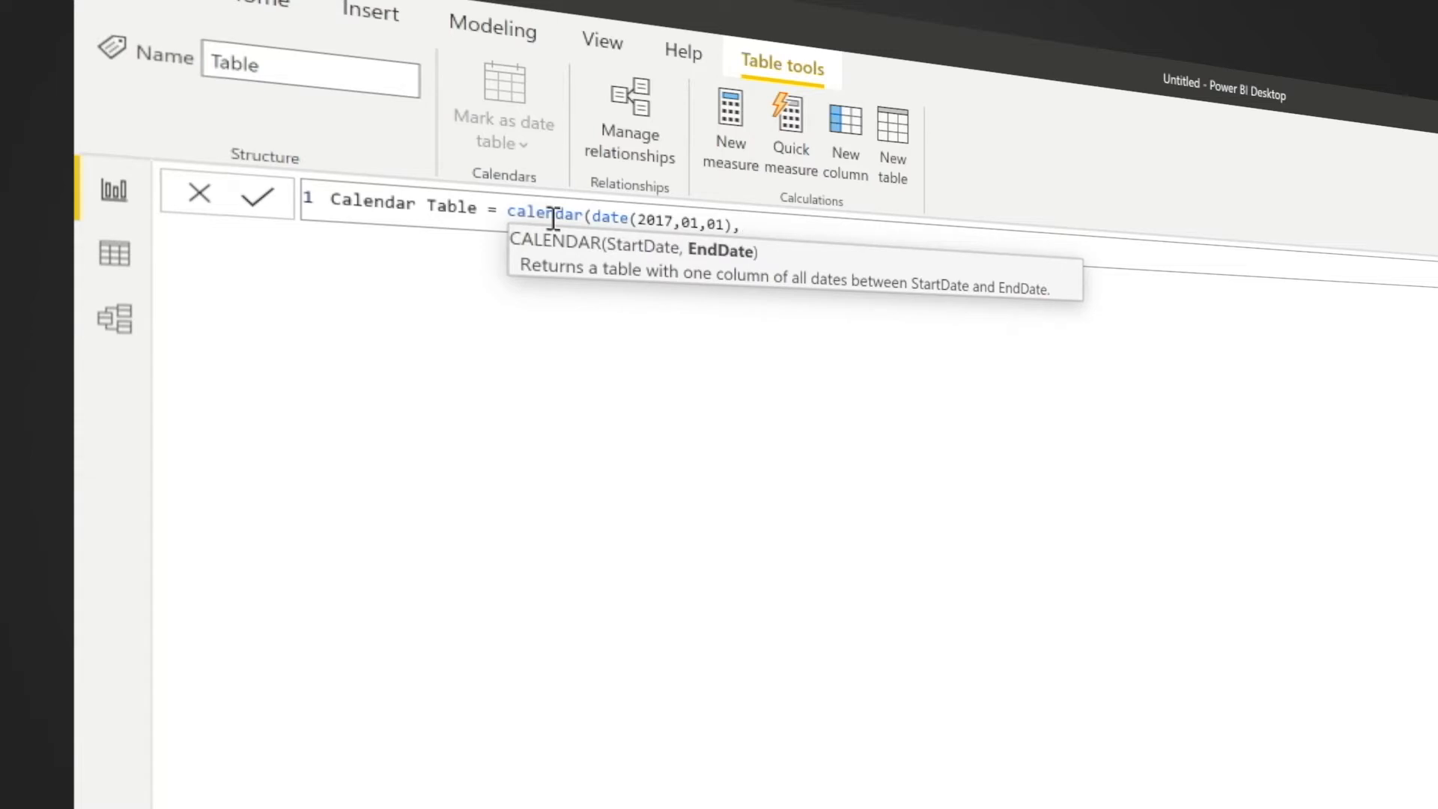
type("date(2")
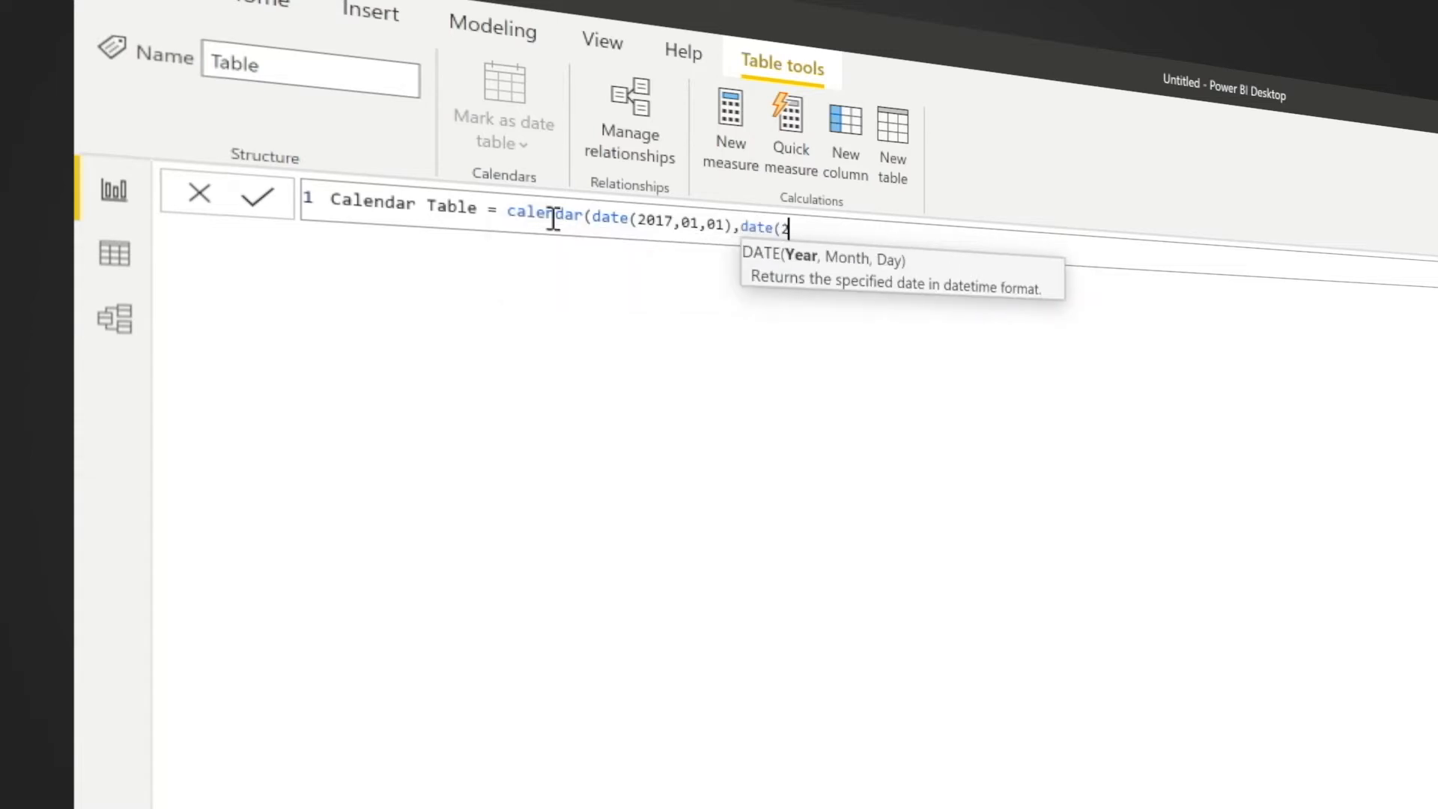
type("019,")
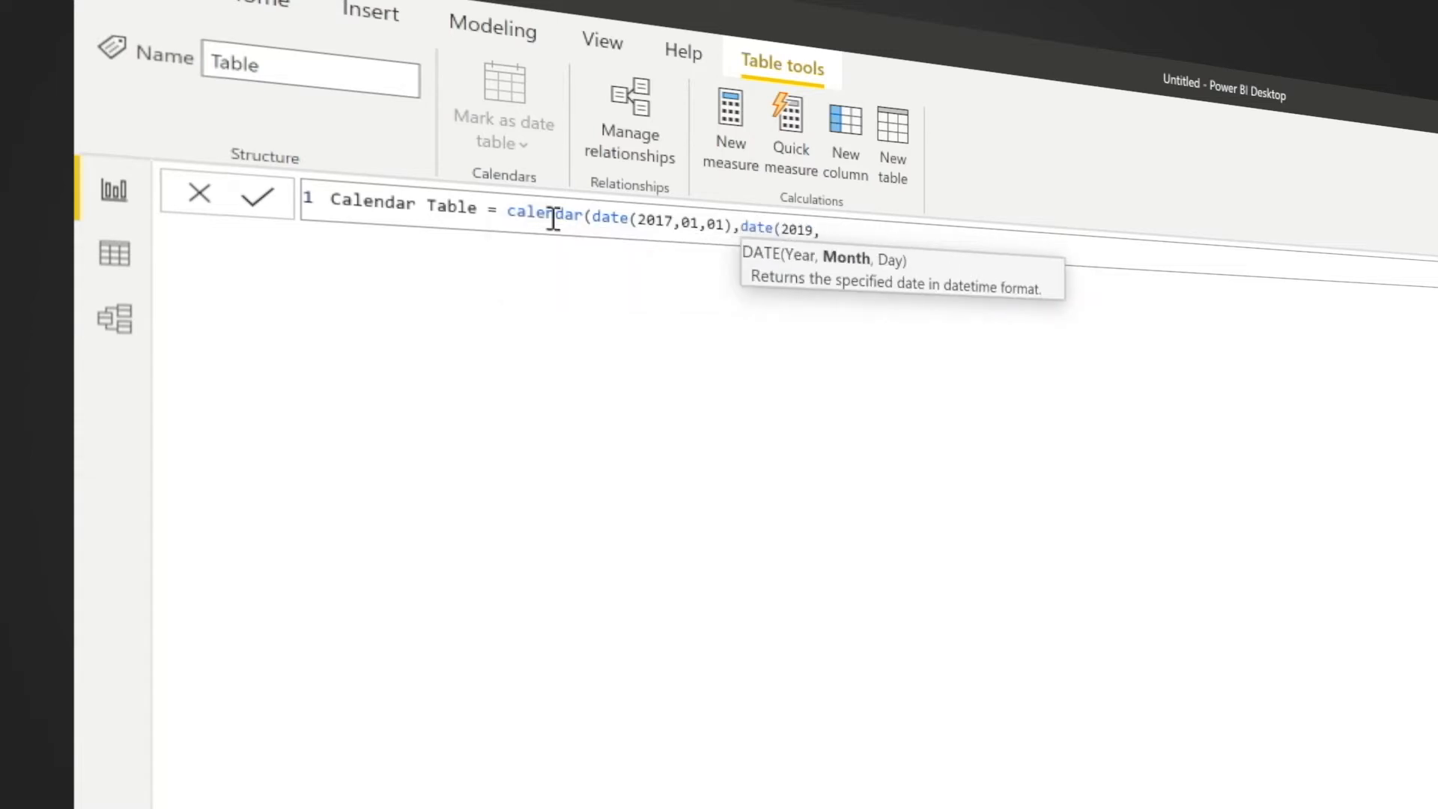
type("31,12")
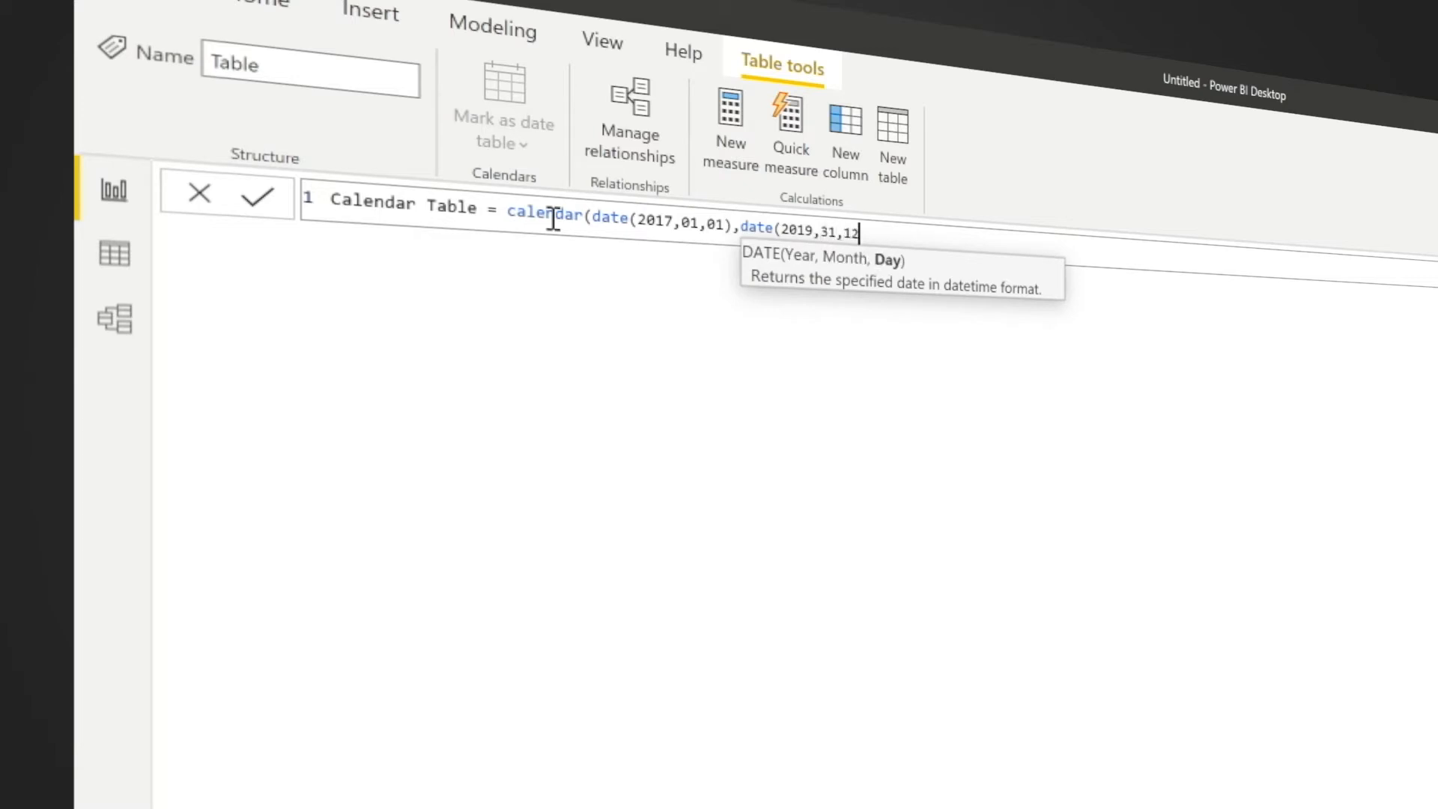
type("))")
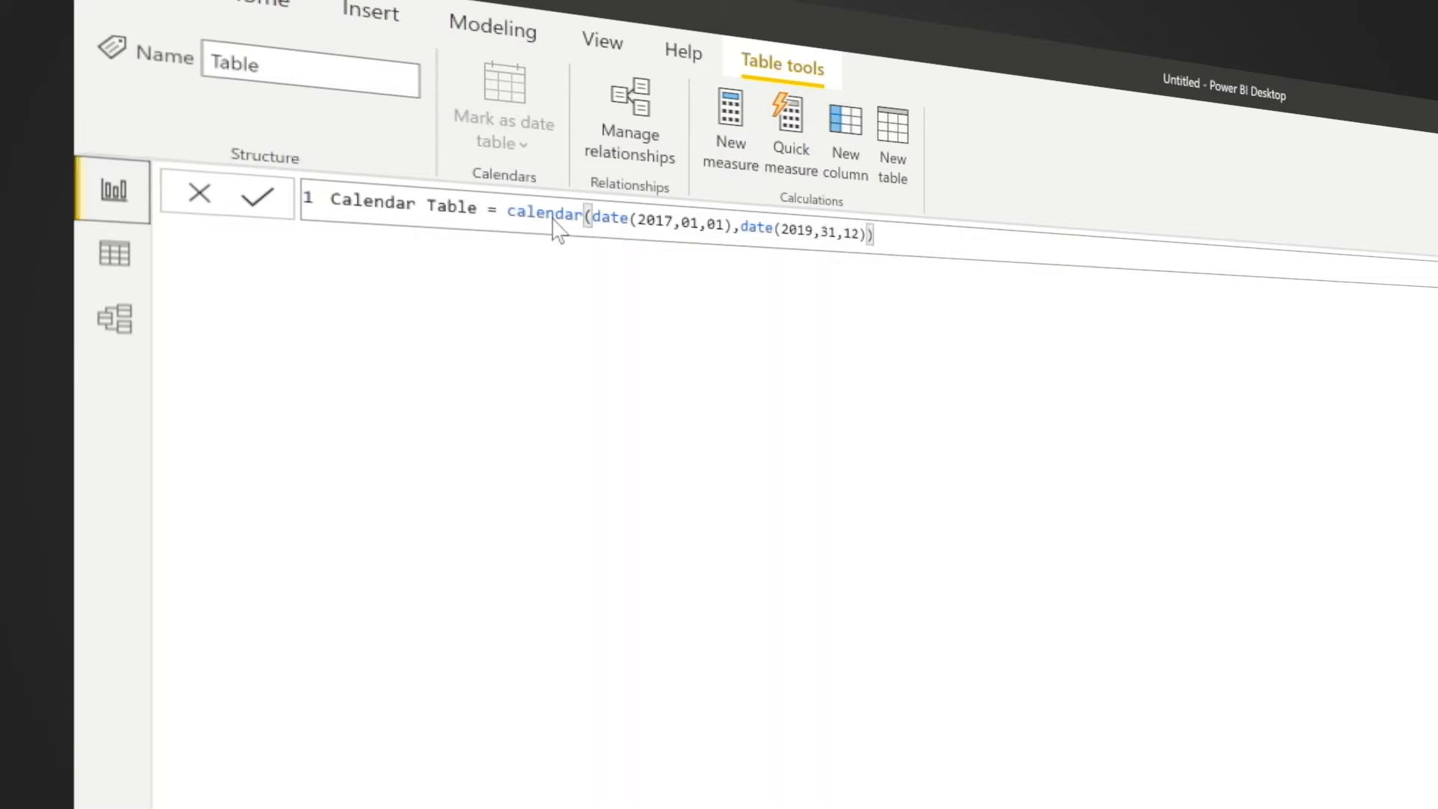
key("Return")
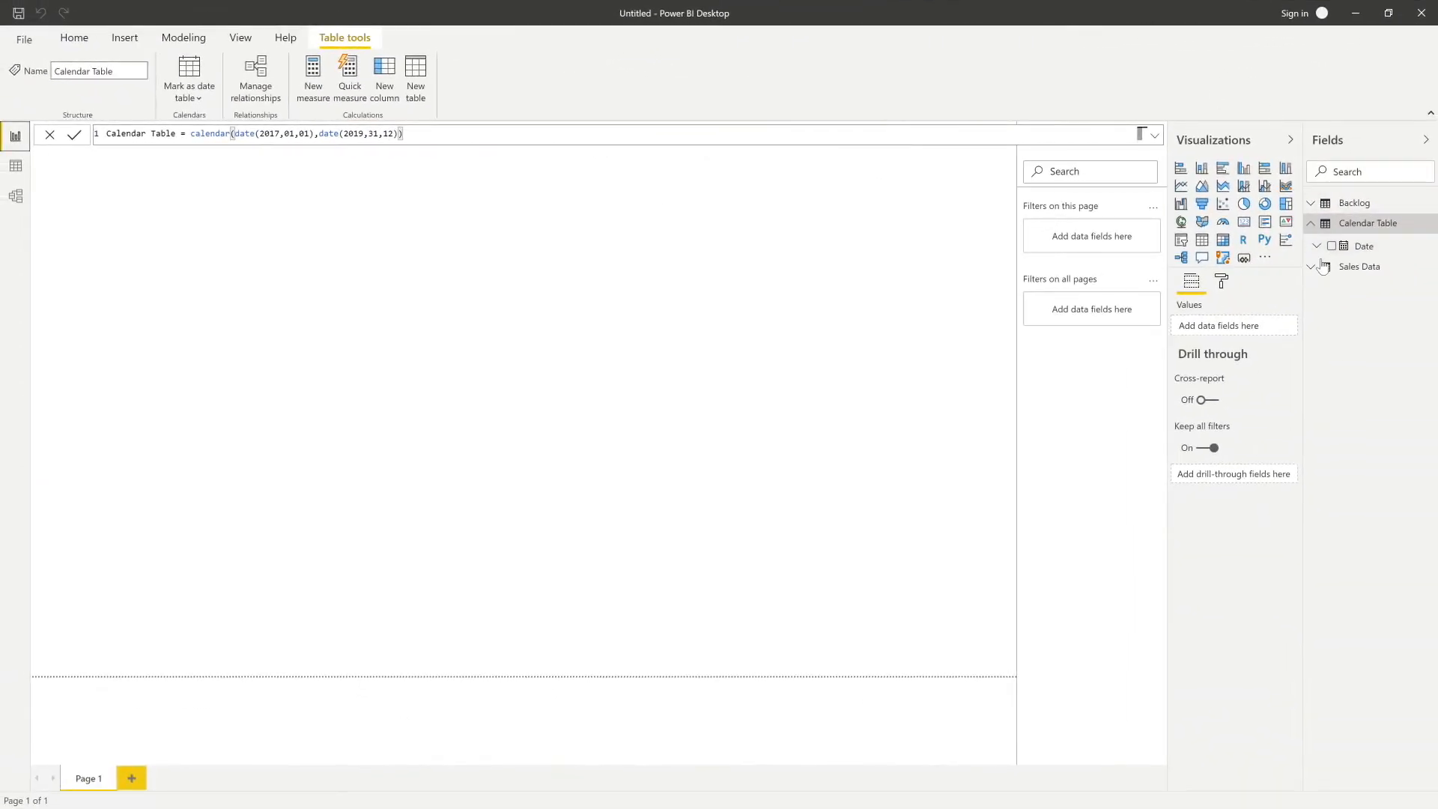
Examine the date hierarchy levels of the Calendar Table's Date field, and collapse the table again
left_click(1316, 246)
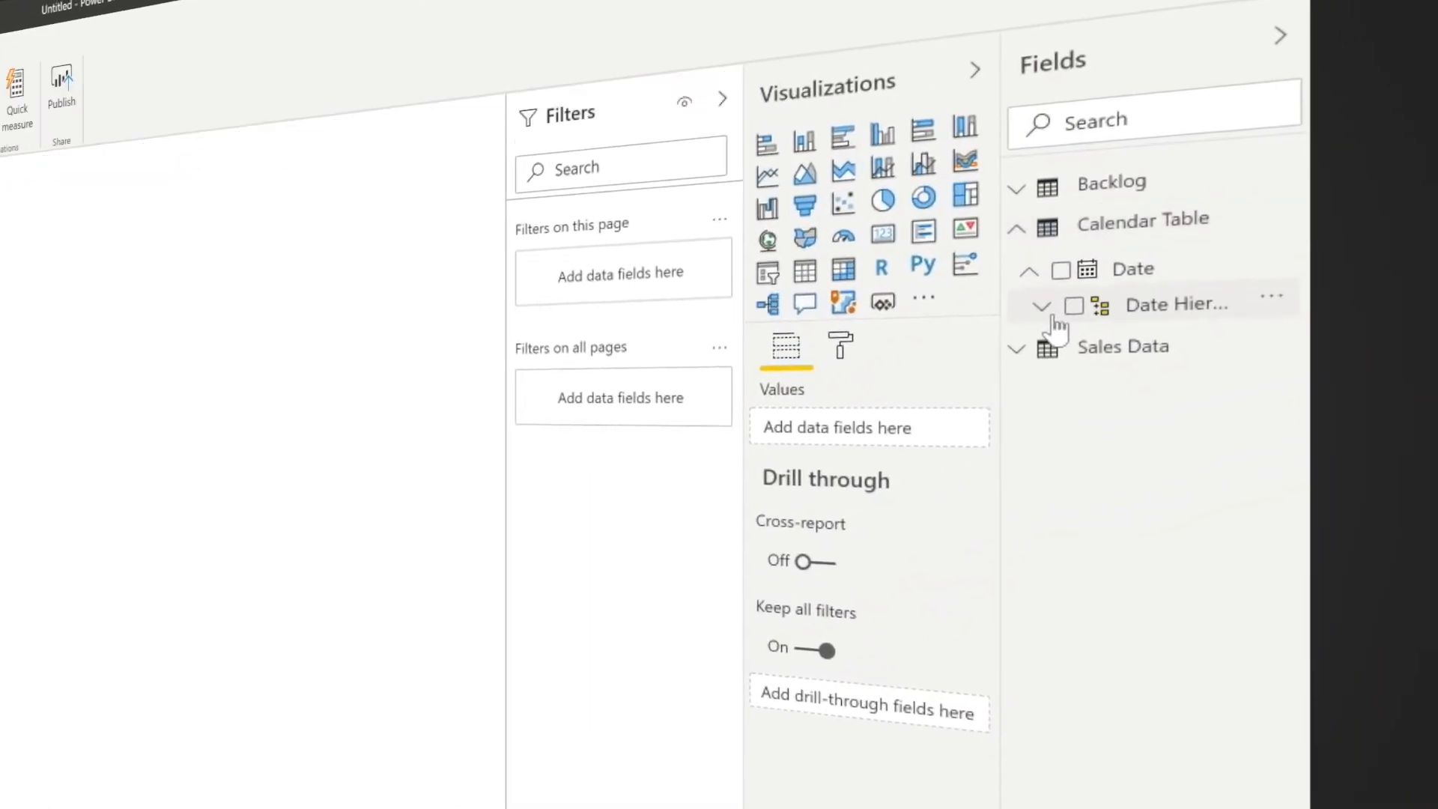
left_click(1043, 307)
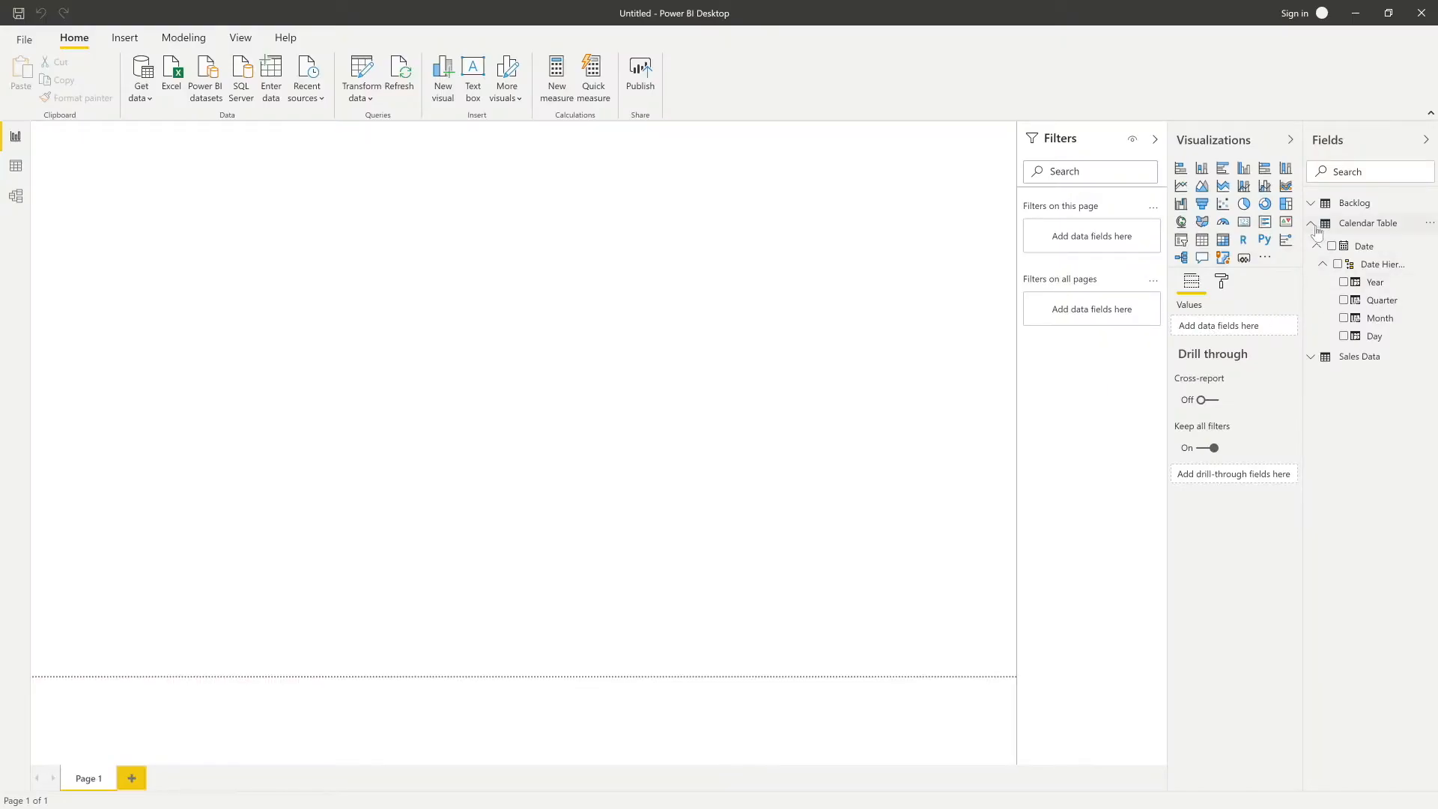
left_click(1311, 226)
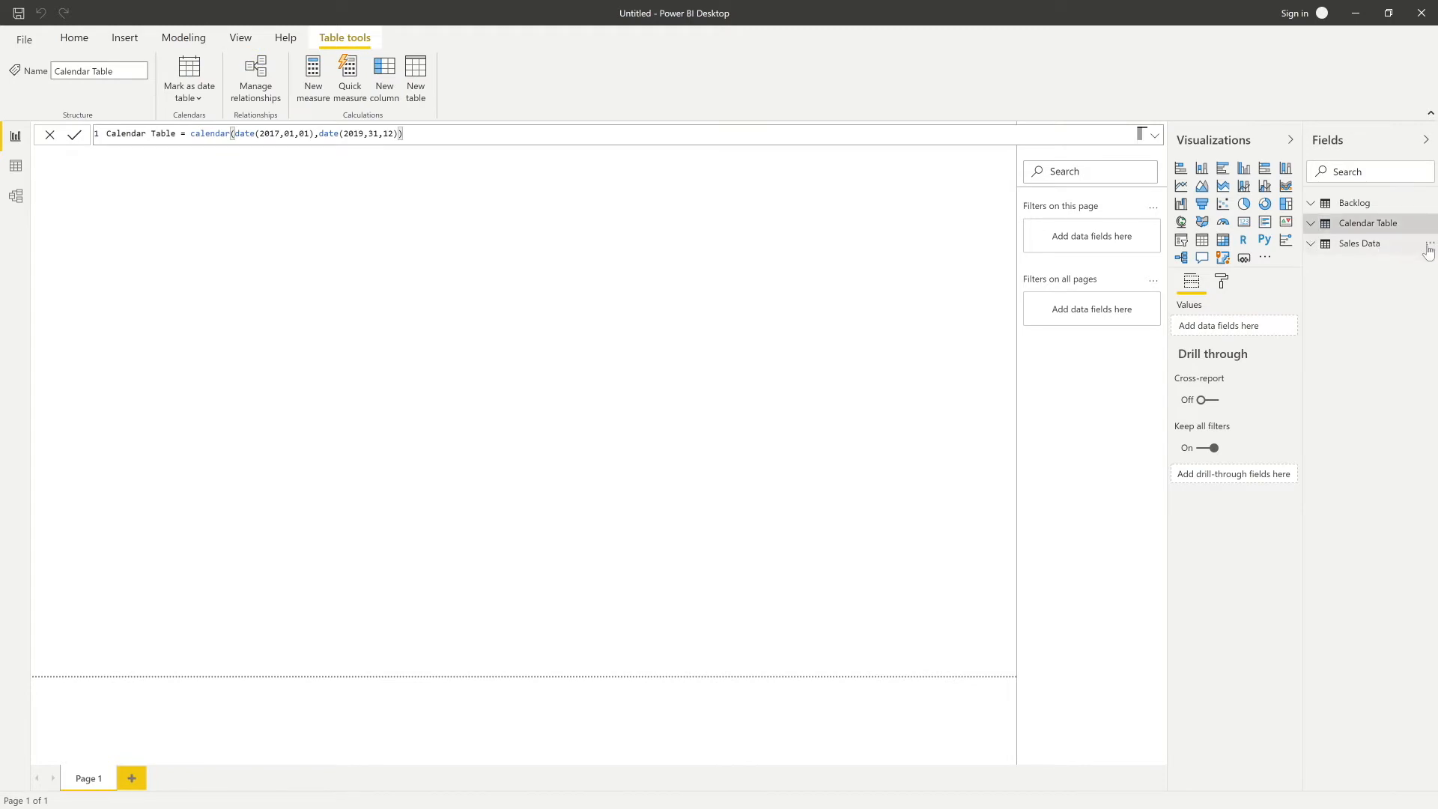
Open the Sales Data query for editing in Power Query Editor and duplicate it
left_click(1432, 247)
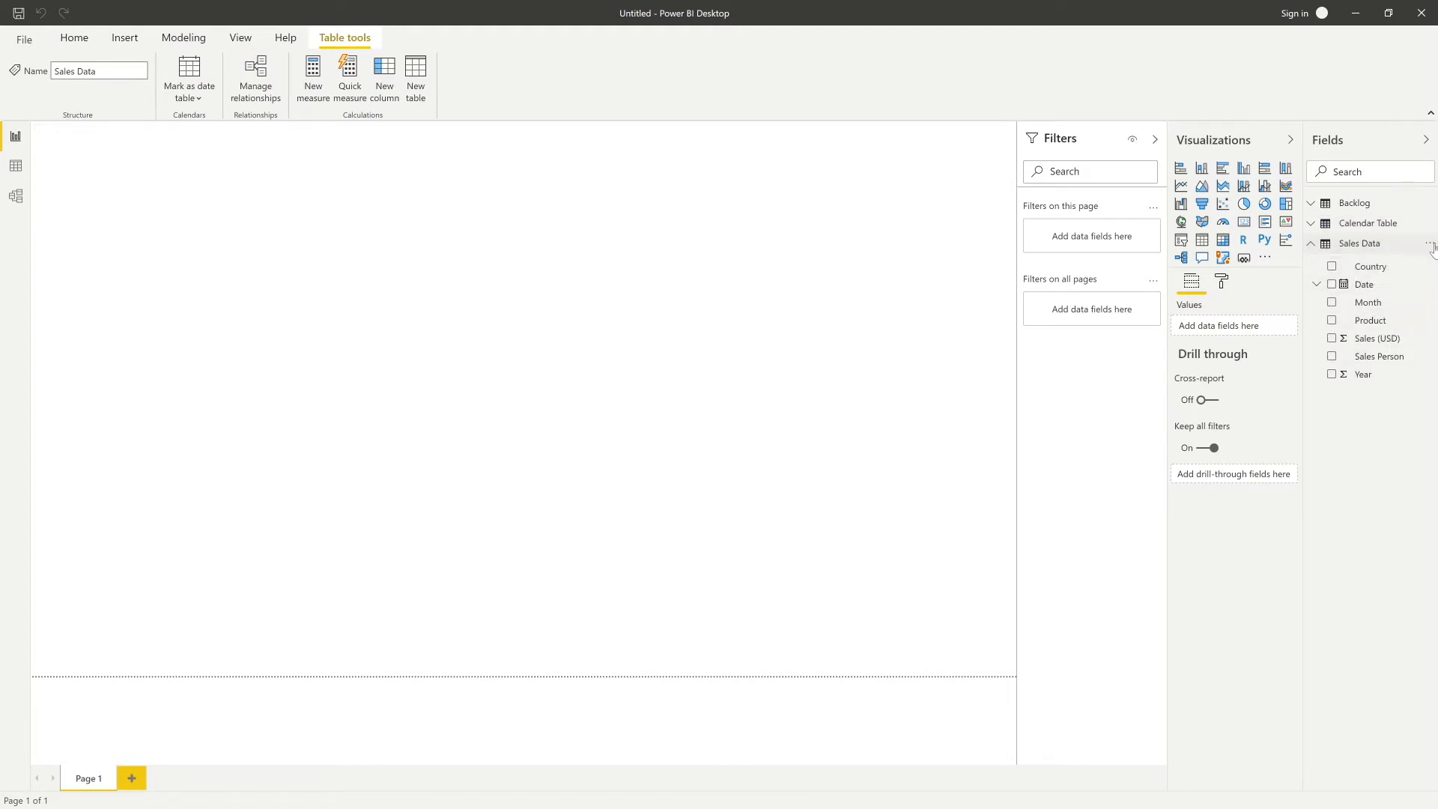
left_click(1432, 247)
left_click(1336, 331)
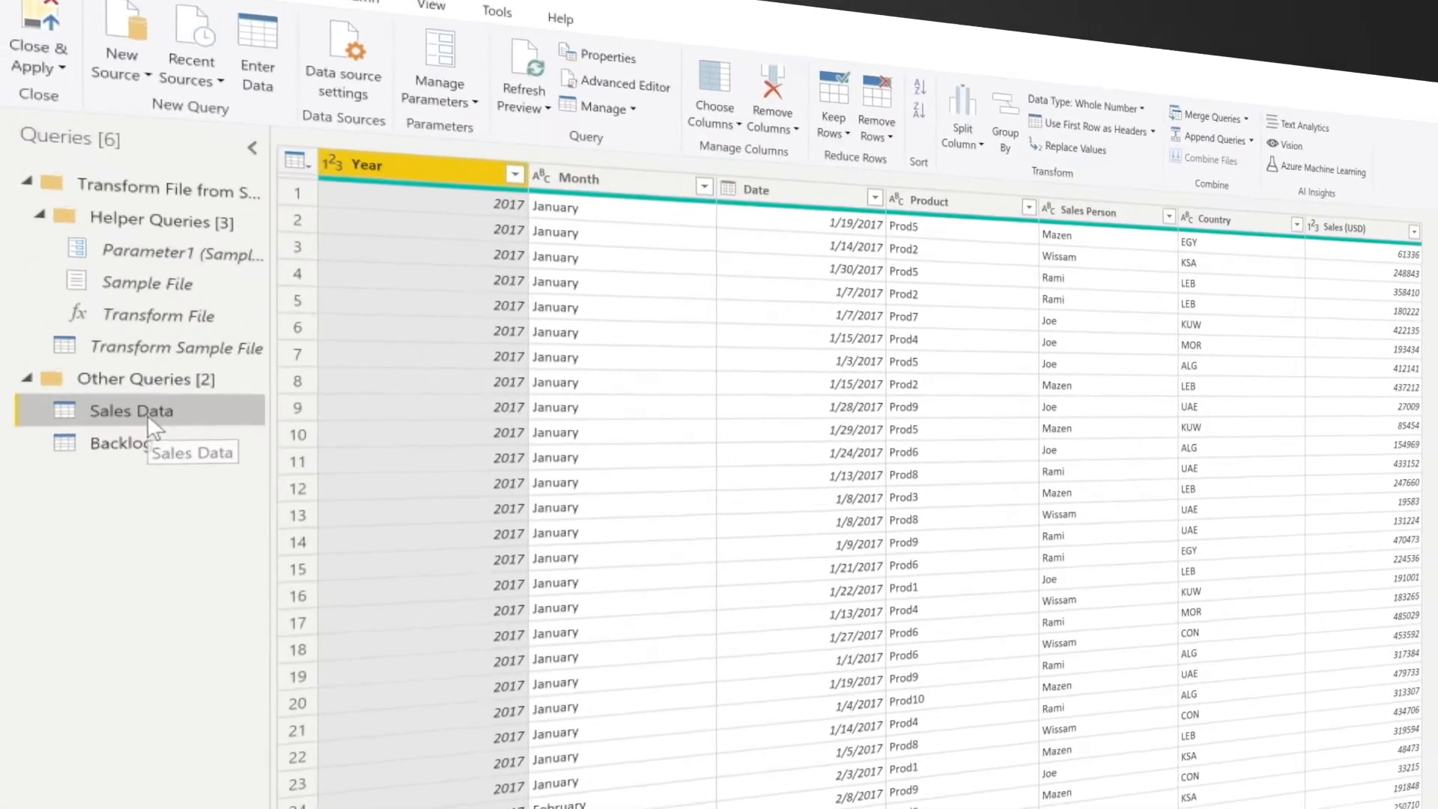
right_click(103, 279)
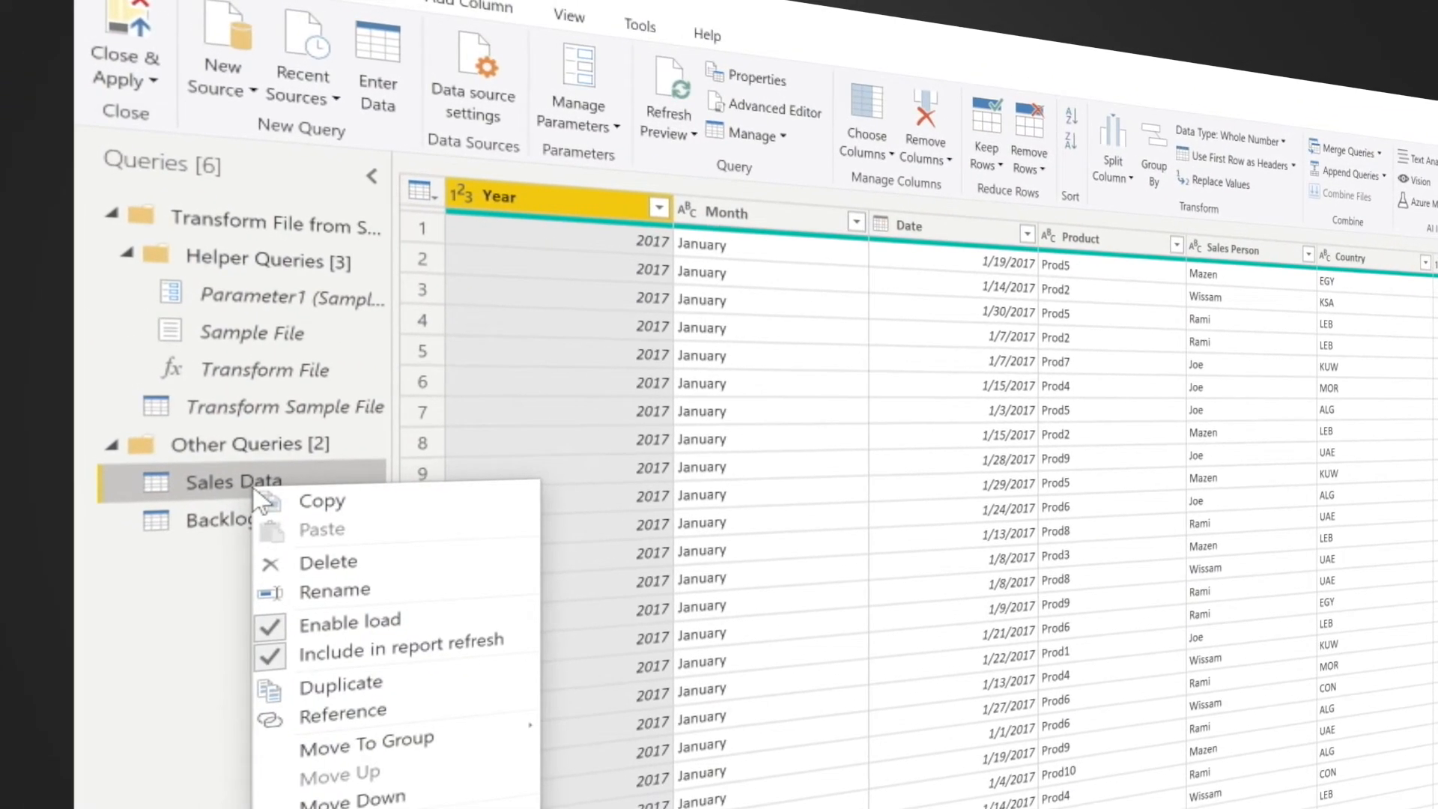
left_click(307, 684)
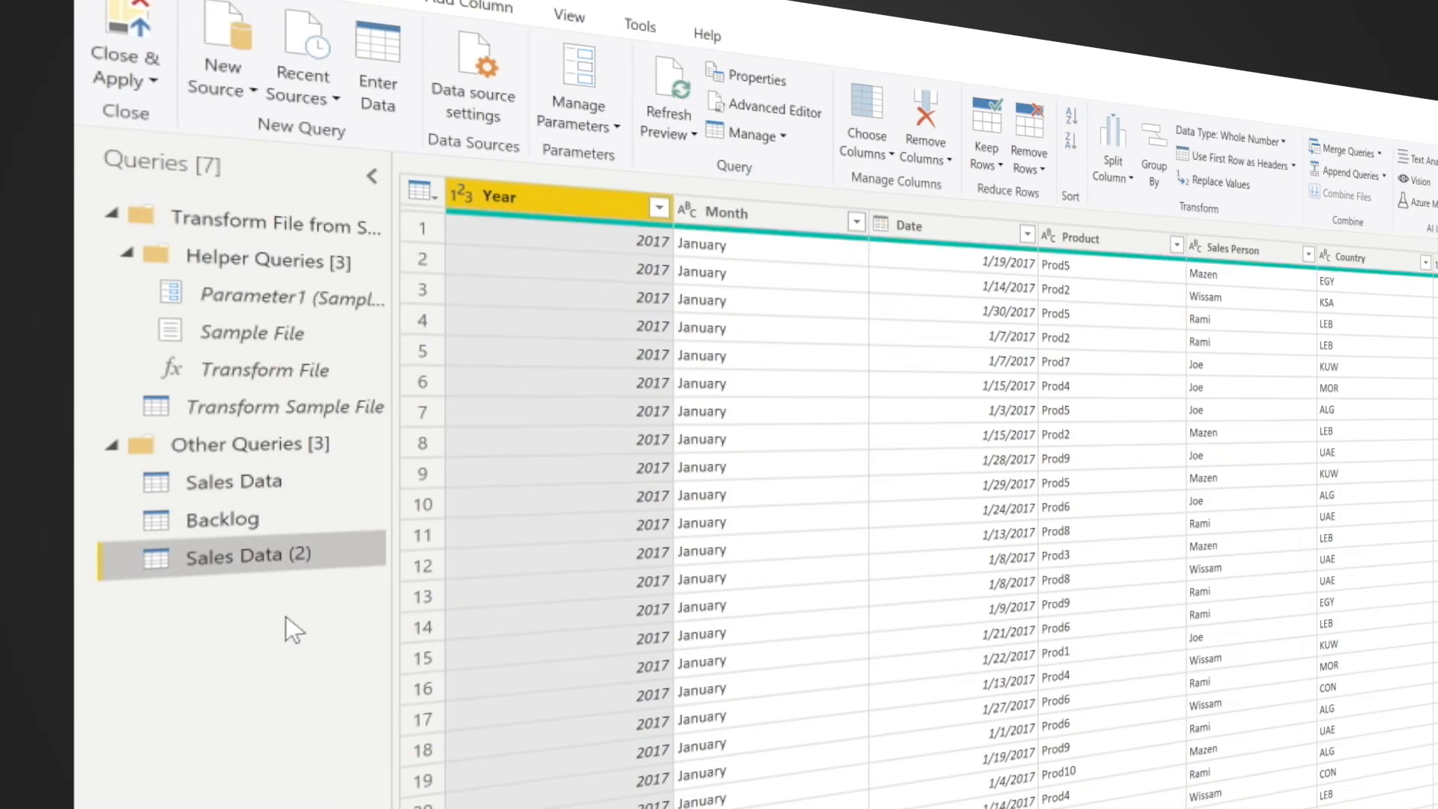
Rename the duplicated Sales Data query as Sales Person
left_click(416, 193)
left_click(244, 571)
right_click(244, 571)
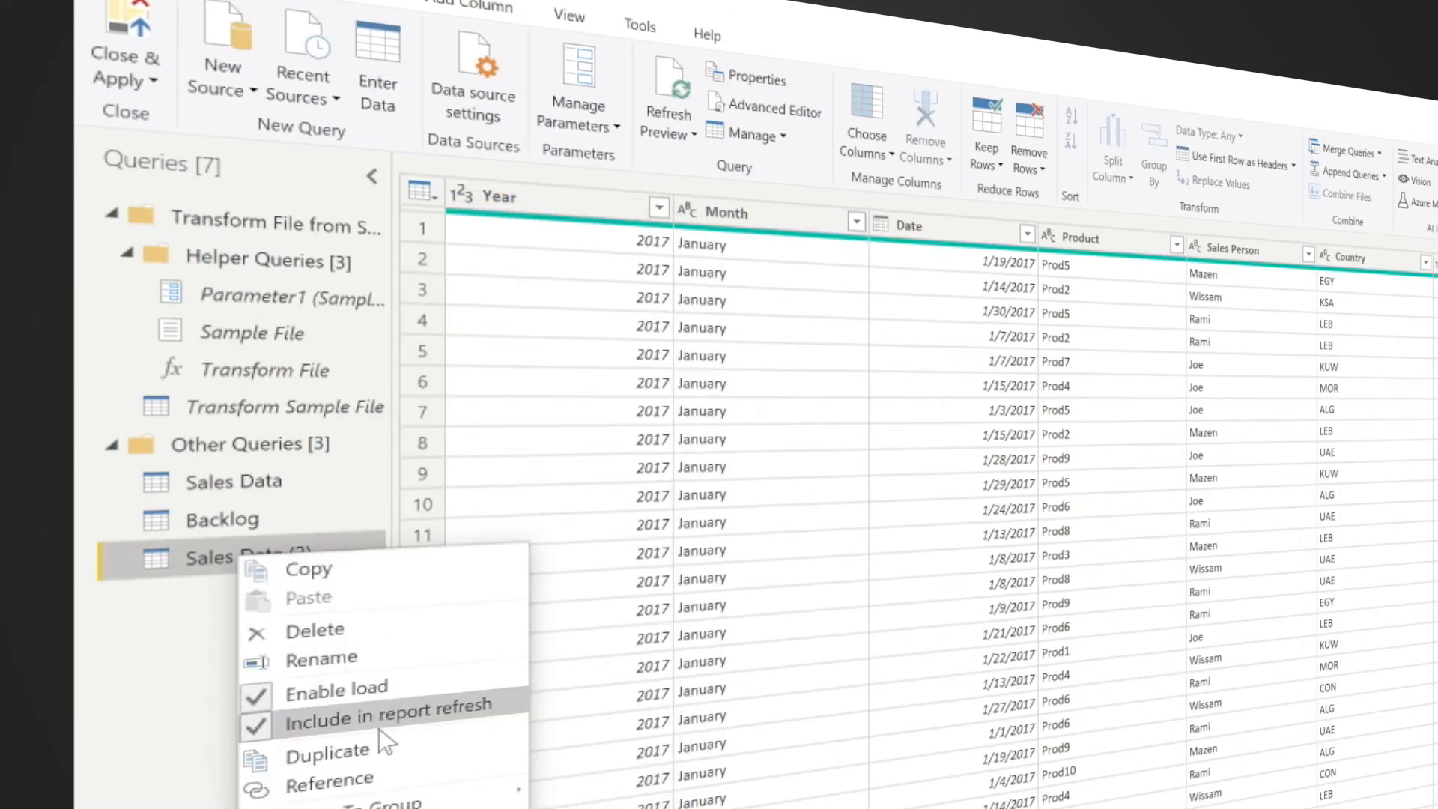
left_click(376, 658)
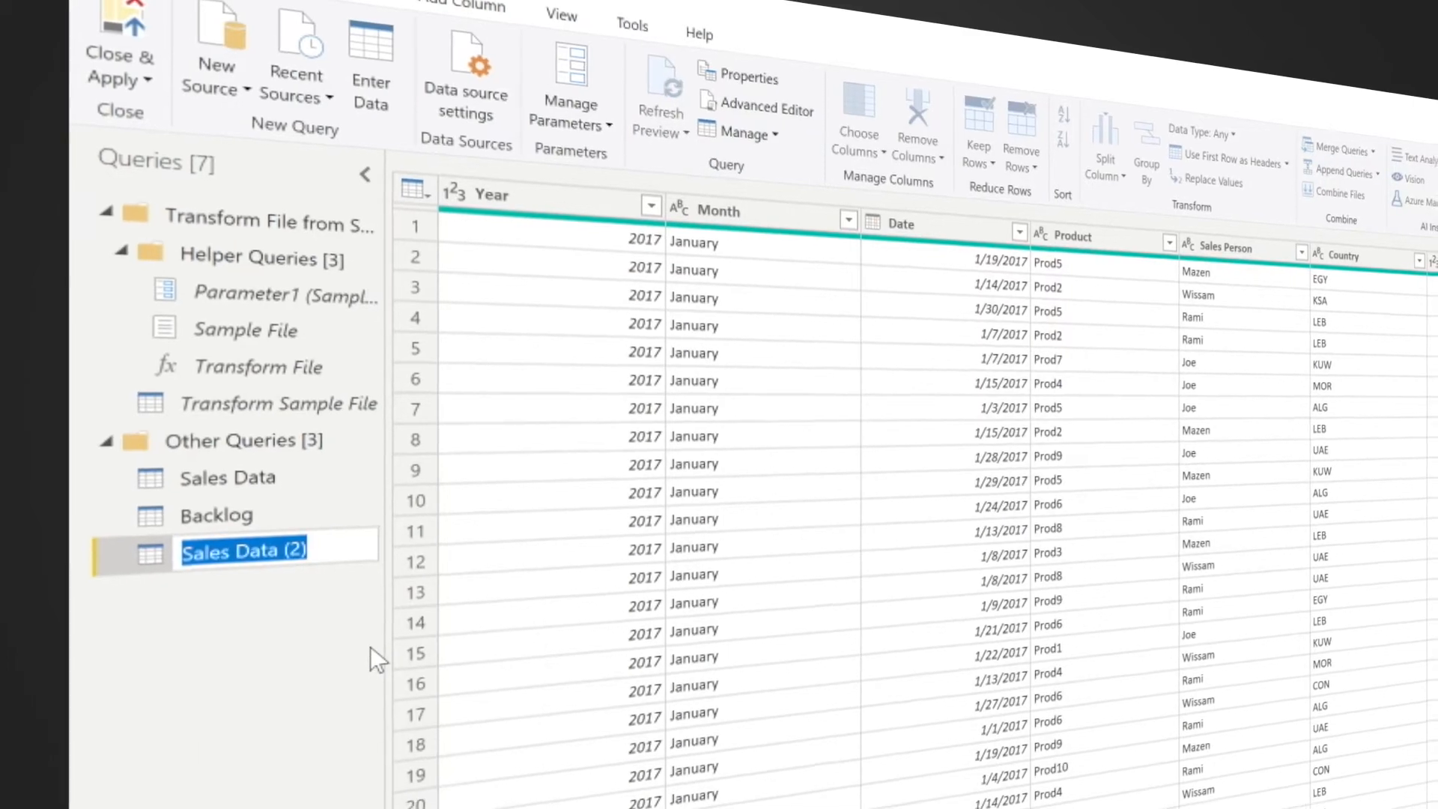
type("Sales Person")
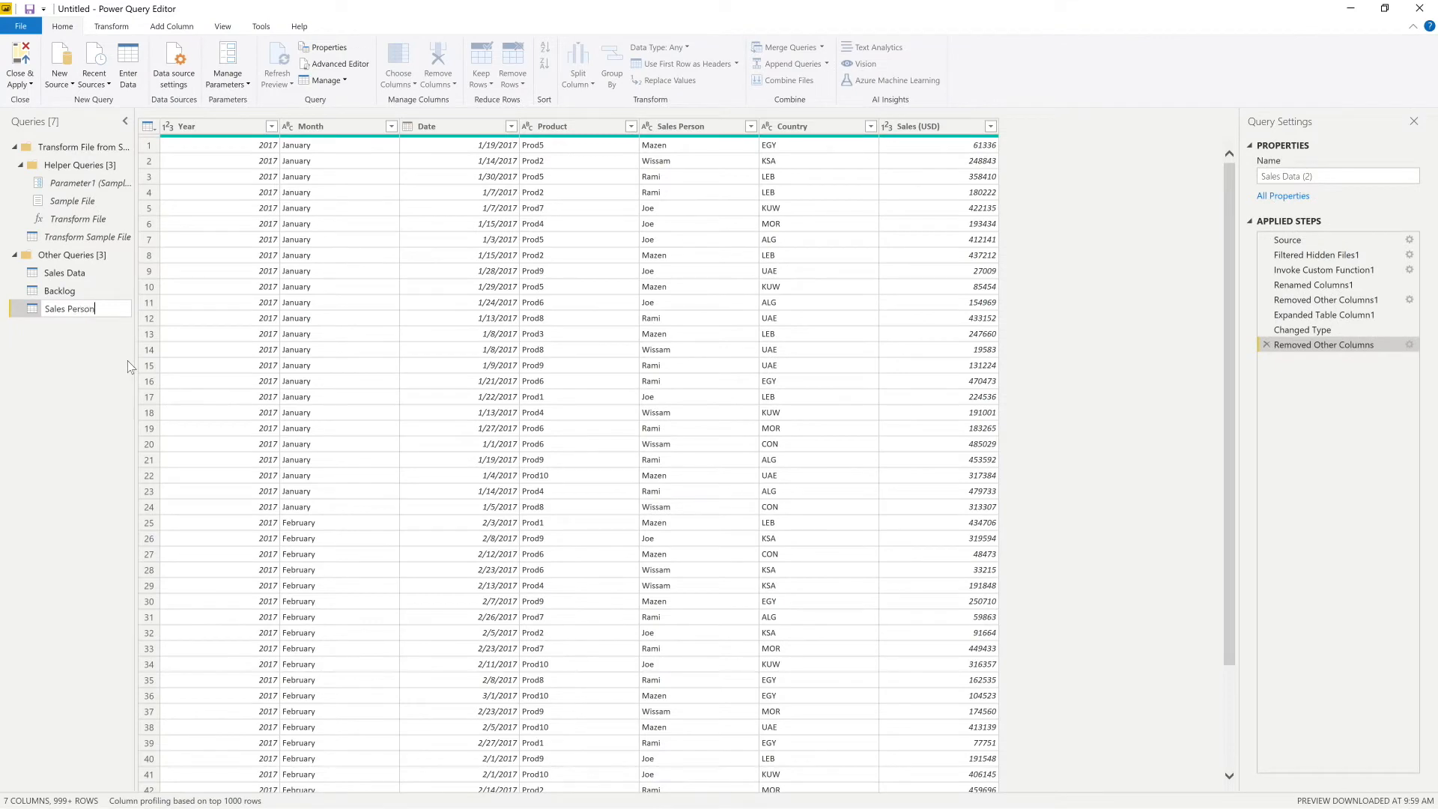
key("Return")
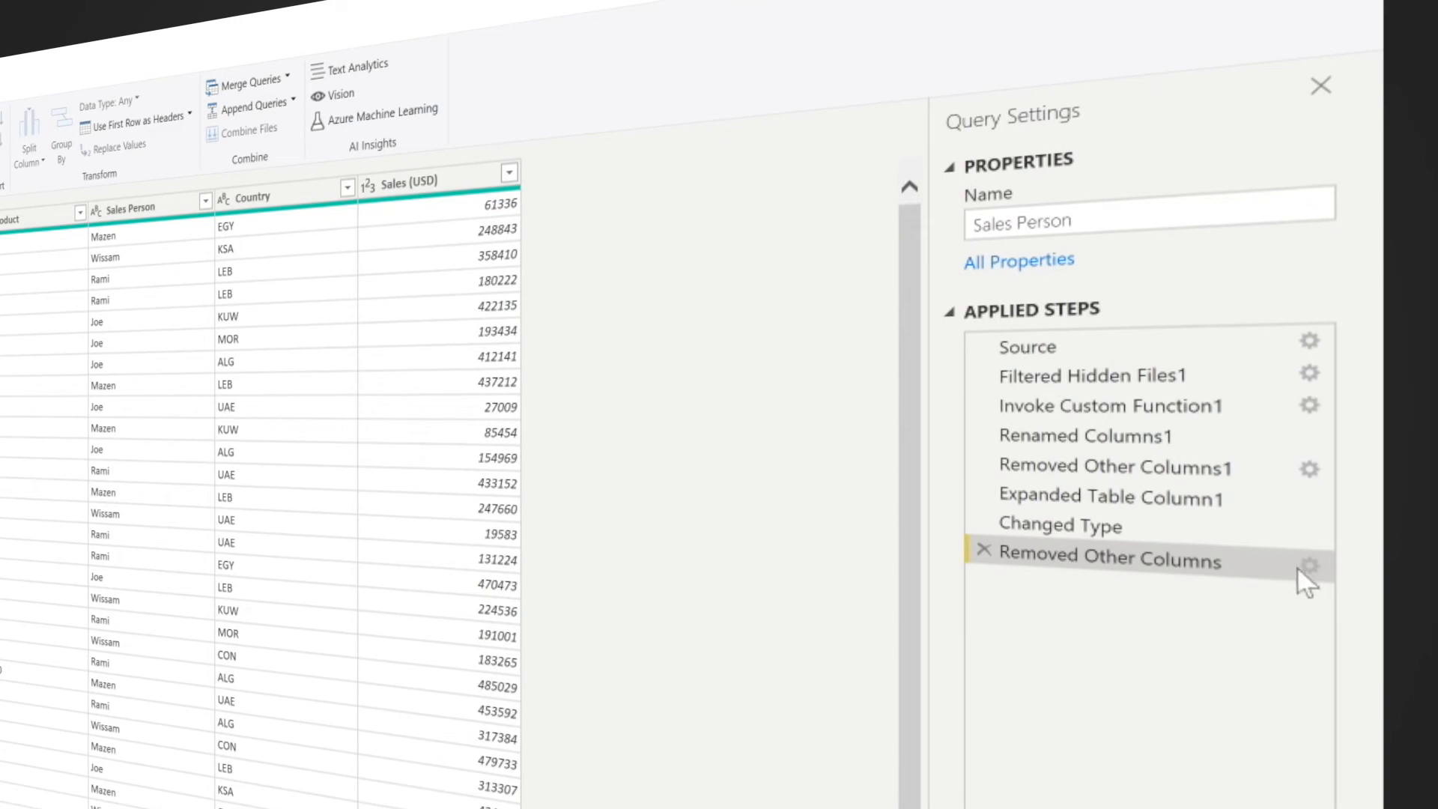
Keep only the Sales Person column in the Sales Person query and remove its duplicate rows
left_click(1310, 570)
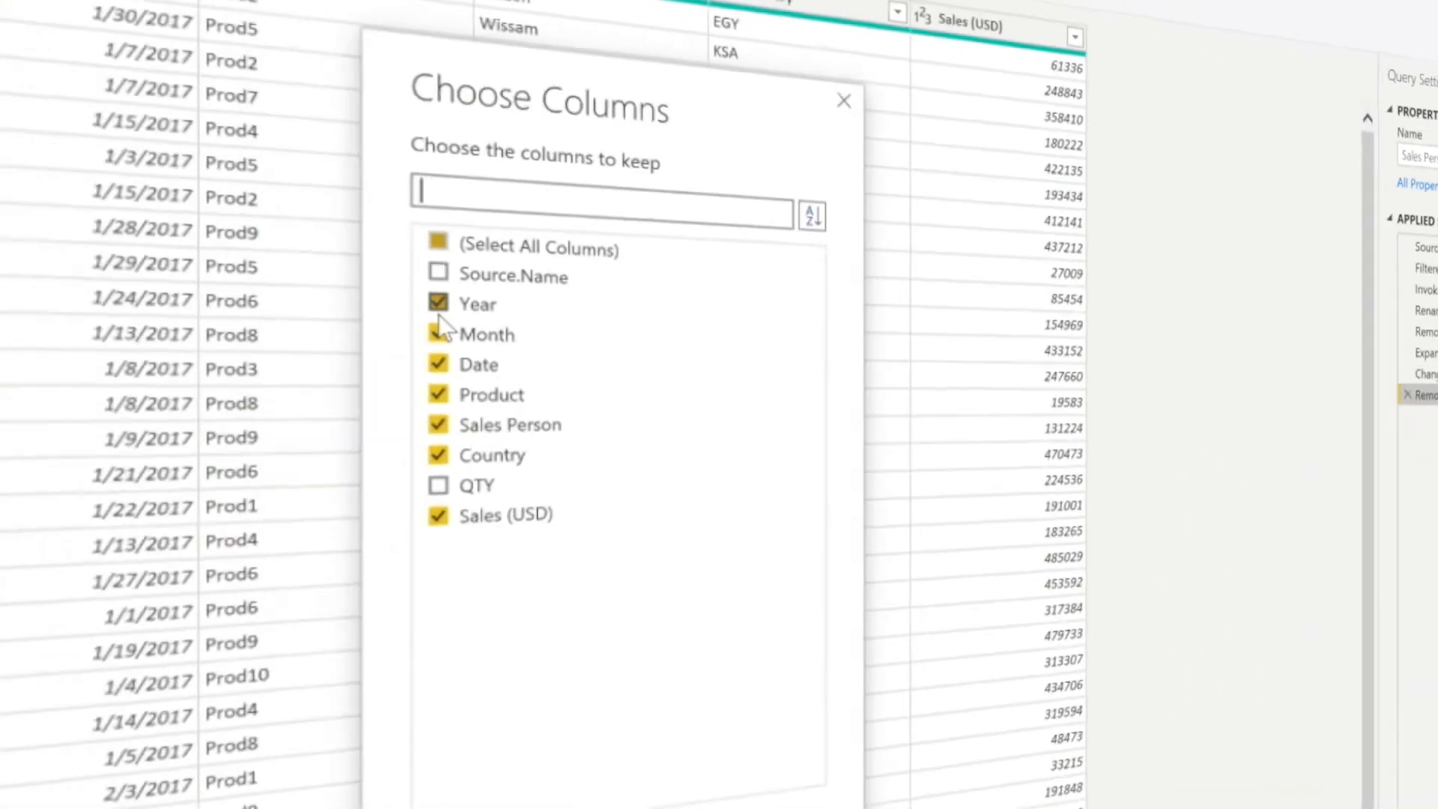
left_click(438, 302)
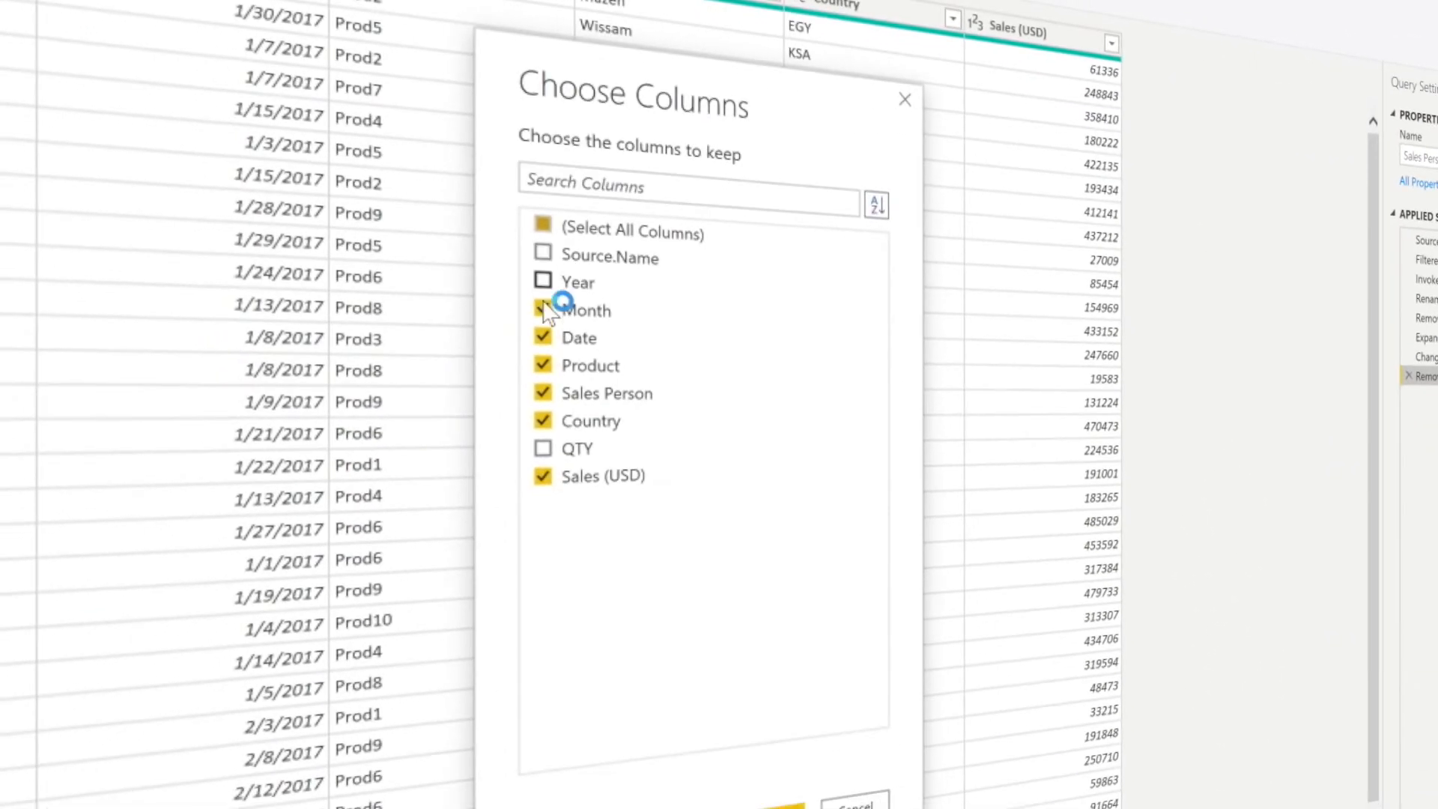
left_click(438, 332)
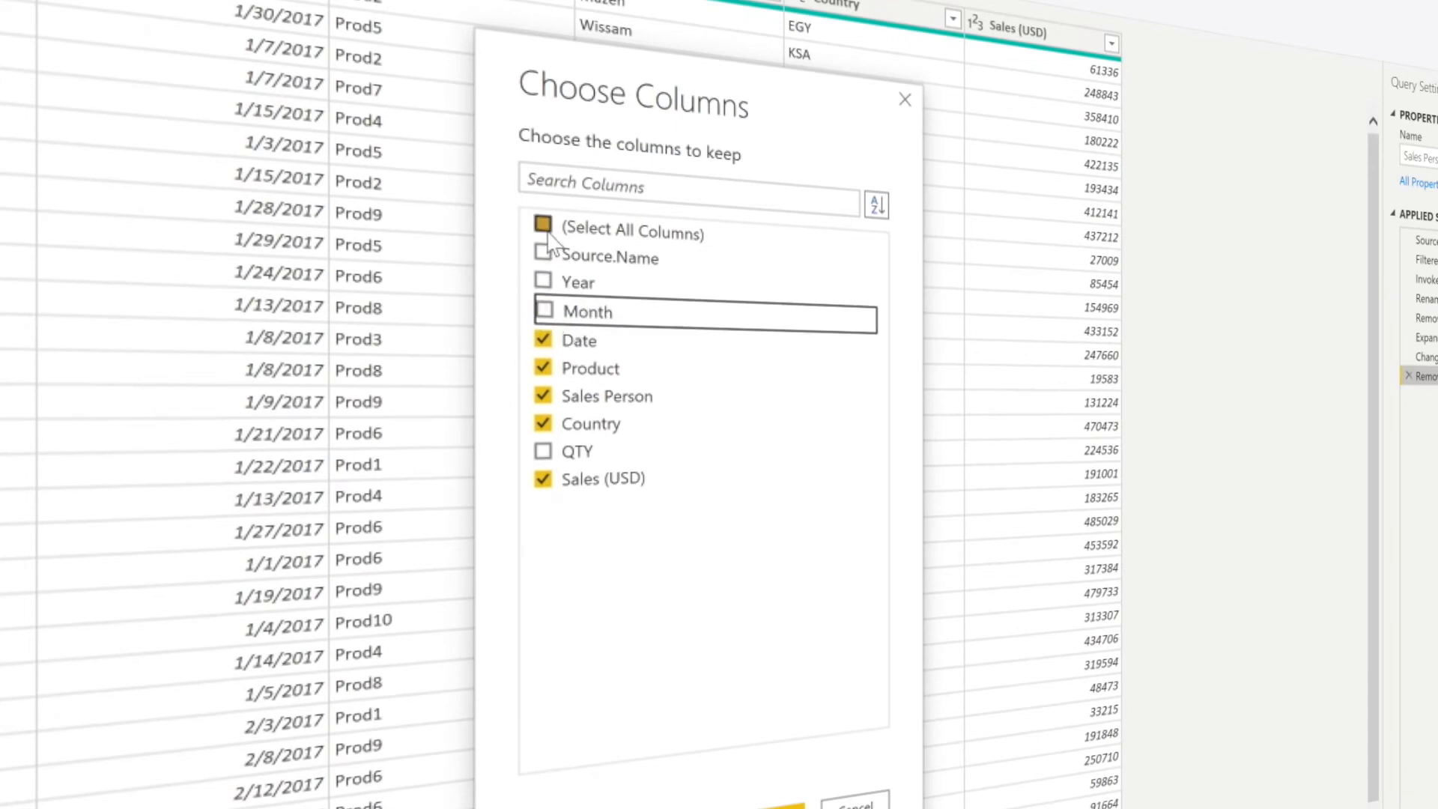
left_click(547, 234)
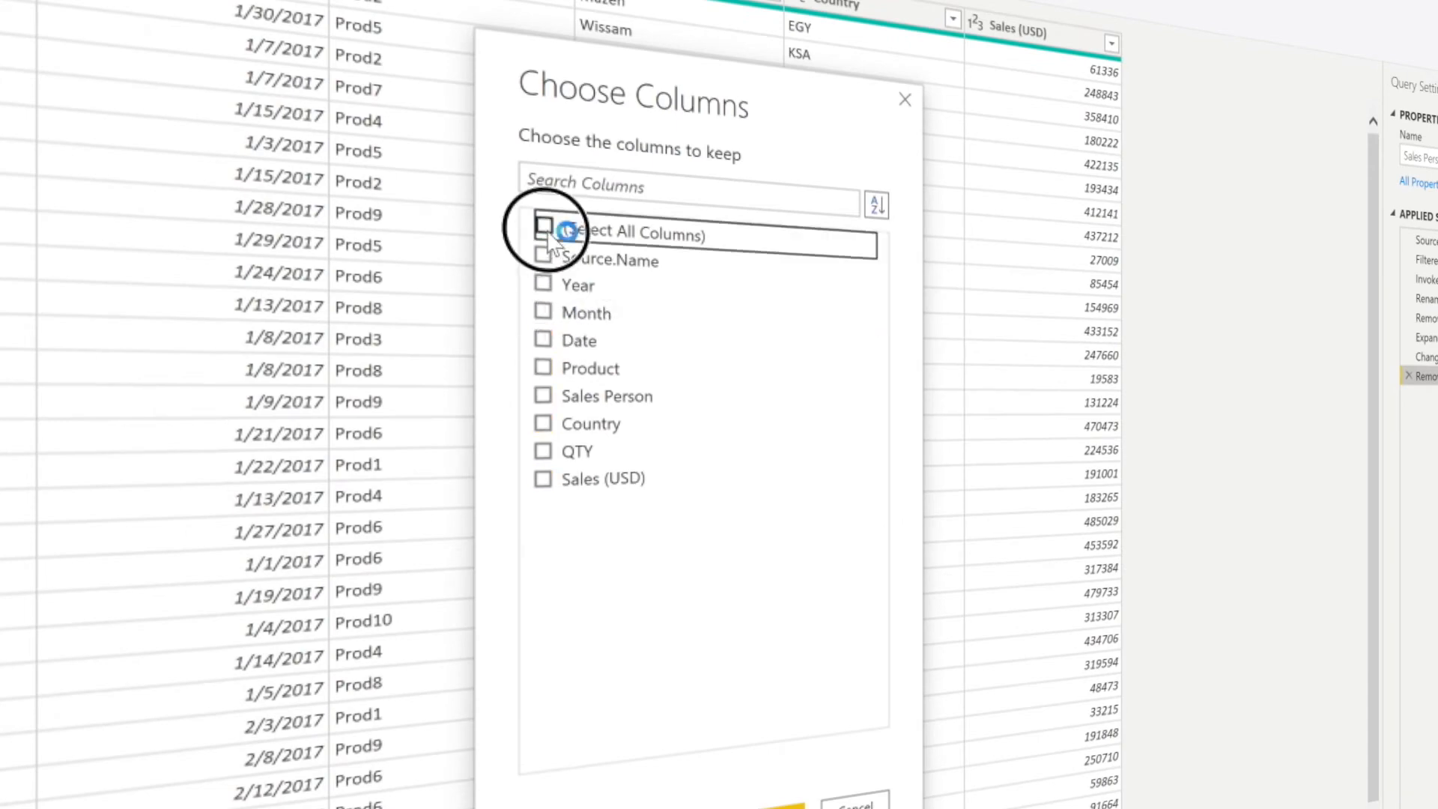
left_click(547, 234)
left_click(548, 234)
left_click(543, 395)
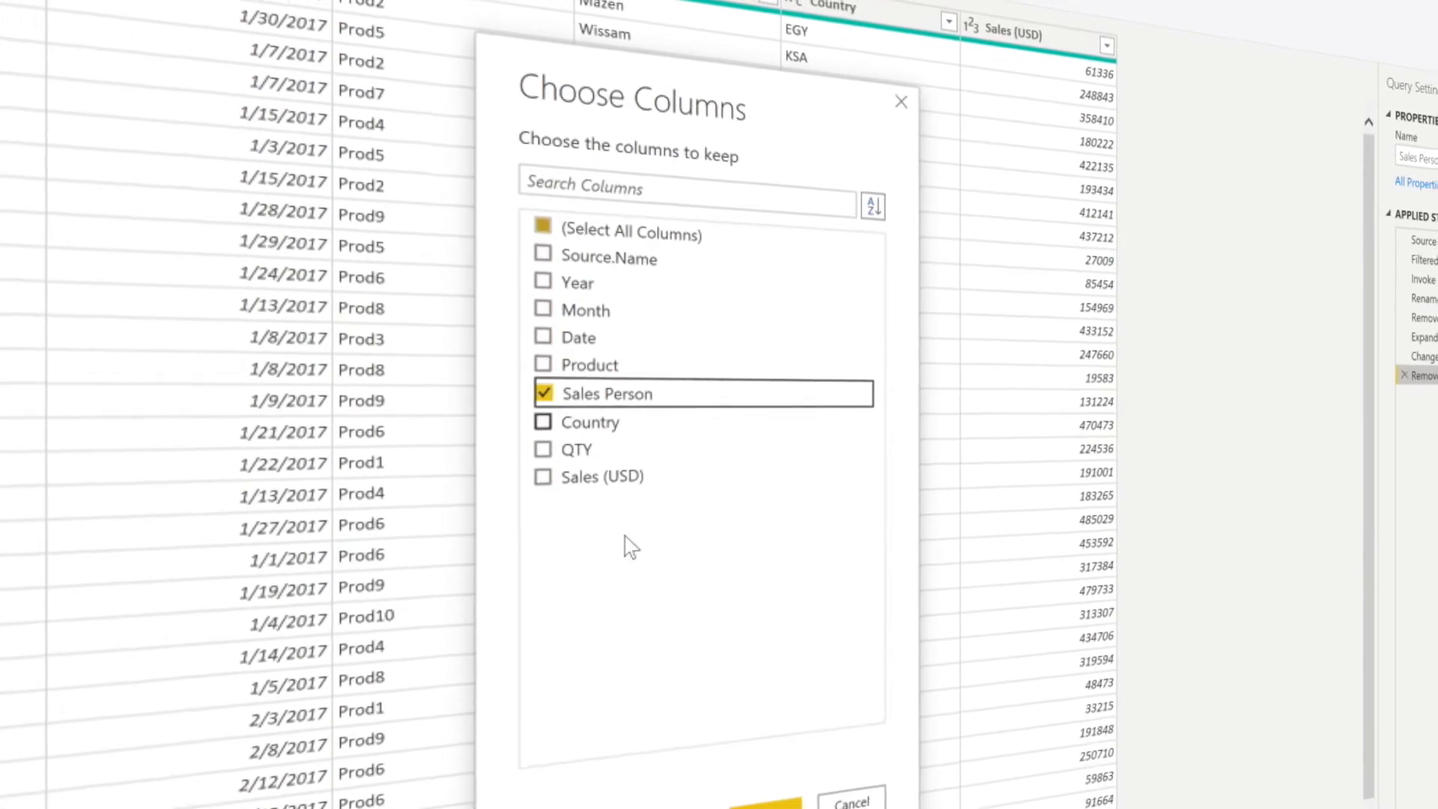
left_click(779, 806)
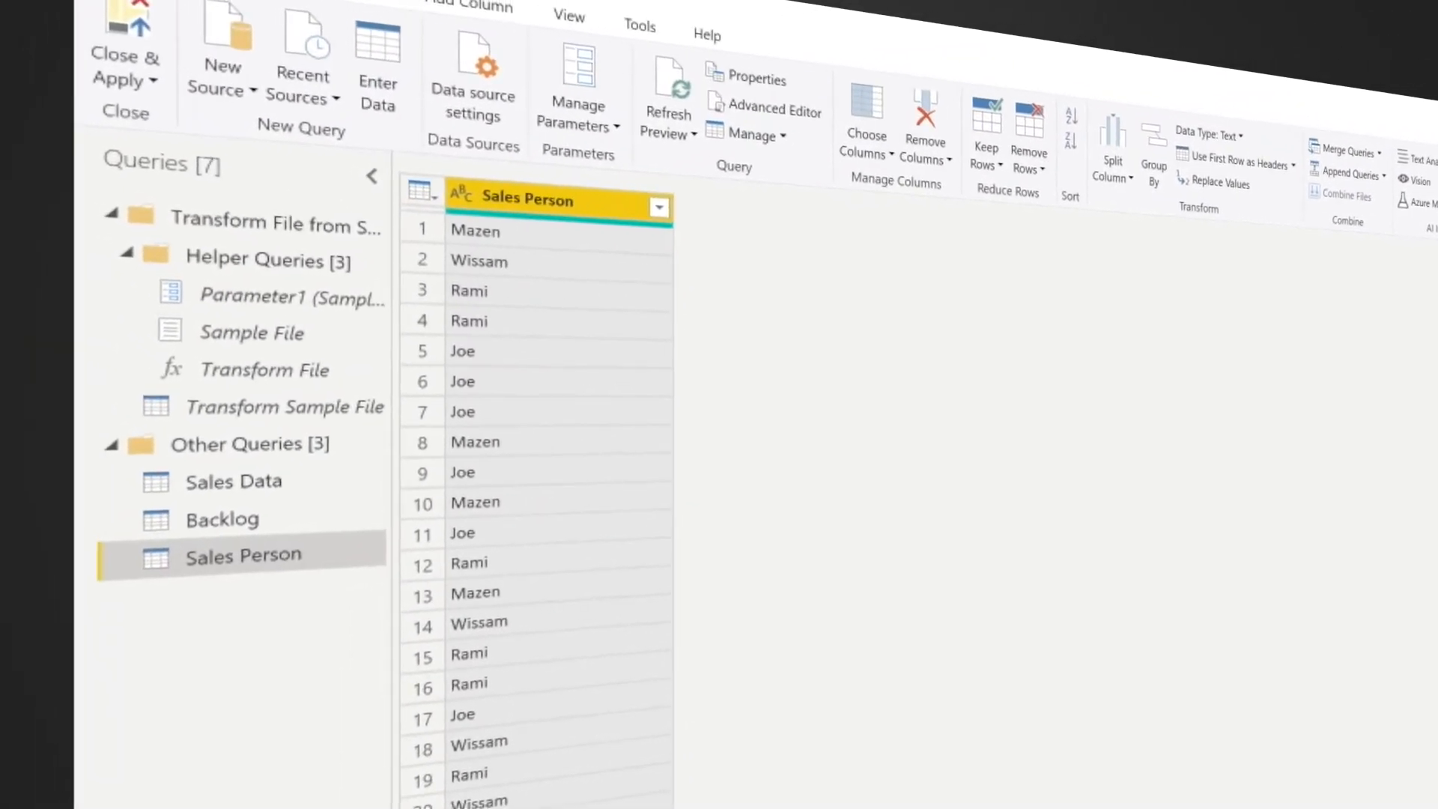
left_click(424, 191)
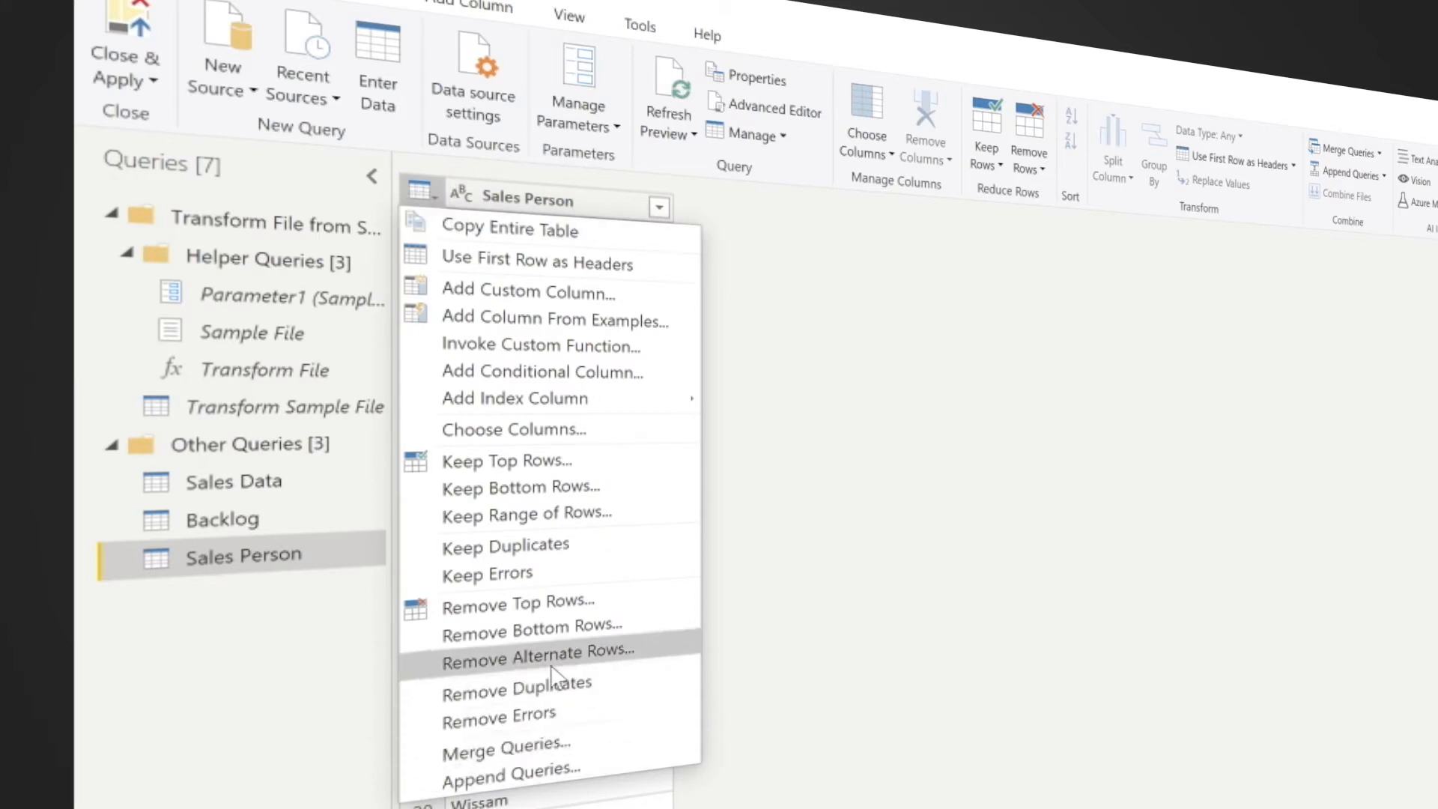
left_click(558, 697)
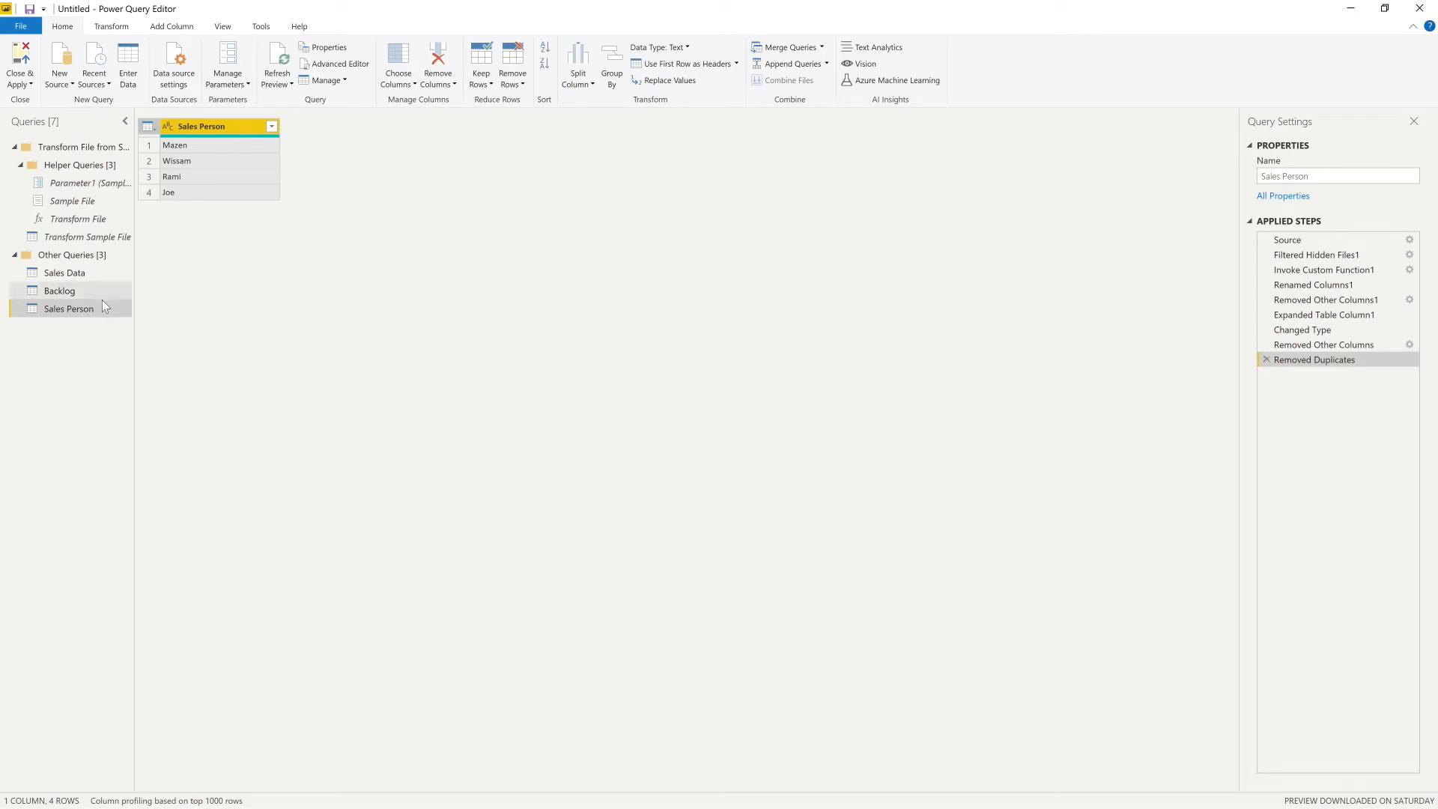
Duplicate the Sales Person query as Country, changing its Removed Other Columns step to keep only the Country column with duplicates removed
right_click(96, 317)
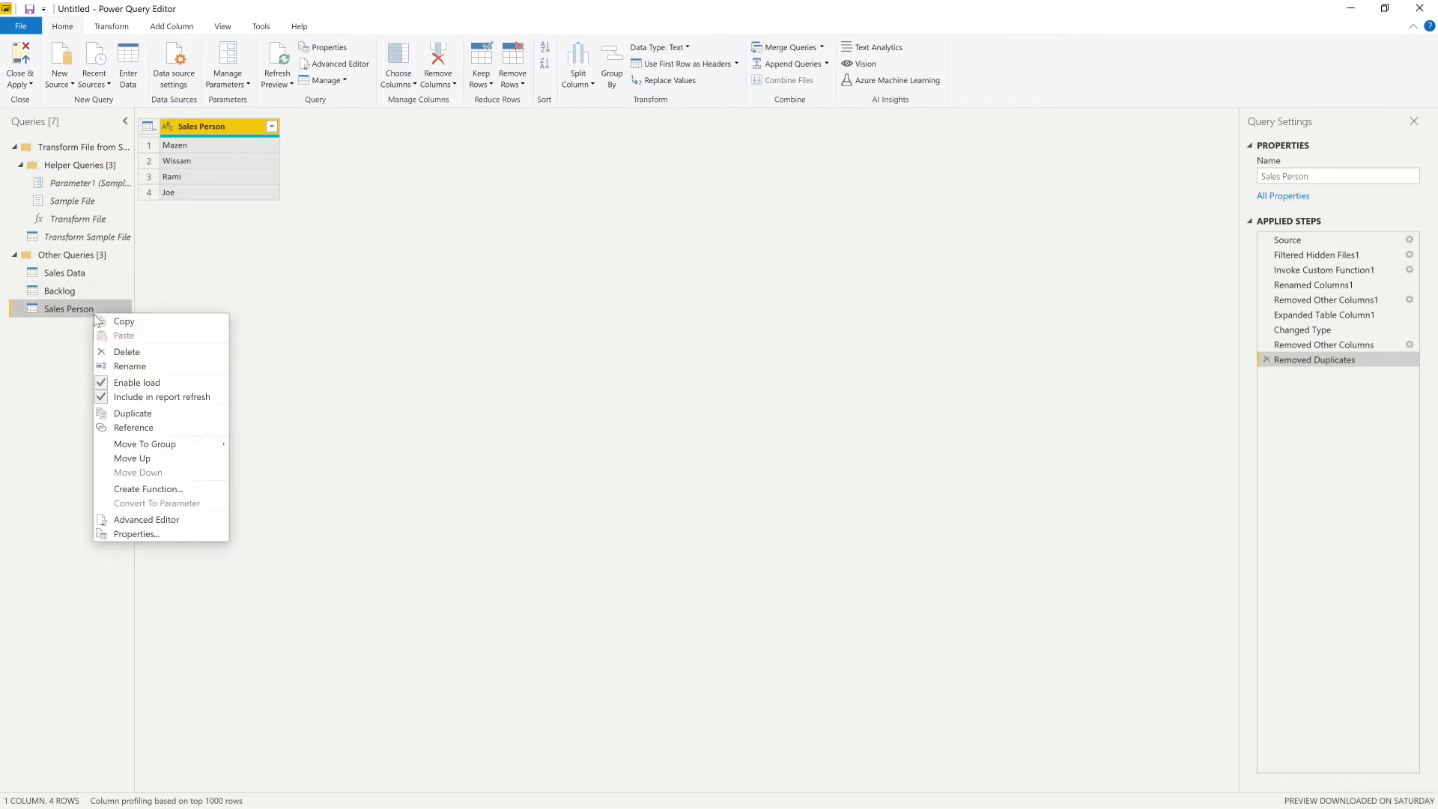
left_click(125, 413)
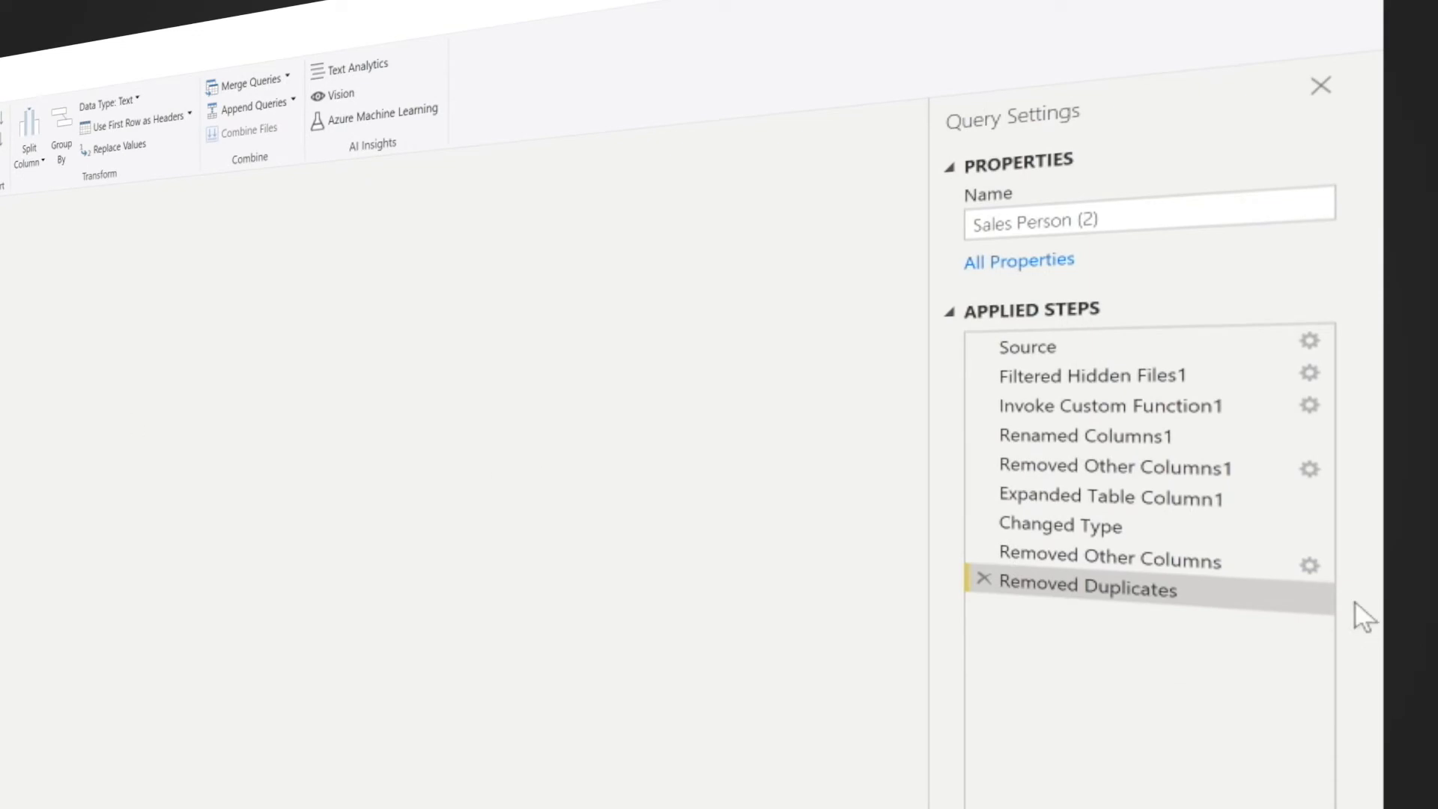
left_click(1313, 568)
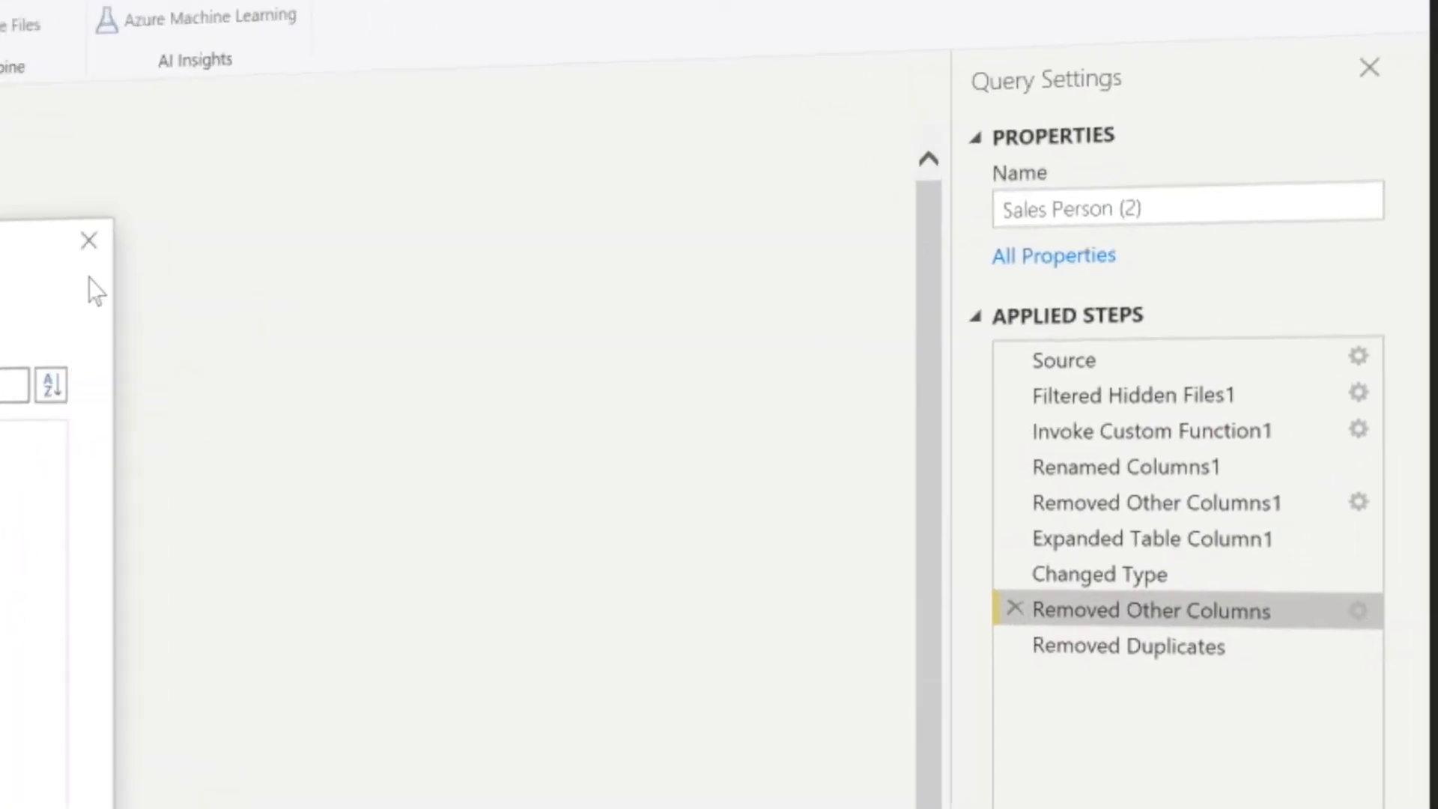
left_click(548, 422)
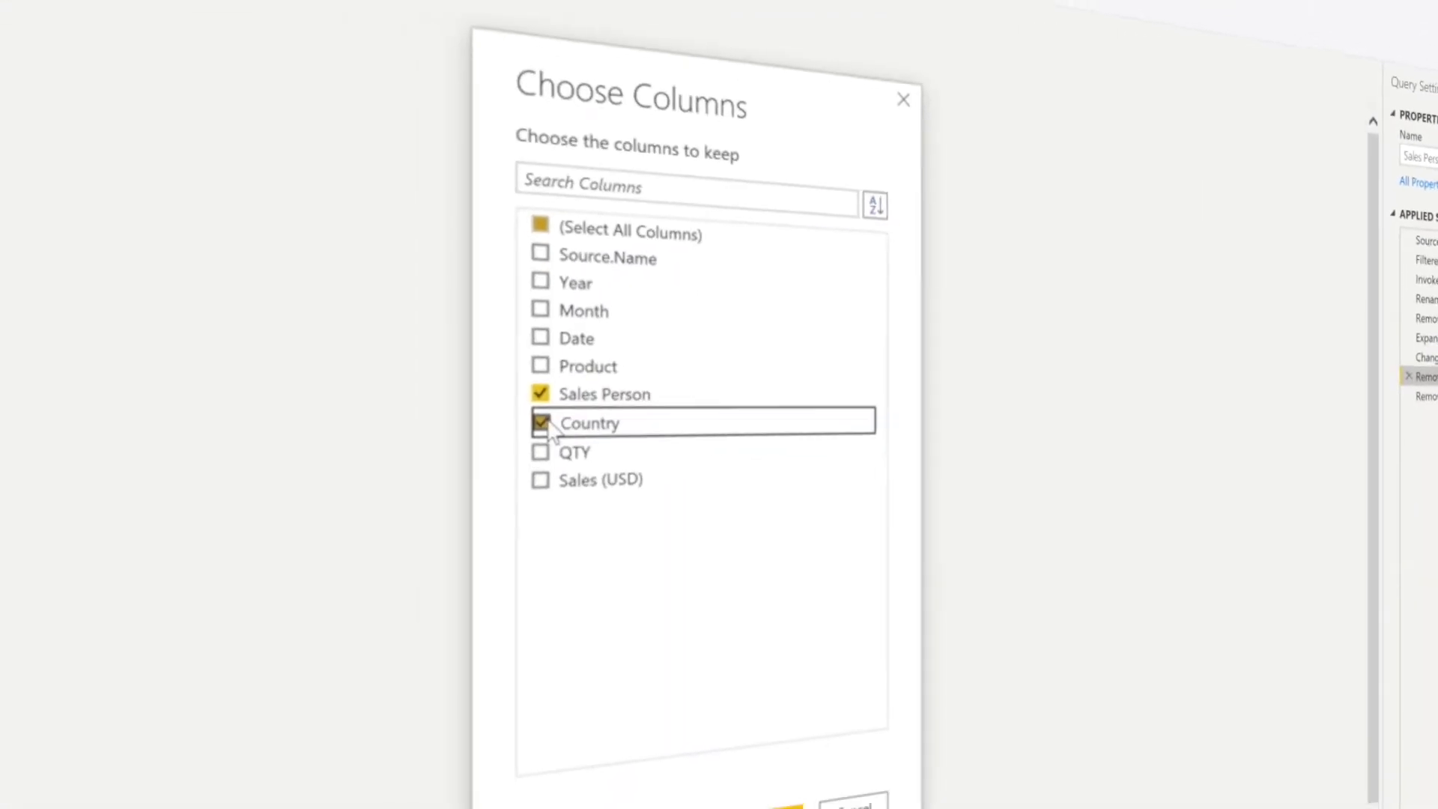
left_click(547, 396)
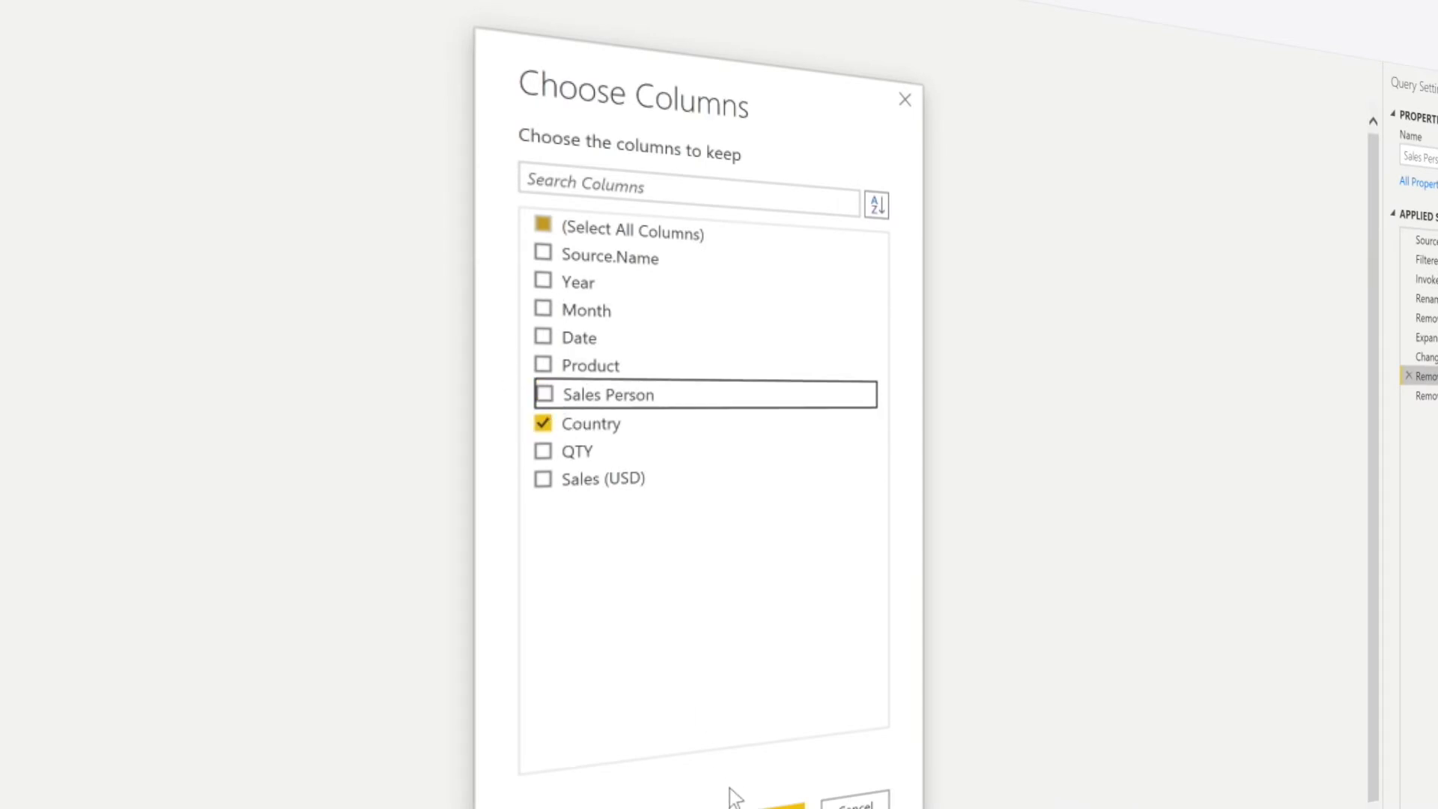
left_click(775, 805)
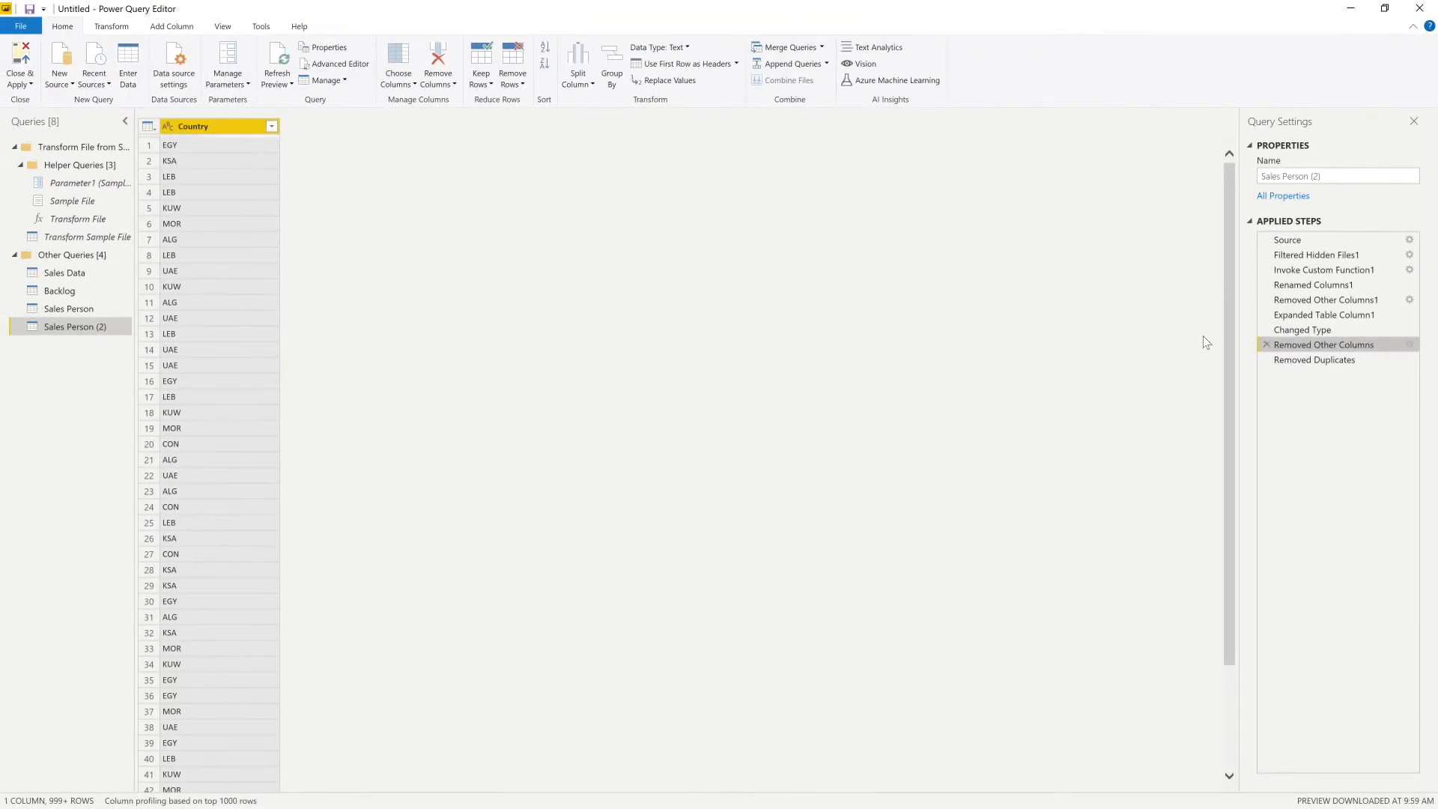
left_click(1314, 360)
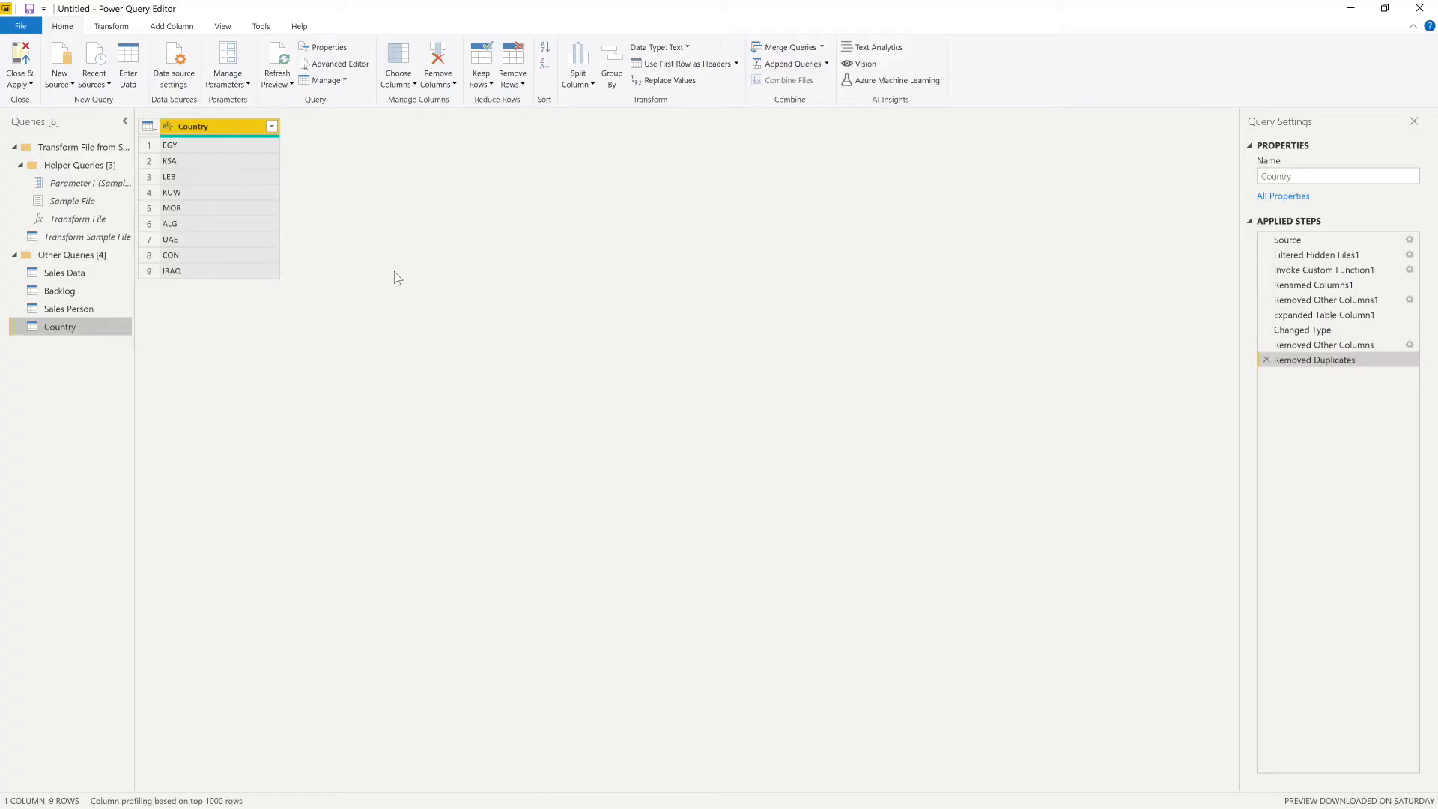
Duplicate the Country query and change its Removed Other Columns step to keep only the Product column with duplicates removed
right_click(58, 330)
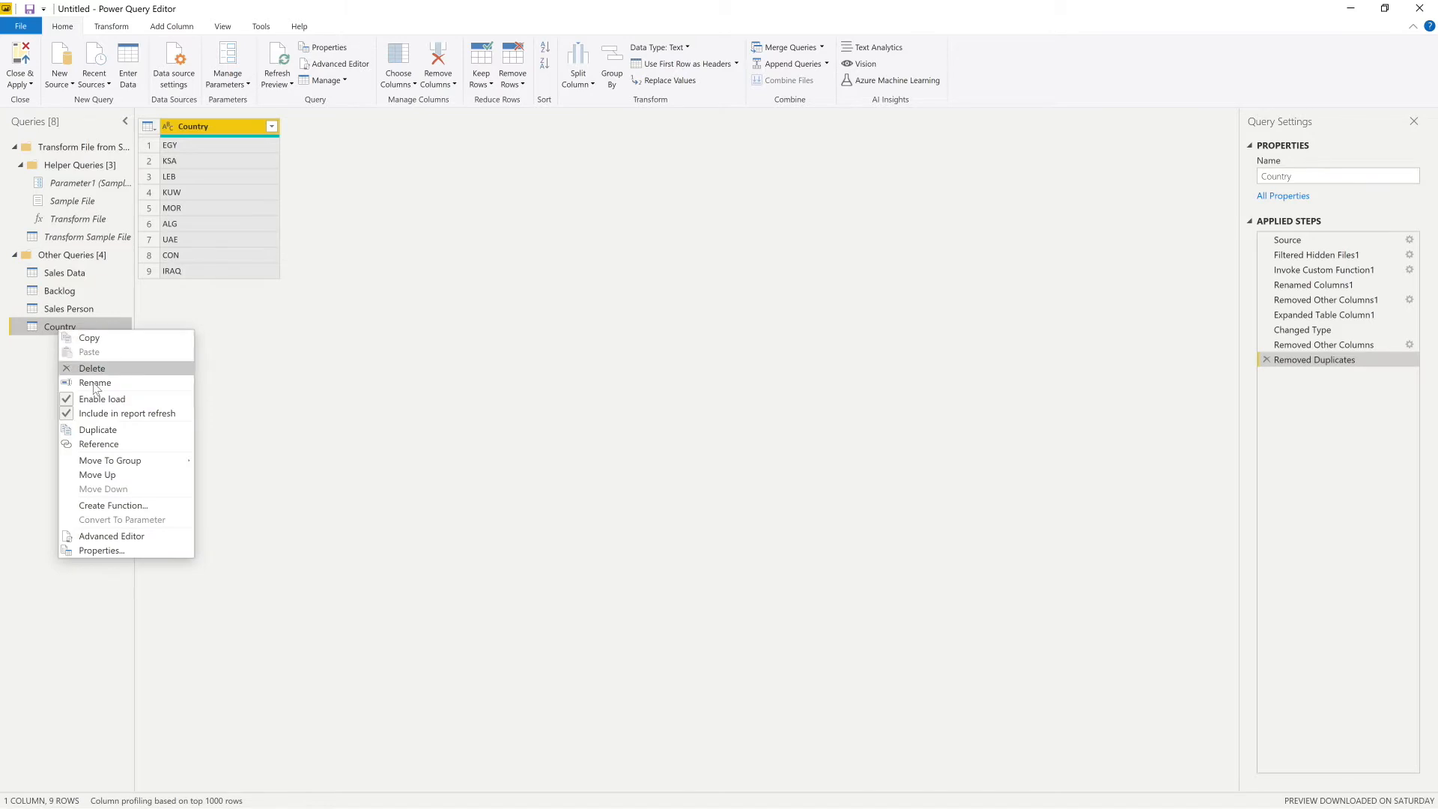
left_click(97, 430)
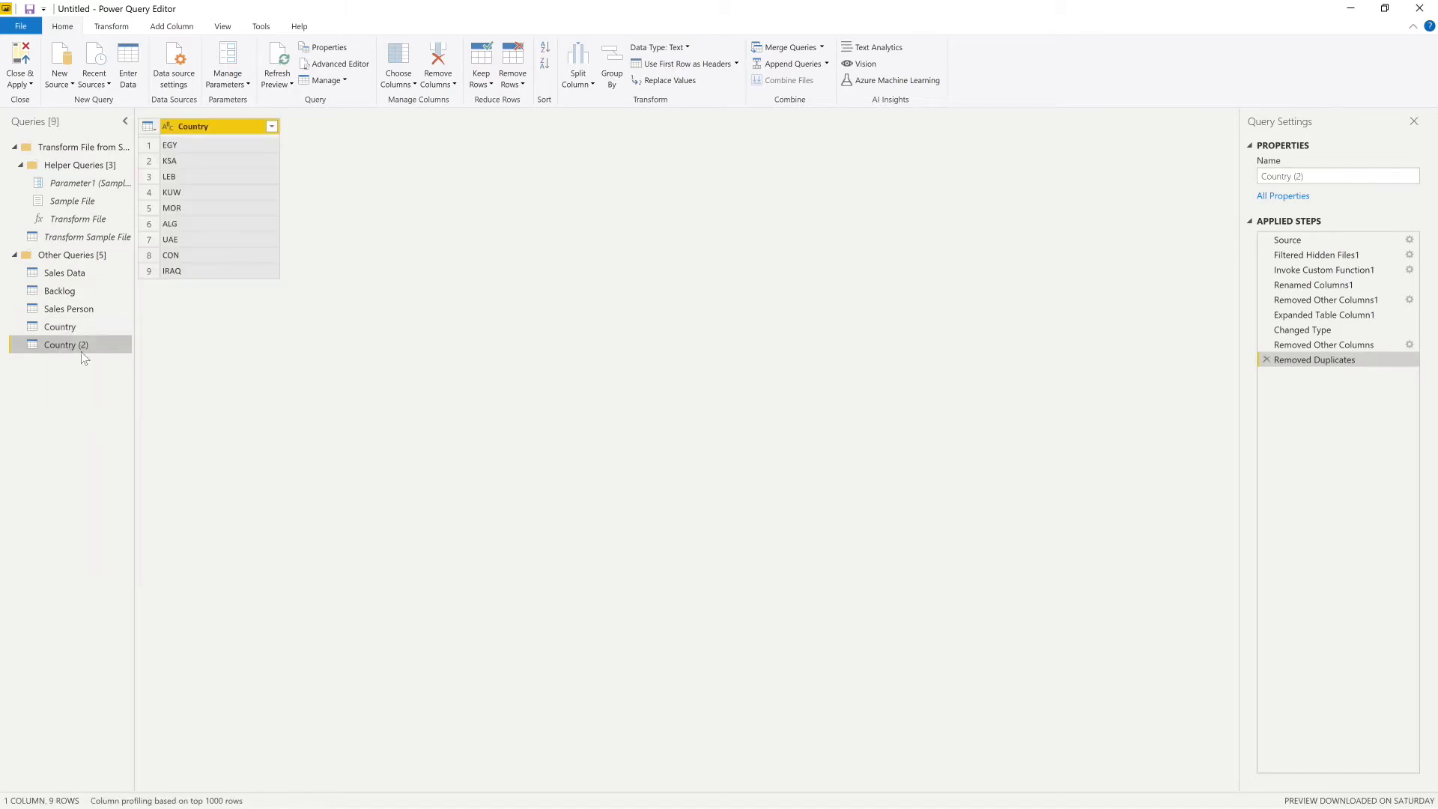
left_click(1398, 343)
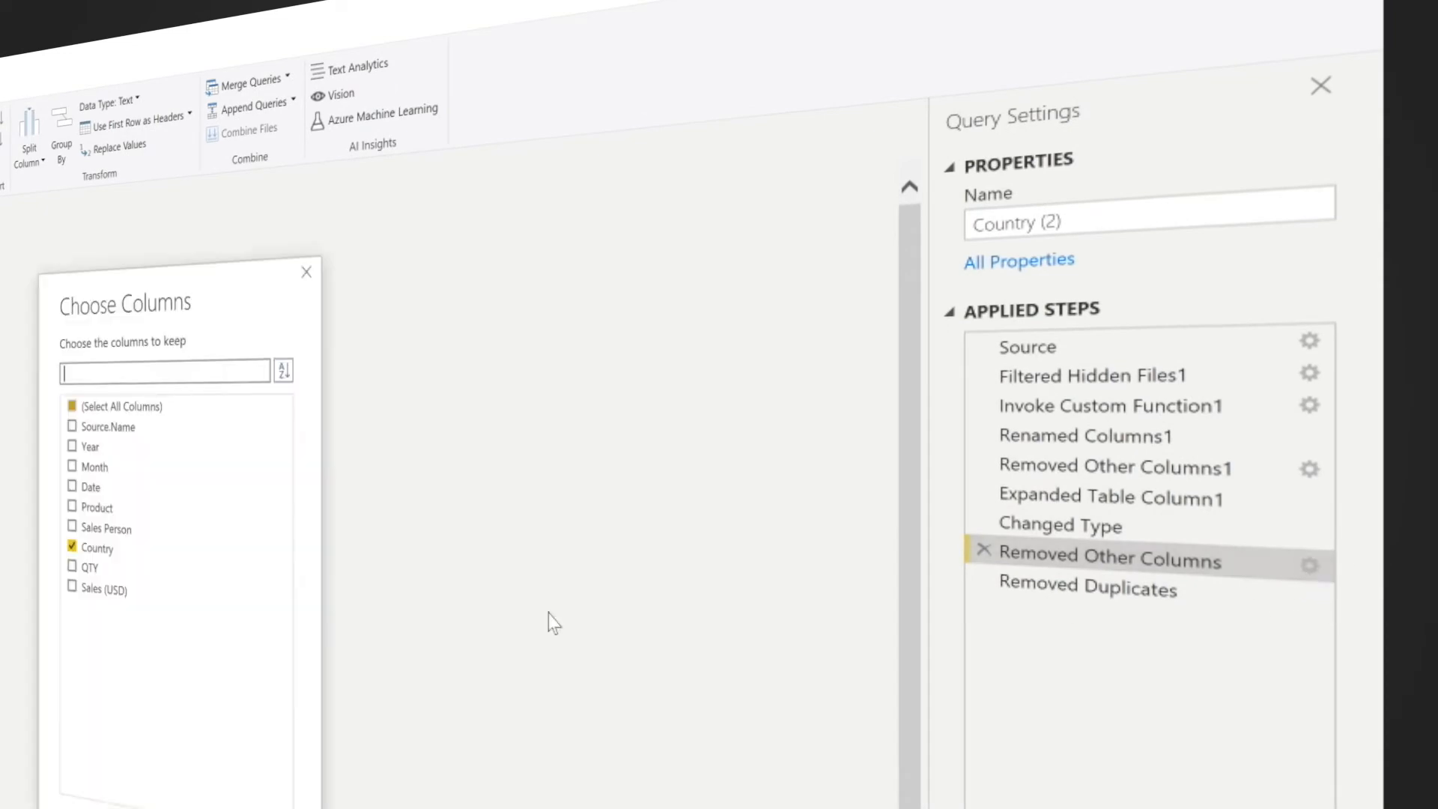
left_click(72, 546)
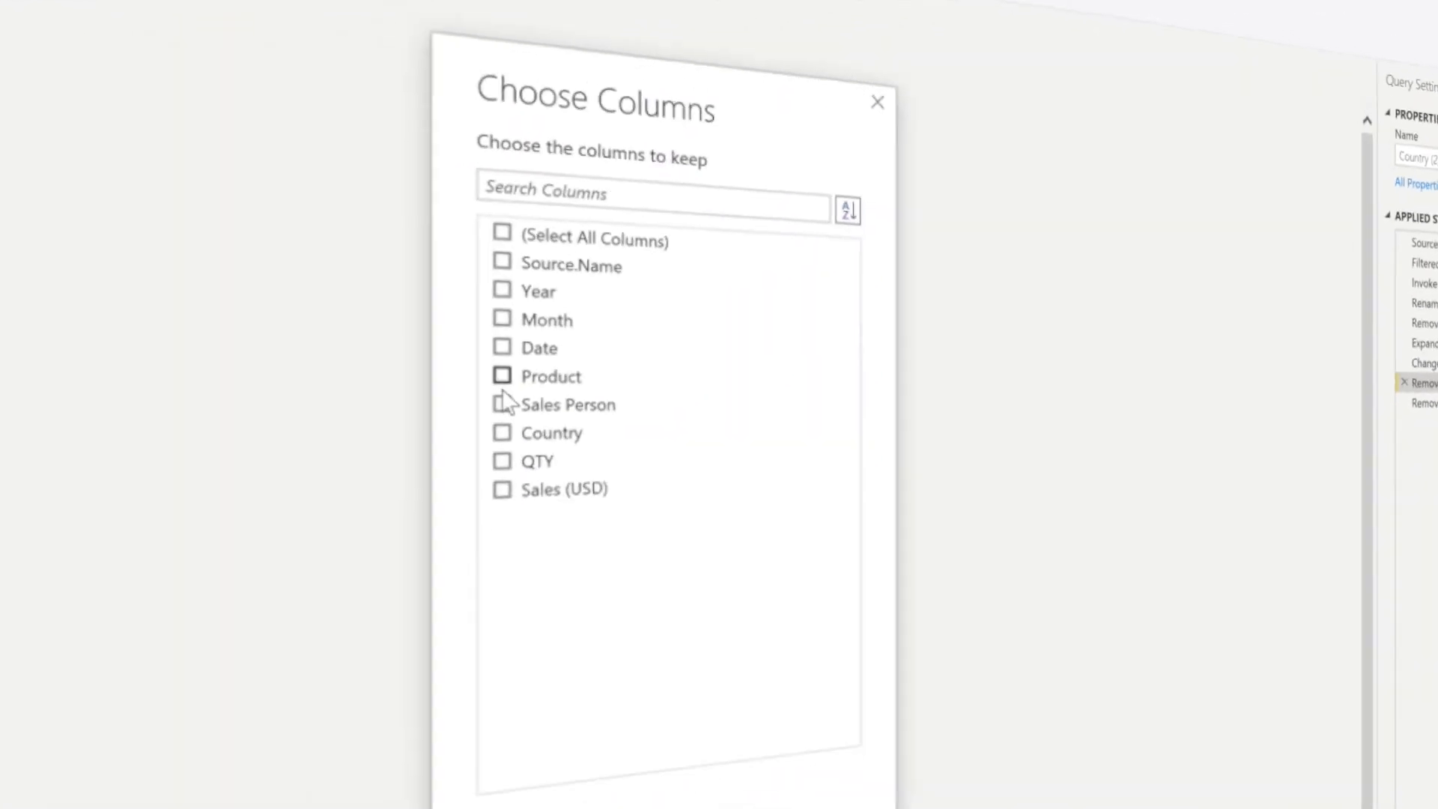
left_click(72, 507)
left_click(765, 800)
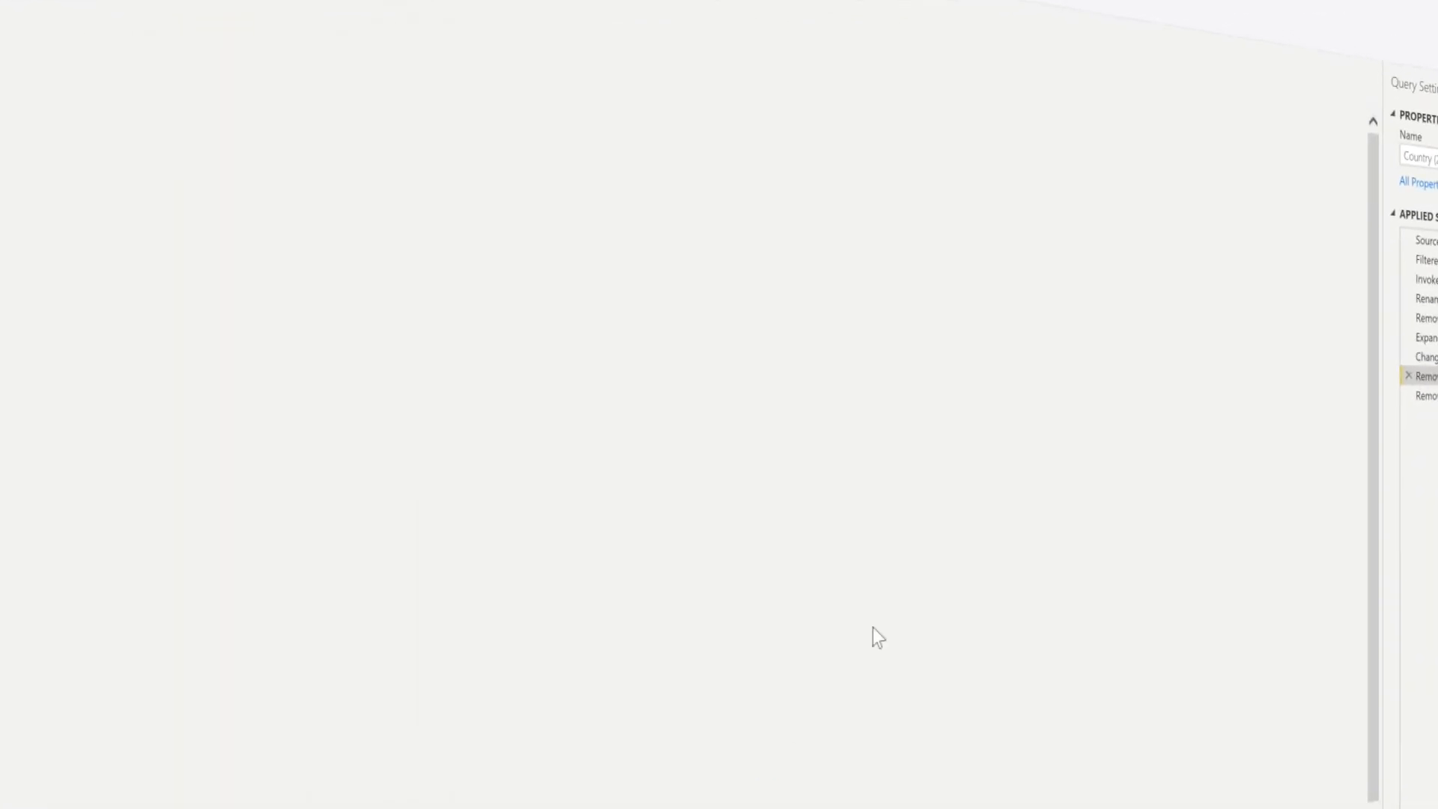
left_click(1313, 361)
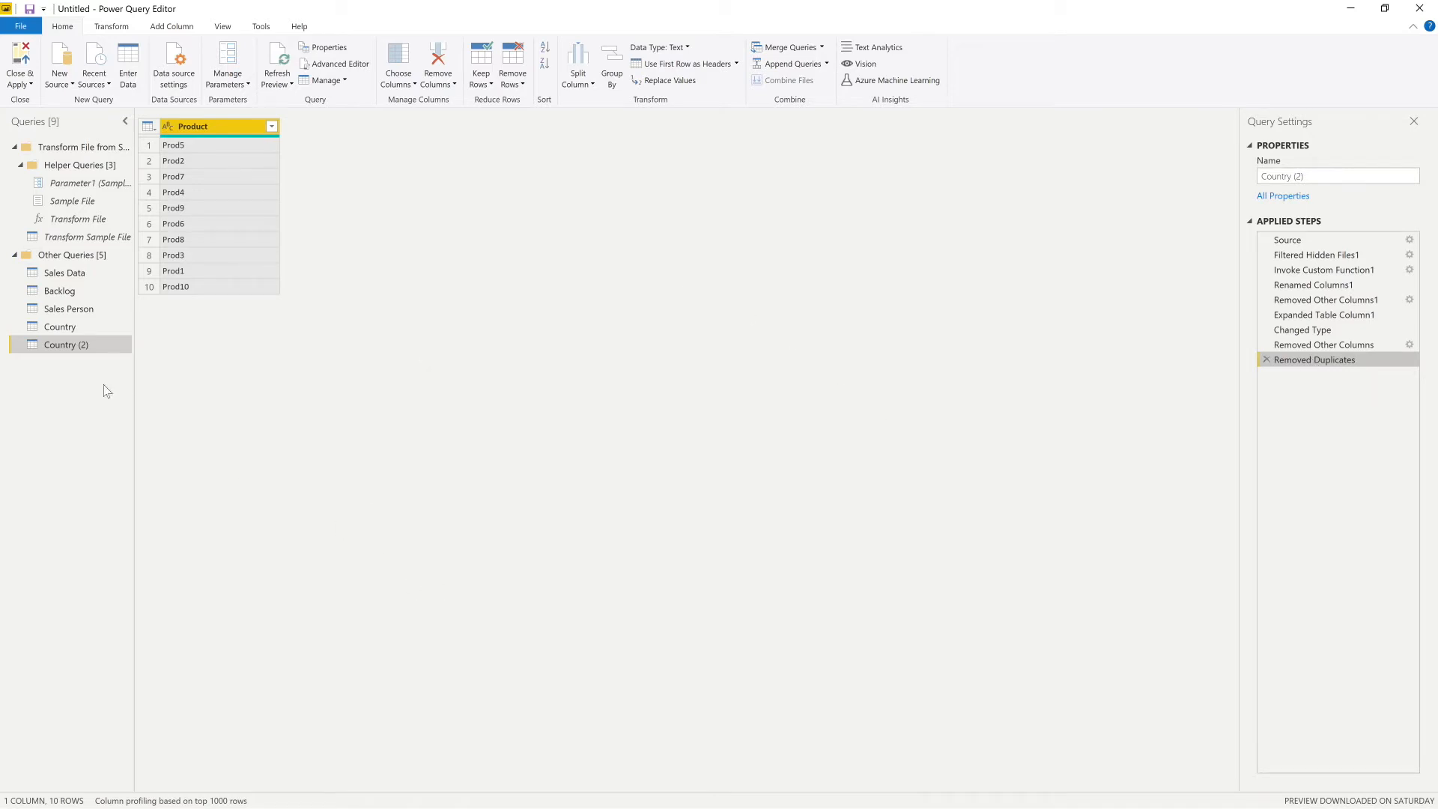
Rename the Country (2) query as Product, and close the query editor while applying the changes to the model
right_click(101, 345)
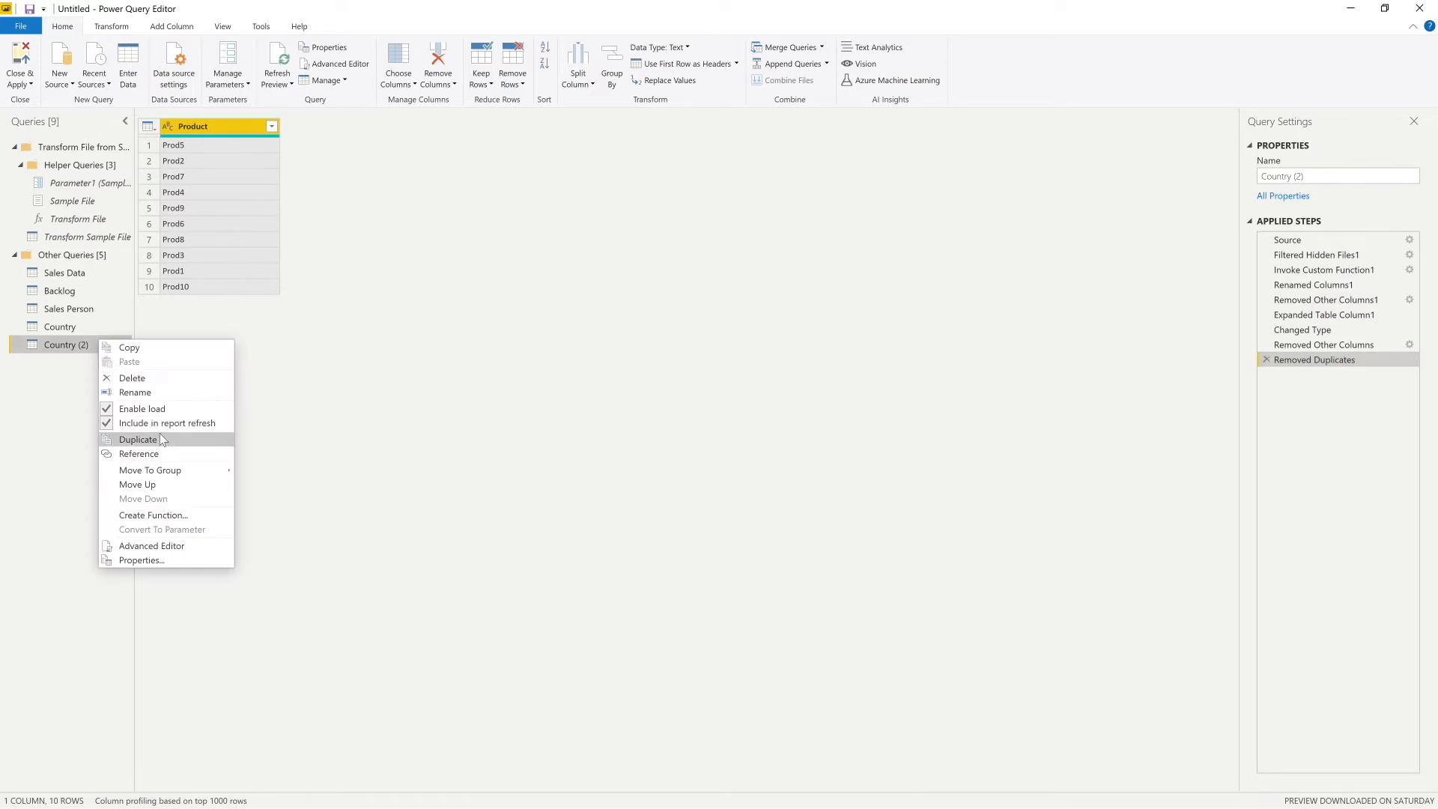
left_click(135, 392)
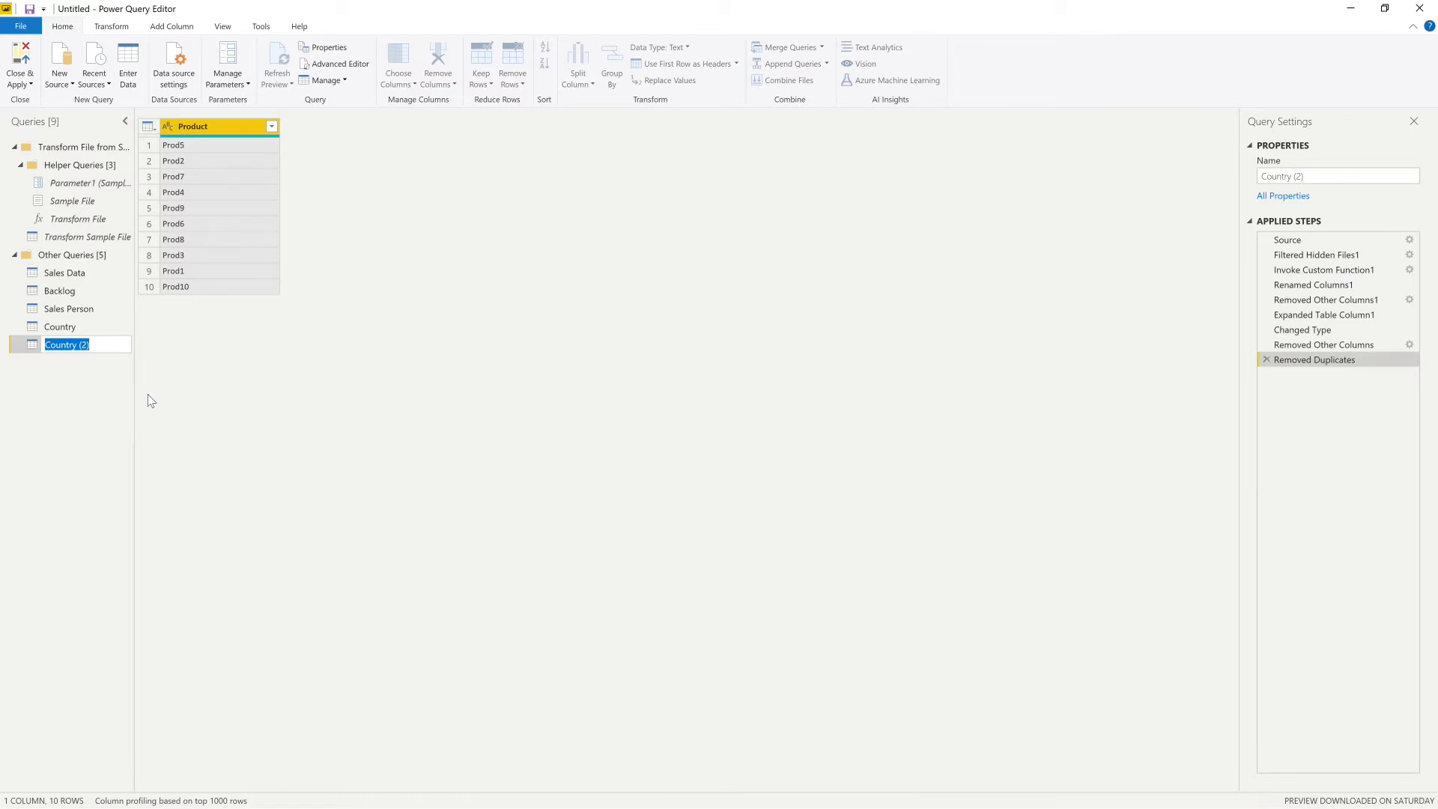
type("Product")
key("Return")
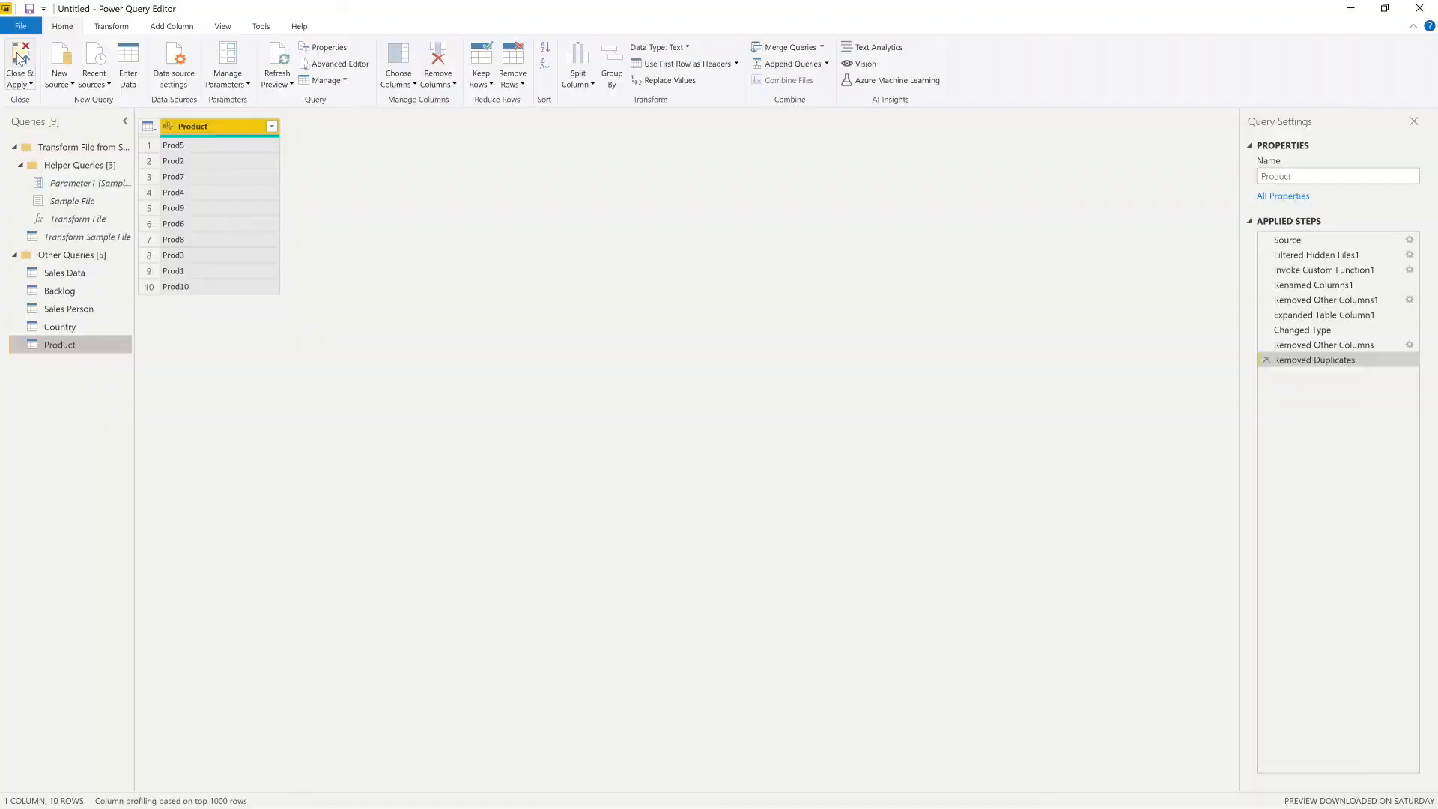
left_click(18, 58)
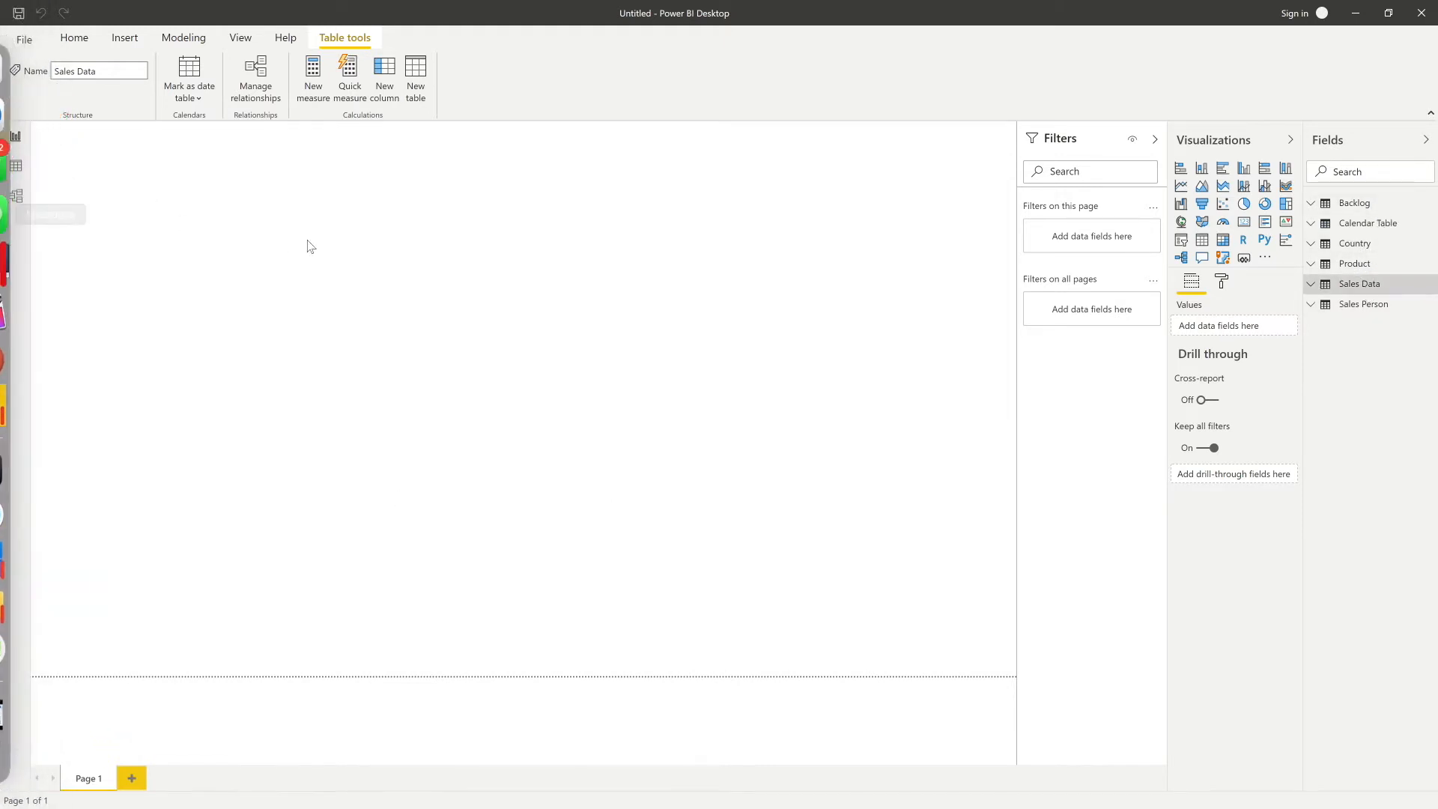
Examine the Calendar Table's rows and formula in the data view
left_click(27, 171)
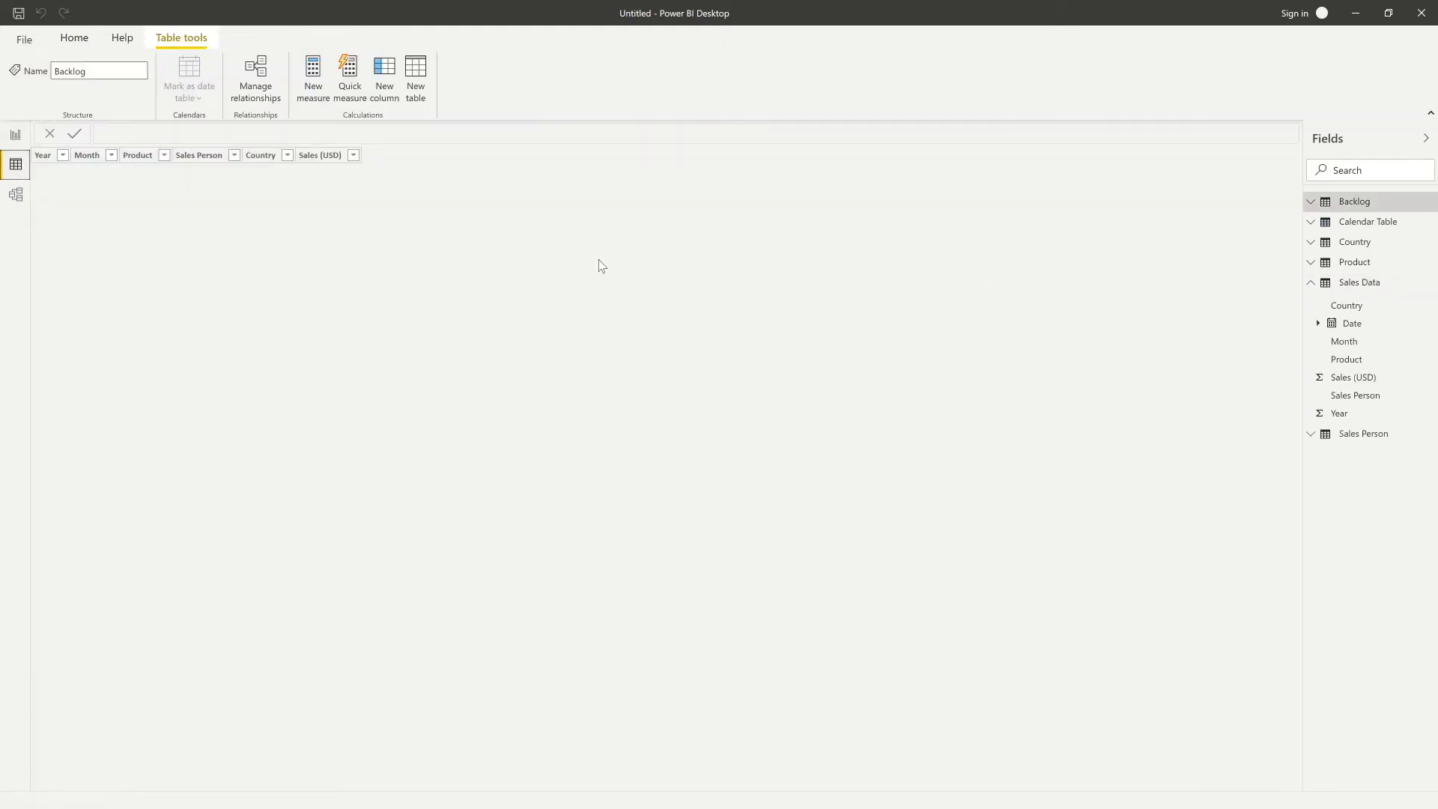
left_click(1376, 229)
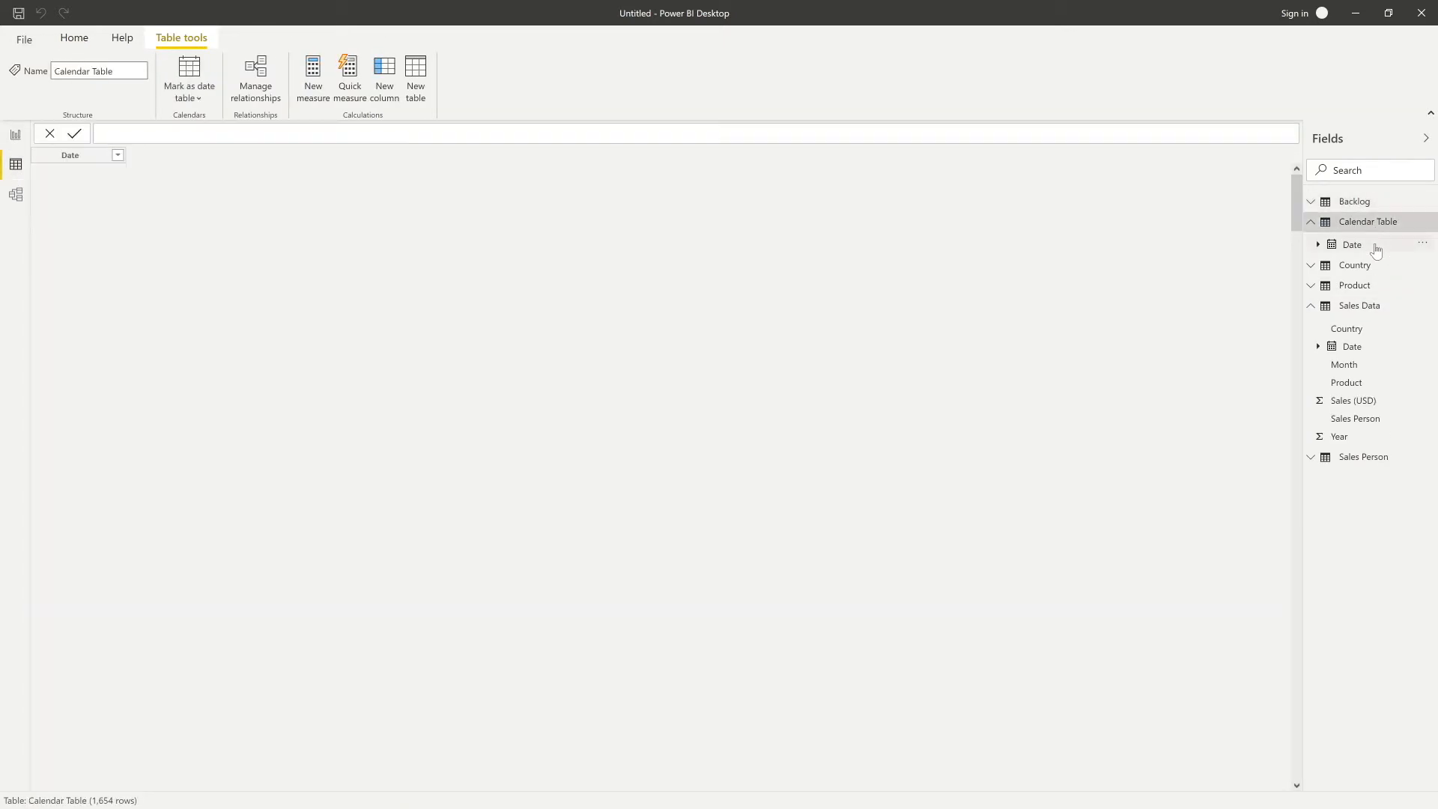
left_click(1324, 225)
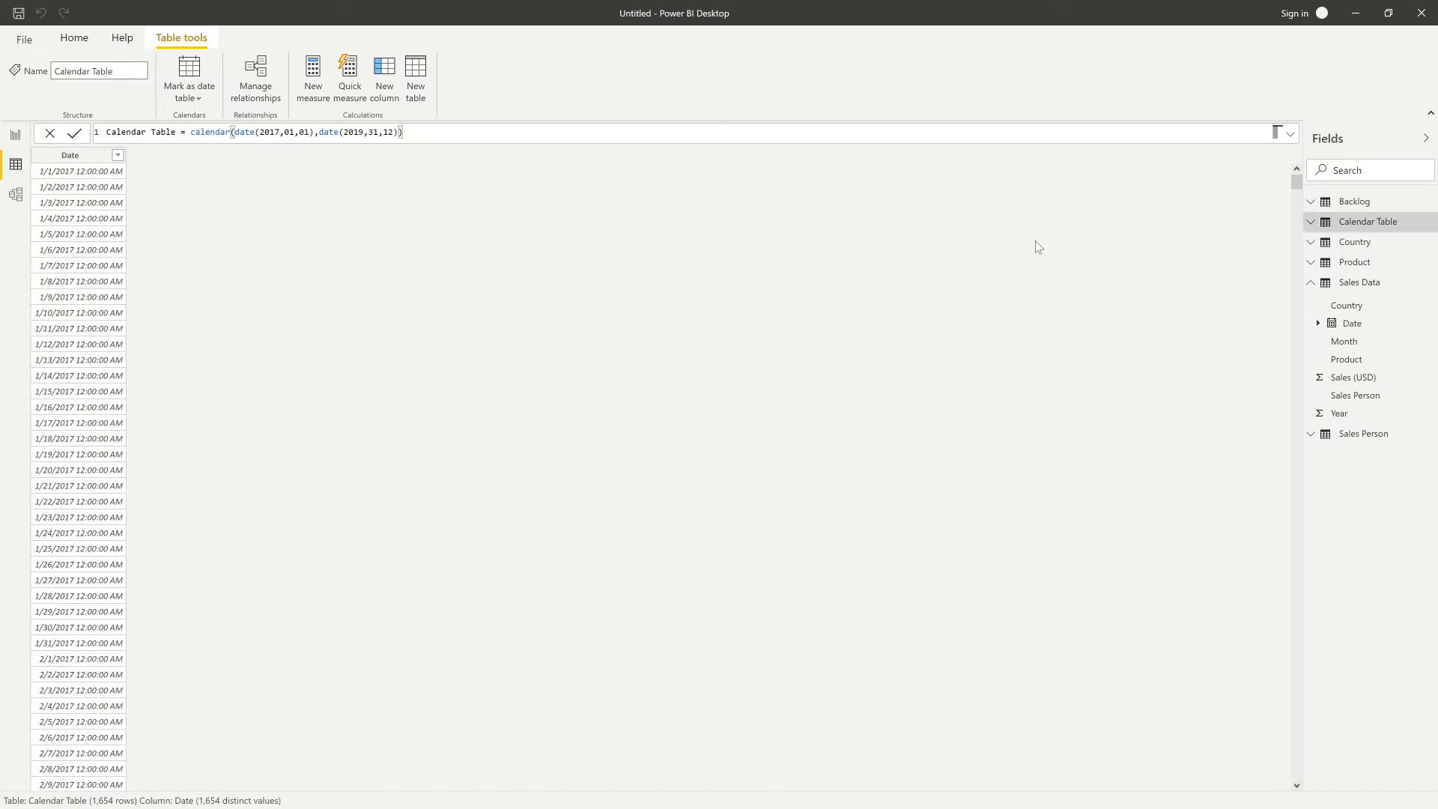
Line up the Calendar Table, Country, Product and Sales Person tables in a row above Sales Data and Backlog in the model view
left_click(17, 196)
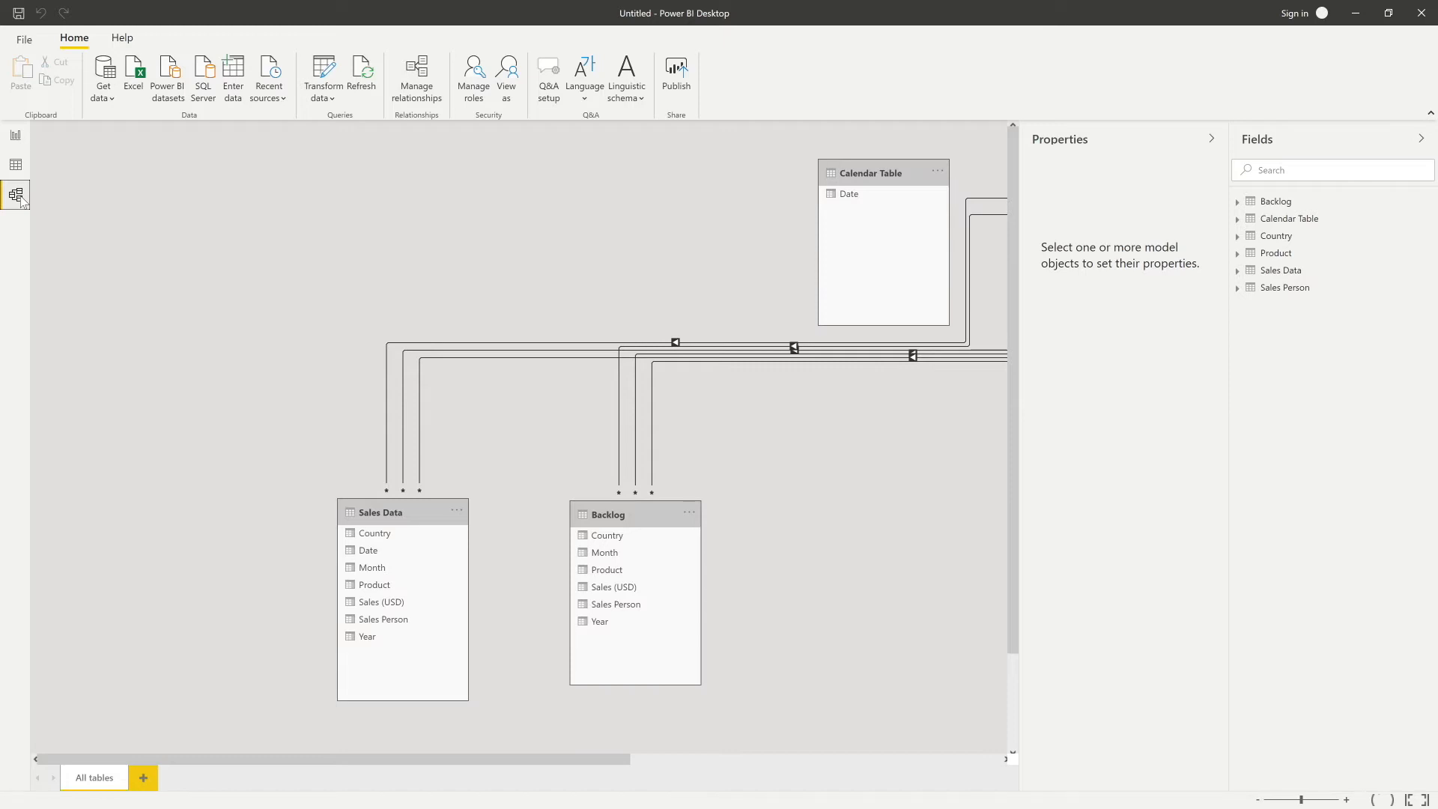
left_click_drag(883, 171, 158, 100)
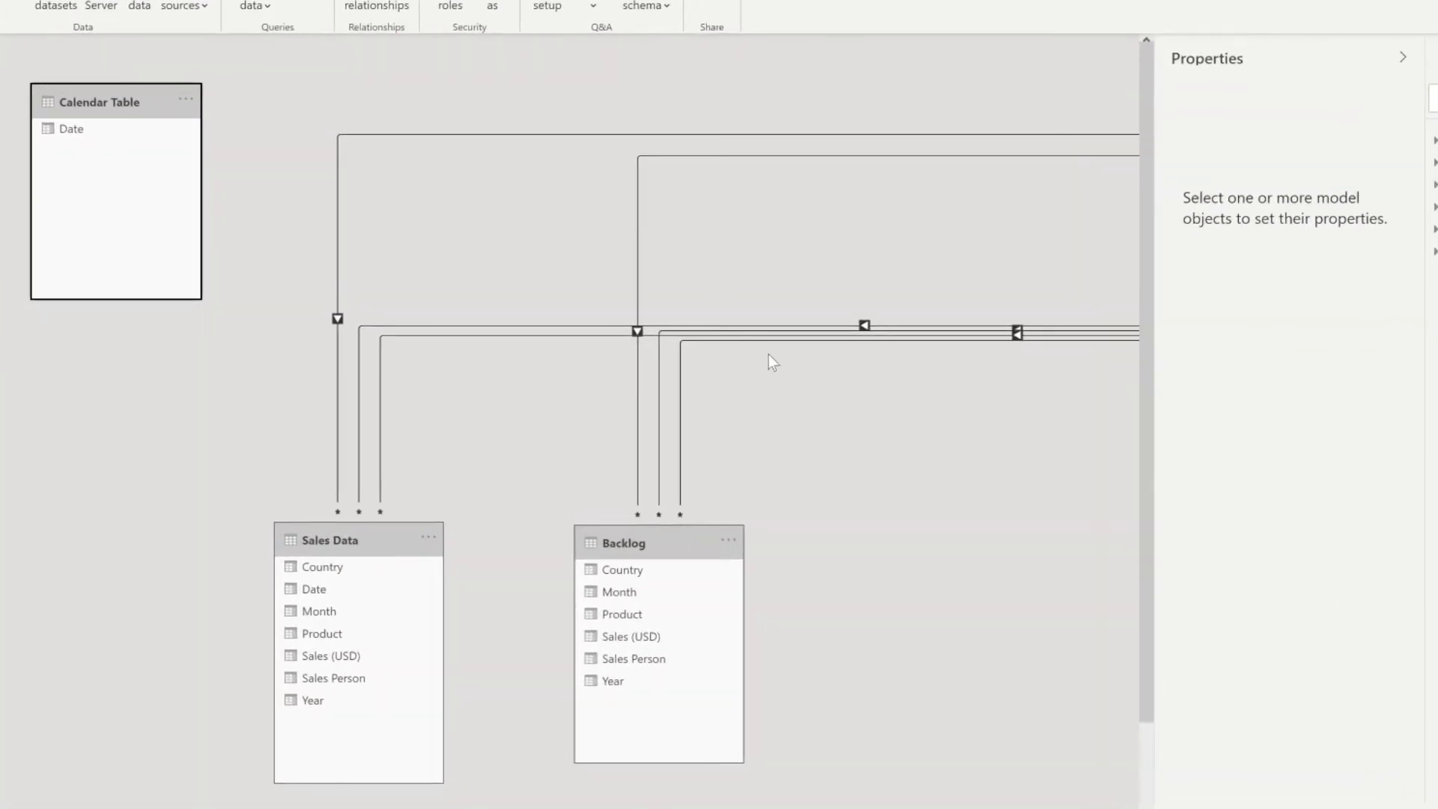
left_click(1403, 57)
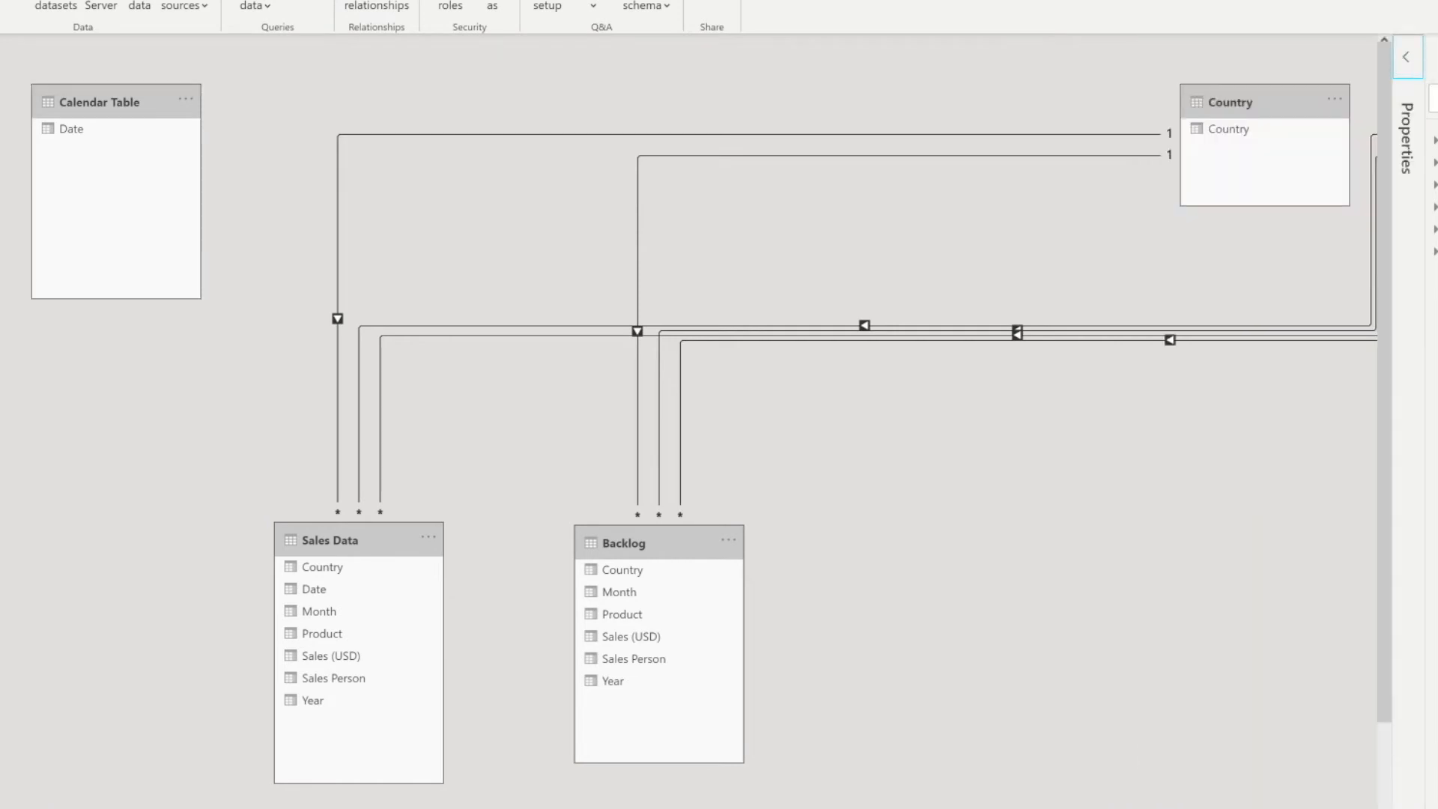
left_click_drag(1253, 101, 330, 111)
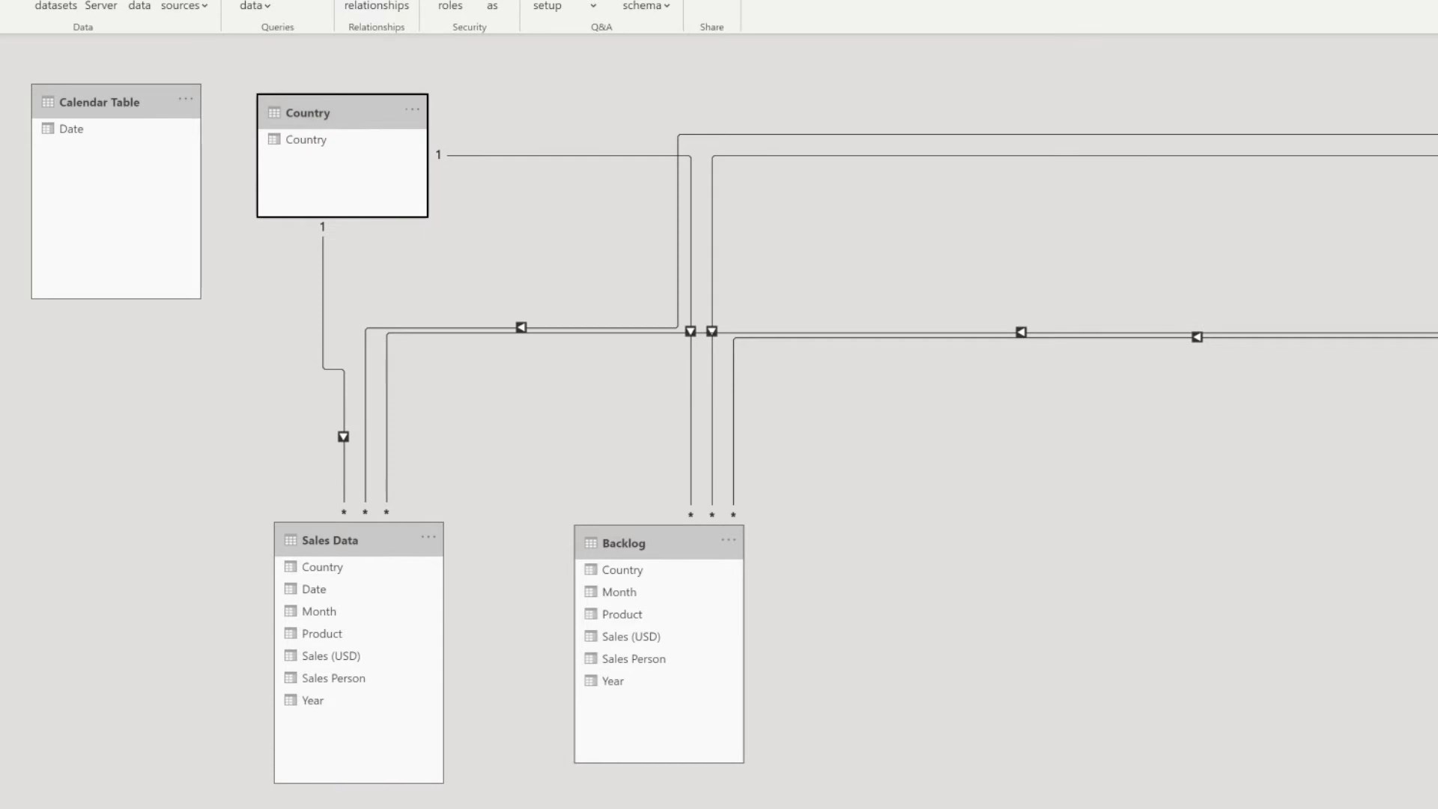
left_click_drag(1437, 101, 573, 66)
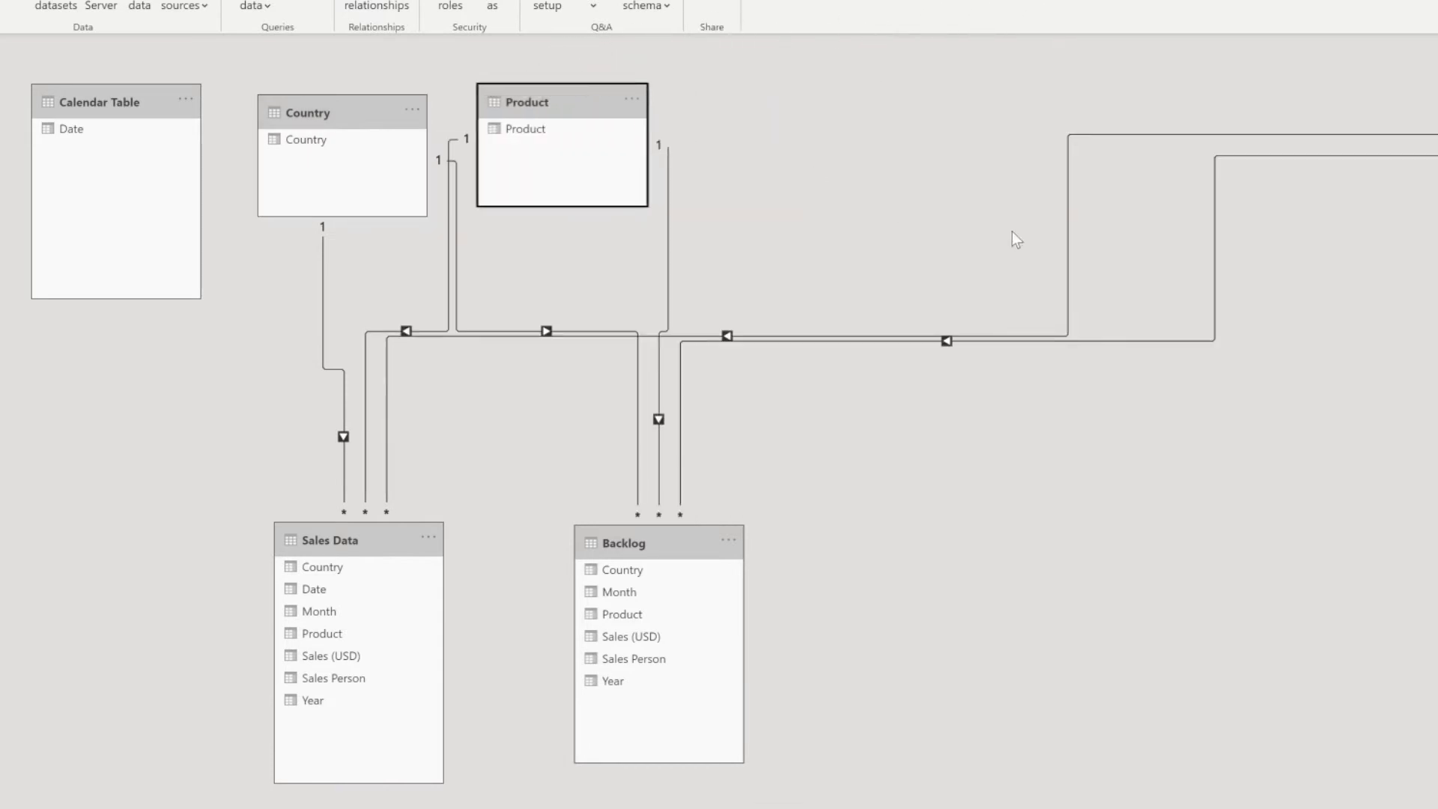
scroll(1319, 148, "right", 3)
left_click_drag(1437, 112, 655, 120)
scroll(500, 313, "left", 2)
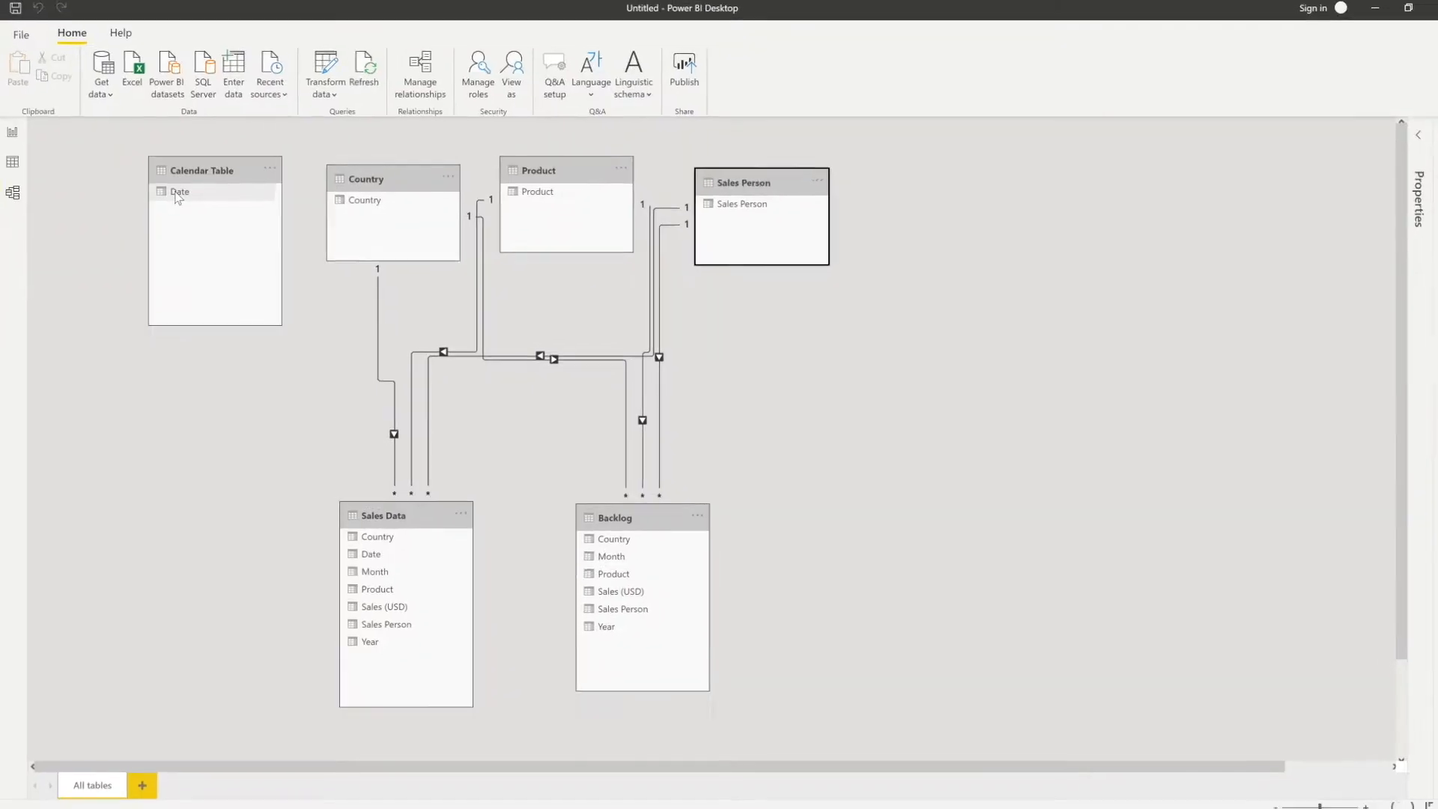
Create a relationship between the Calendar Table's Date field and the Date field of Sales Data
left_click_drag(170, 189, 396, 557)
mouse_move(533, 732)
left_mouse_down()
mouse_move(514, 777)
mouse_move(516, 726)
left_mouse_up()
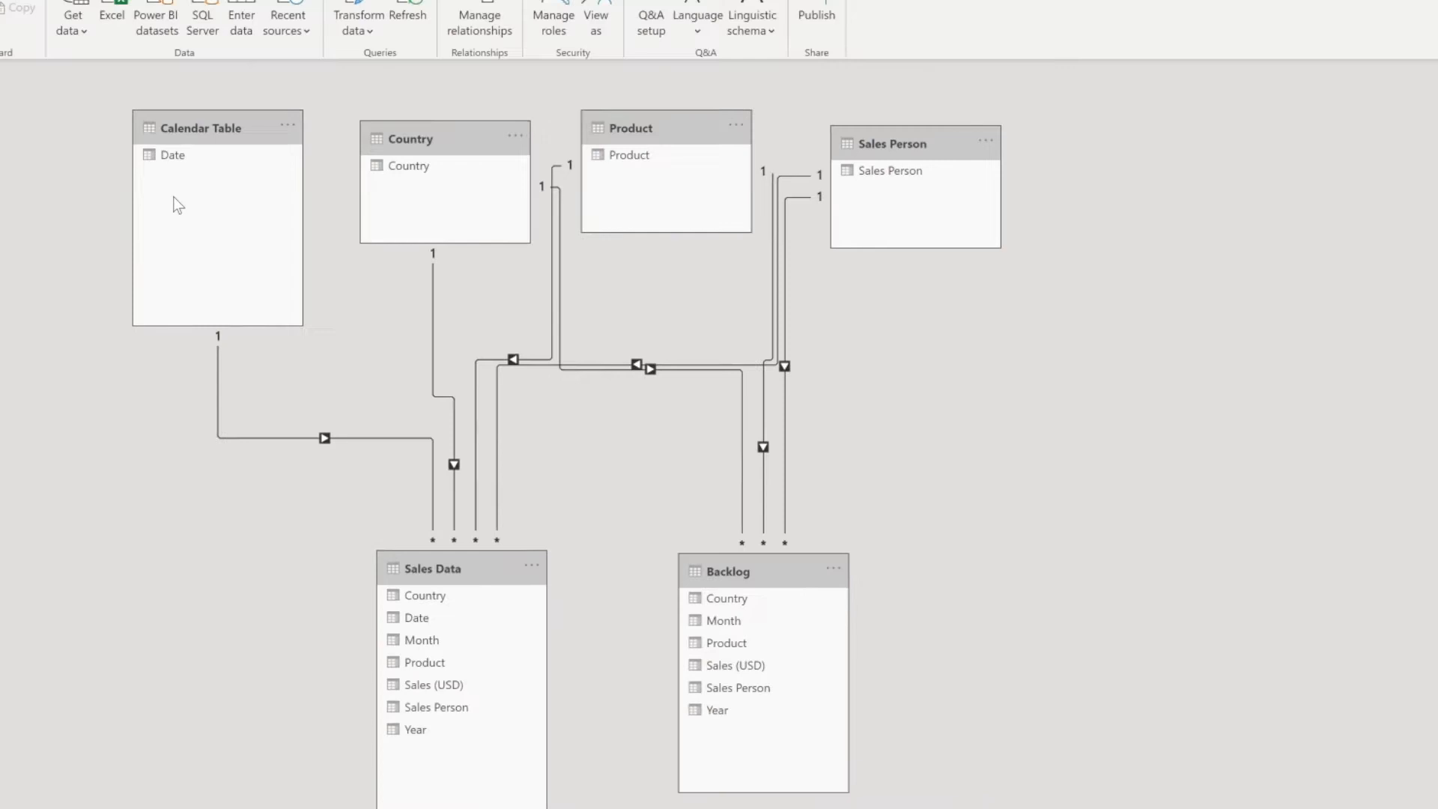
left_click_drag(284, 161, 728, 632)
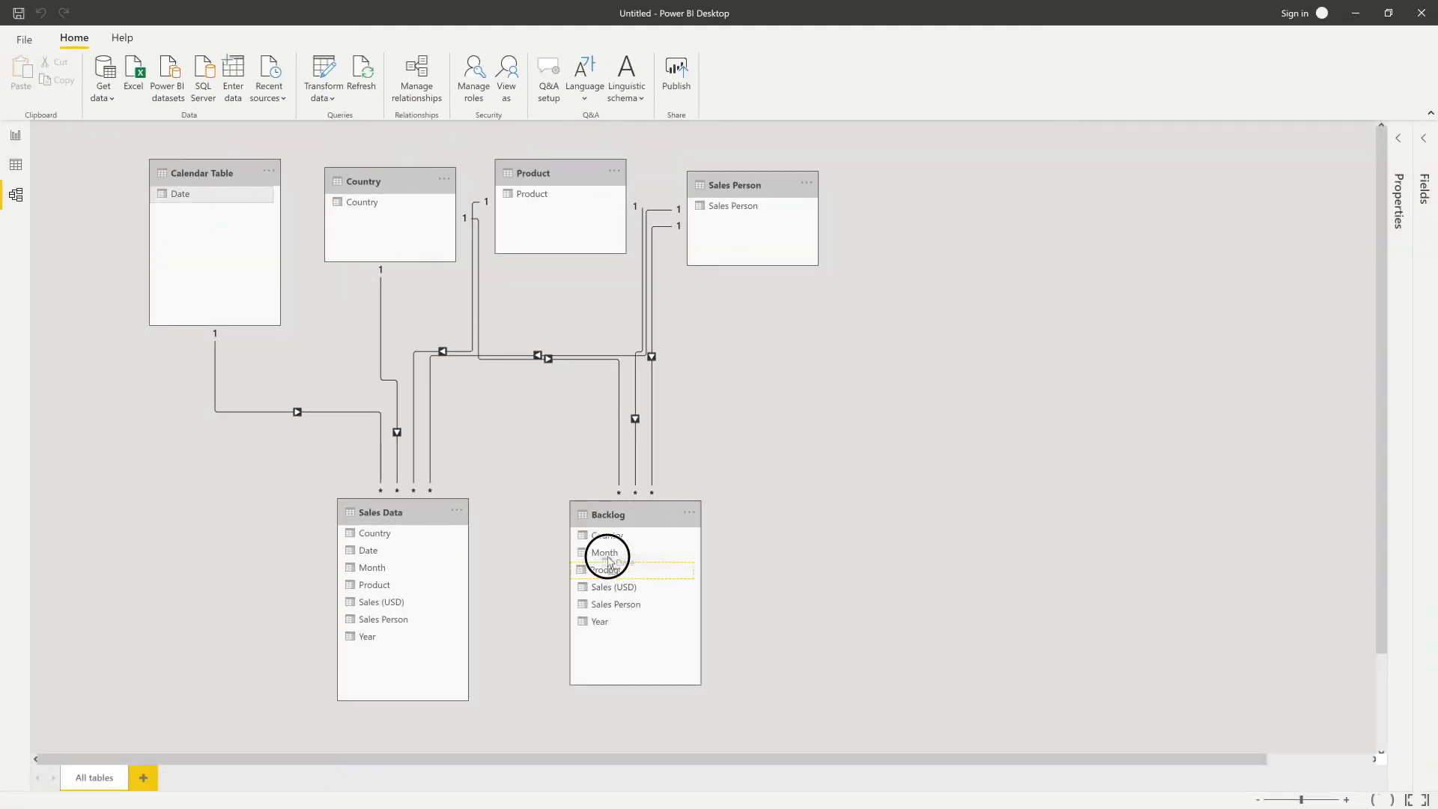
left_click_drag(609, 561, 176, 239)
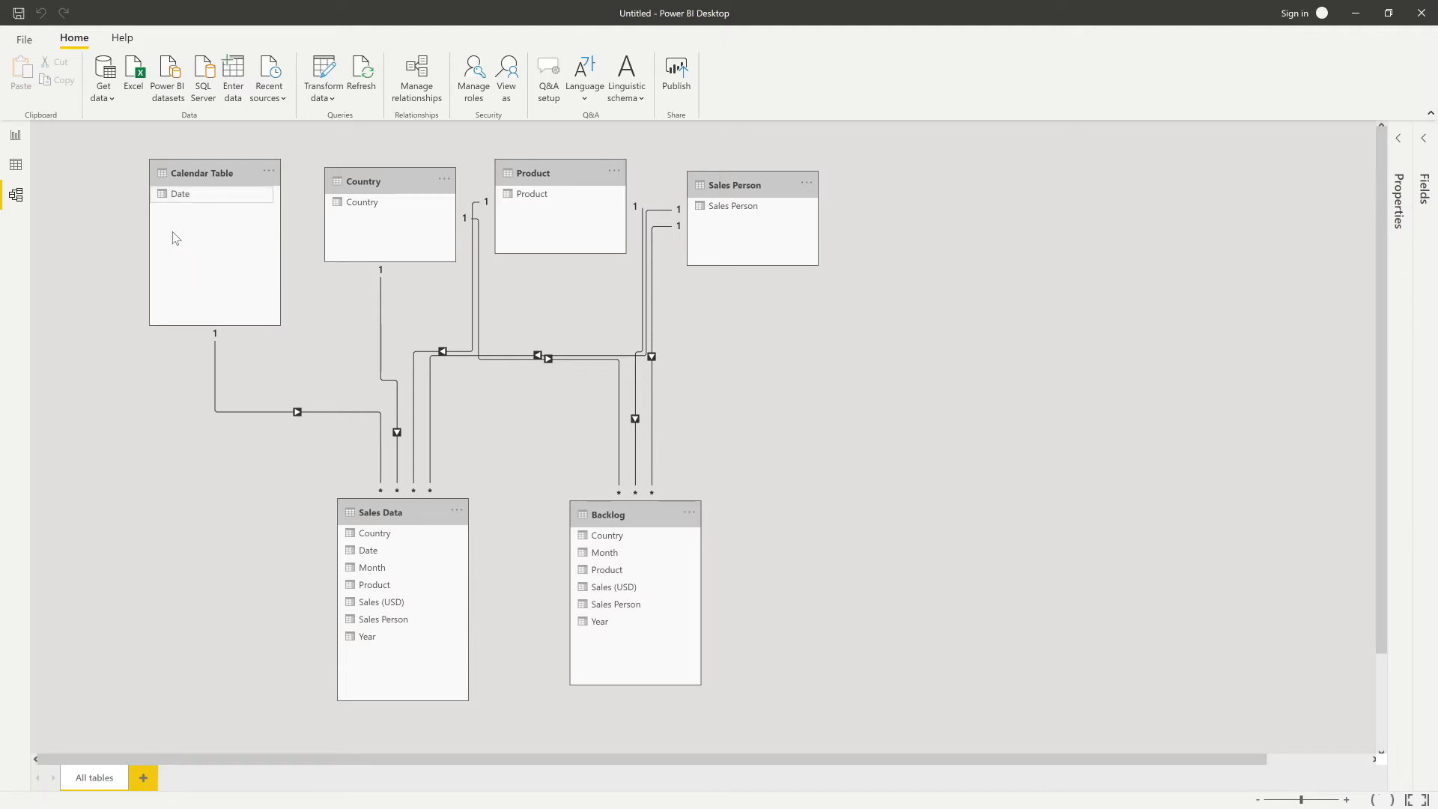
left_click(597, 360)
left_click_drag(797, 204, 560, 681)
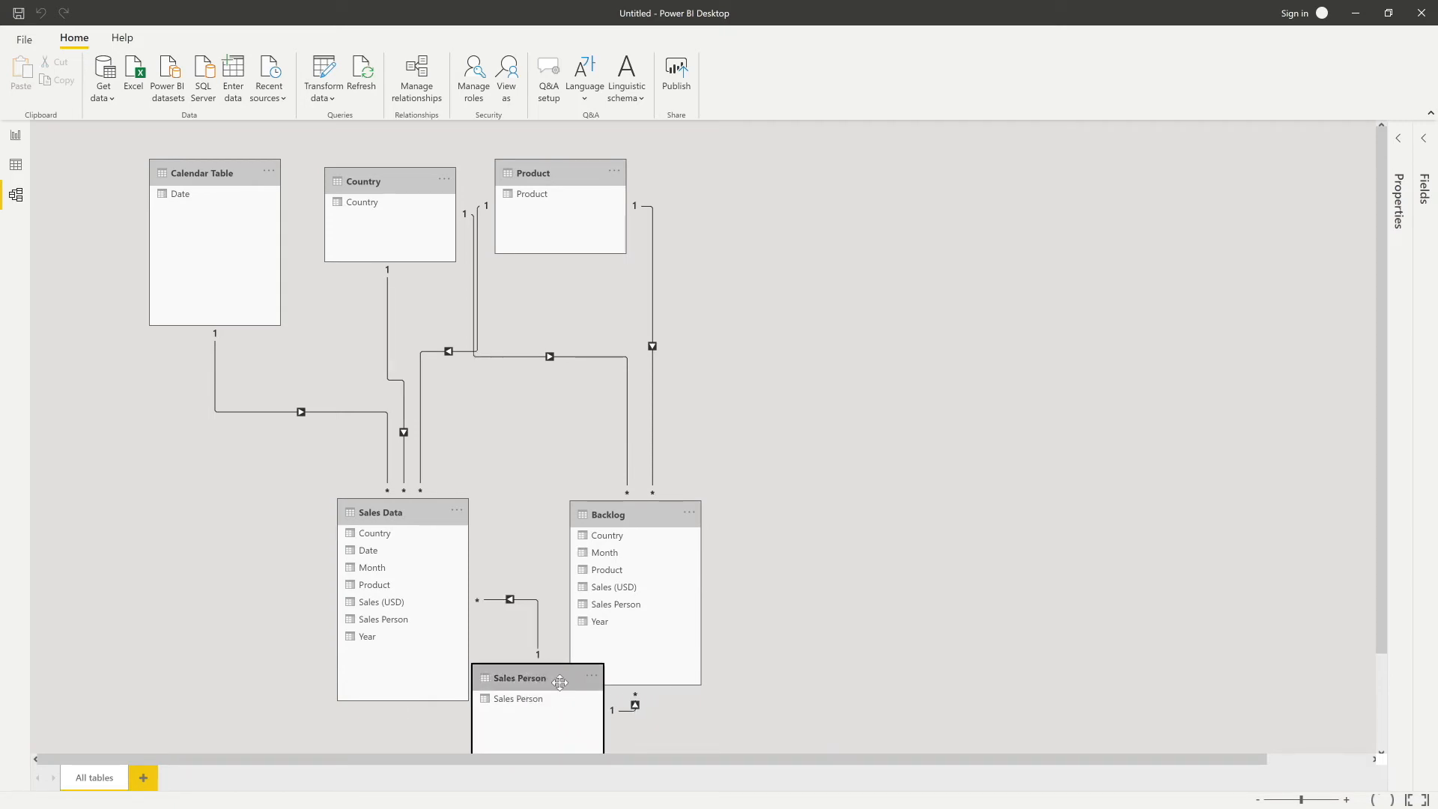
left_click_drag(501, 678, 743, 181)
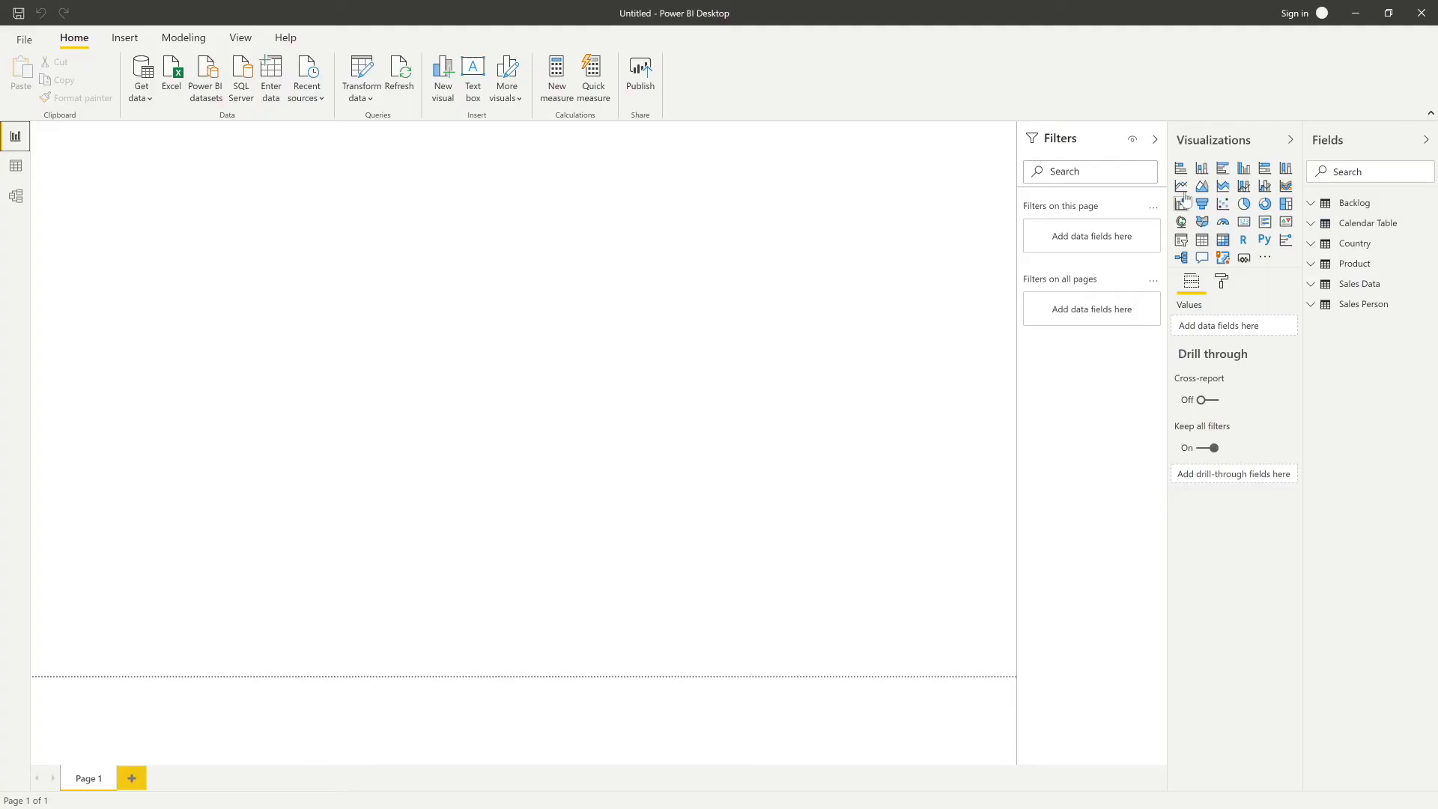
Insert a pie chart on report Page 1, move it lower on the canvas, and set Year from Sales Data as its legend
left_click(1244, 205)
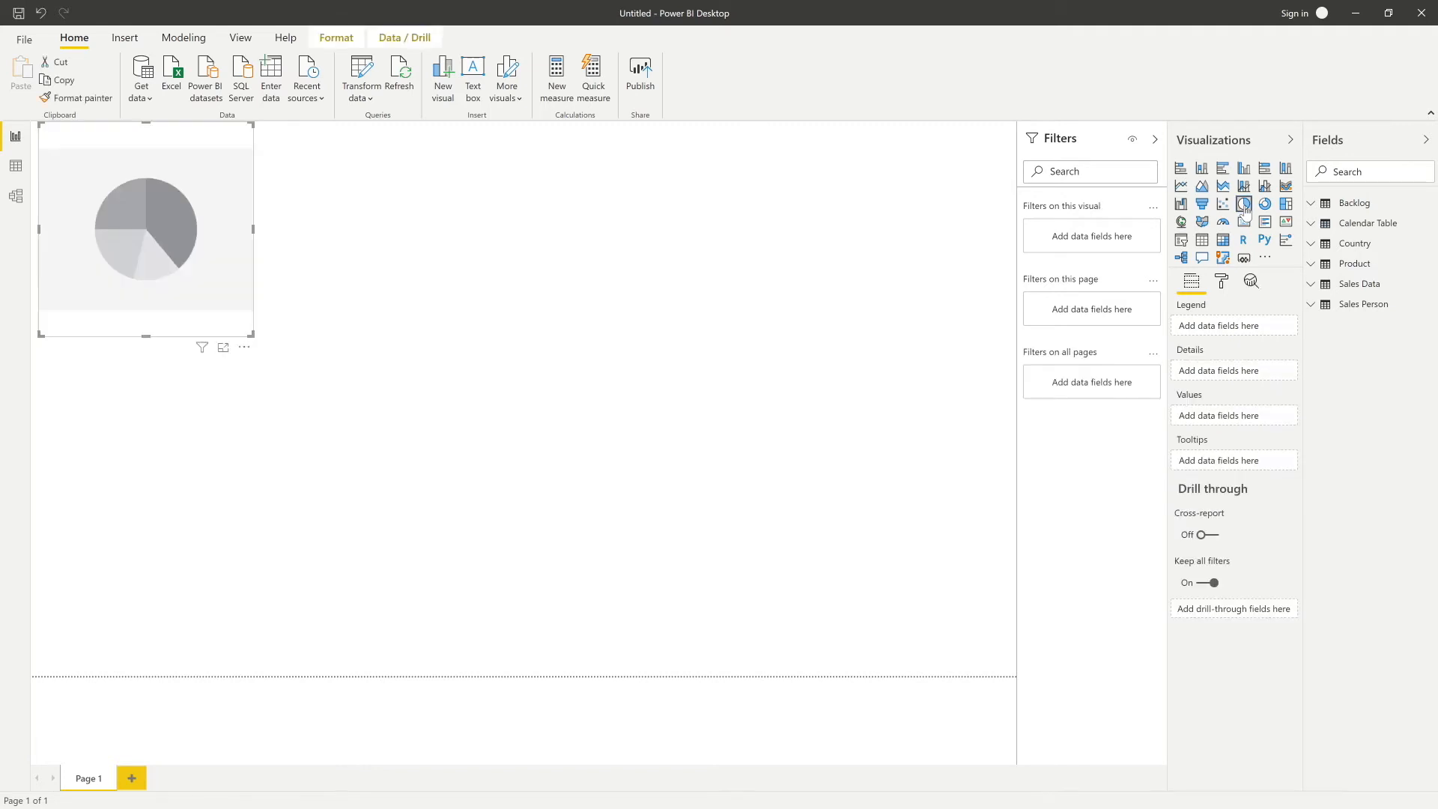
left_click_drag(190, 229, 240, 283)
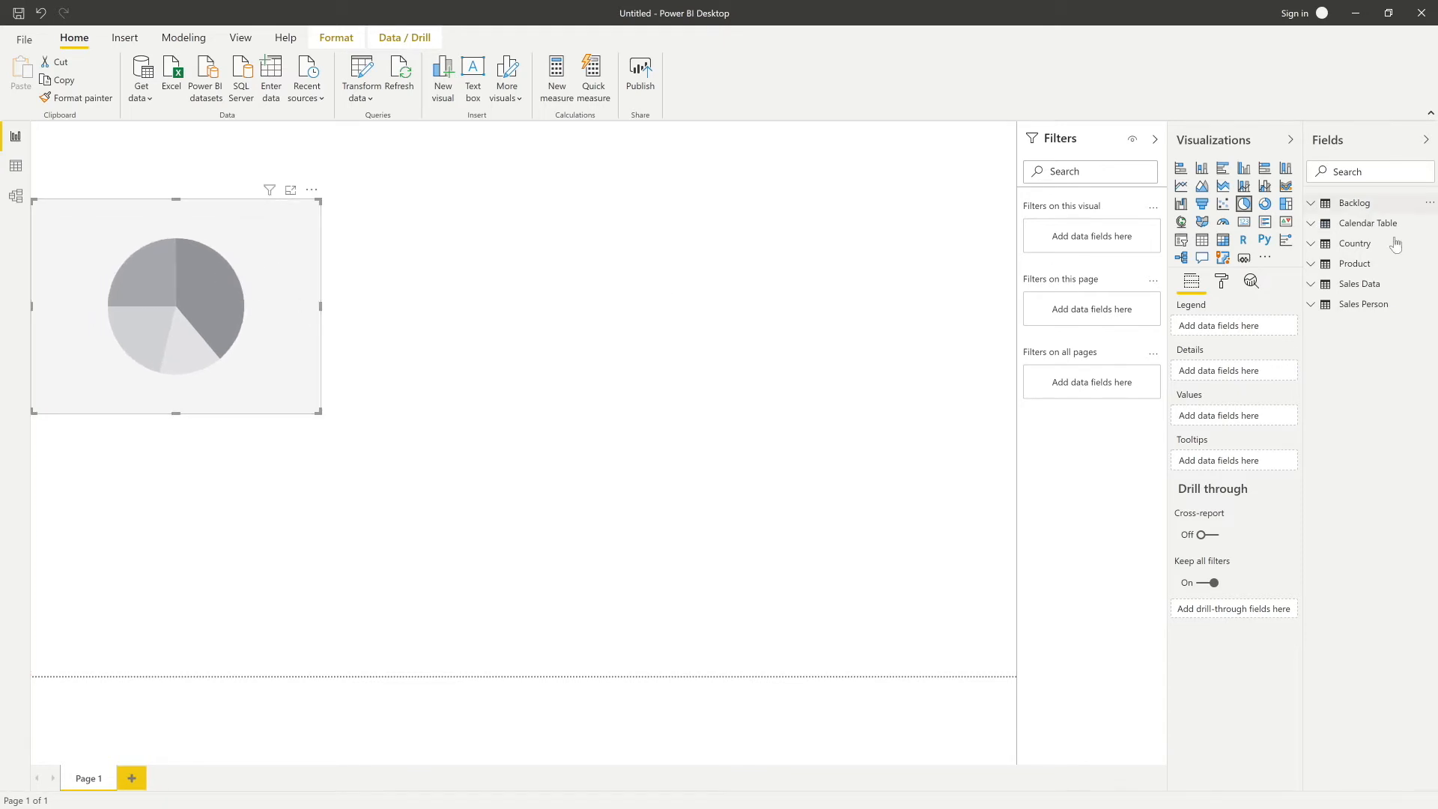
left_click(1316, 289)
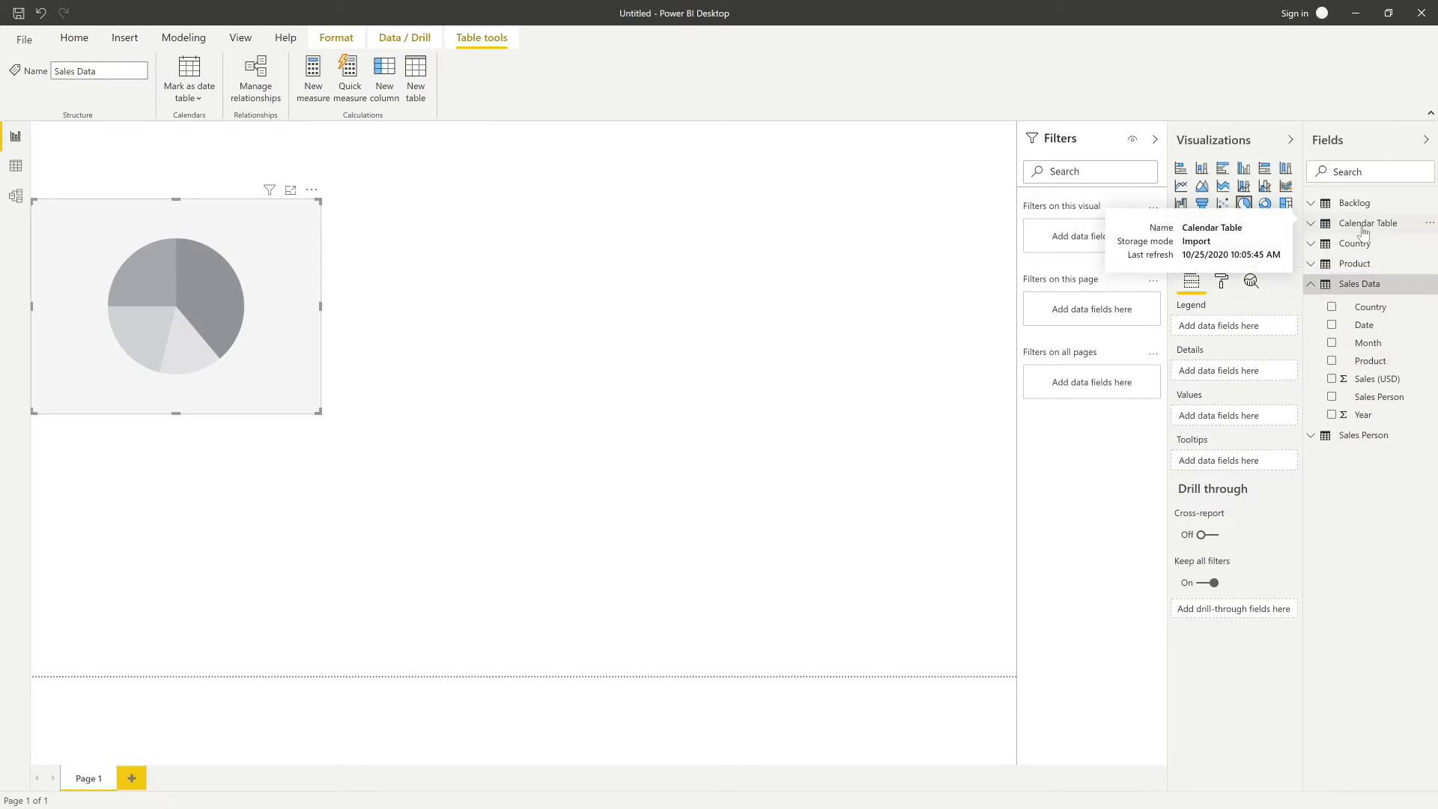
left_click_drag(1366, 417, 1268, 333)
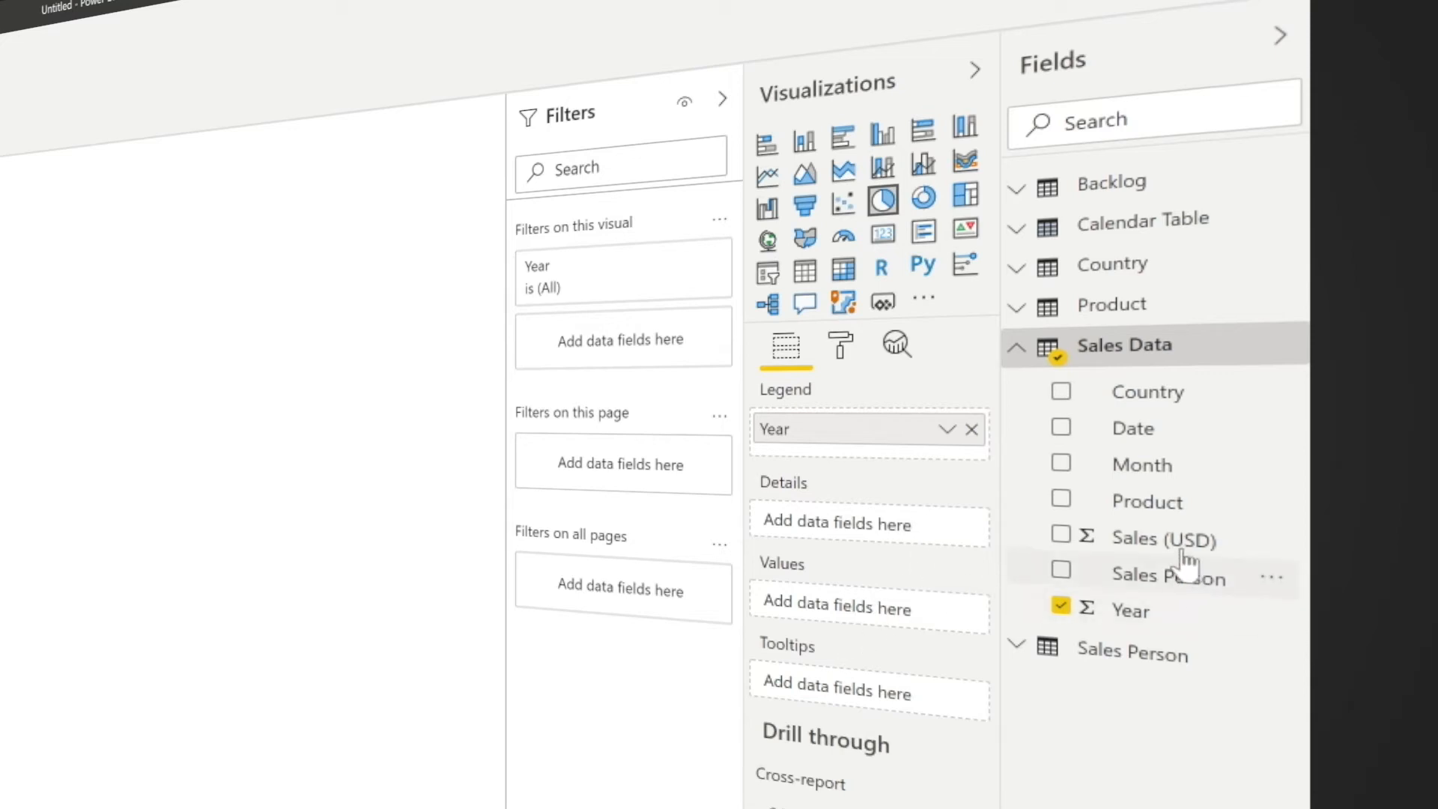
Set Sales (USD) from Sales Data as the pie chart's values and turn off its legend
left_click_drag(1173, 542, 910, 629)
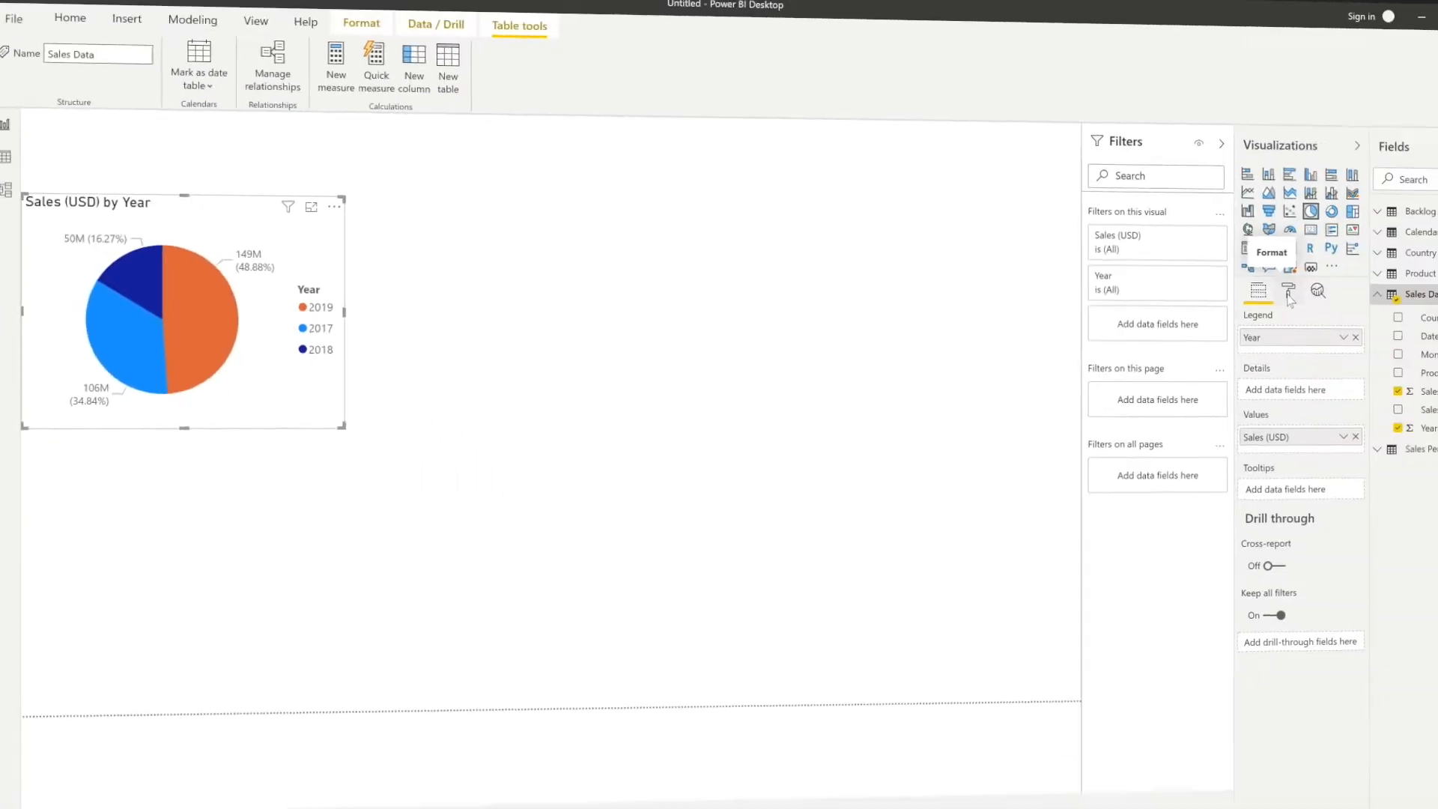
left_click(1222, 282)
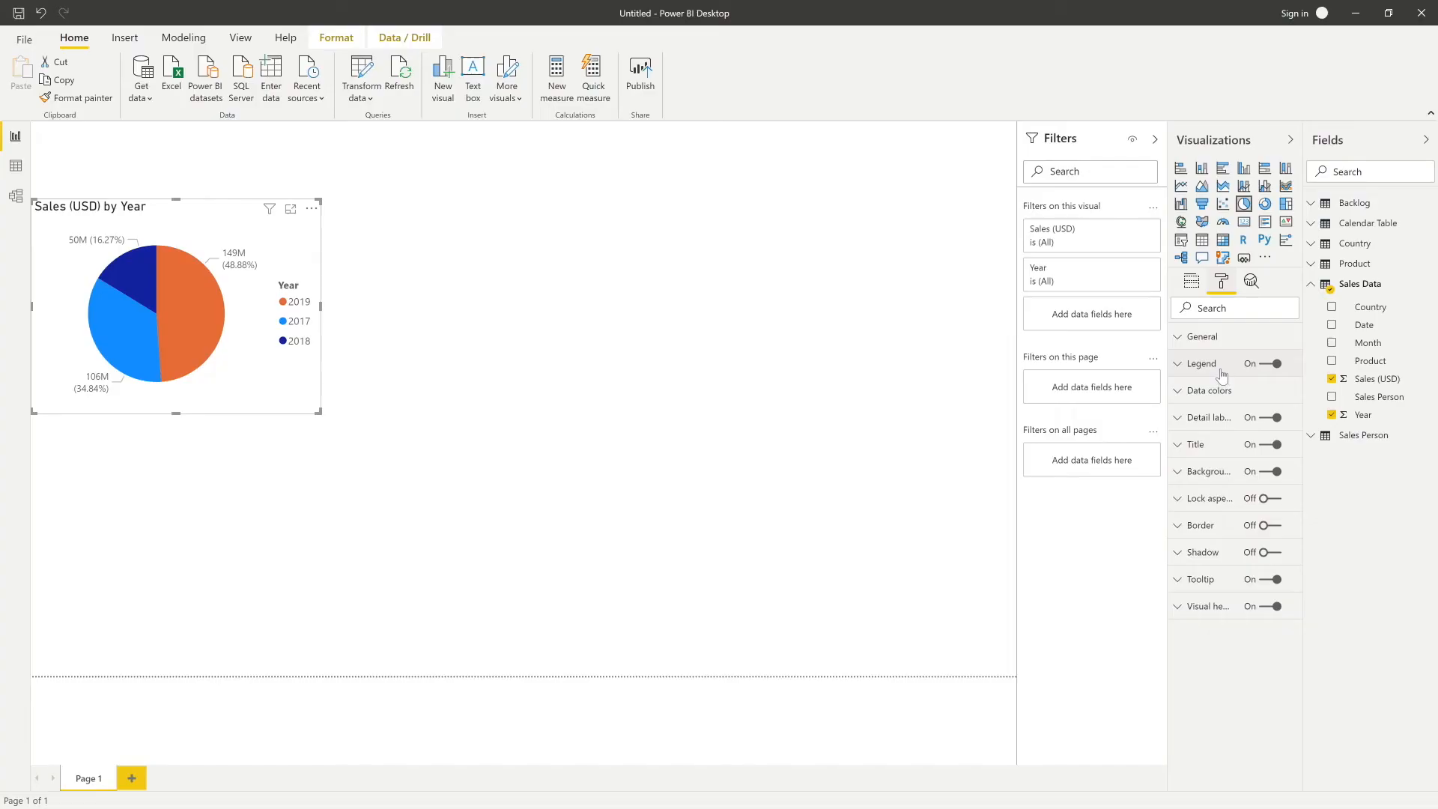
left_click(1222, 373)
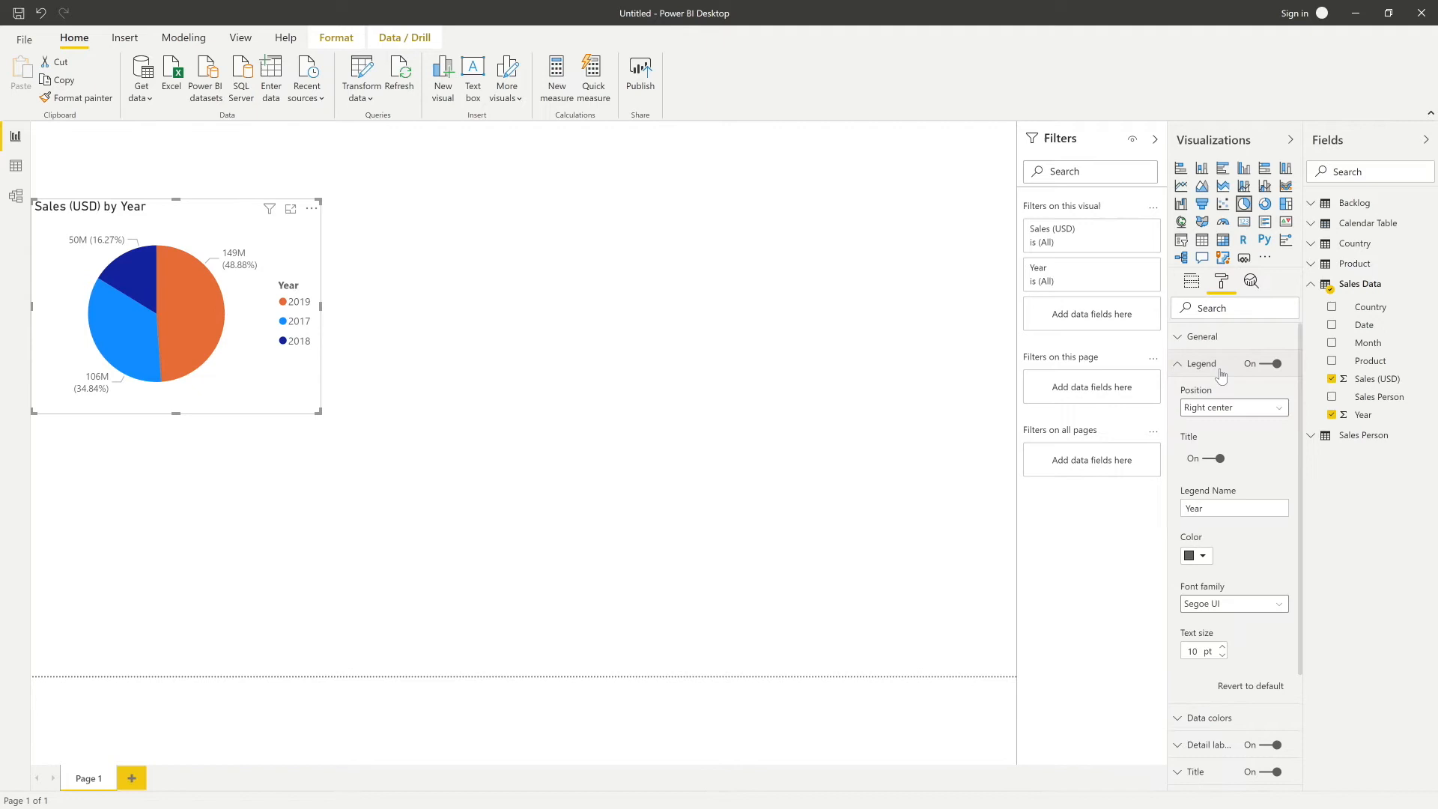
left_click(1275, 367)
left_click(1198, 365)
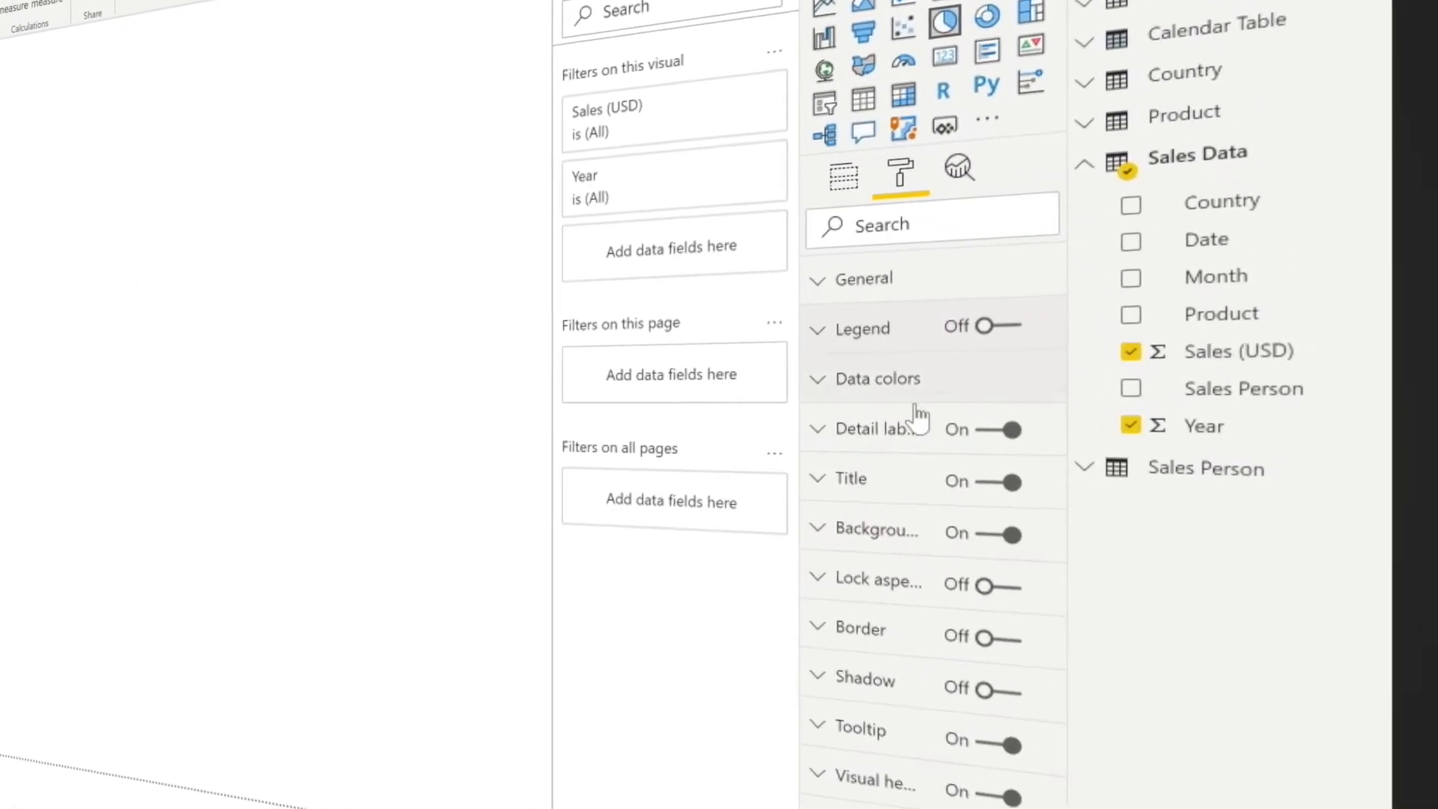
Widen the pie chart slightly and set its detail label style to Category, data value
left_click(888, 432)
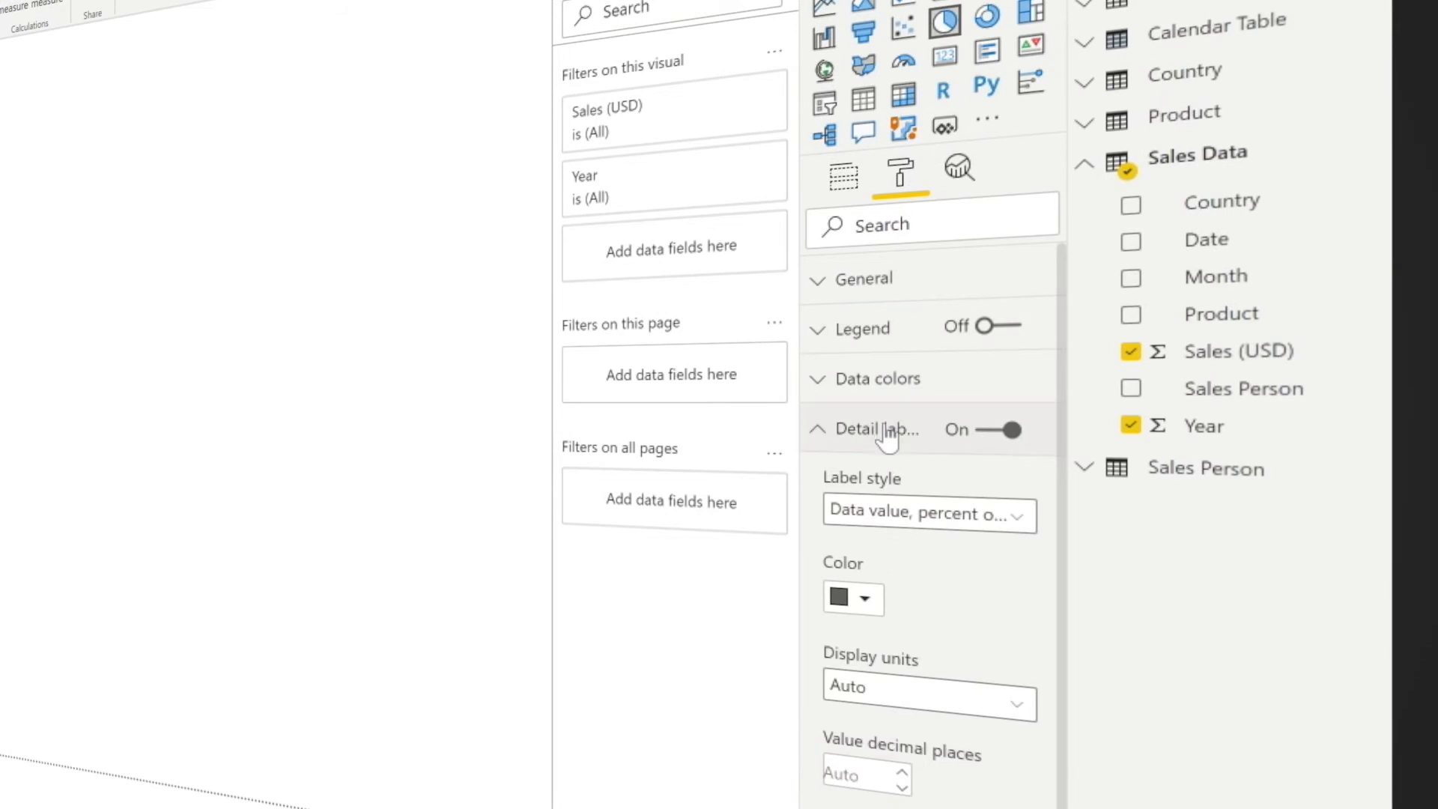
left_click(963, 524)
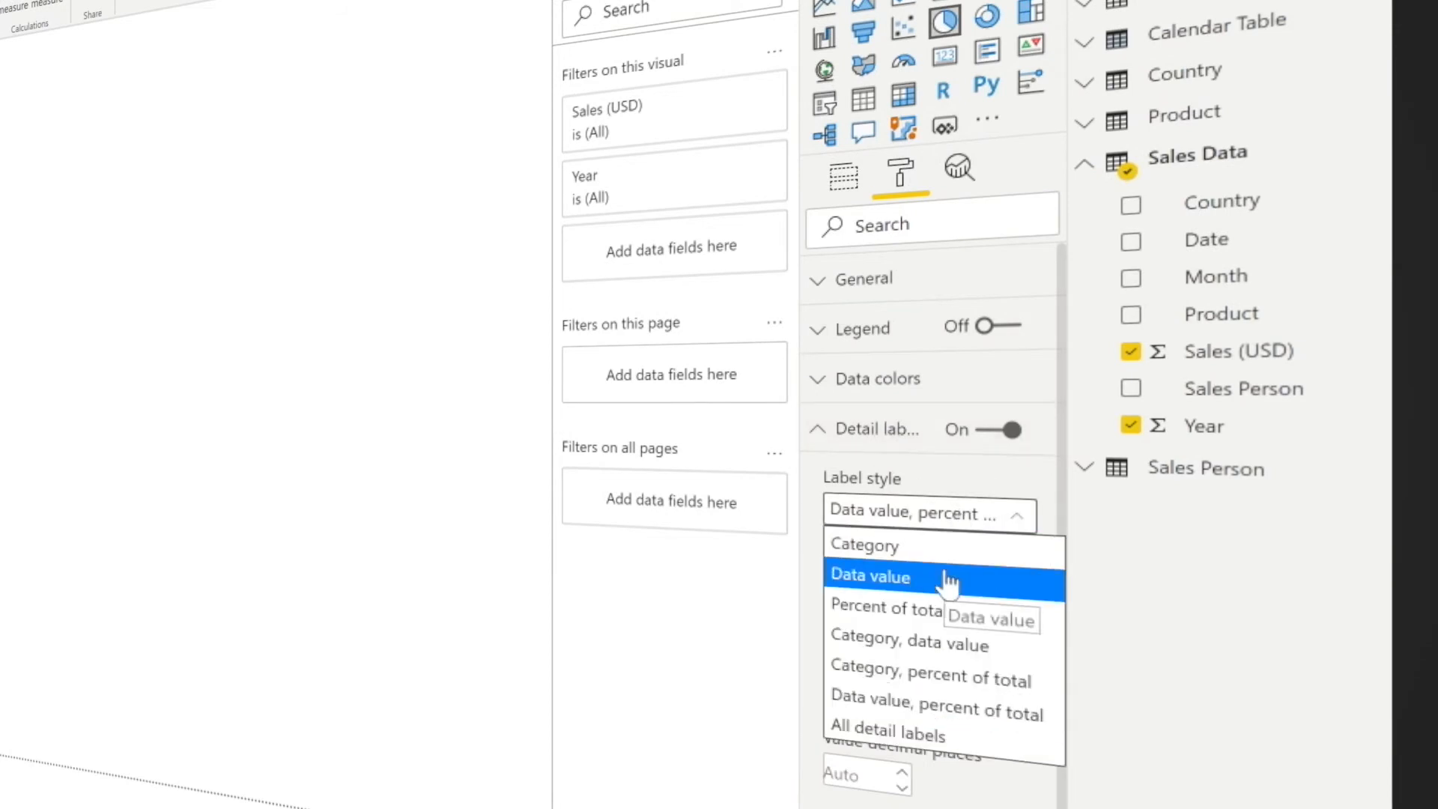
left_click(931, 731)
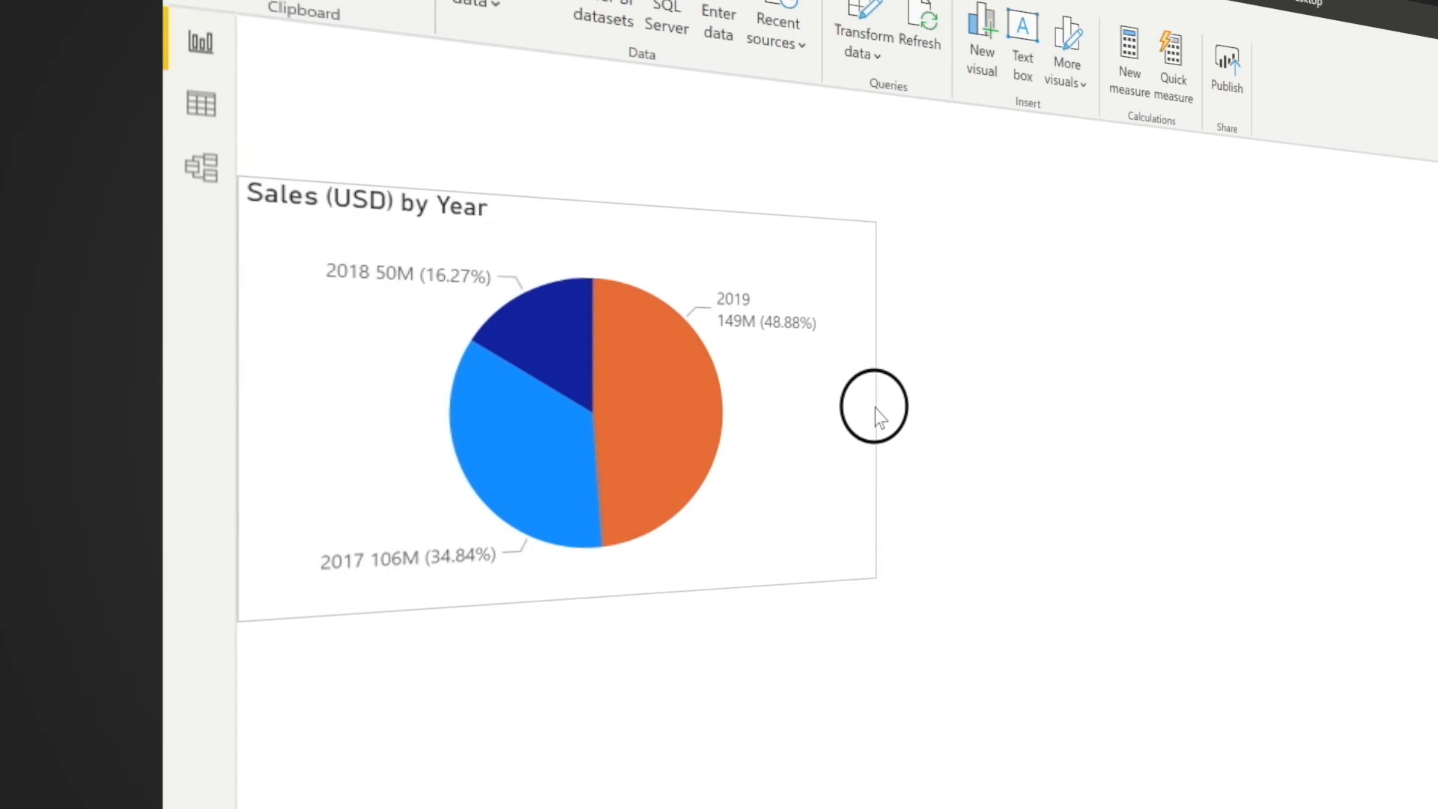
left_click(875, 408)
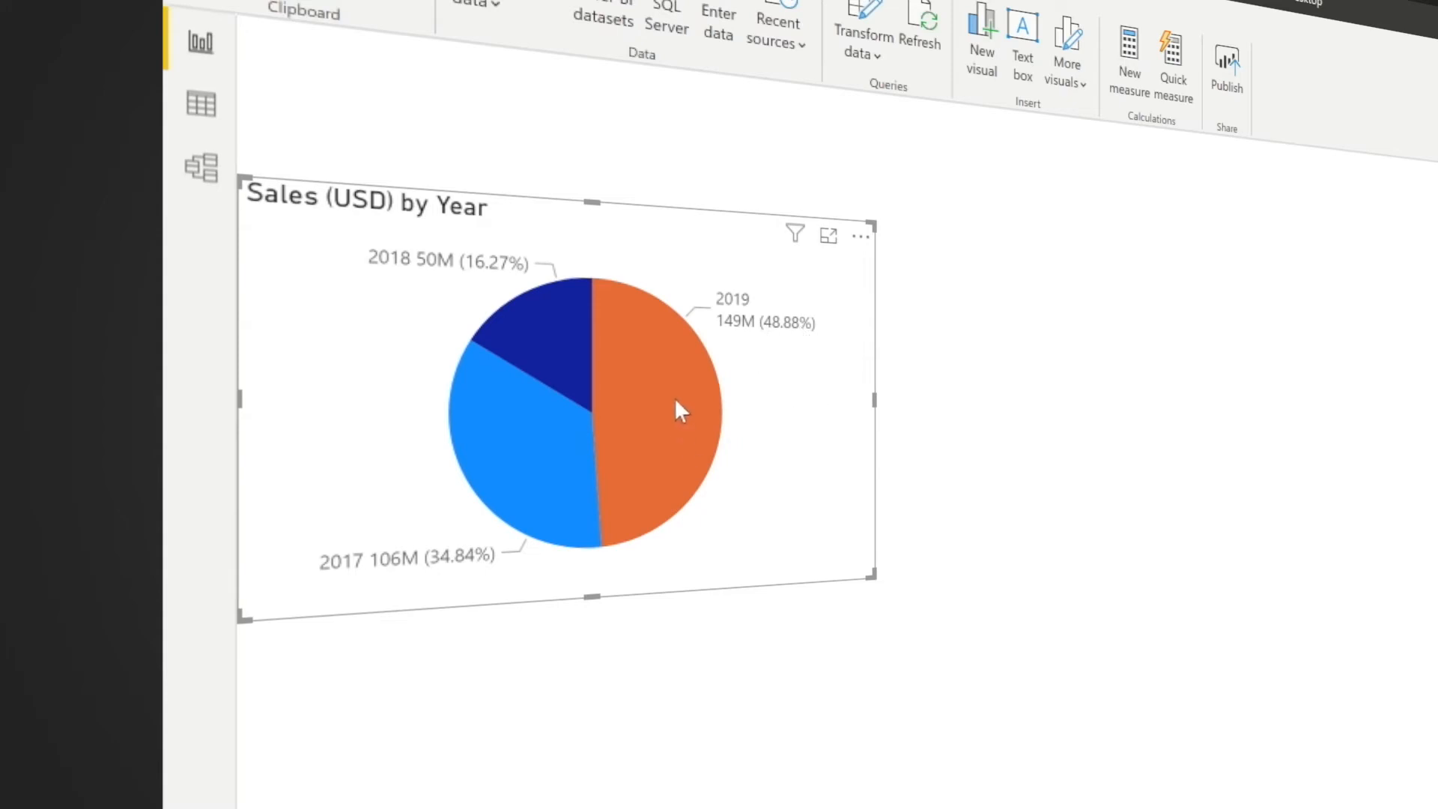
mouse_move(676, 402)
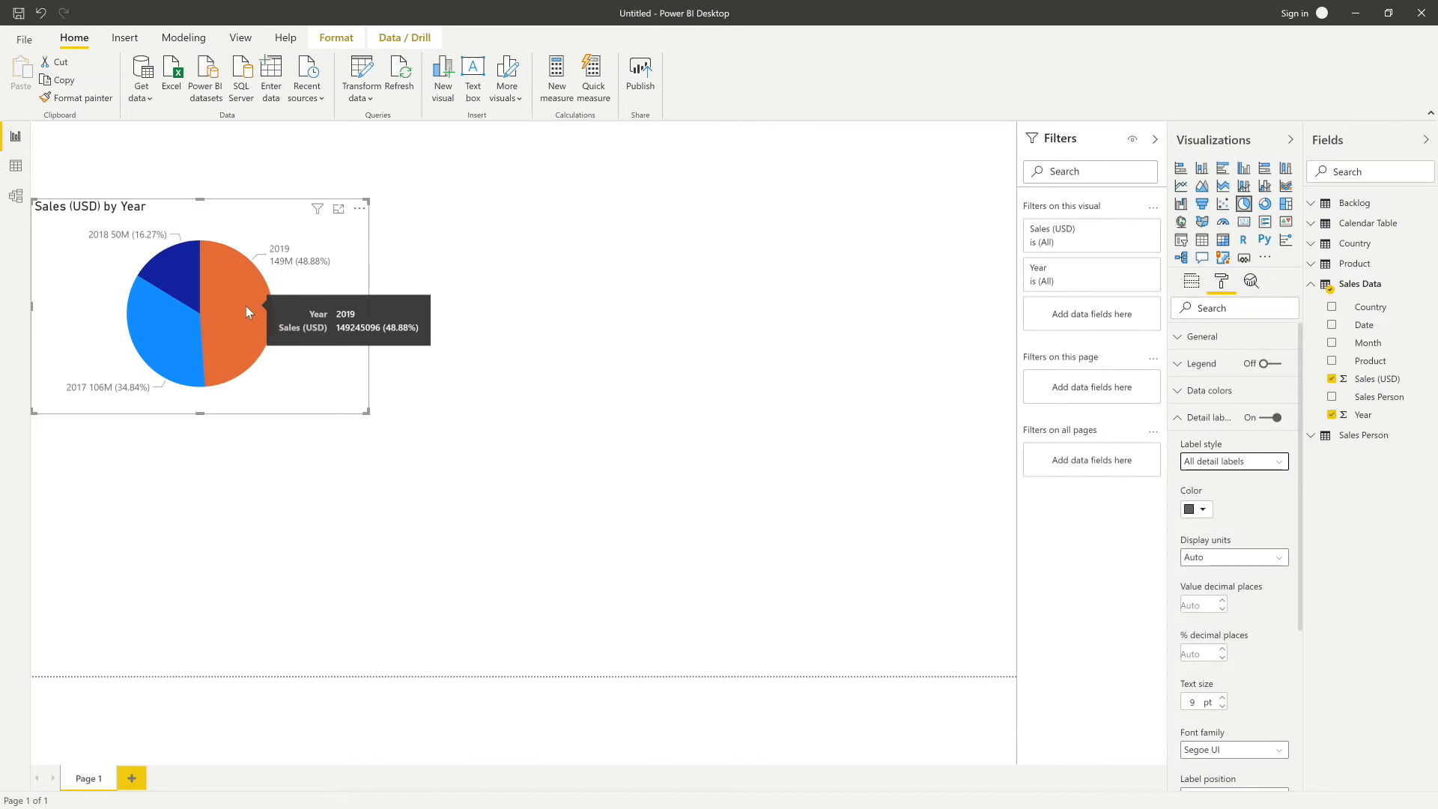
left_click(1225, 463)
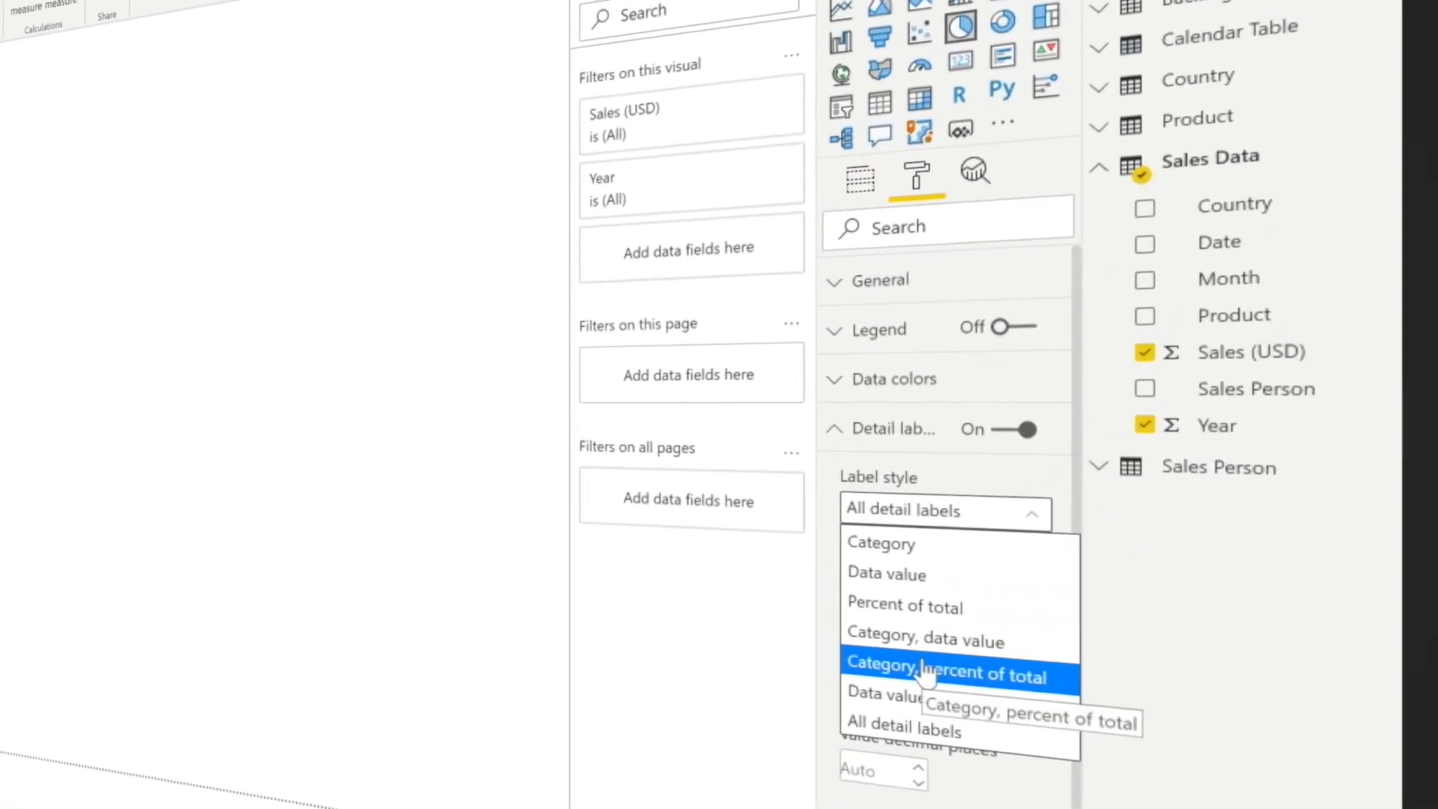
left_click(909, 644)
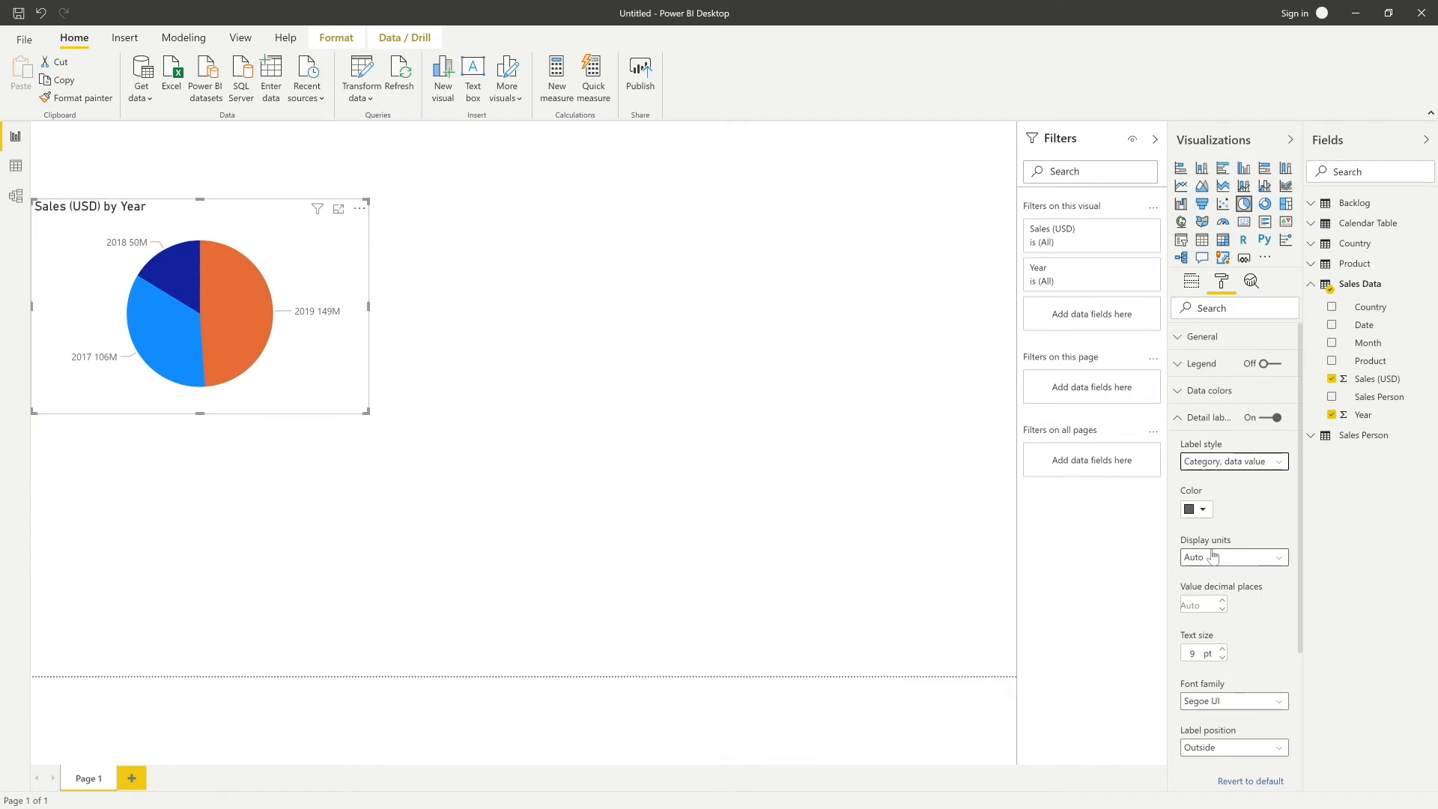
Format the pie chart's title with white text, centered alignment and a blue background
scroll(1249, 532, "down", 3)
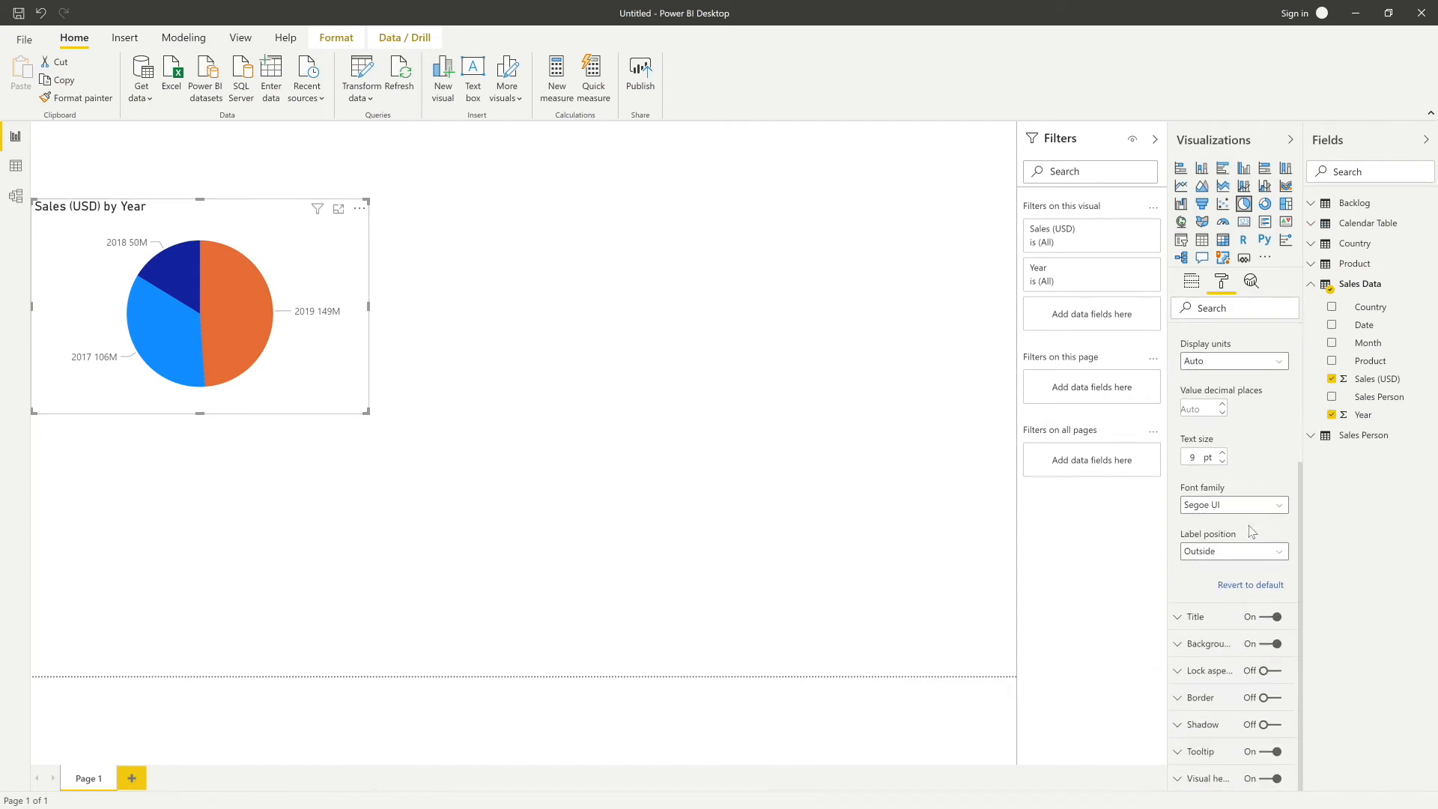
left_click(1222, 617)
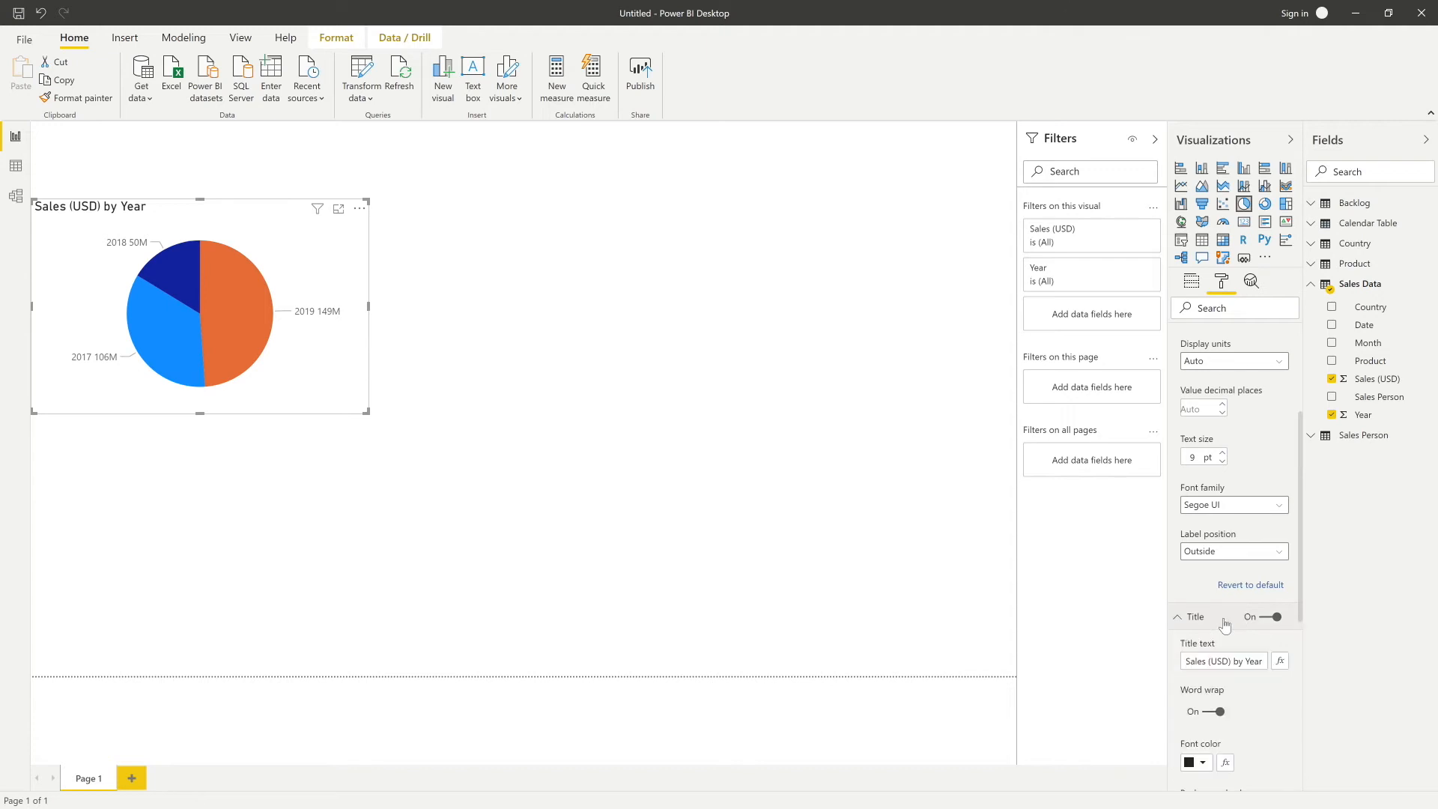
scroll(1266, 637, "down", 3)
left_click(1203, 525)
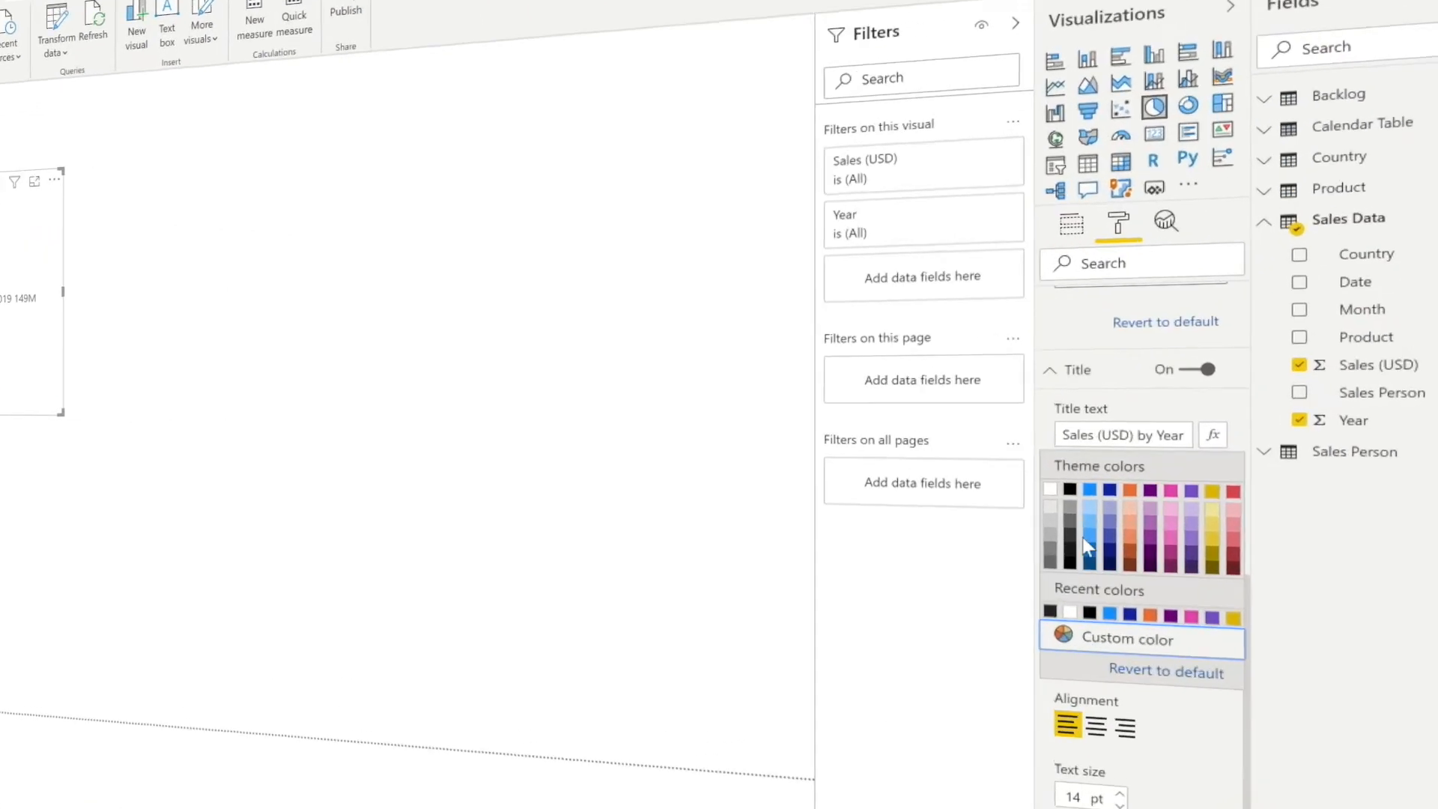
left_click(1051, 490)
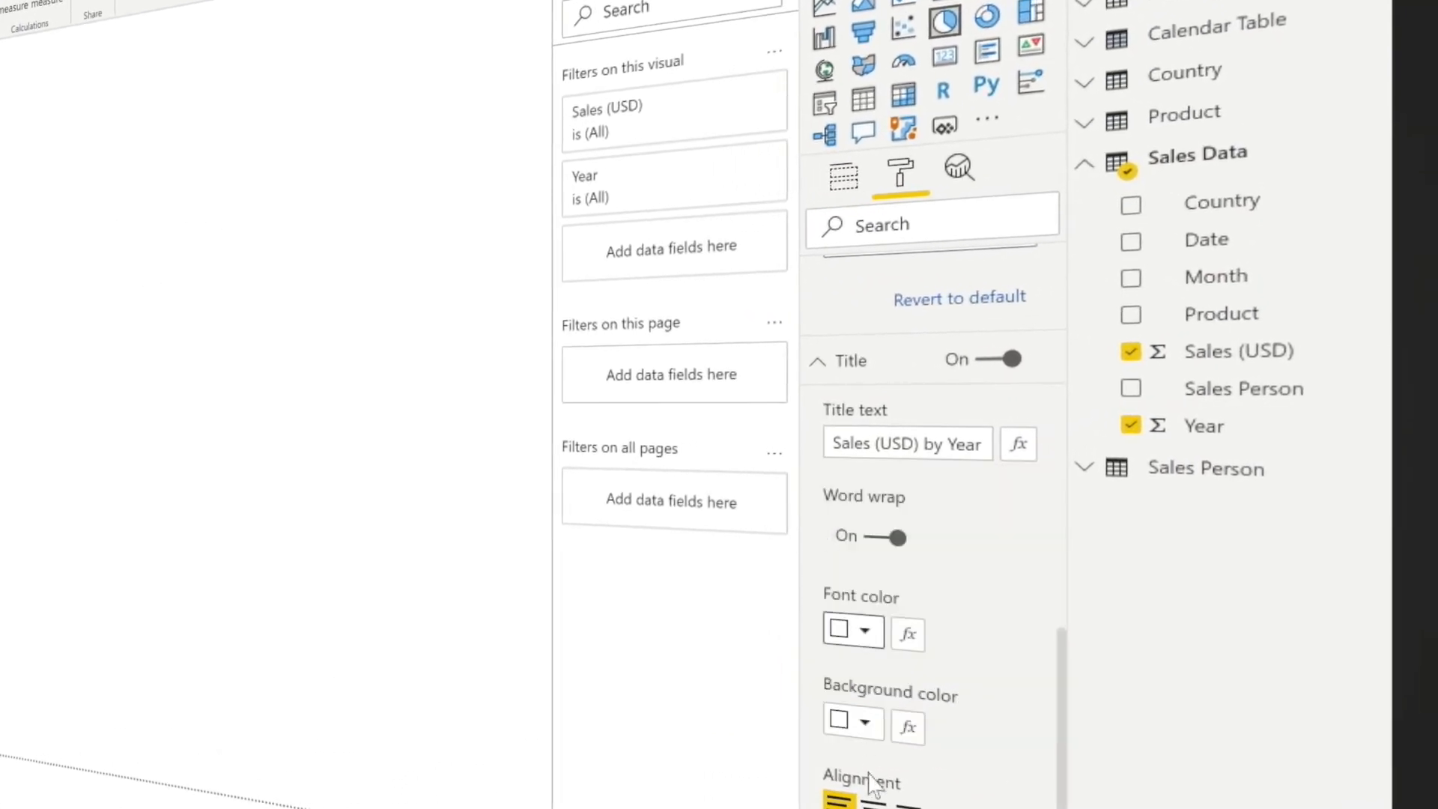
left_click(1096, 726)
left_click(865, 721)
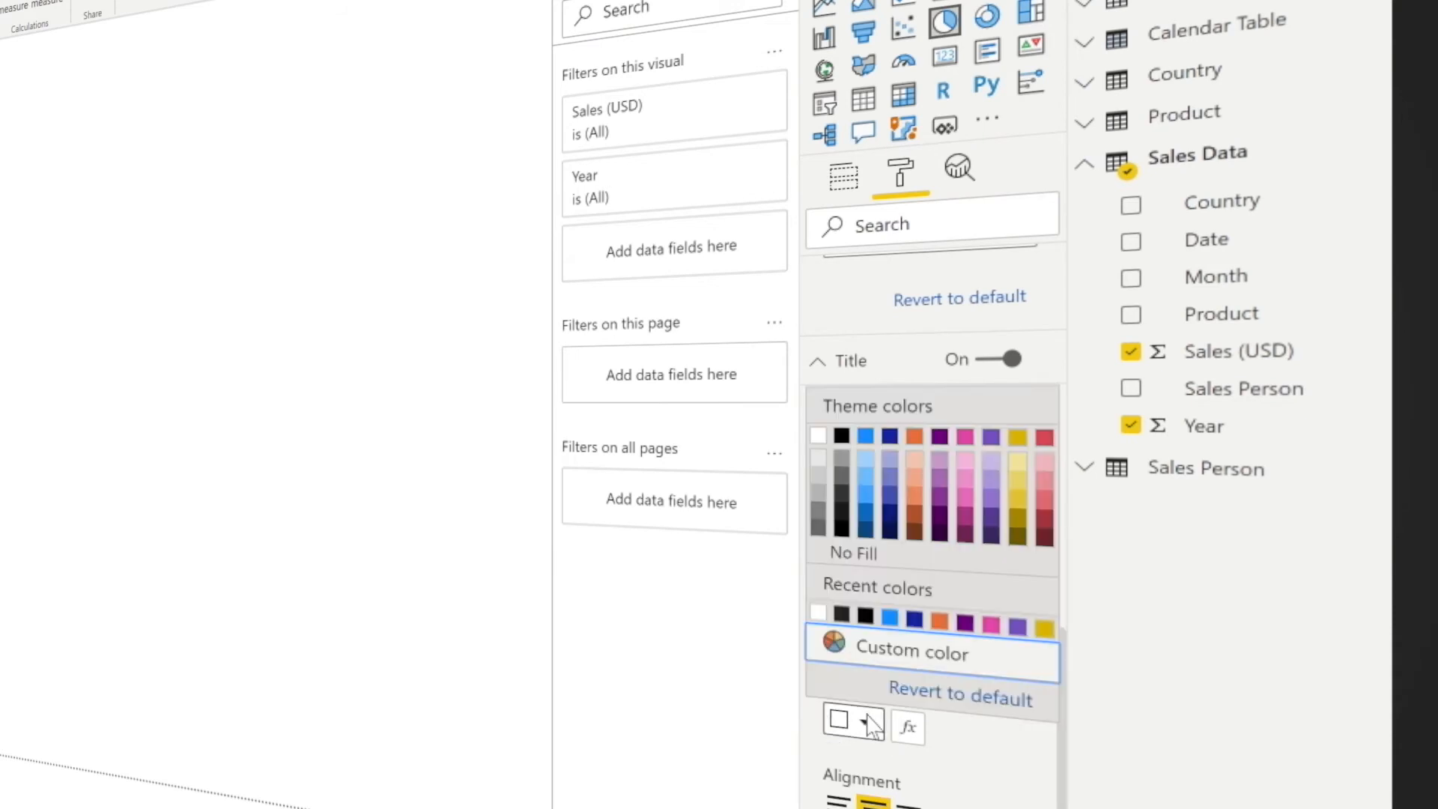
left_click(866, 442)
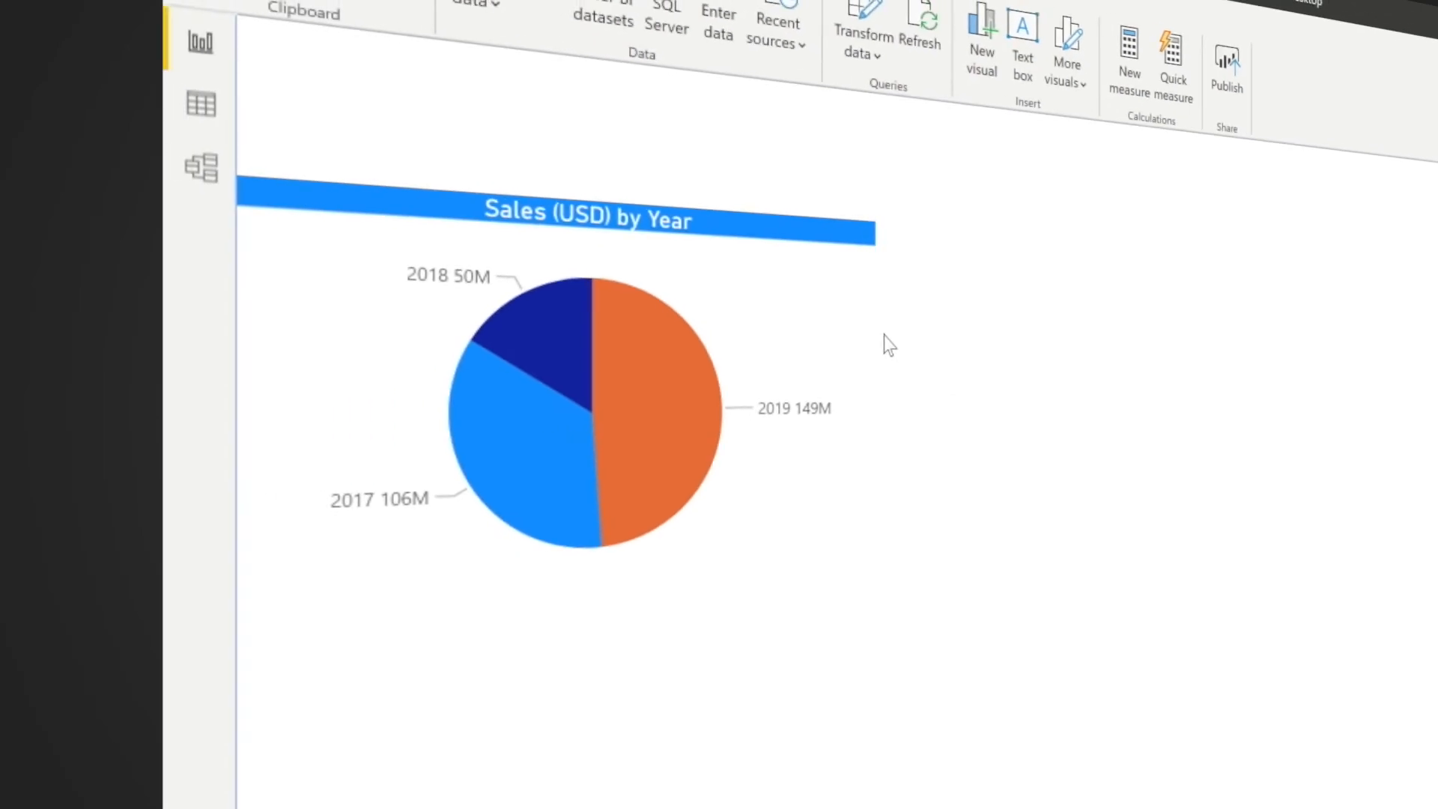
left_click(801, 310)
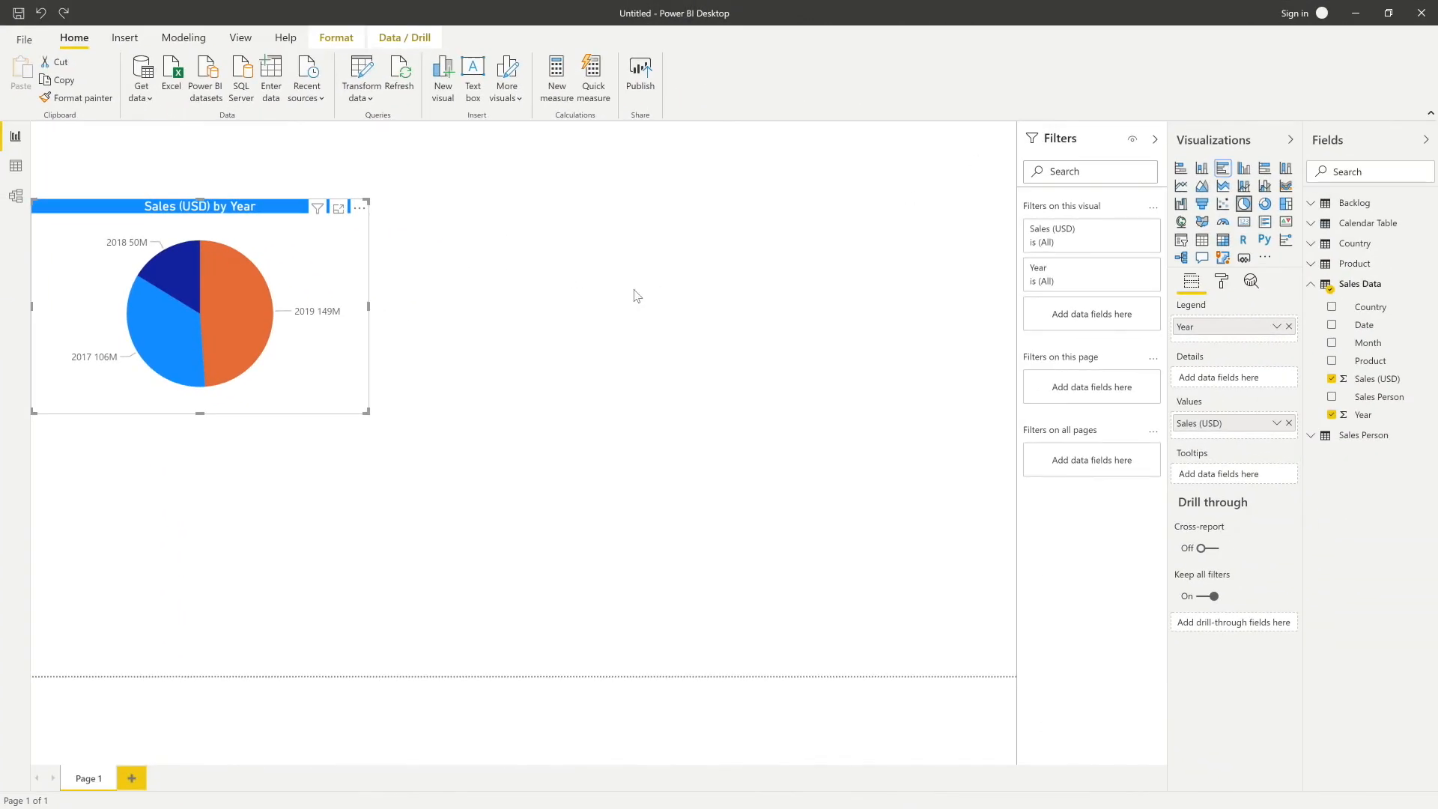
Insert a clustered bar chart on Page 1 and place it directly beside the pie chart
left_click(637, 296)
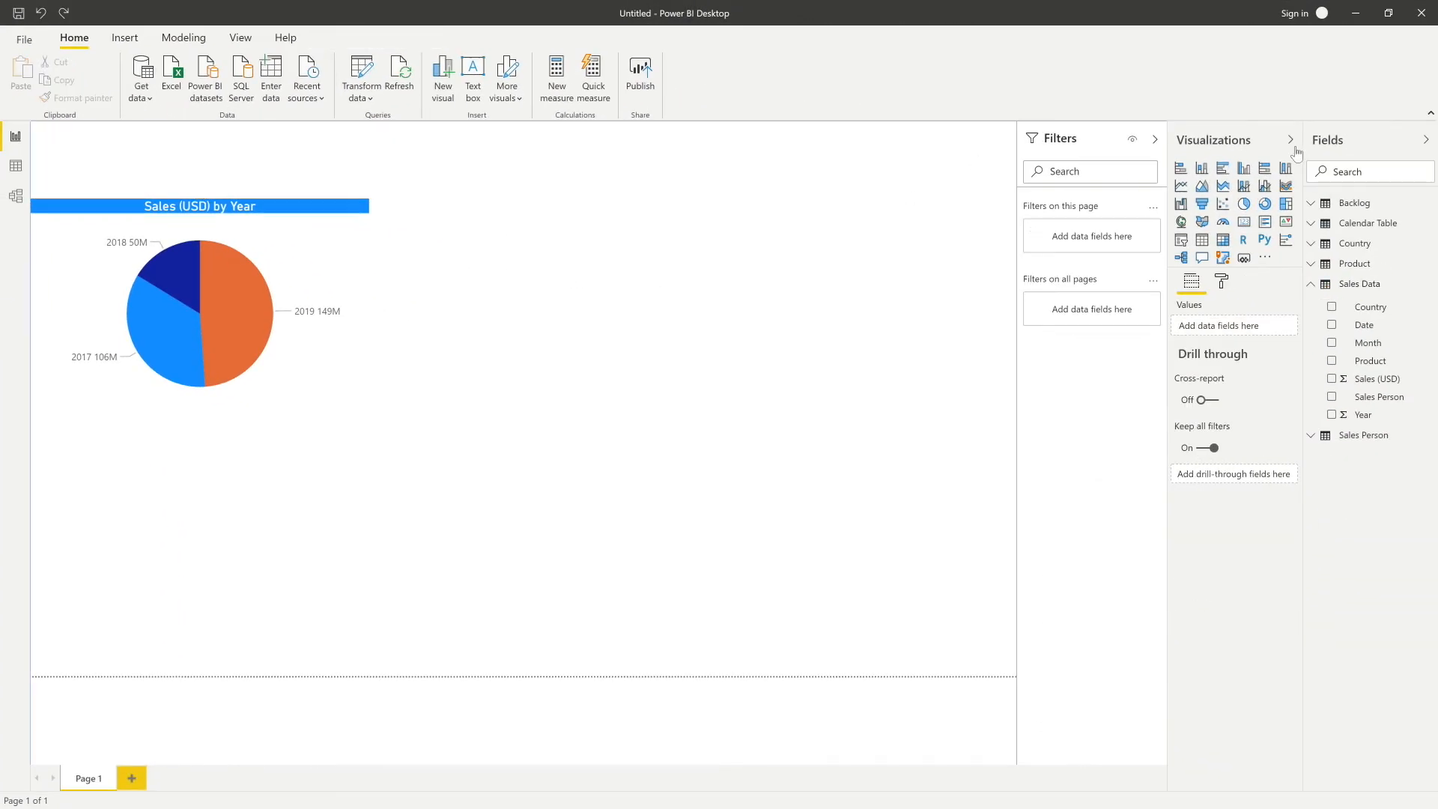
left_click(1223, 168)
left_click_drag(172, 493, 513, 269)
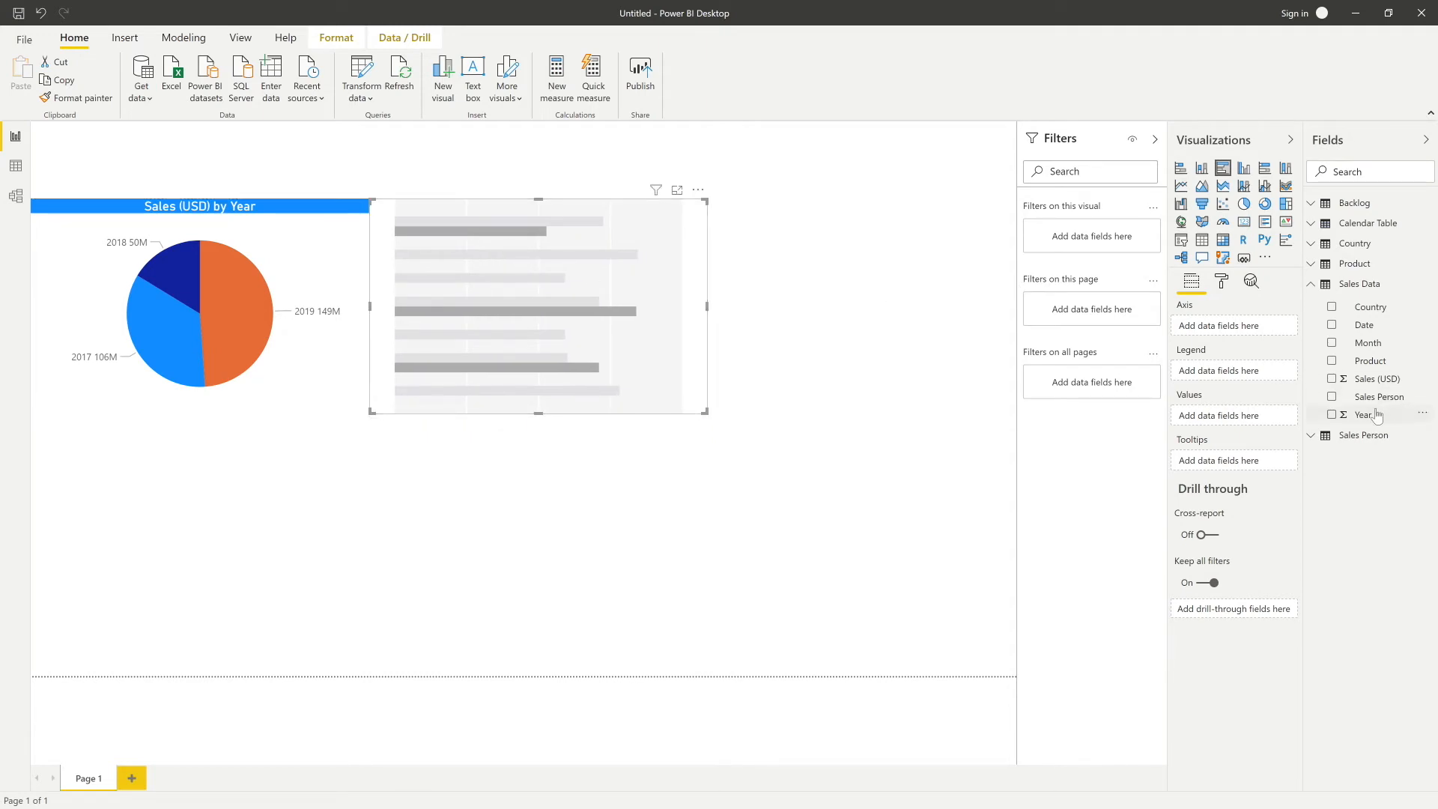
Set Sales Person from the Sales Person table as the bar chart's axis and Sales (USD) from Sales Data as its values
mouse_move(1370, 422)
left_mouse_down()
mouse_move(1236, 305)
mouse_move(1258, 363)
mouse_move(1379, 423)
left_mouse_up()
left_click(1314, 439)
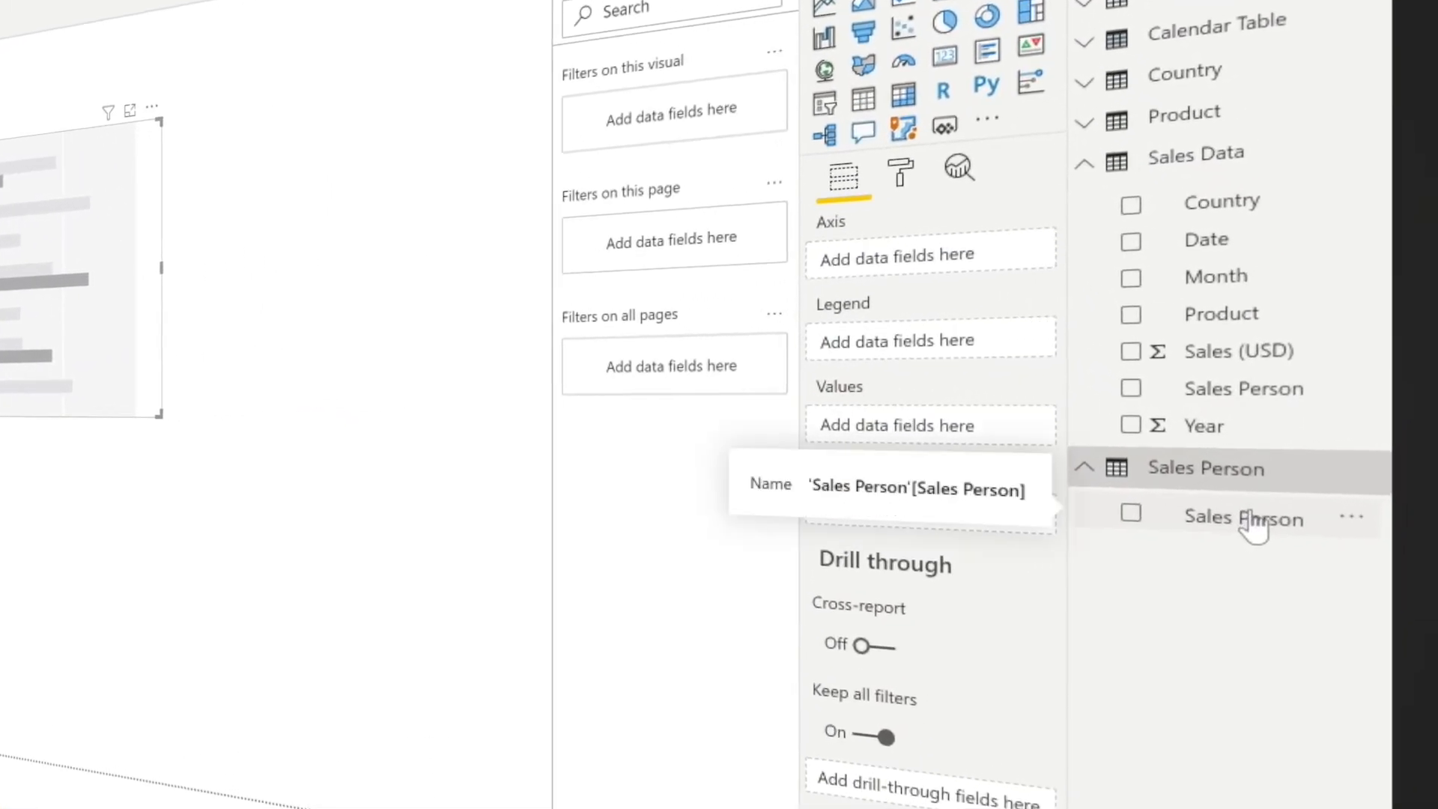
left_click_drag(1254, 522, 954, 262)
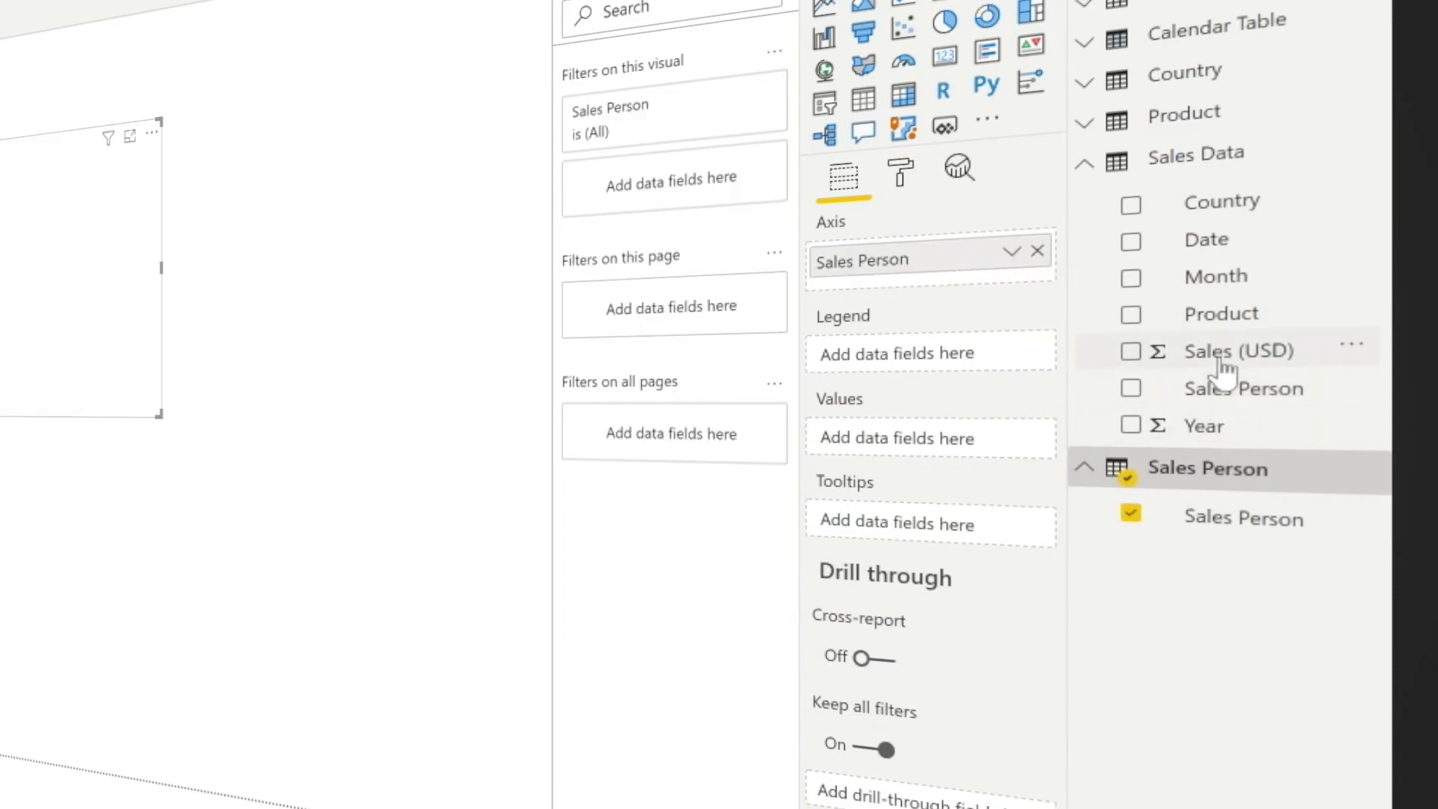
left_click_drag(1222, 367, 962, 468)
left_click_drag(1211, 348, 941, 446)
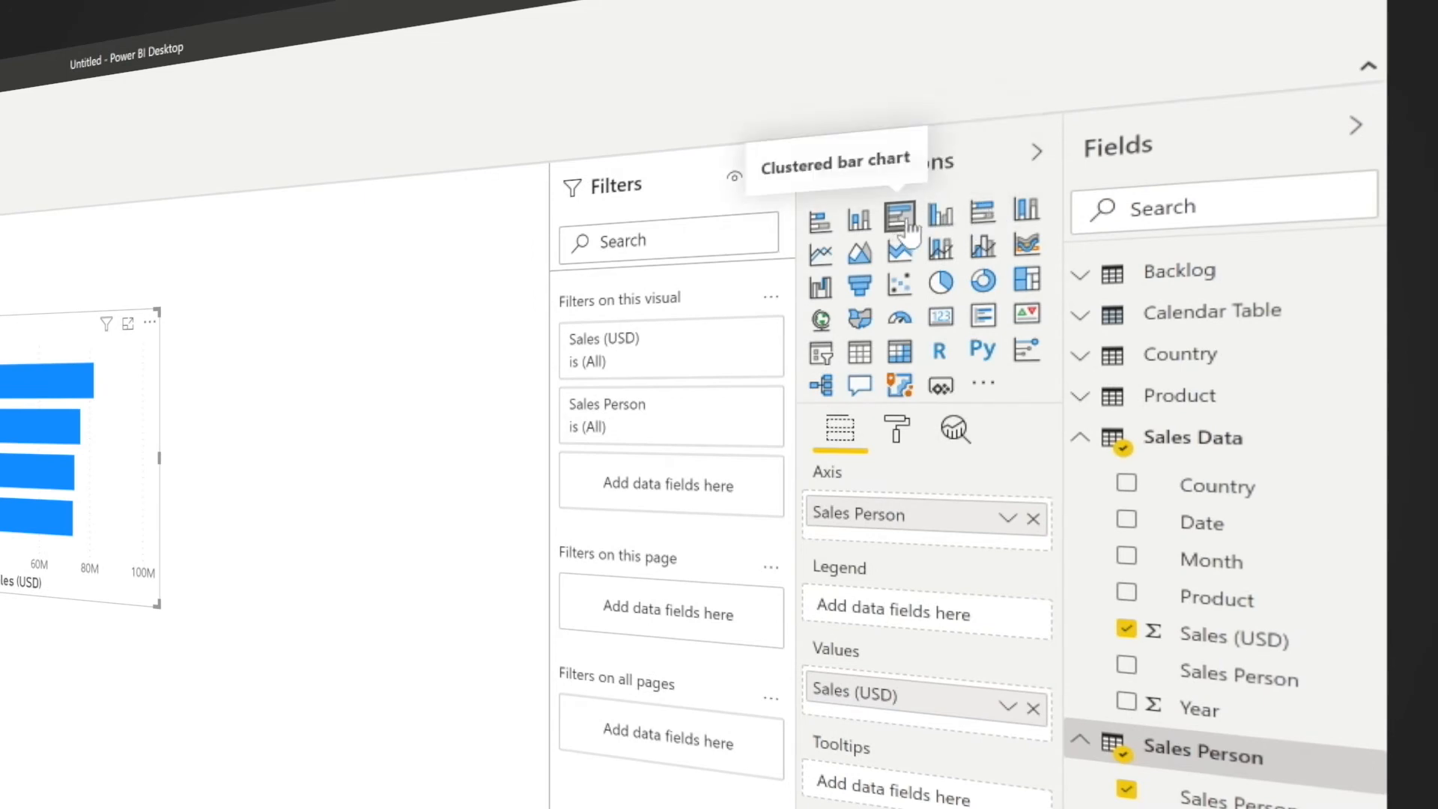
Change the clustered bar chart to a stacked bar chart and set Year from Sales Data as its legend
left_click(821, 232)
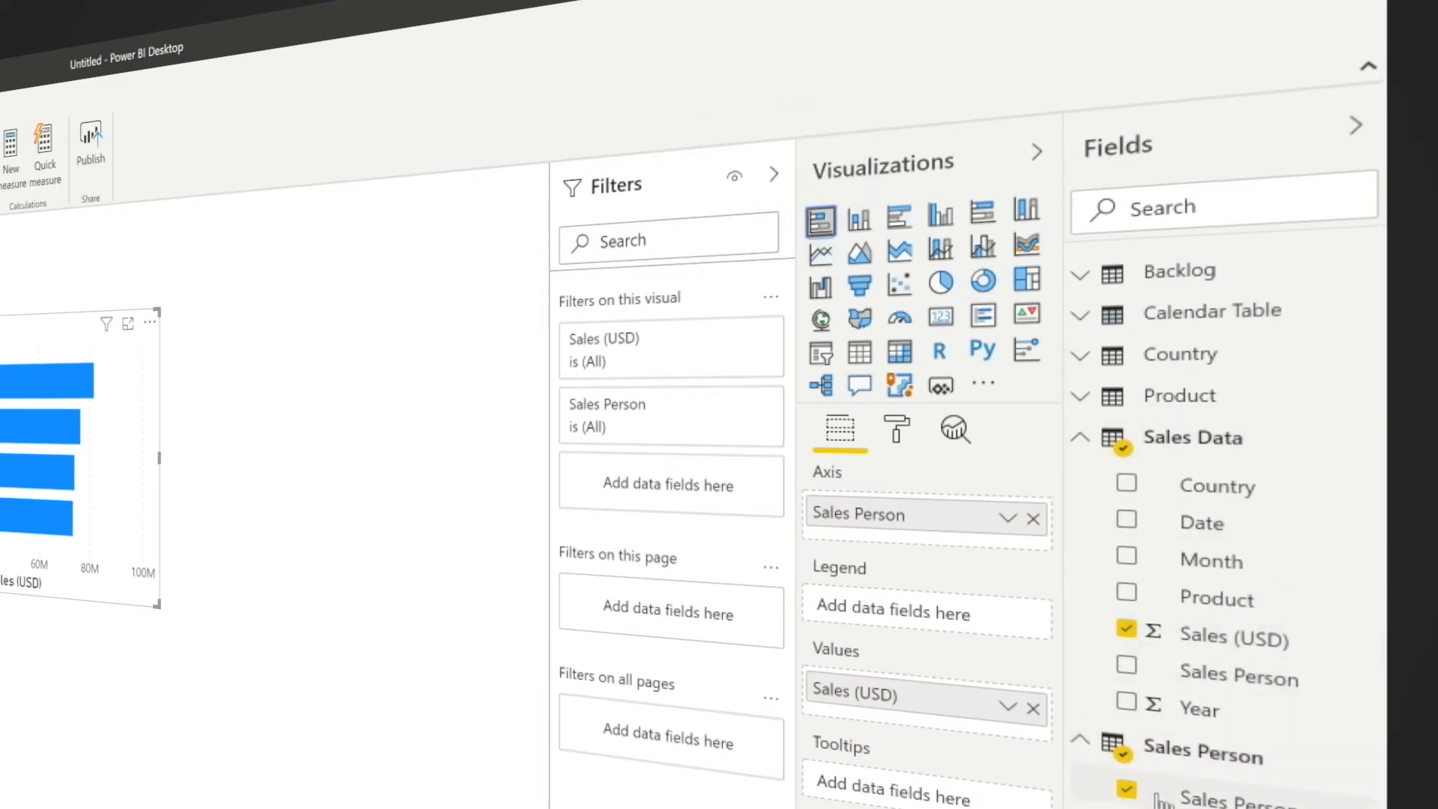
left_click_drag(1196, 719, 1027, 628)
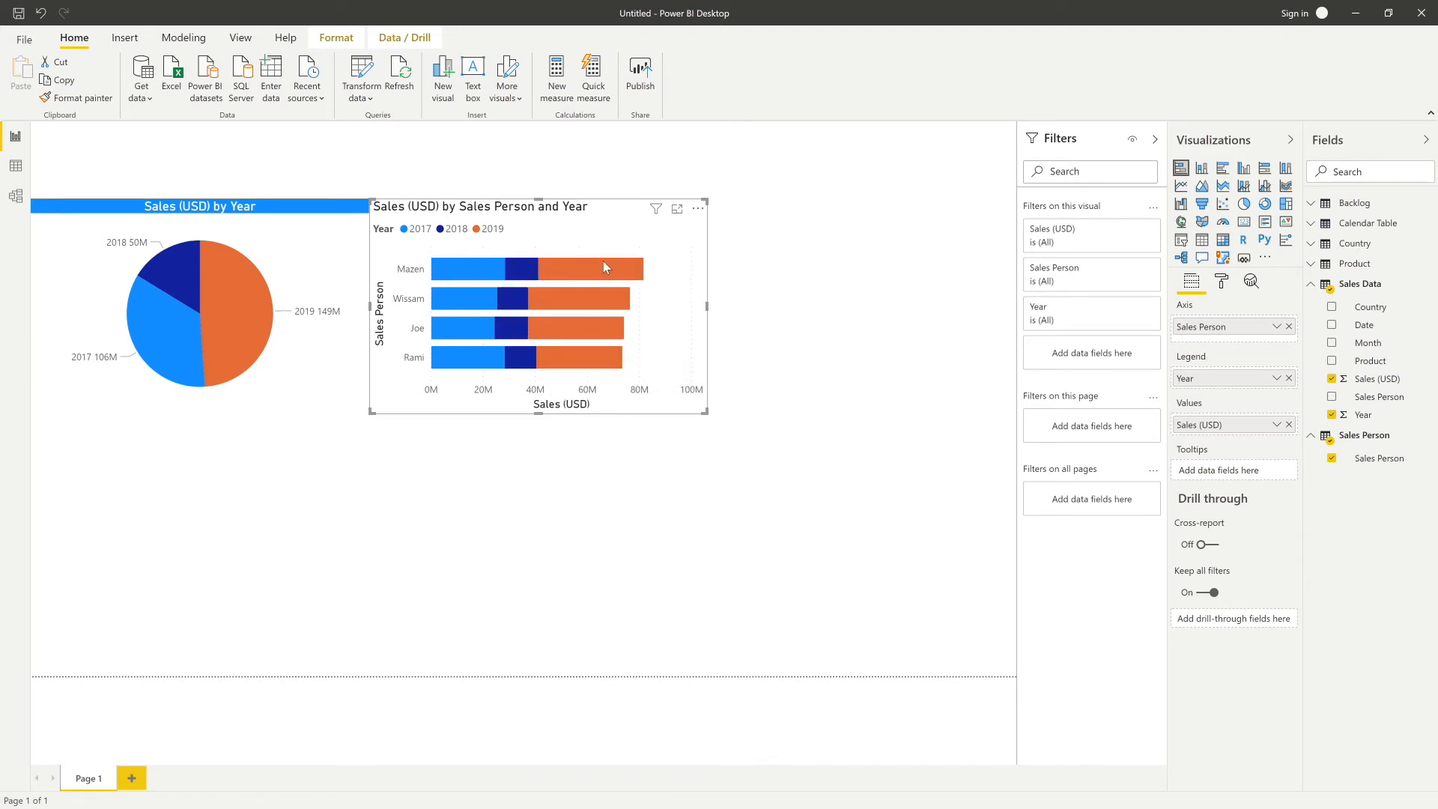
mouse_move(577, 273)
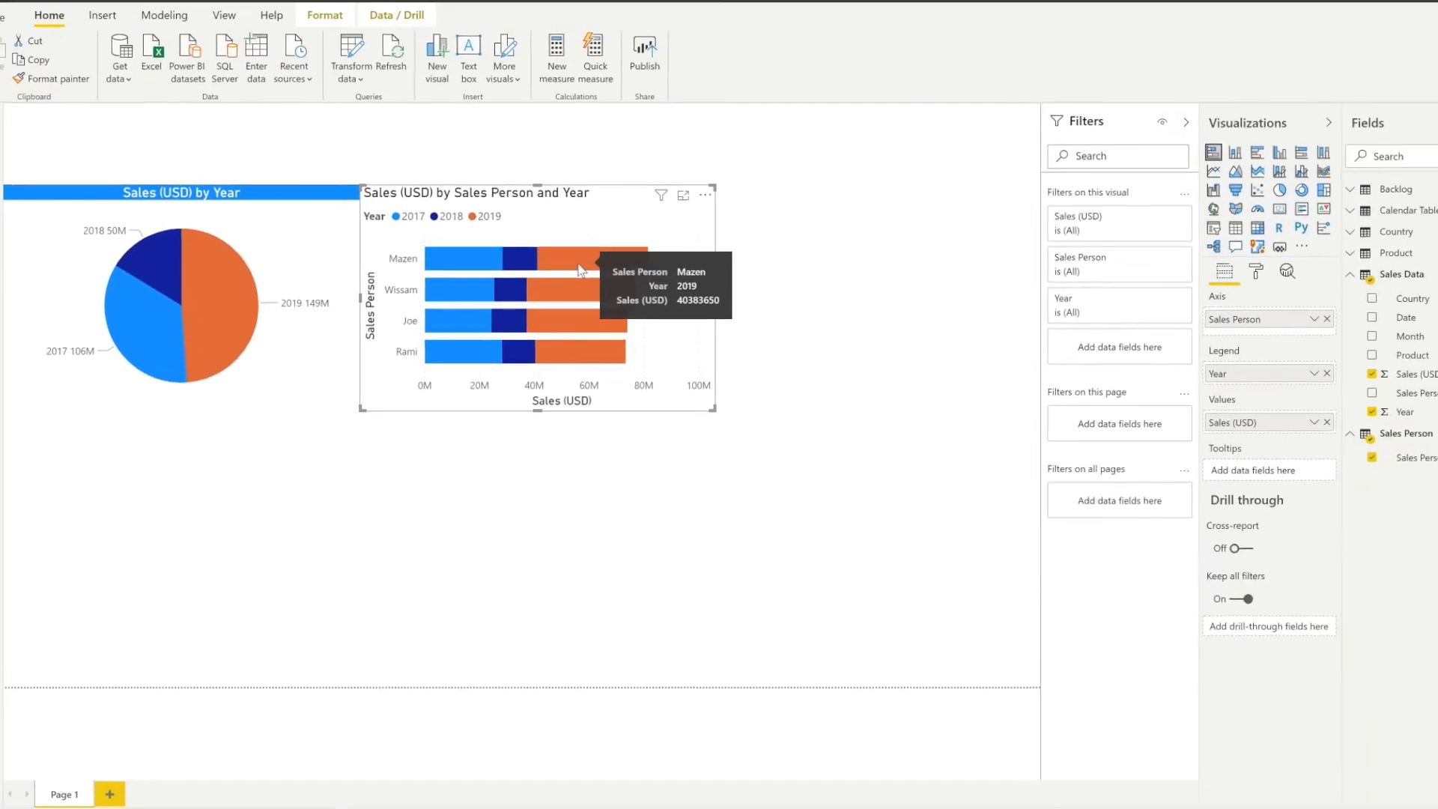
Add an empty stacked bar chart beside the sales person chart and adjust both charts' widths to fill the row
left_click(894, 317)
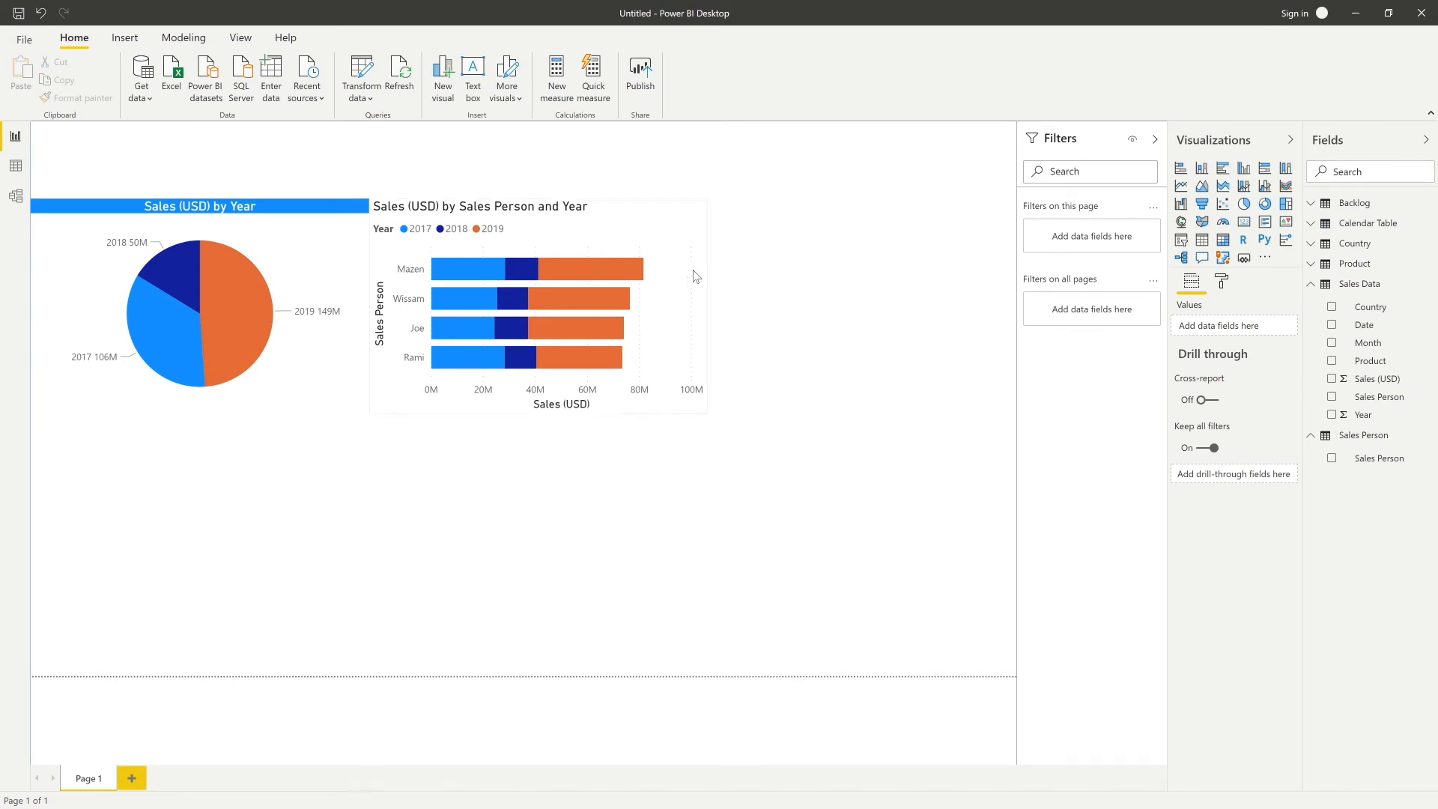
mouse_move(695, 335)
left_mouse_down()
mouse_move(694, 307)
mouse_move(721, 306)
mouse_move(695, 307)
left_mouse_up()
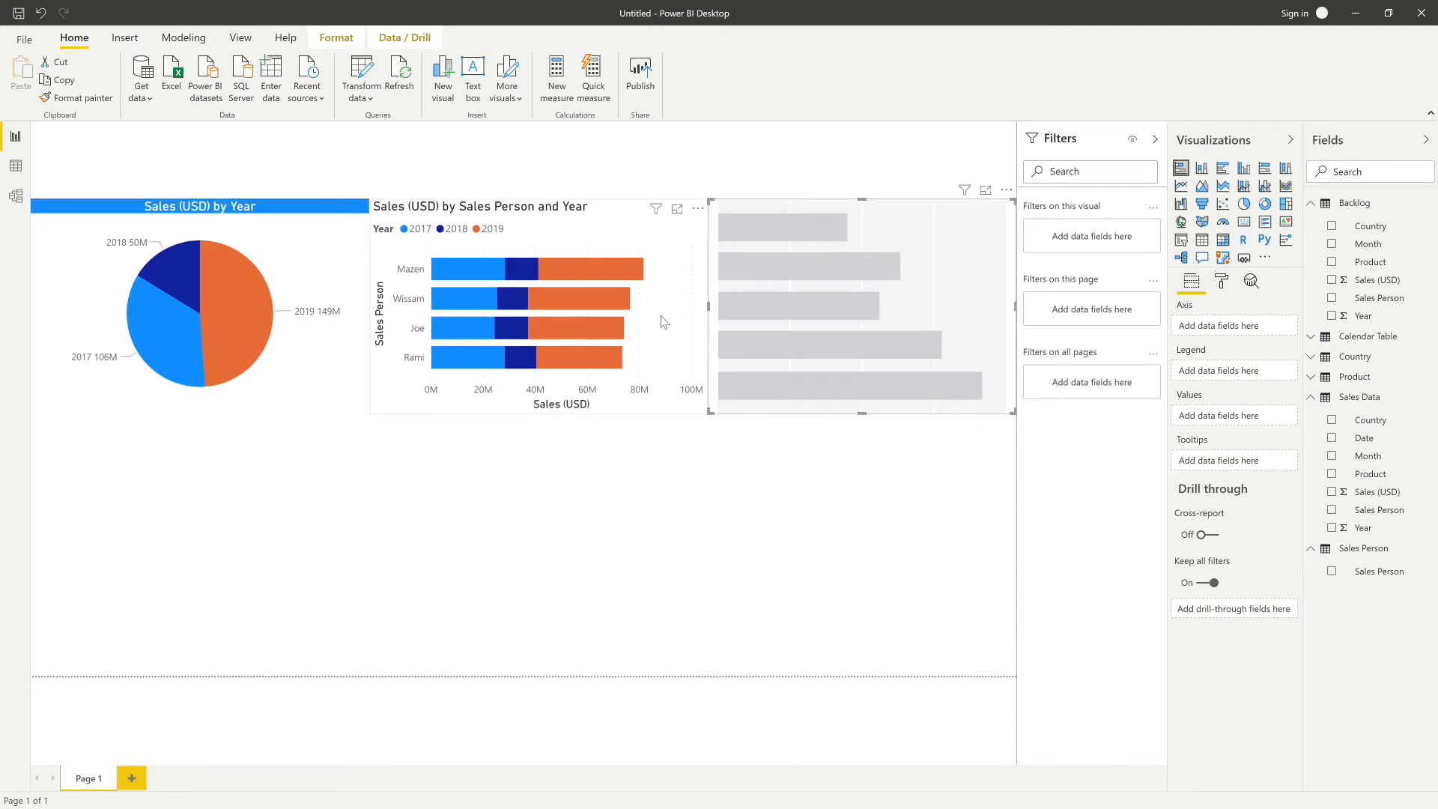
left_click(663, 322)
left_click(720, 307)
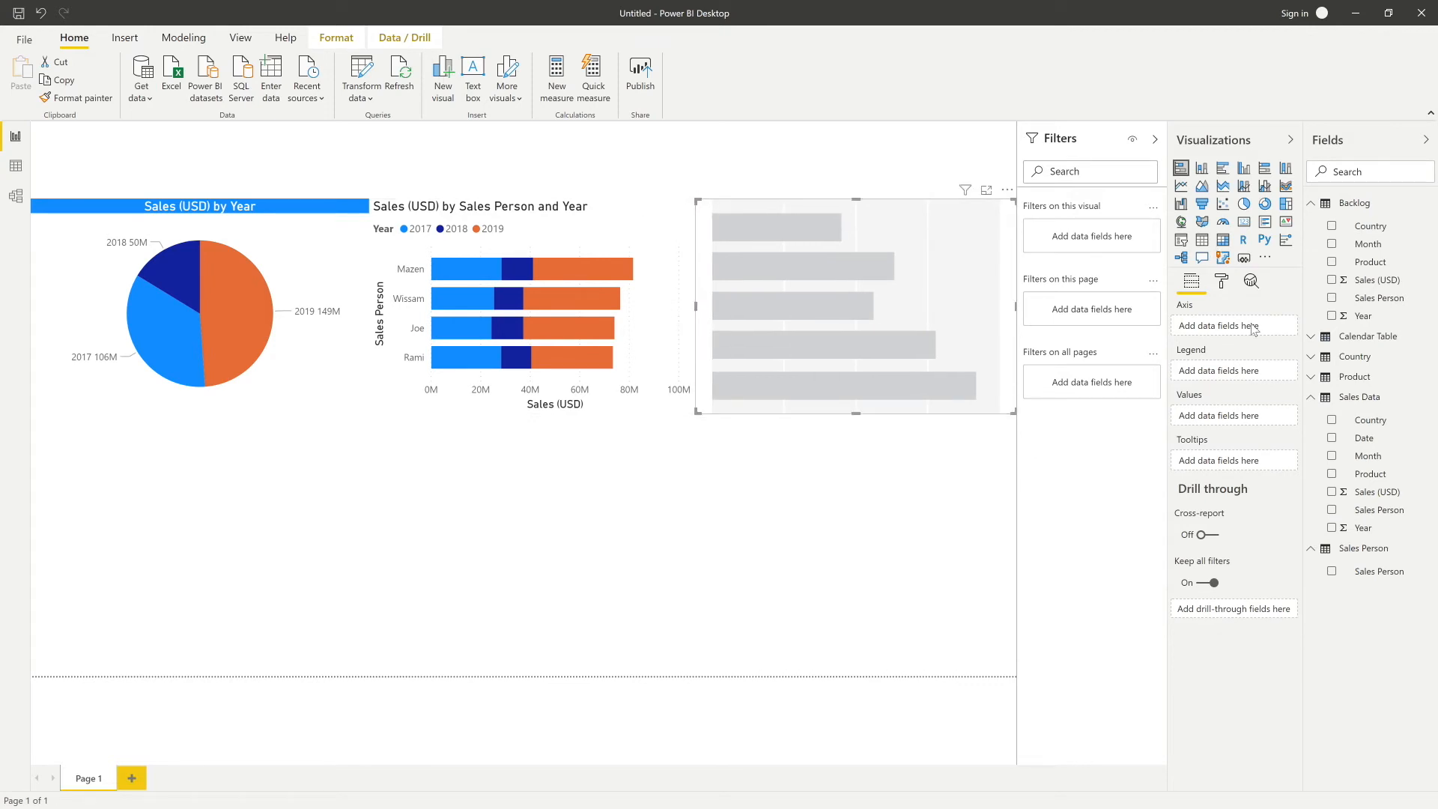
Set Sales Person from the Sales Person table as the new chart's axis and Sales (USD) from Backlog as its values
left_click_drag(1378, 577, 1241, 330)
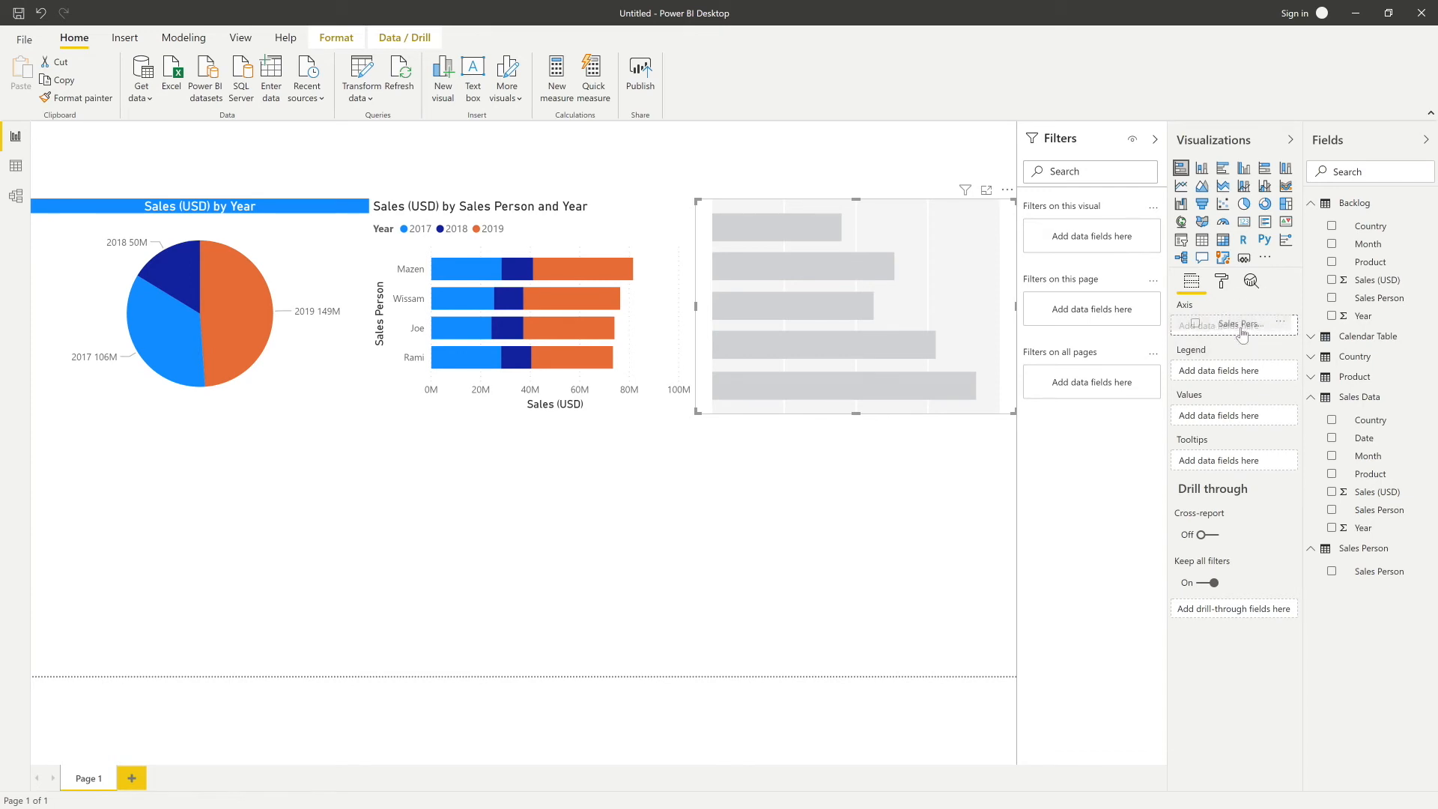
mouse_move(1375, 324)
left_mouse_down()
mouse_move(1252, 338)
mouse_move(1333, 341)
mouse_move(1378, 322)
left_mouse_up()
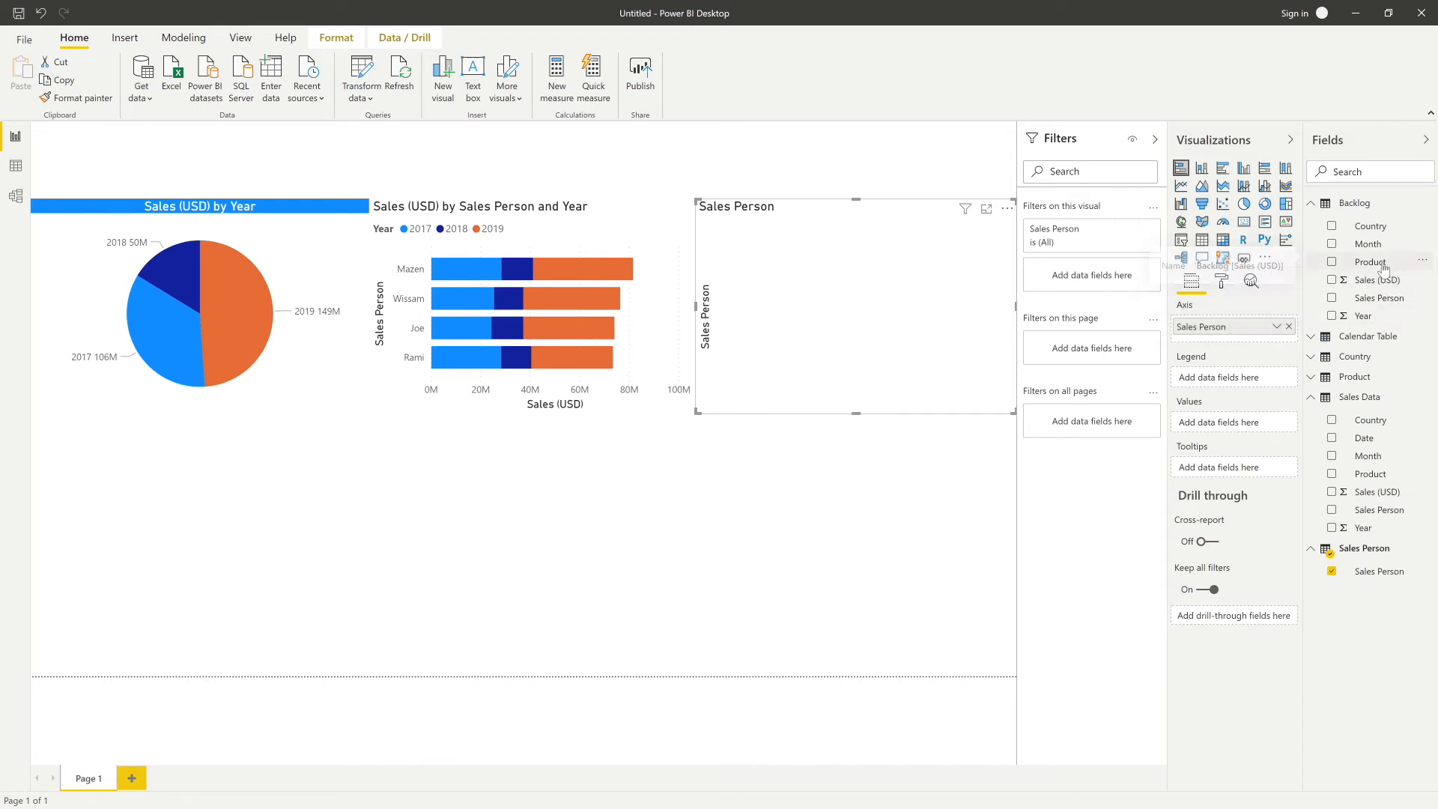
left_click_drag(1381, 286, 1266, 427)
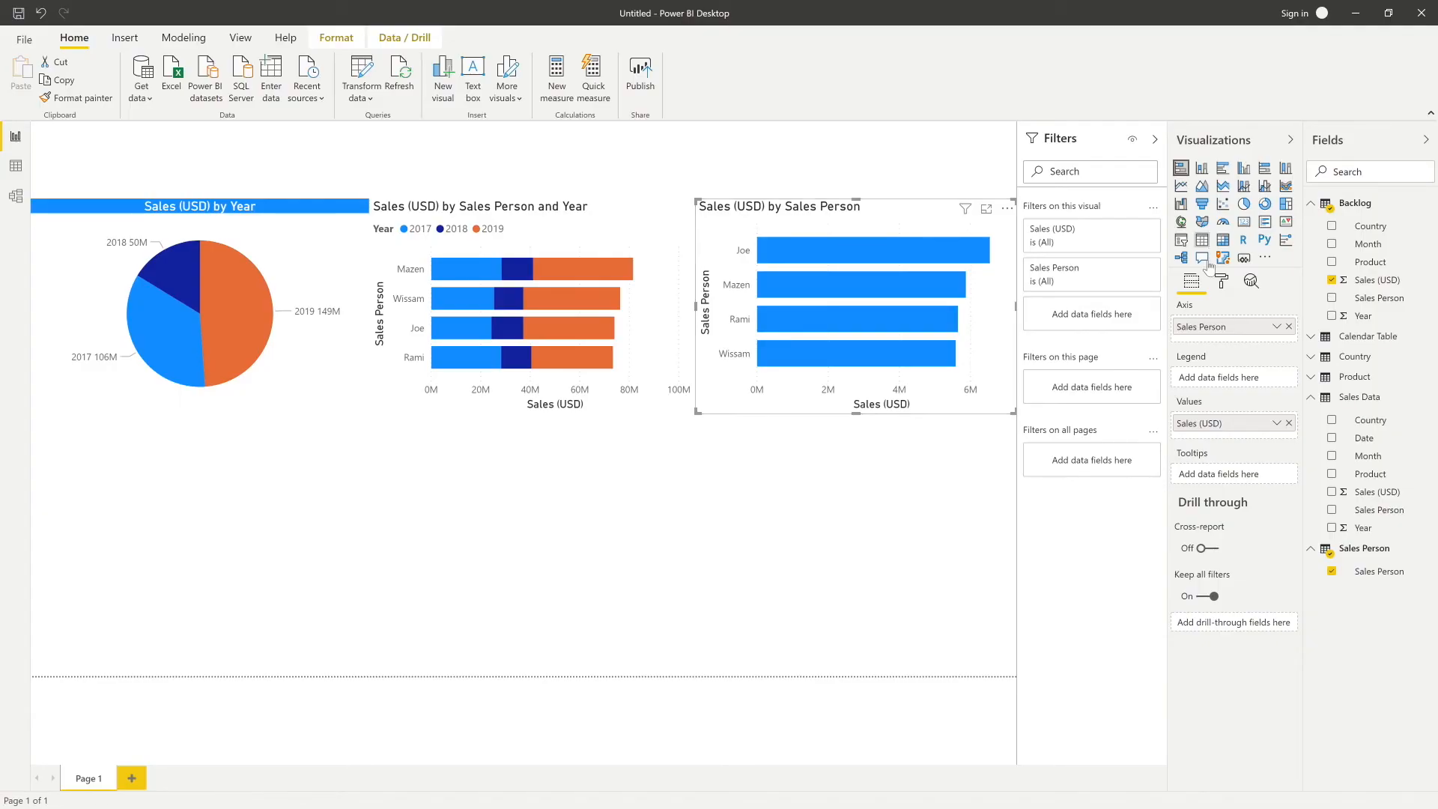
Change the backlog bar chart to a pie chart with Country from the Country table as legend and Sales (USD) from Backlog as values
left_click(1244, 206)
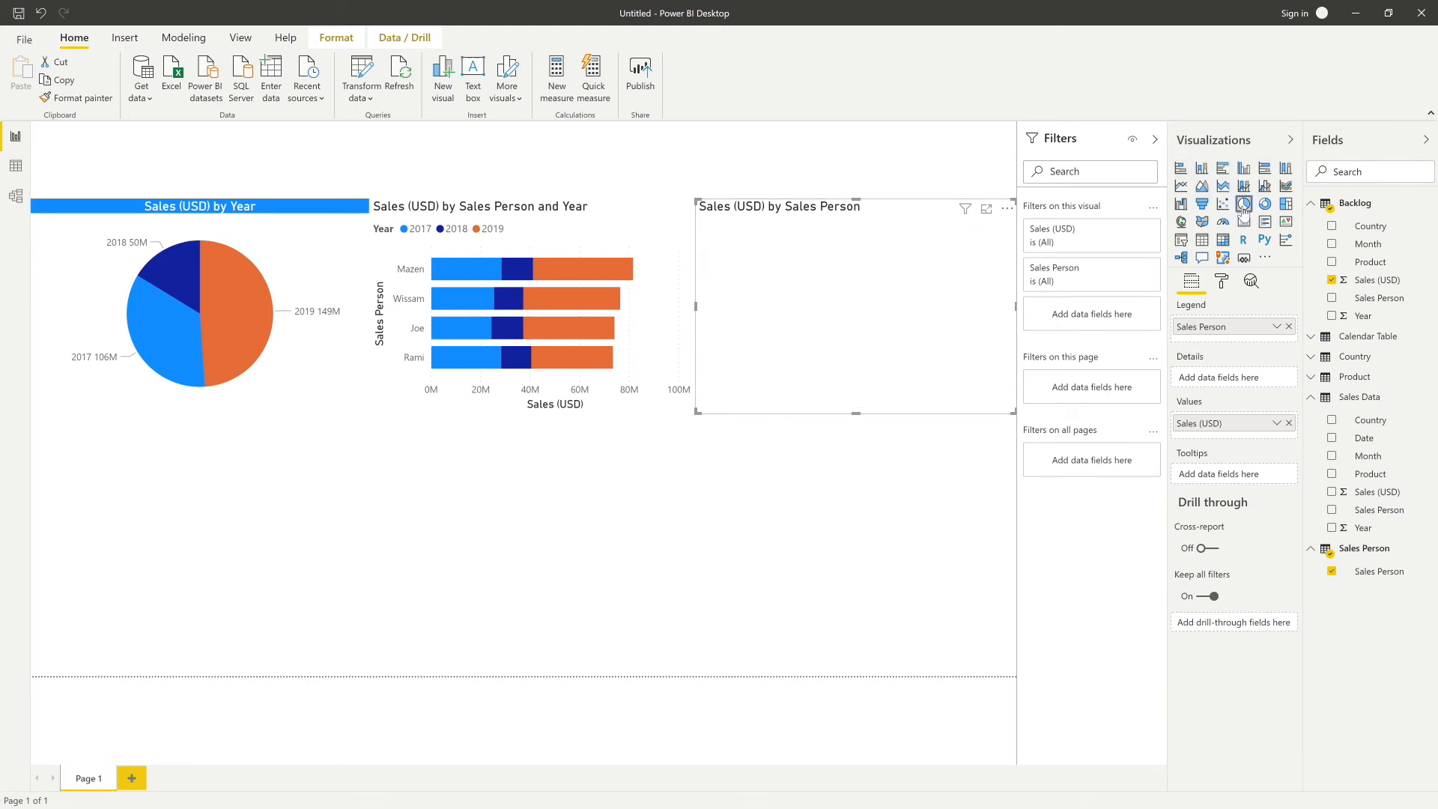
left_click(1332, 280)
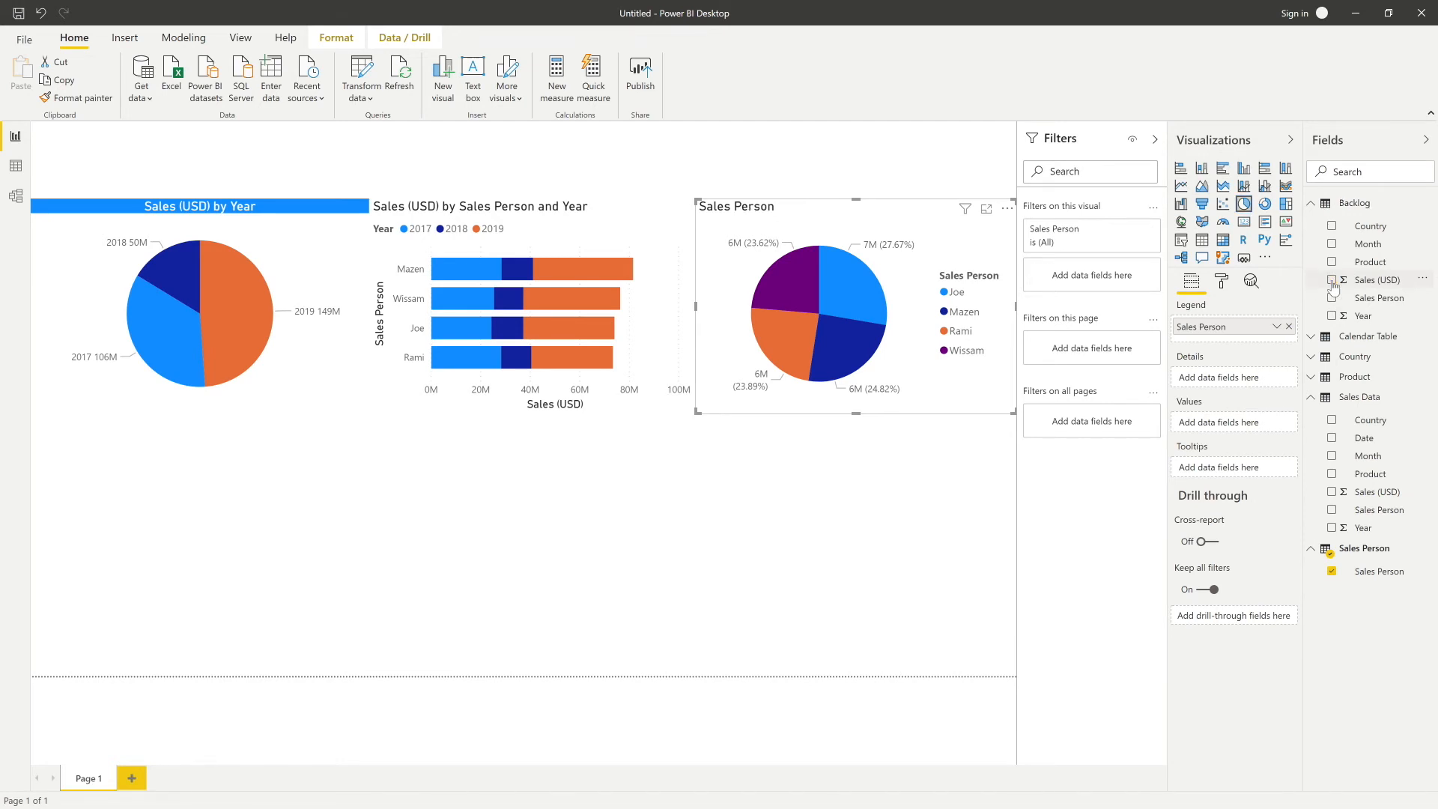
left_click_drag(1371, 423, 1250, 331)
left_click(1357, 358)
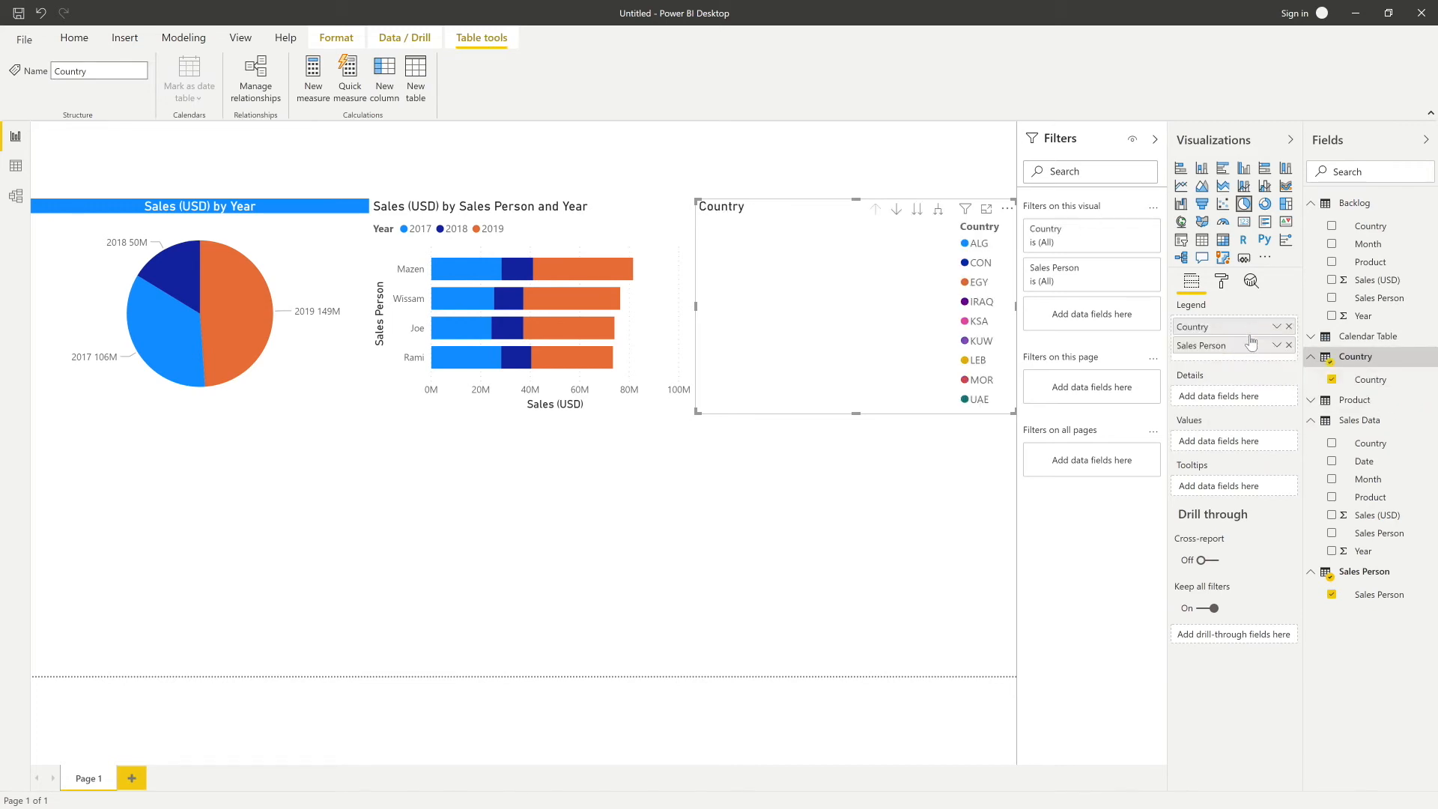
left_click(1288, 346)
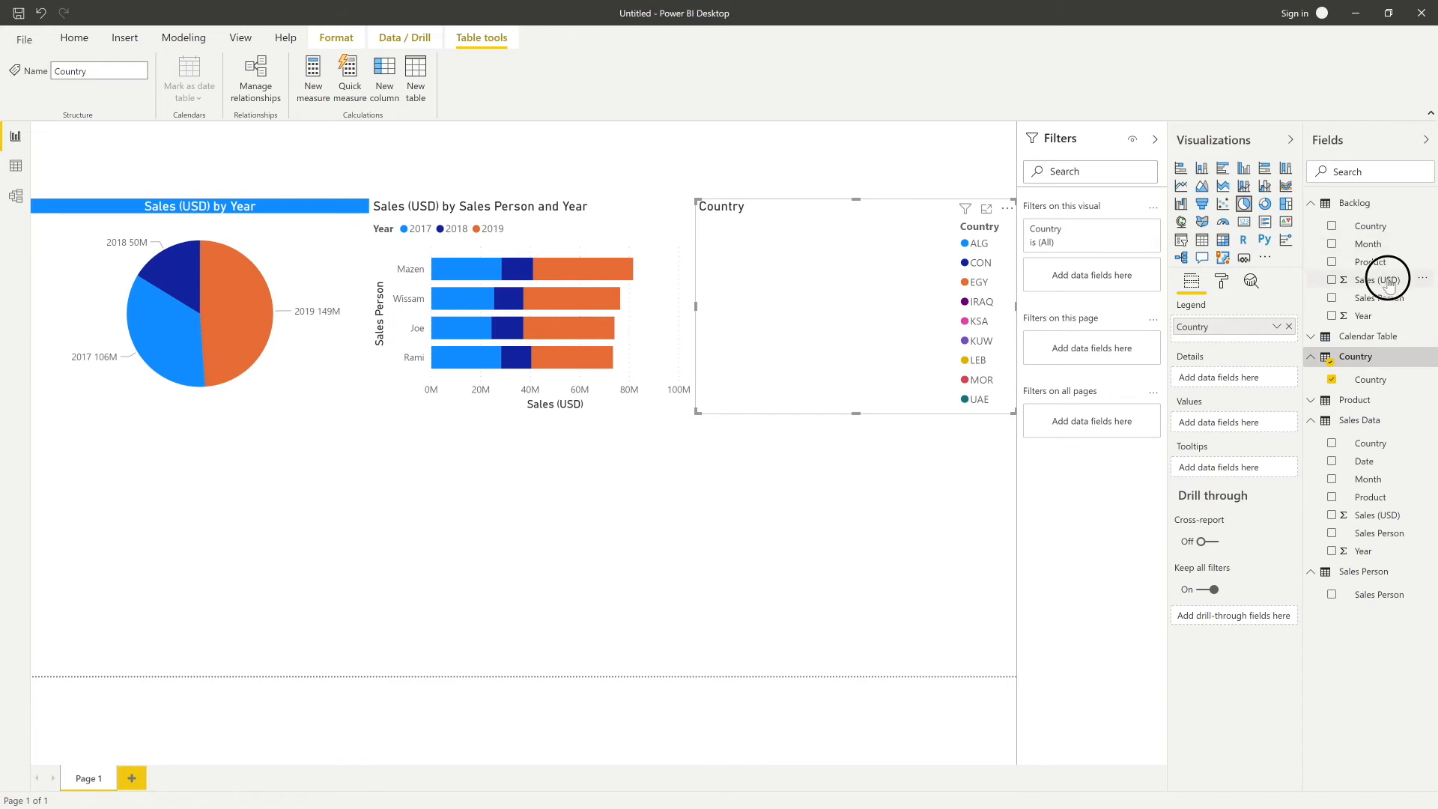
left_click_drag(1389, 278, 1256, 427)
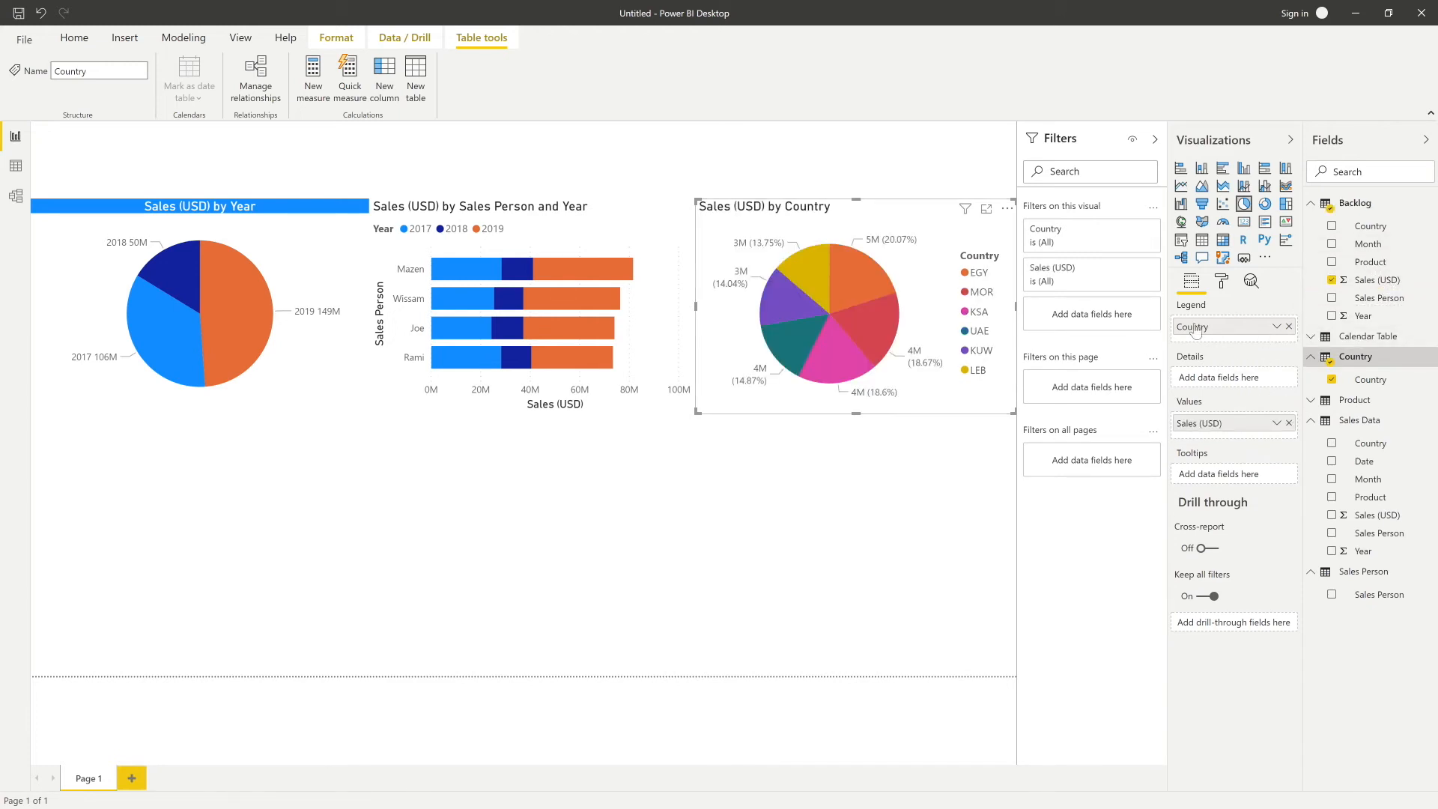
Set the country pie chart's title text to BACKLOG
left_click(1222, 284)
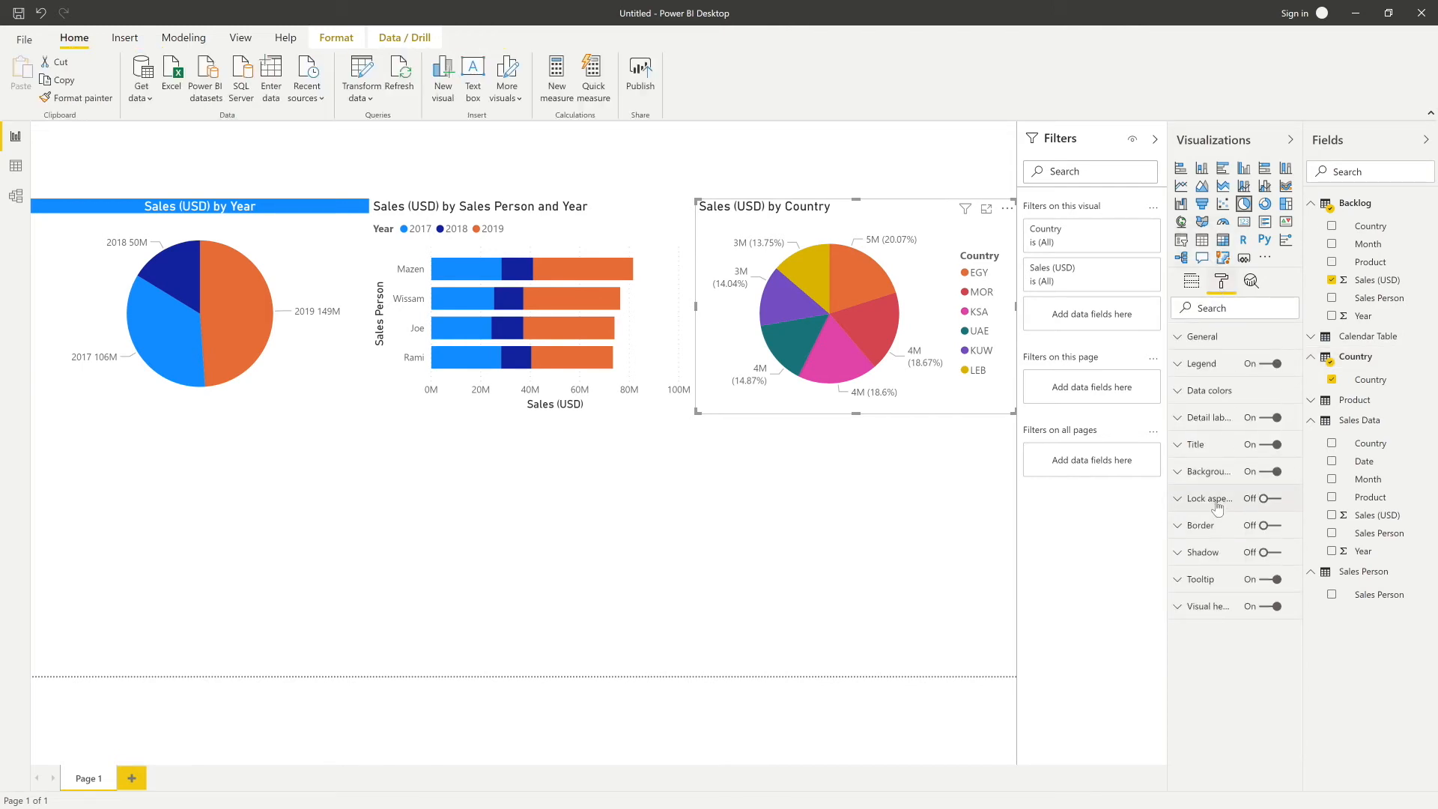
left_click(1213, 449)
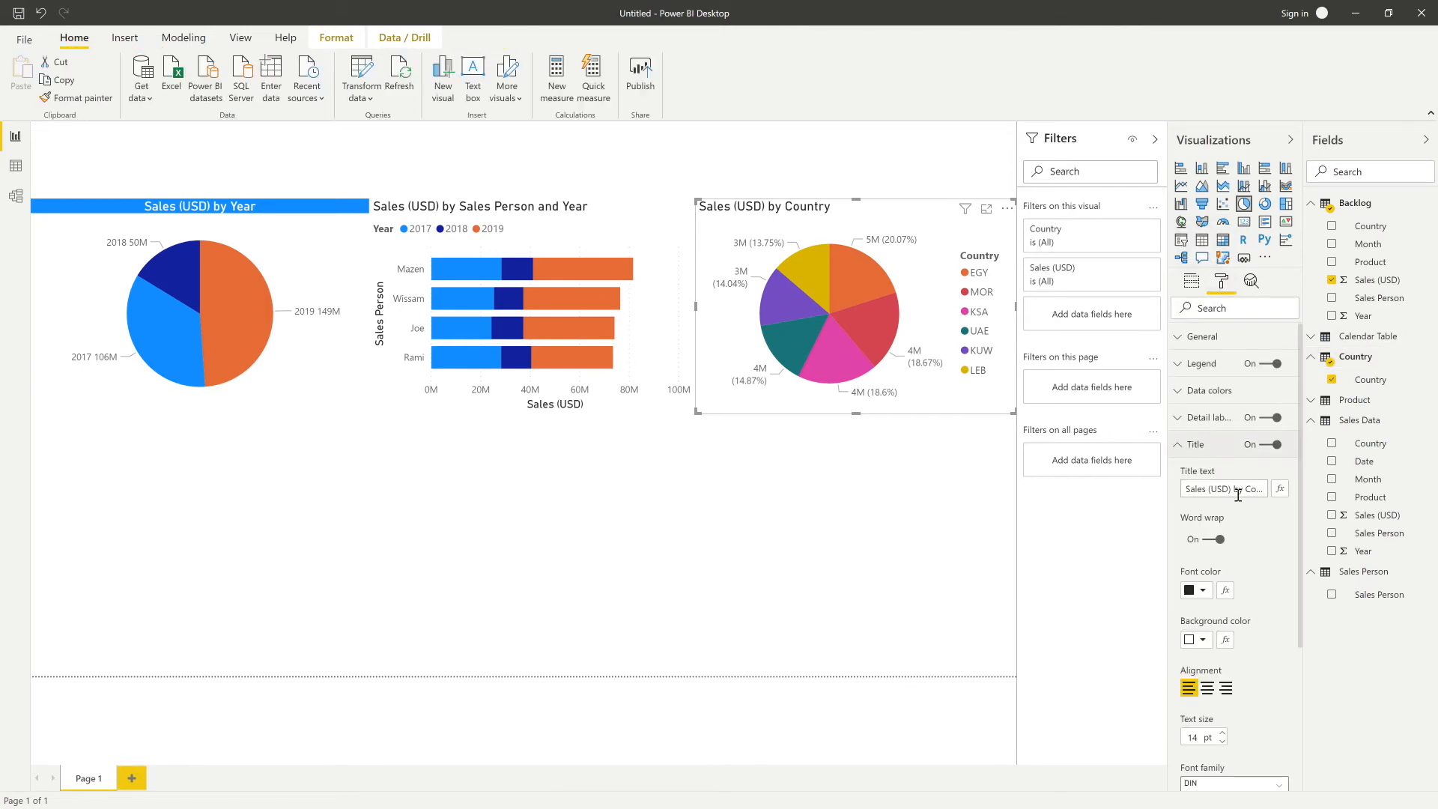
left_click(1235, 493)
type("BACKLOG")
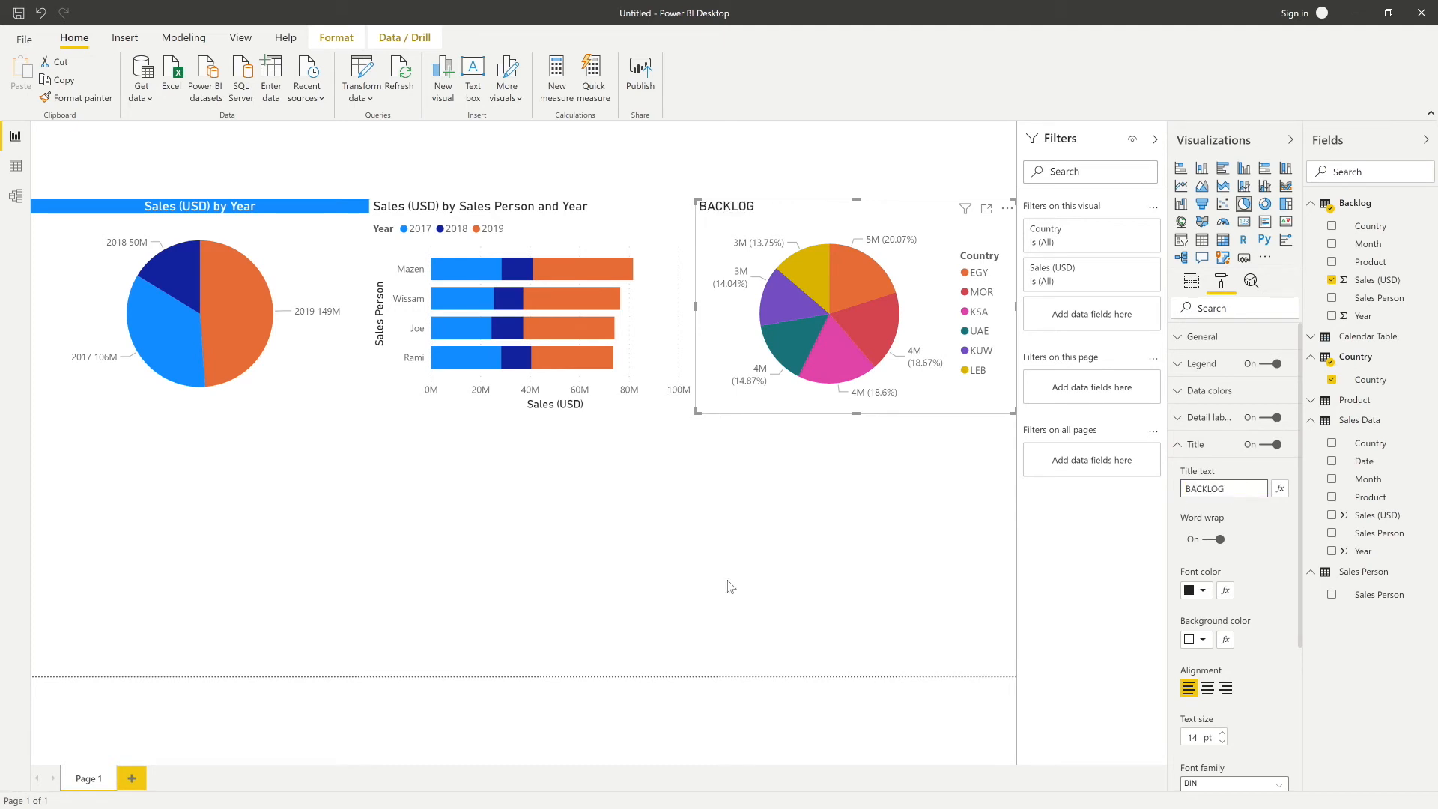
mouse_move(548, 274)
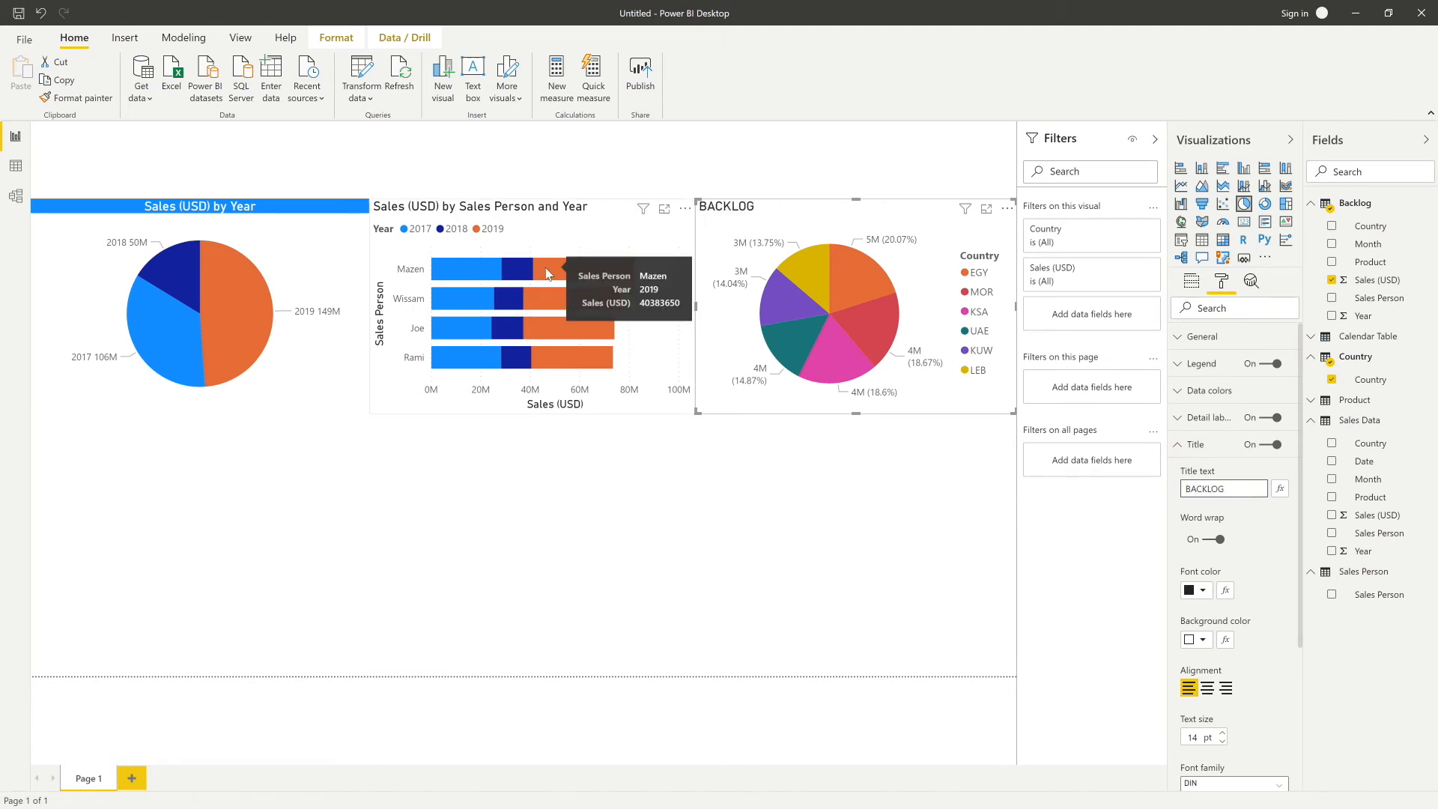
left_click(561, 487)
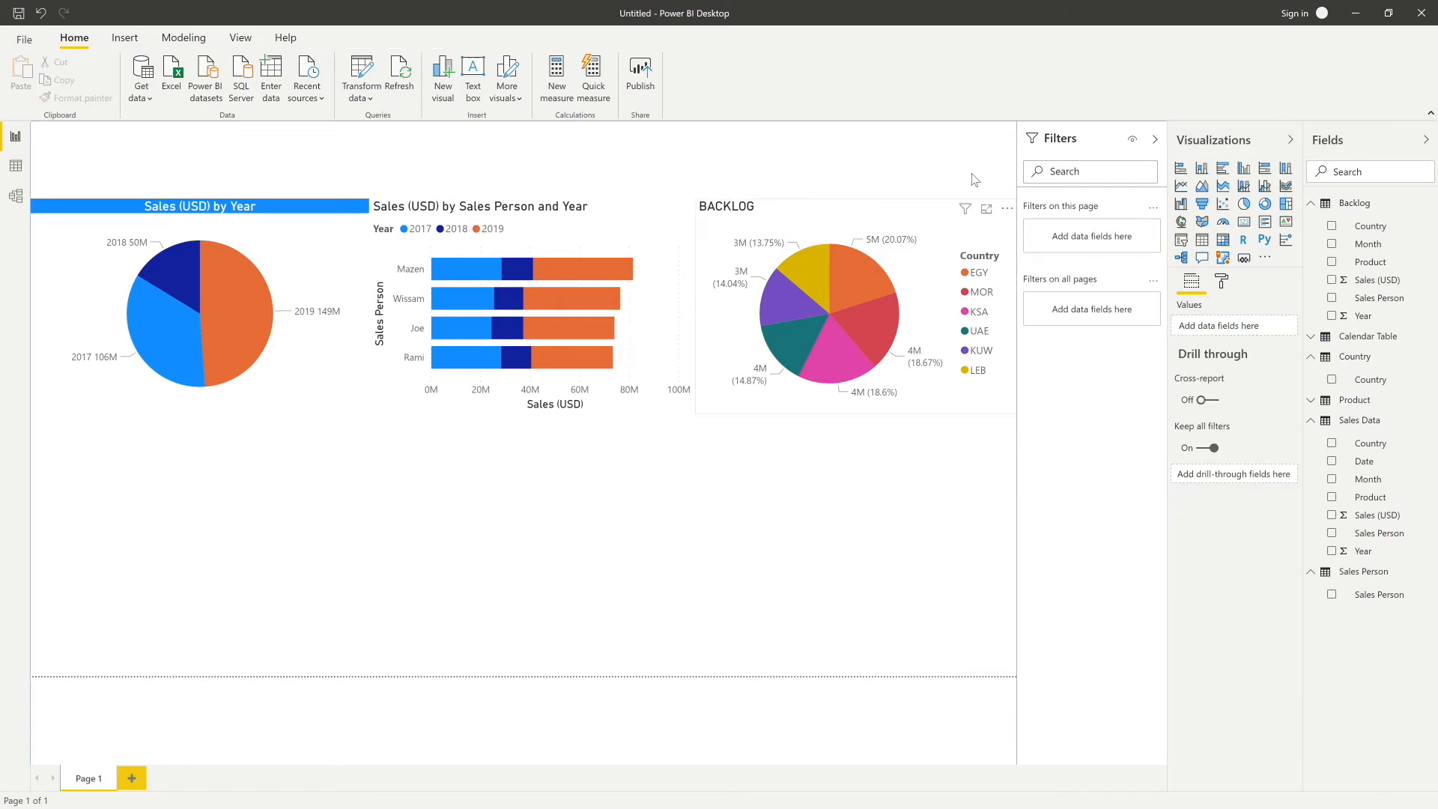
Turn off the BACKLOG pie chart's legend, set its detail label style to Category, data value, and clear the slice highlight
left_click(865, 316)
left_click(1221, 284)
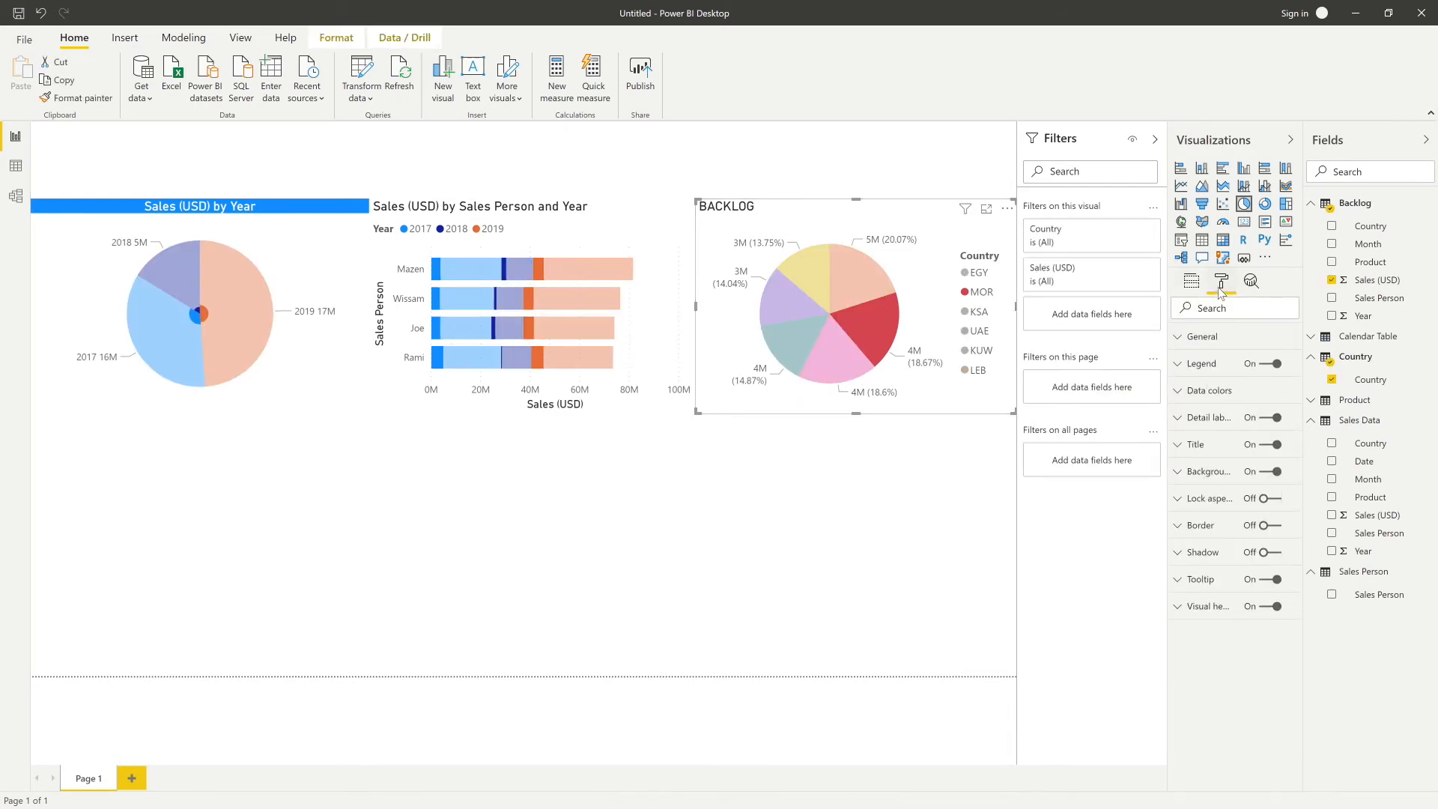
left_click(1263, 365)
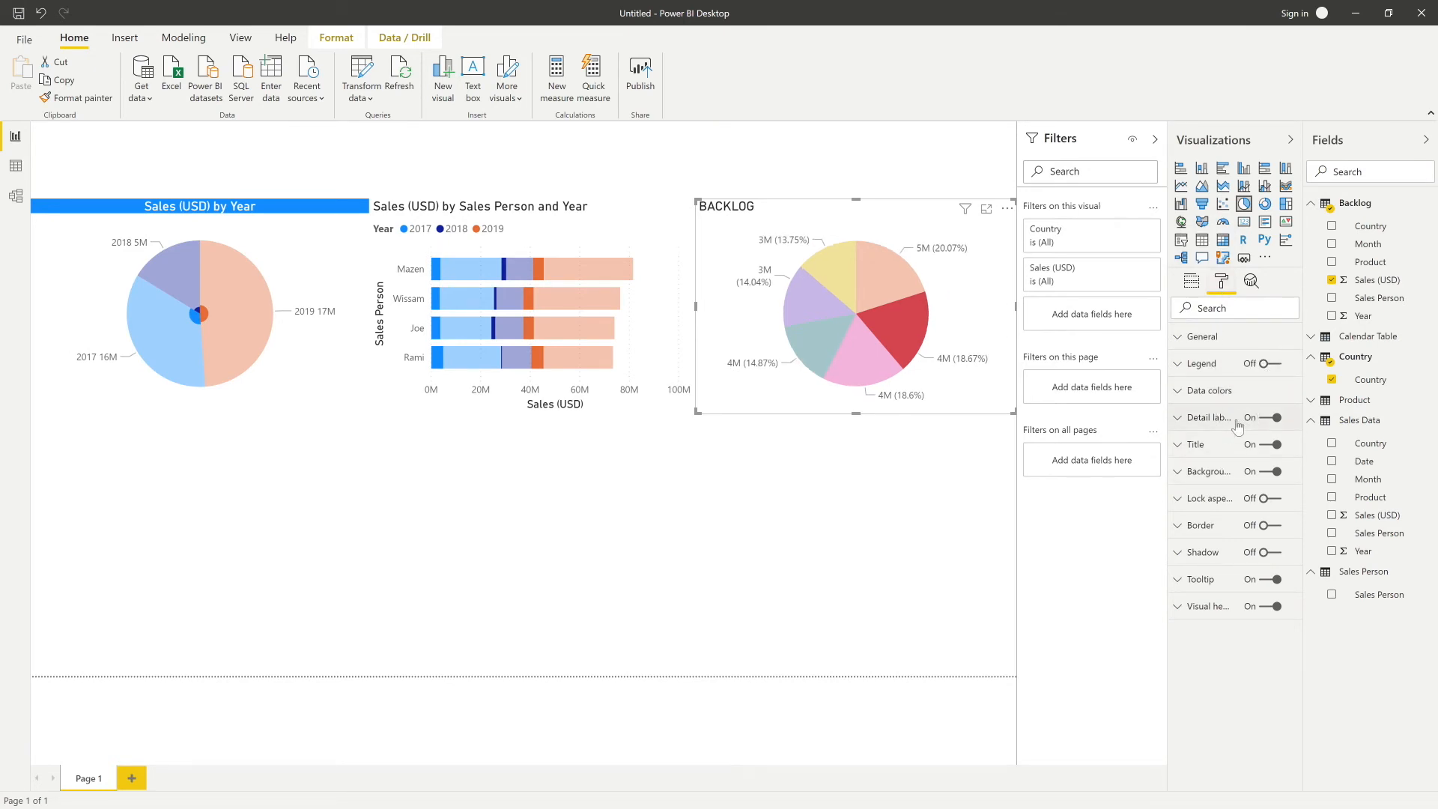
left_click(1187, 420)
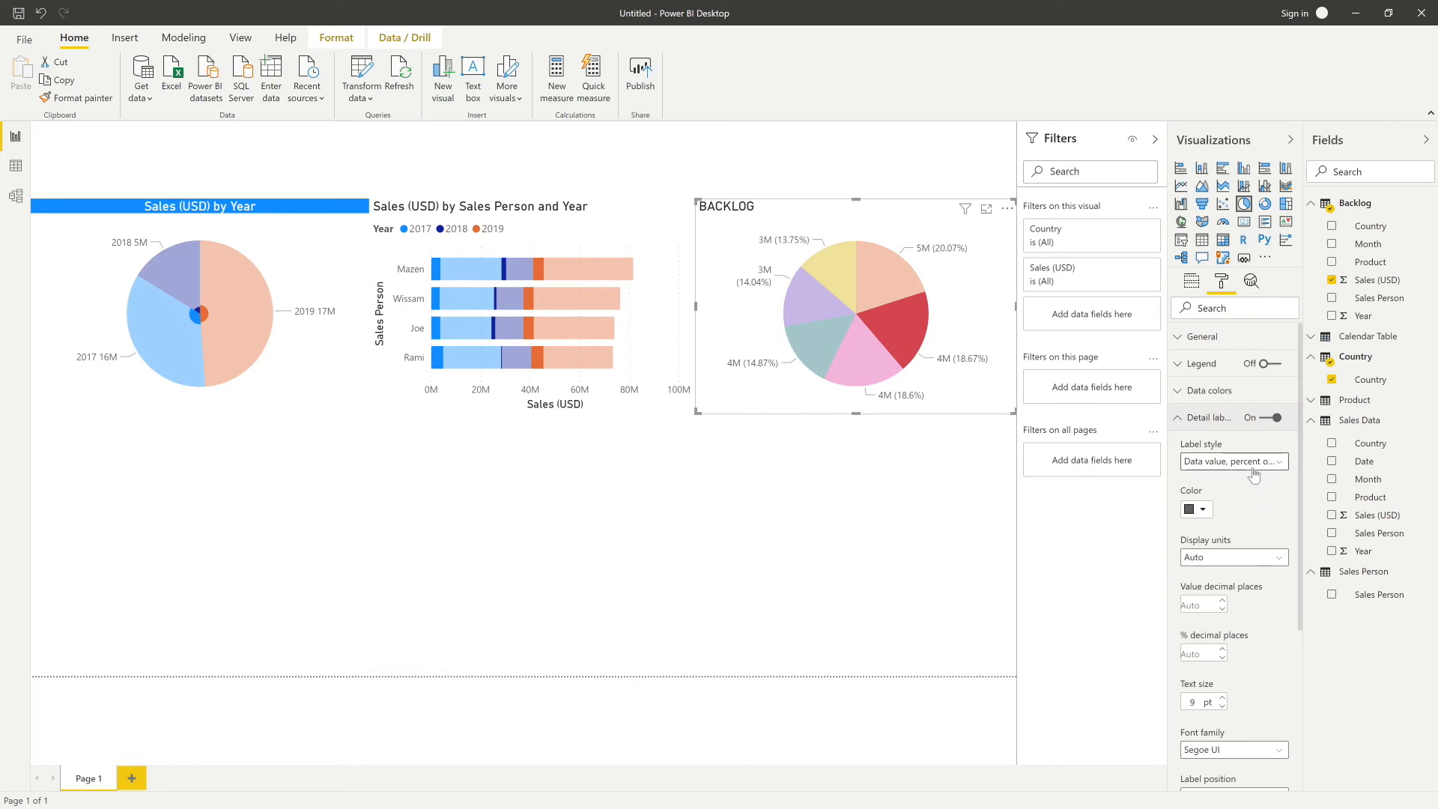
left_click(1253, 466)
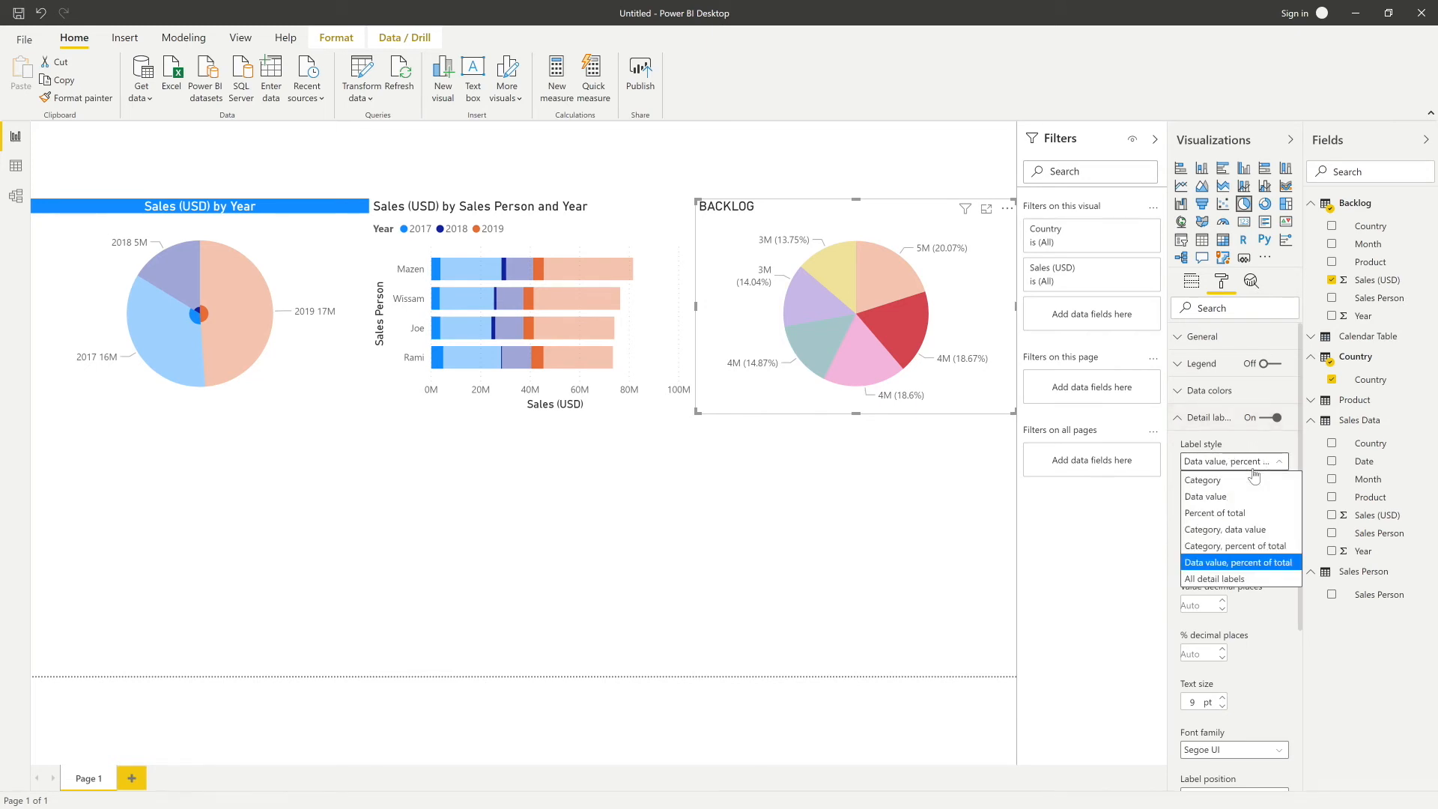
left_click(1238, 529)
left_click(803, 533)
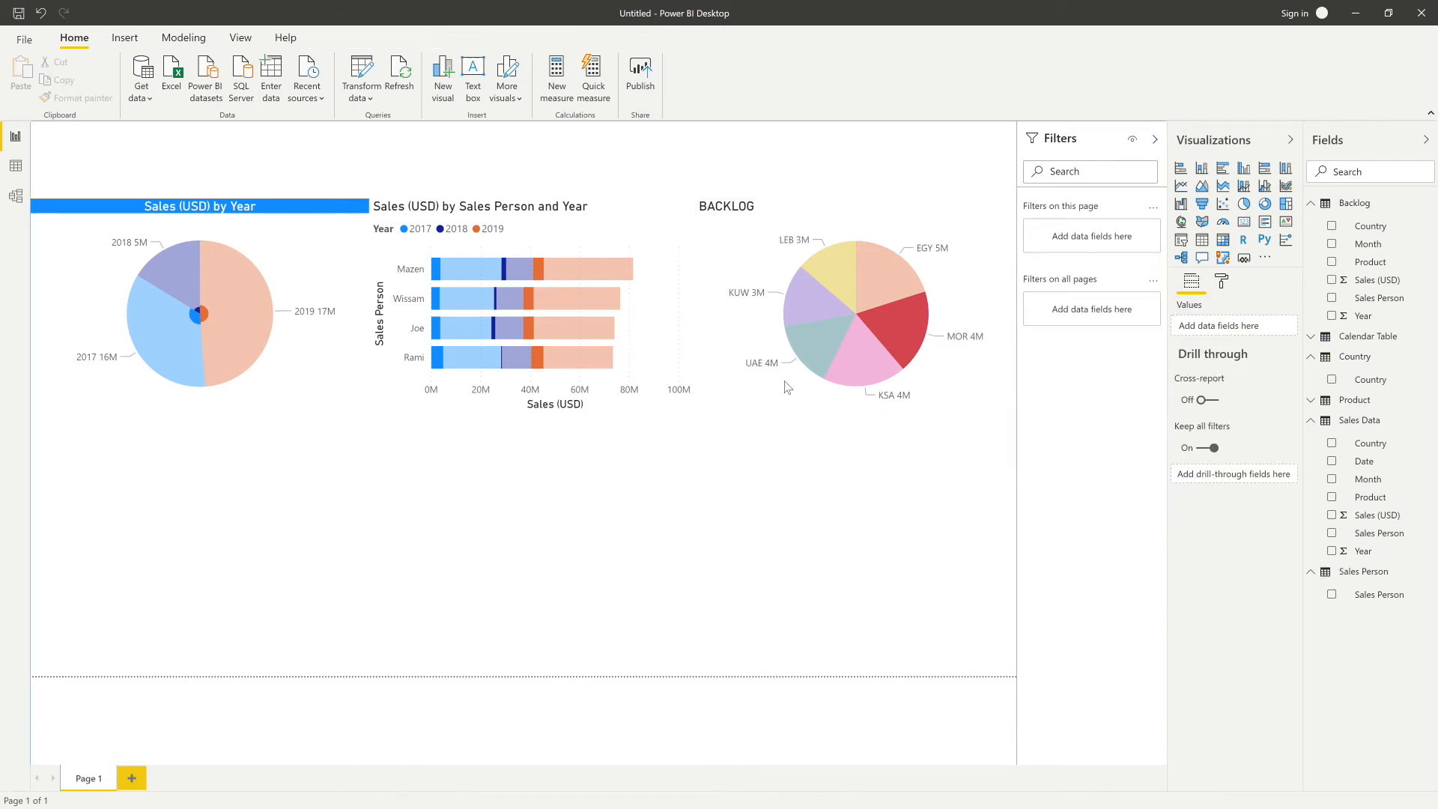
left_click(920, 340)
left_click(949, 164)
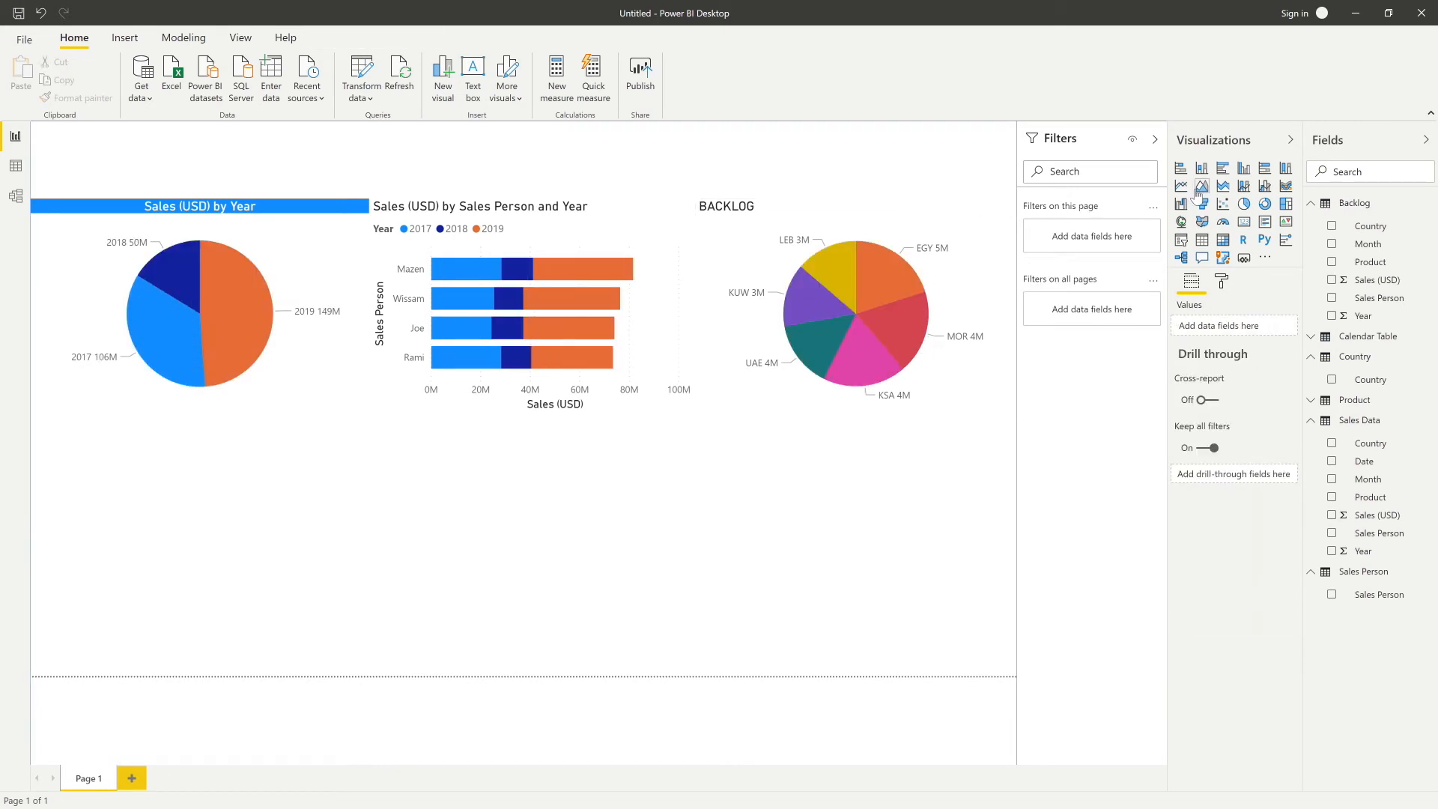
Add an empty line chart below the sales by year pie chart and widen it to span the first two charts
left_click(1186, 189)
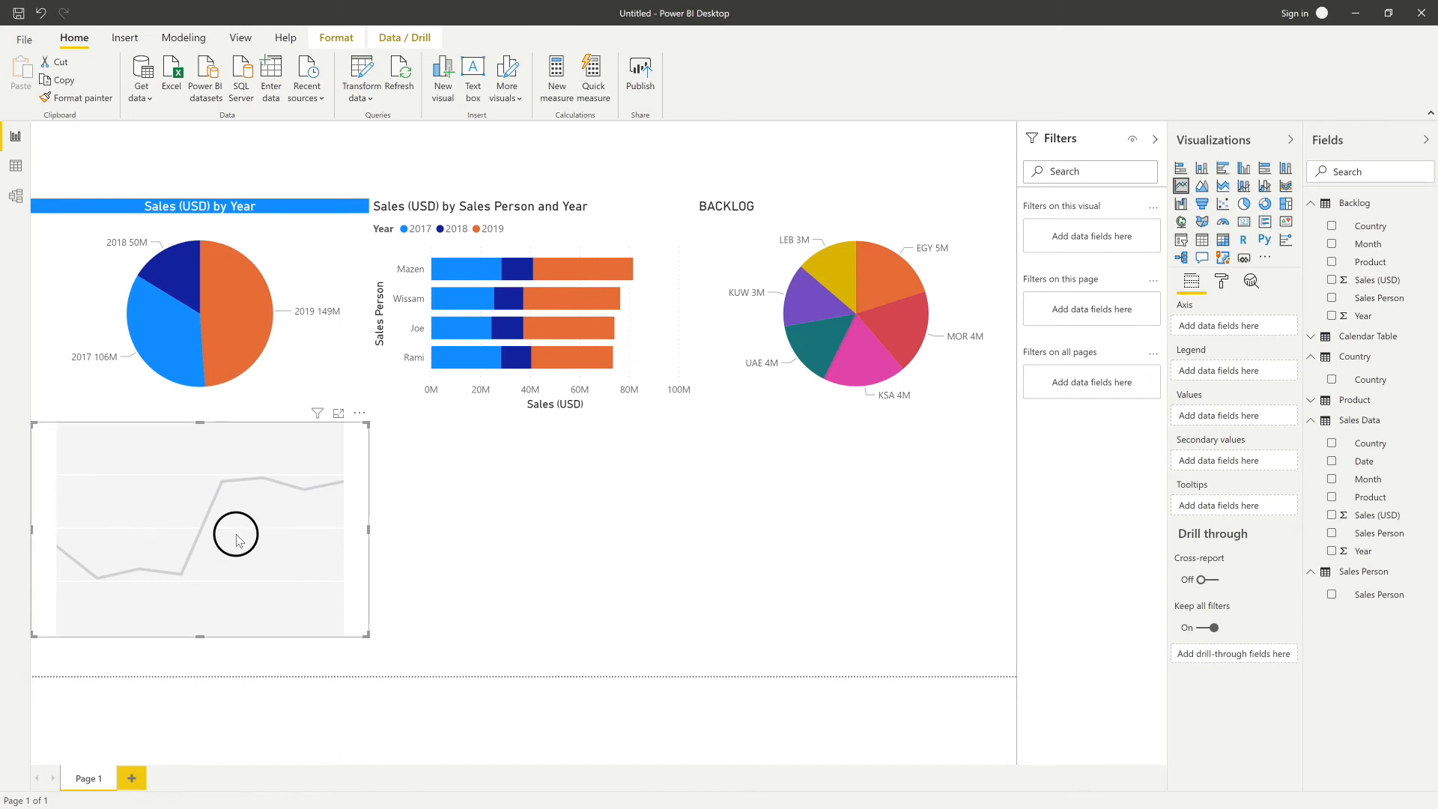
left_click_drag(234, 529, 235, 563)
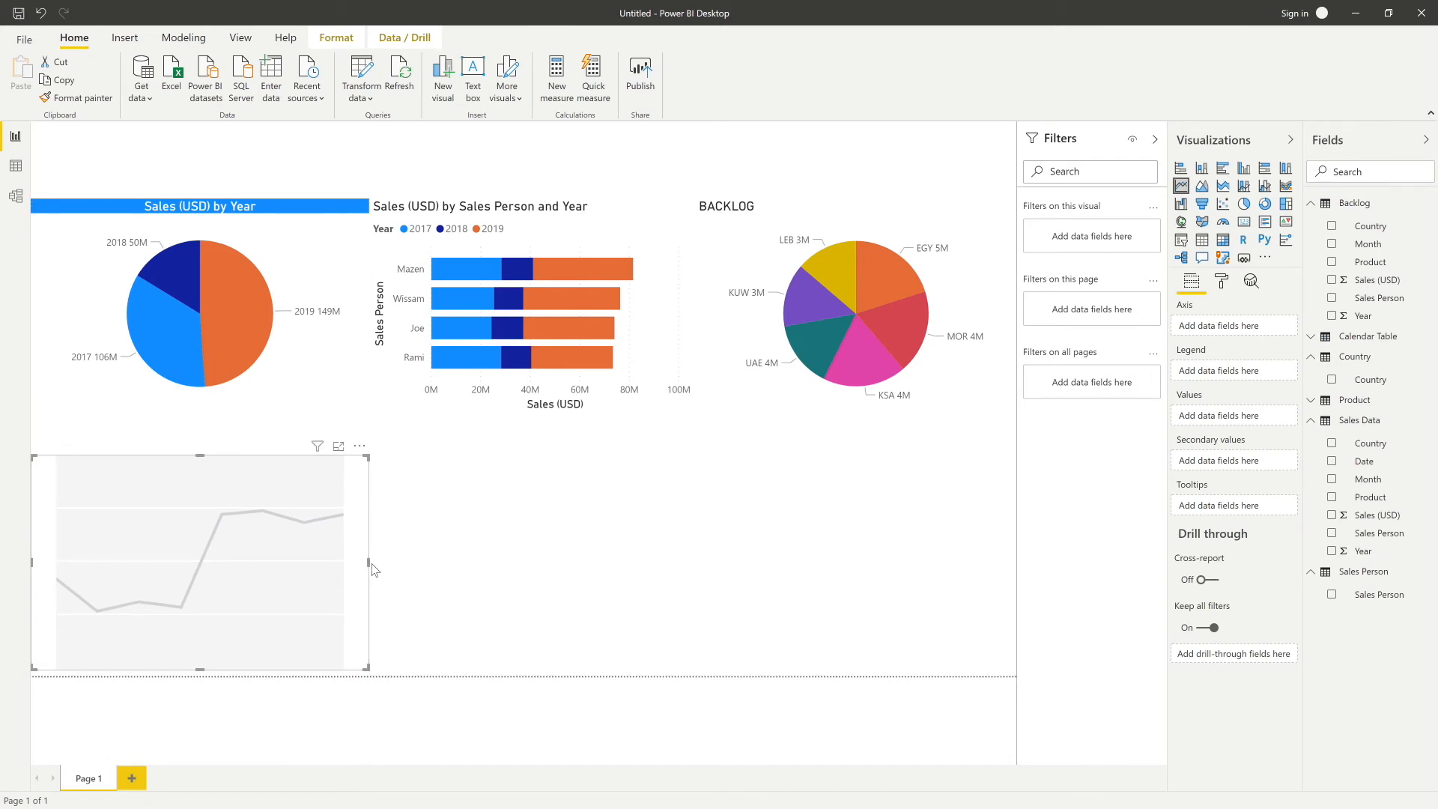
left_click_drag(370, 563, 696, 542)
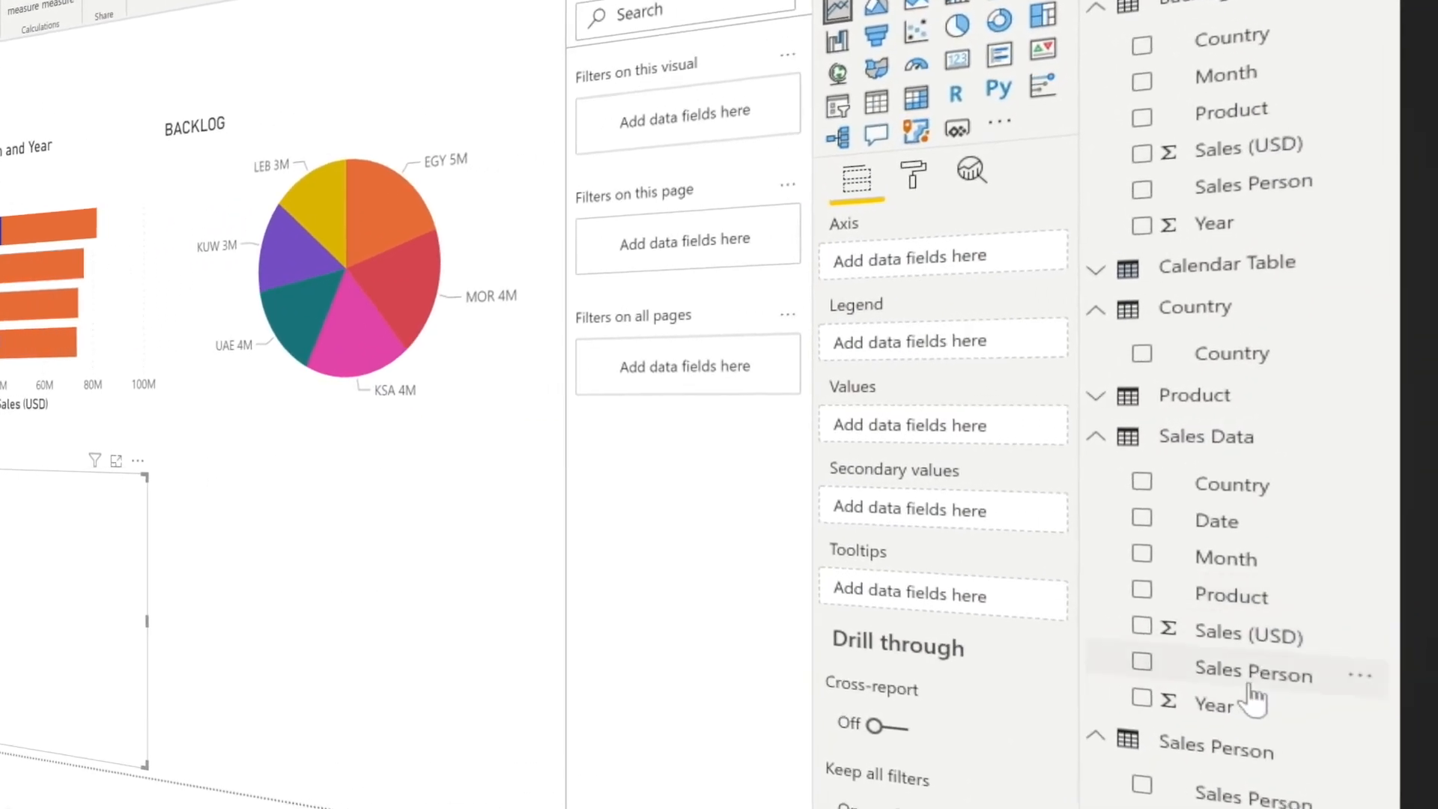
Set Month as the line chart's axis, Year as its legend and Sales (USD) as its values, all from Sales Data
left_click_drag(1240, 712, 958, 352)
left_click_drag(1217, 560, 940, 273)
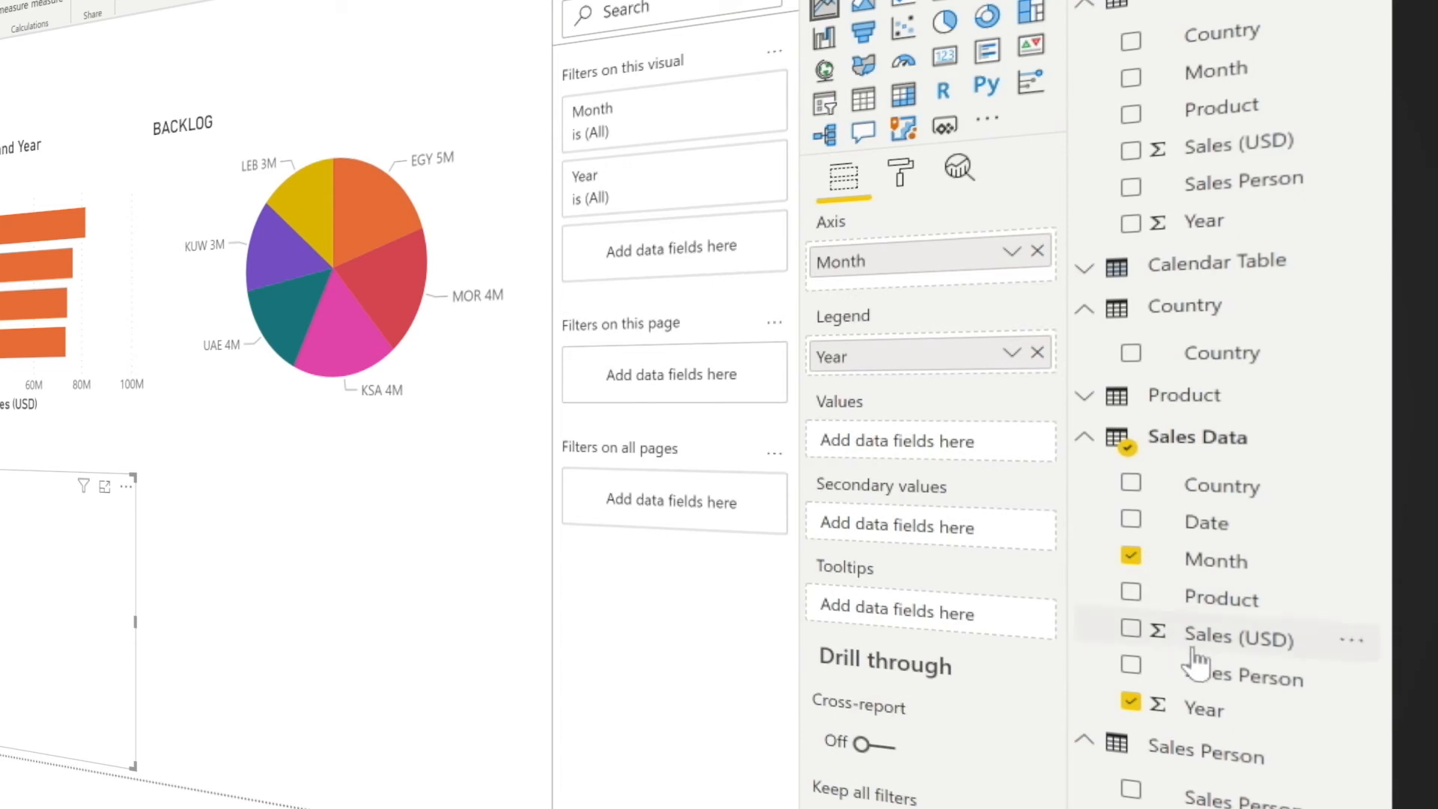
left_click_drag(1206, 655, 937, 453)
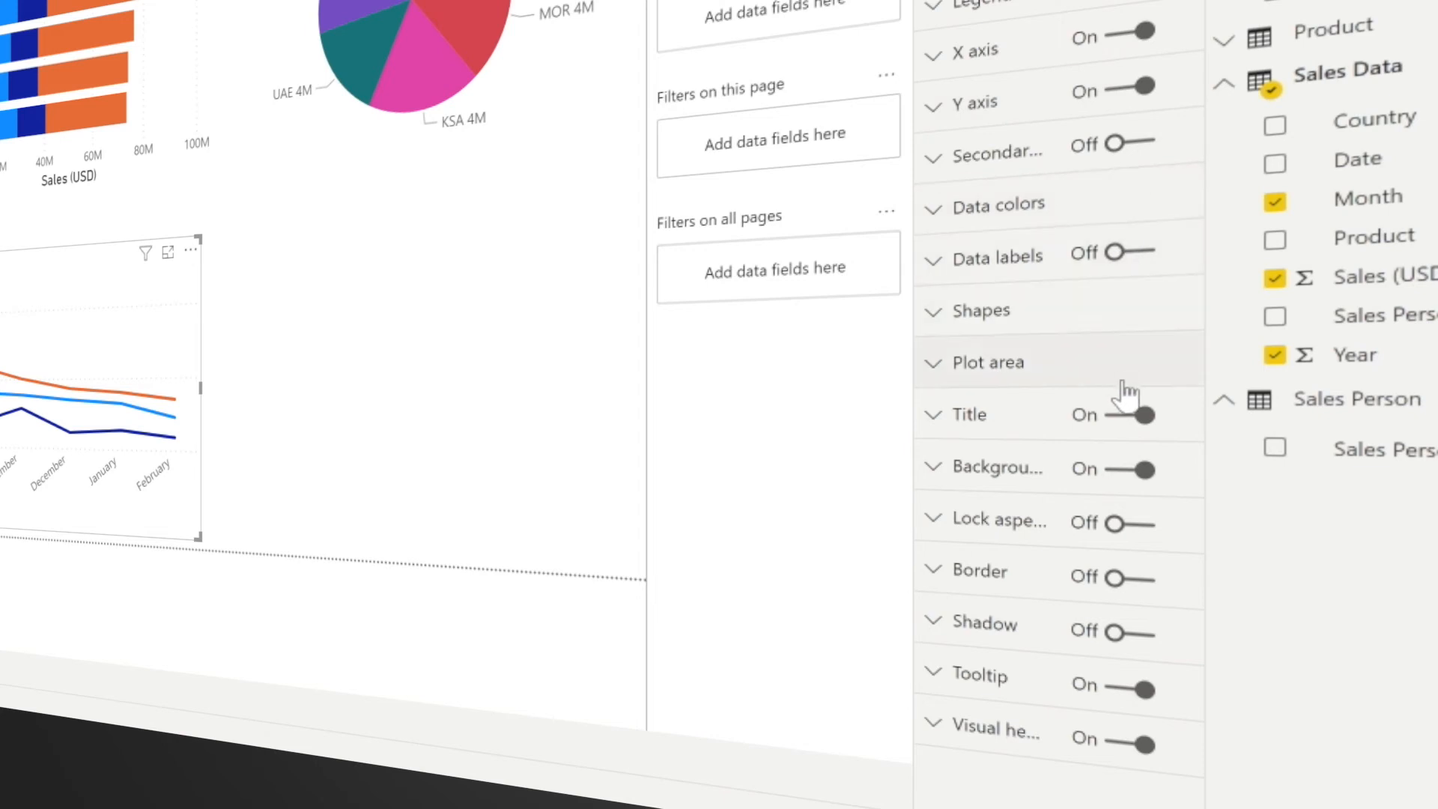
Set the line chart's title text to SEASONALITY
left_click(1002, 414)
left_click(1008, 509)
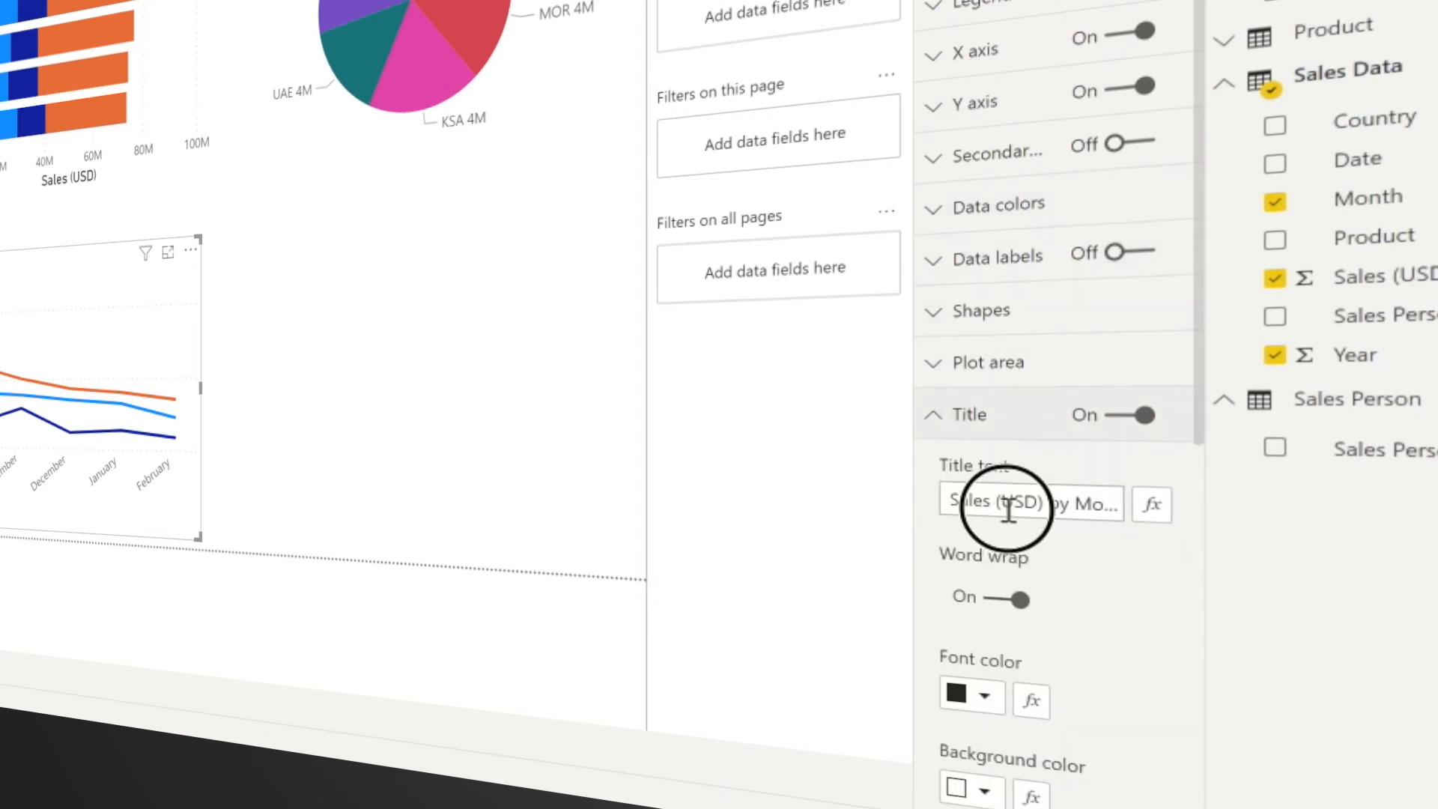
type("Seas")
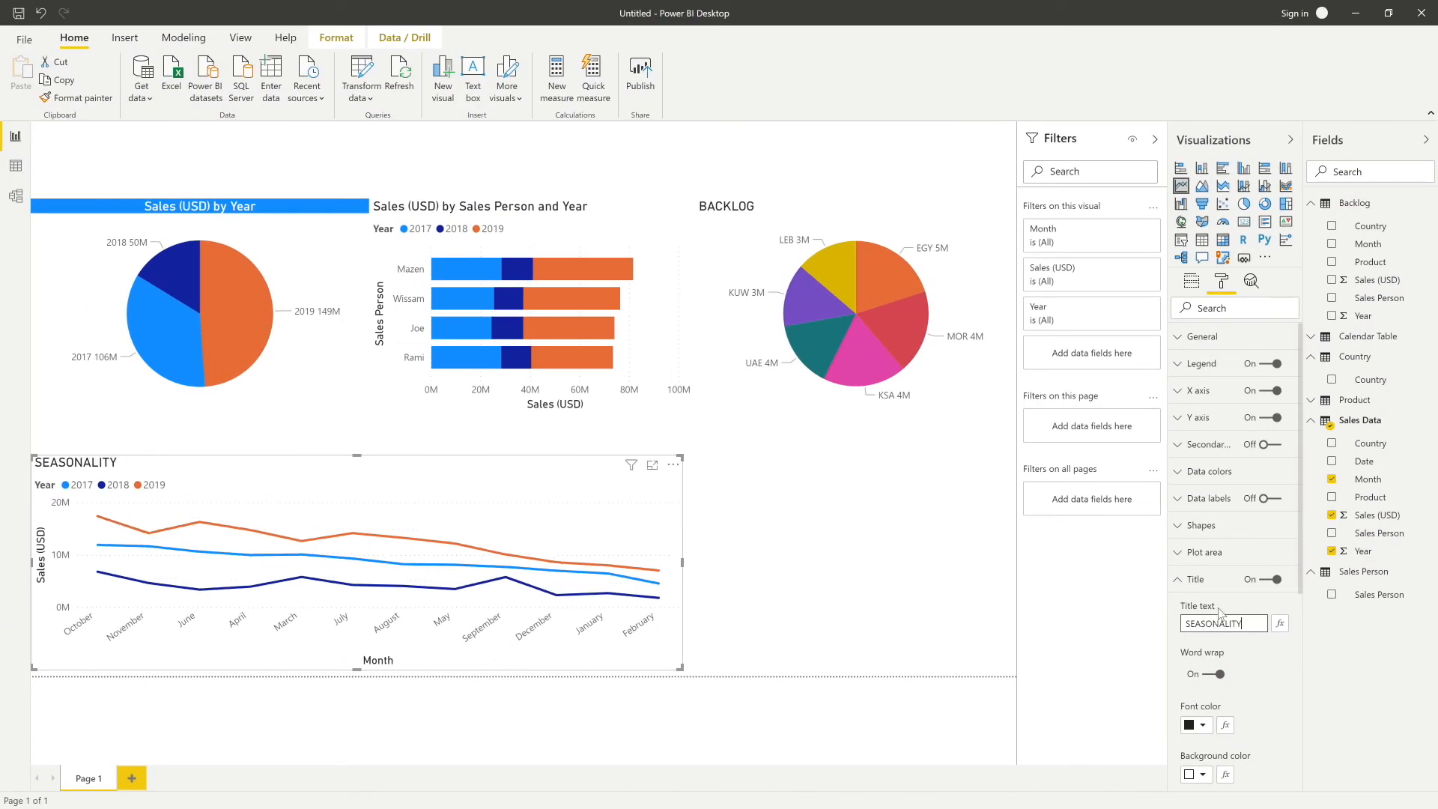
left_click(1196, 583)
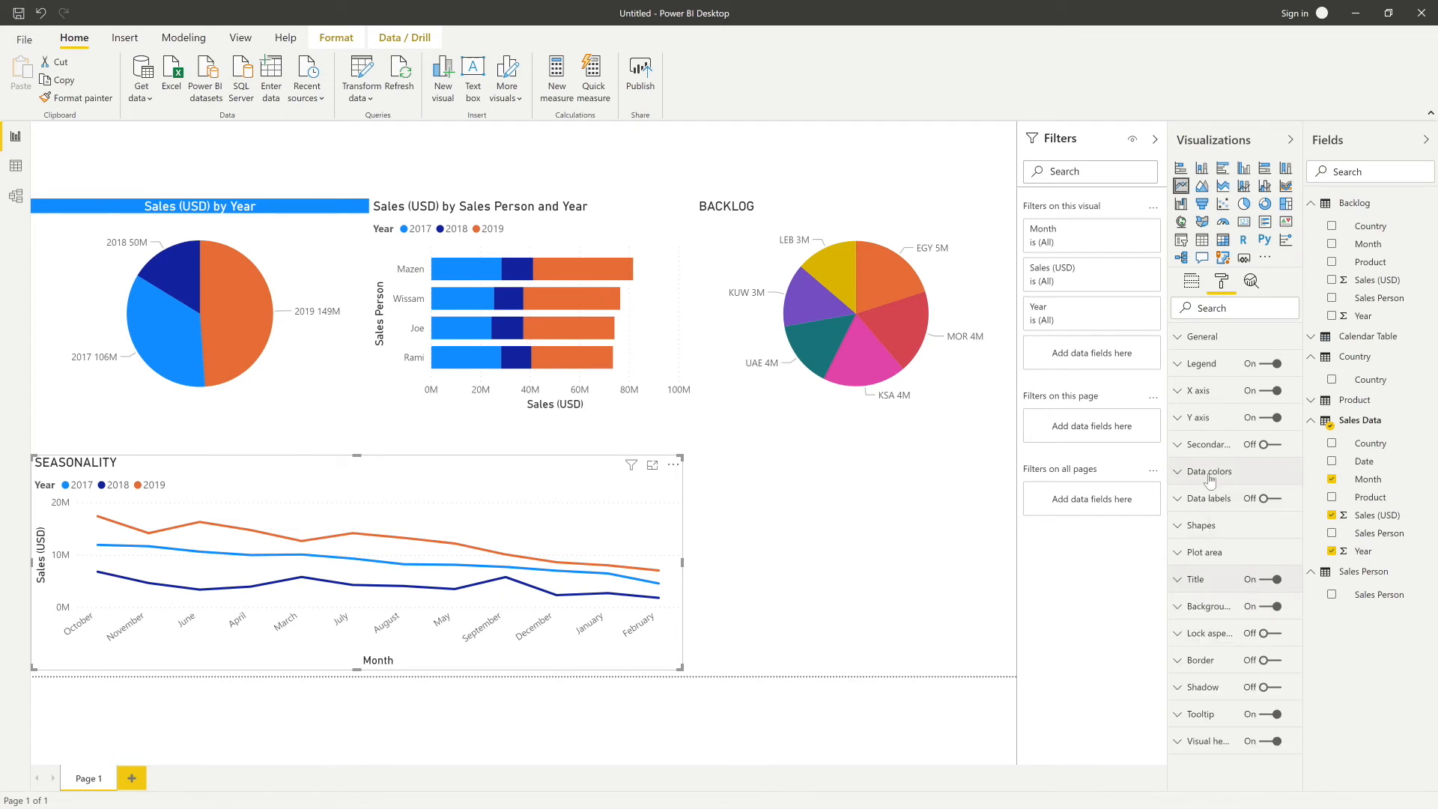
Turn on data labels for the SEASONALITY line chart and narrow the chart slightly
left_click(1236, 498)
left_click(1271, 498)
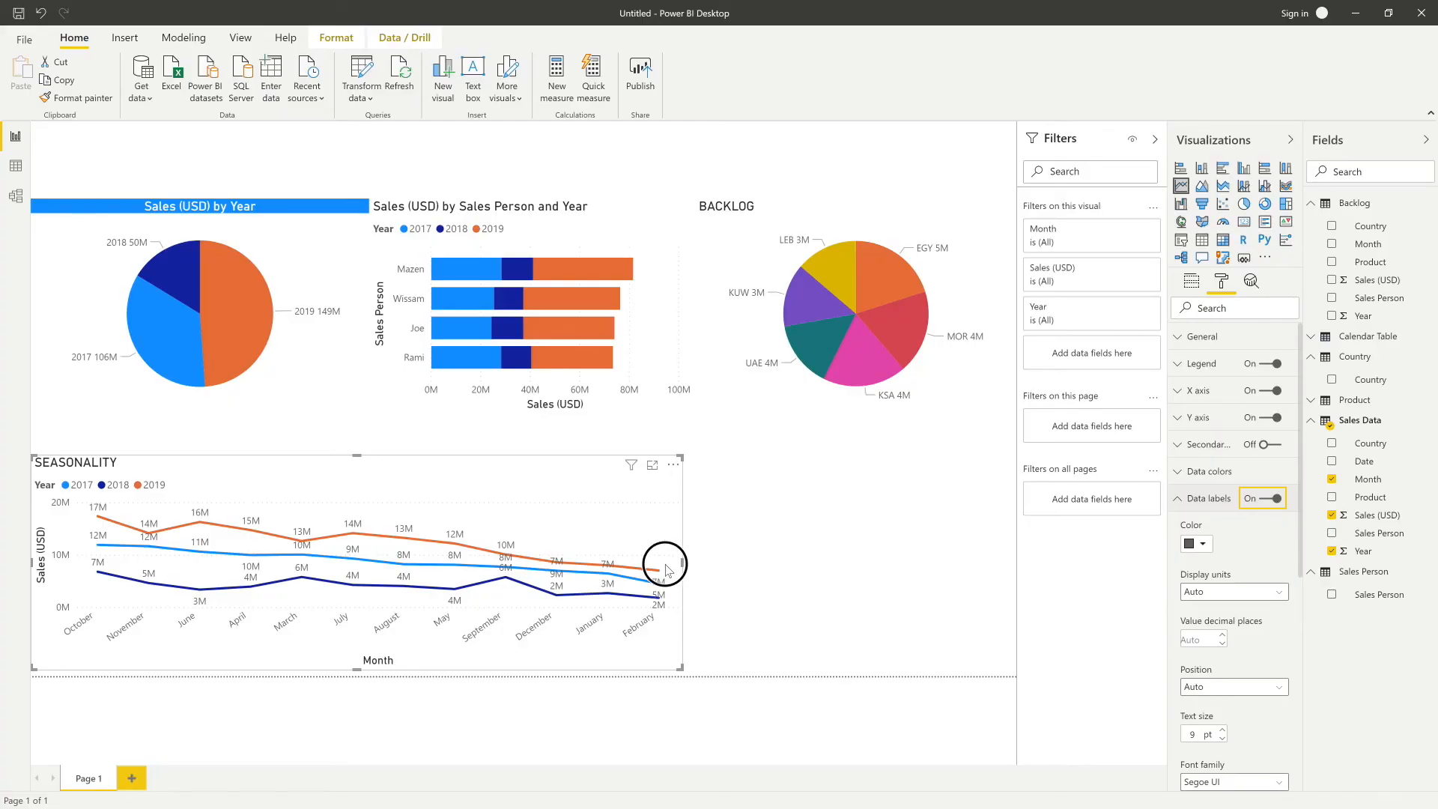
left_click_drag(683, 564, 664, 564)
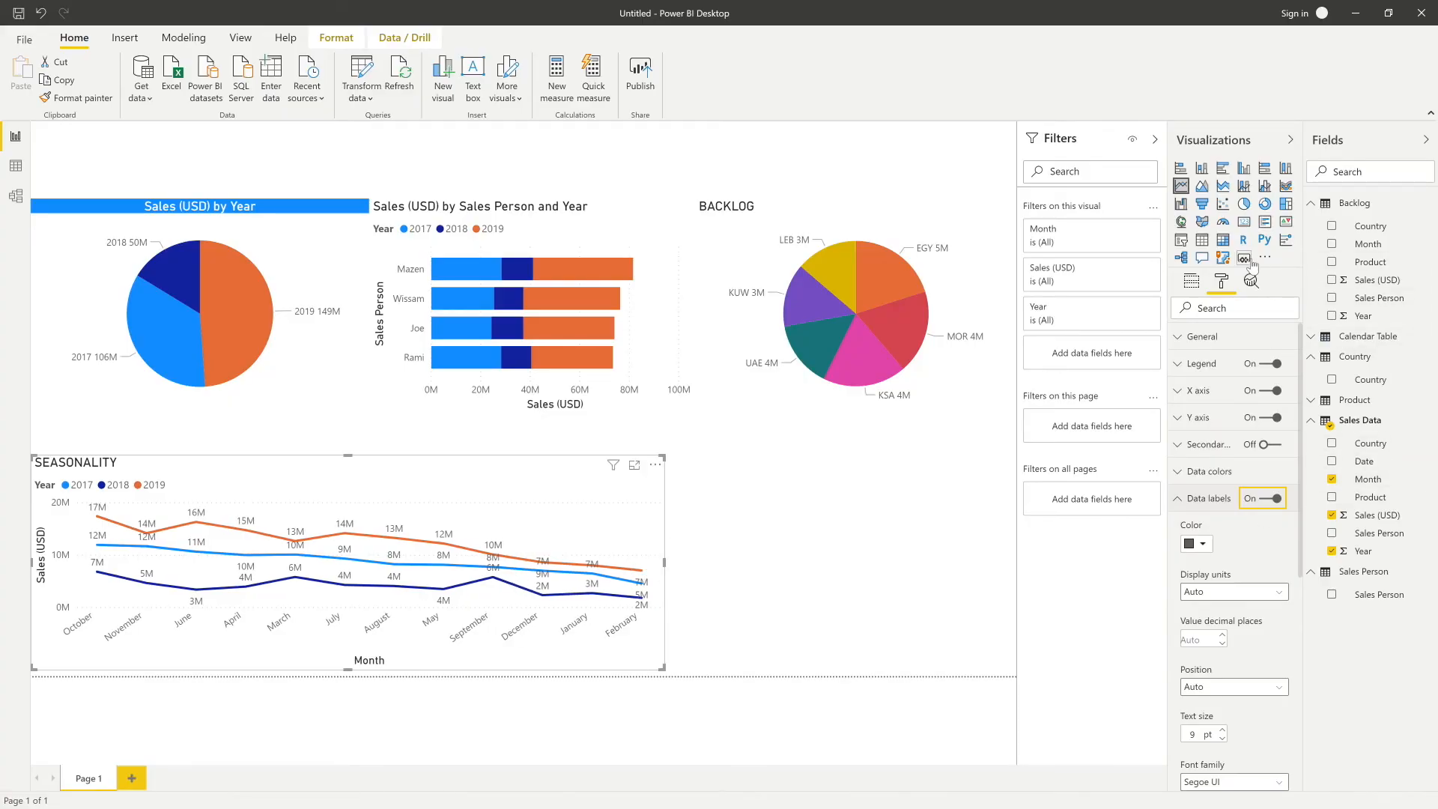
Add a treemap beside the line chart, grouped by Product from the Product table with Sales (USD) from Sales Data as values
left_click(937, 535)
left_click(1285, 205)
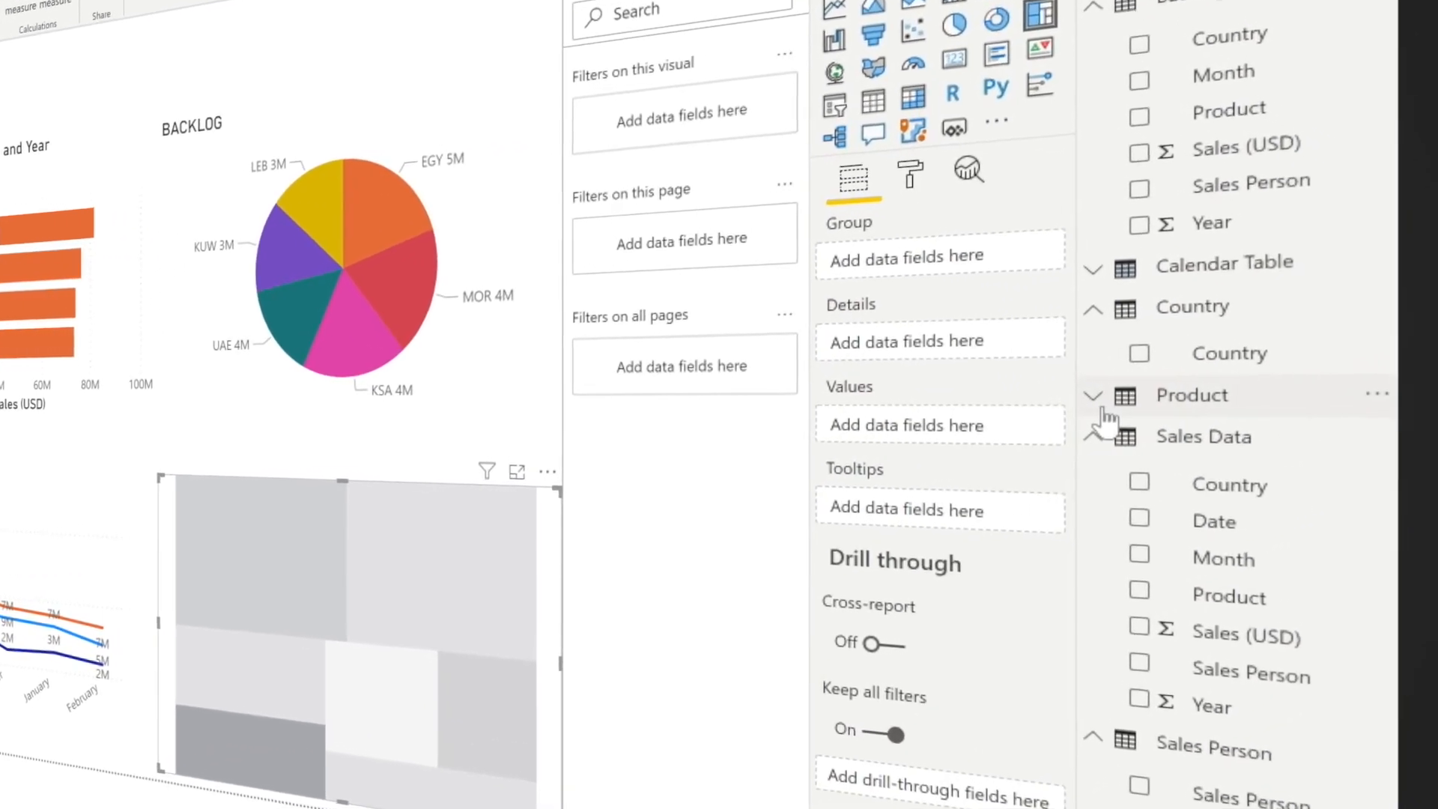
left_click(1105, 409)
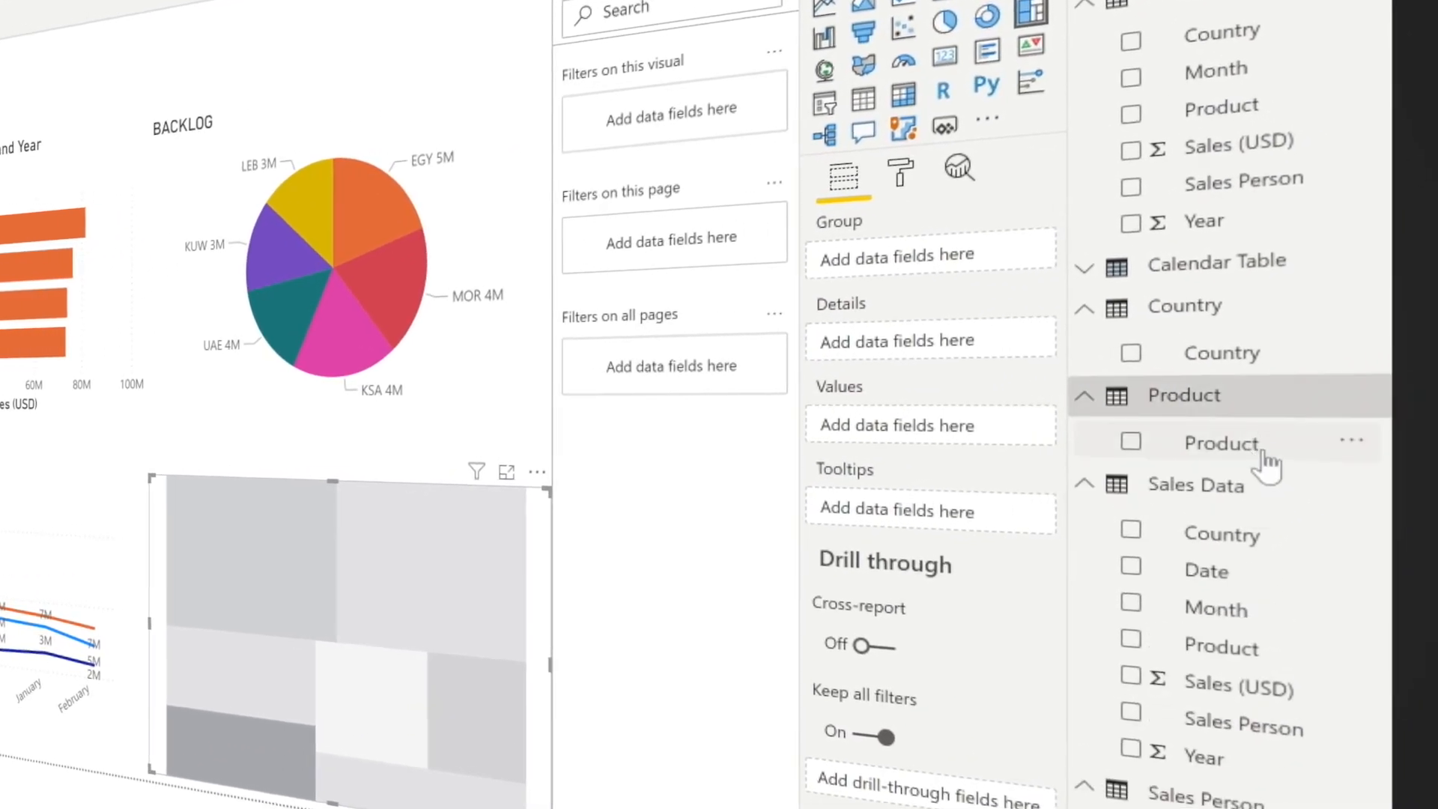
left_click_drag(1277, 460, 936, 262)
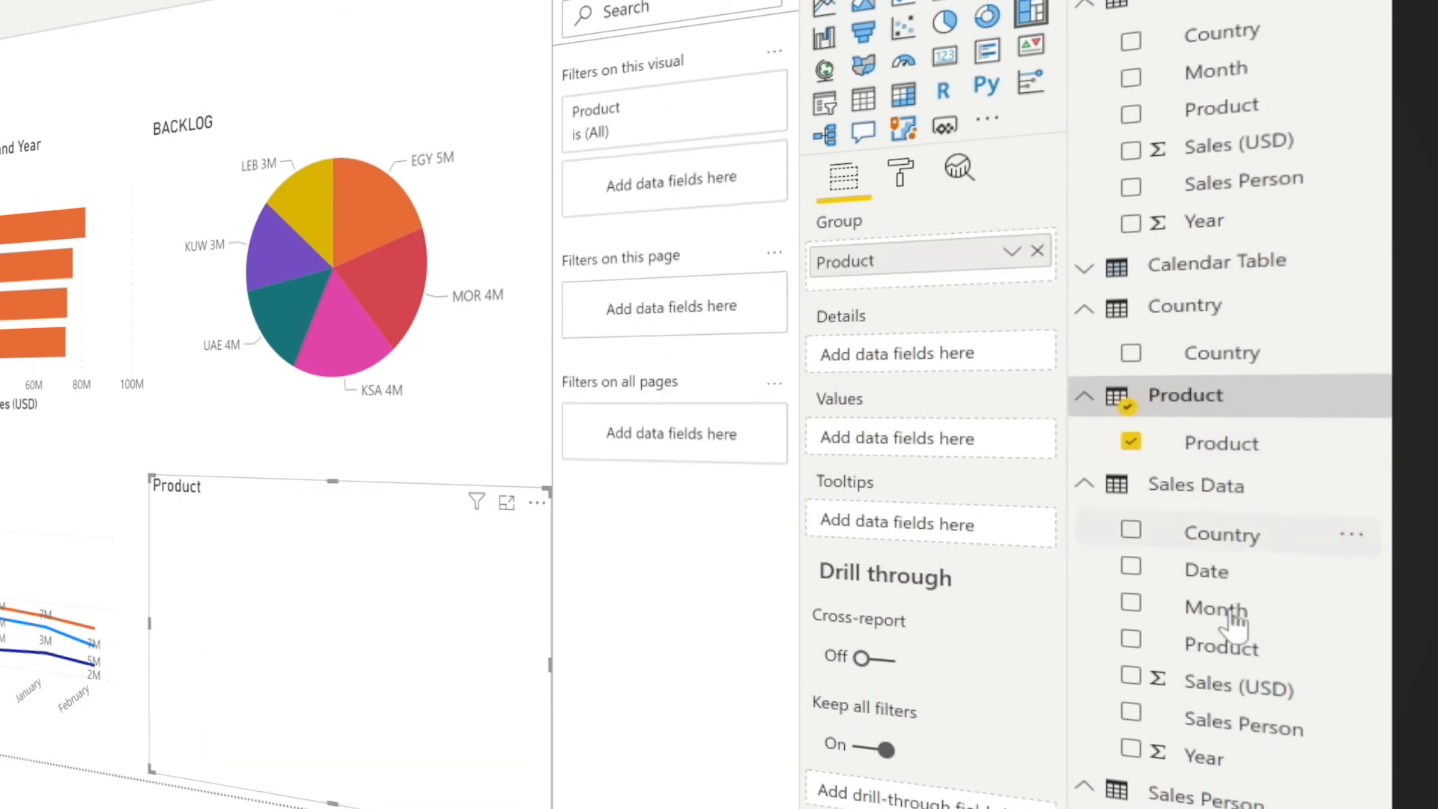
left_click_drag(1049, 514, 990, 442)
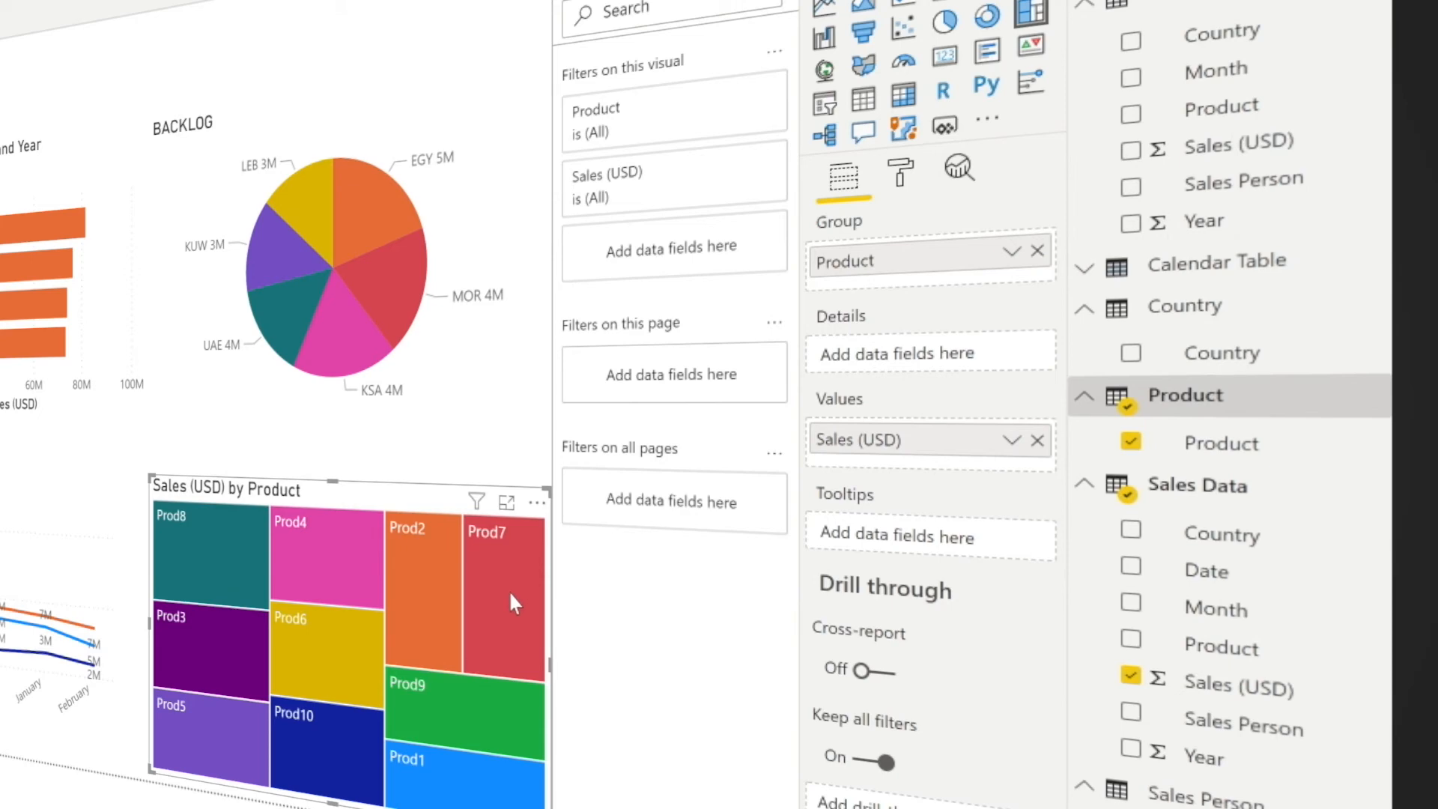
Set the treemap's title text to PRODUCT MIX
mouse_move(512, 601)
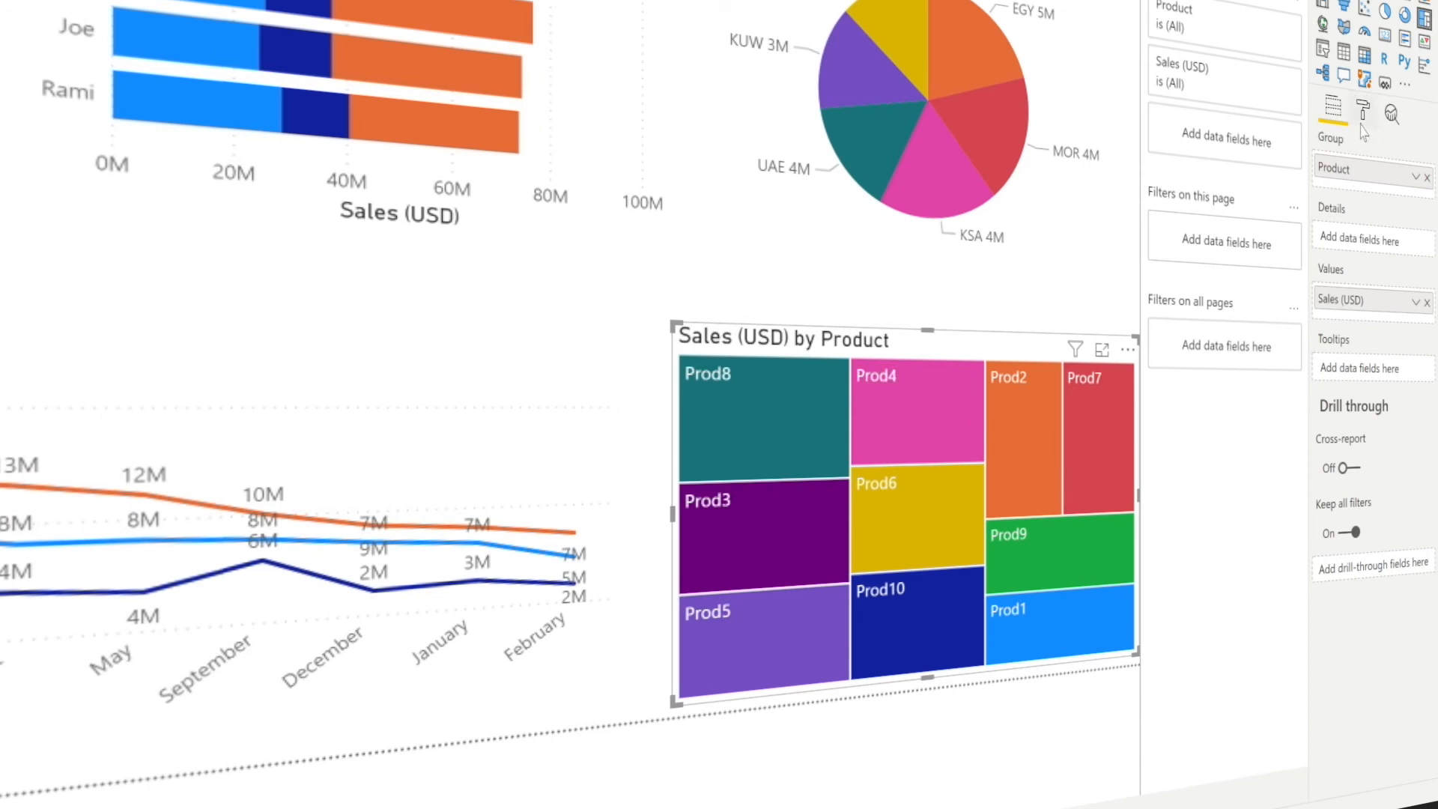
left_click(1363, 111)
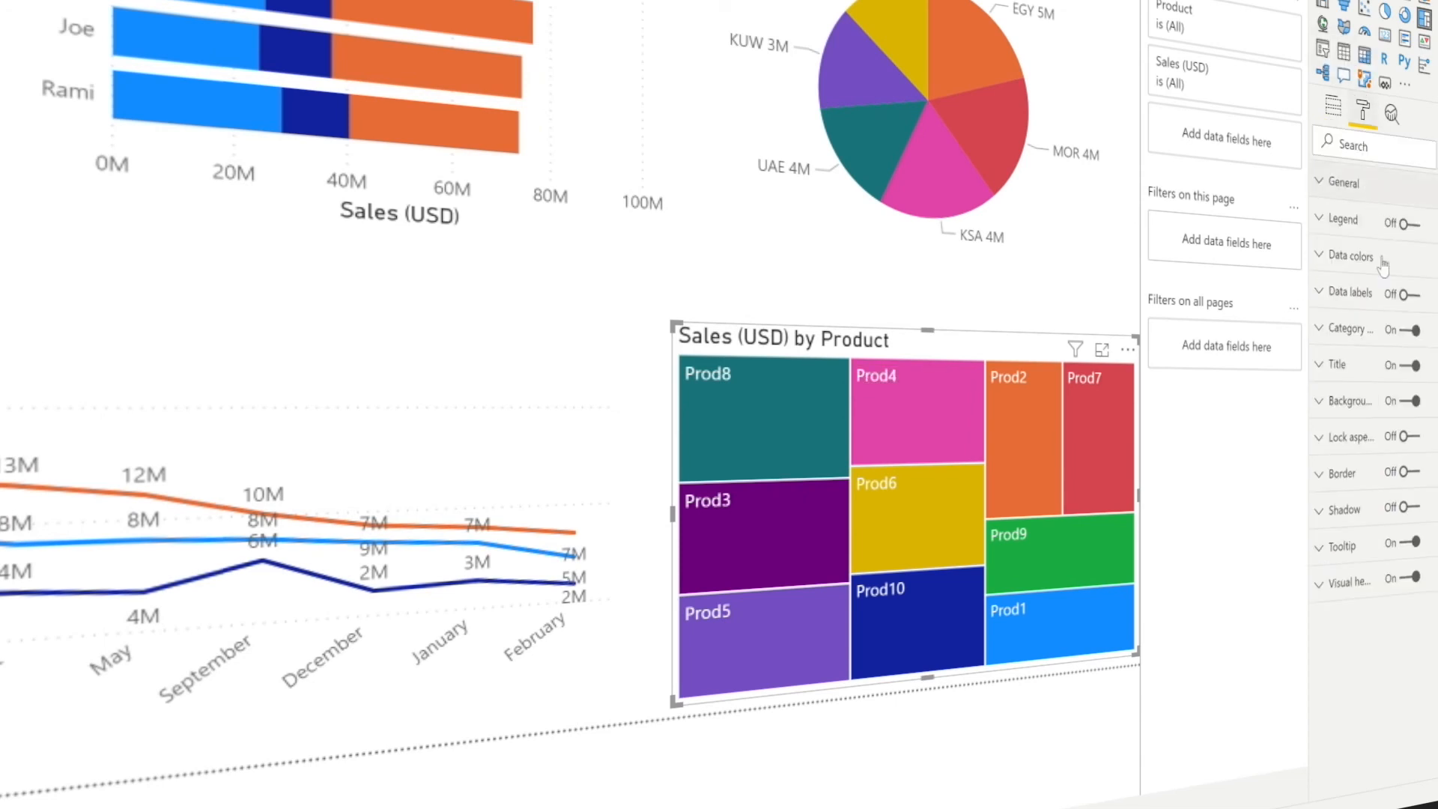
left_click(1369, 367)
left_click(1371, 425)
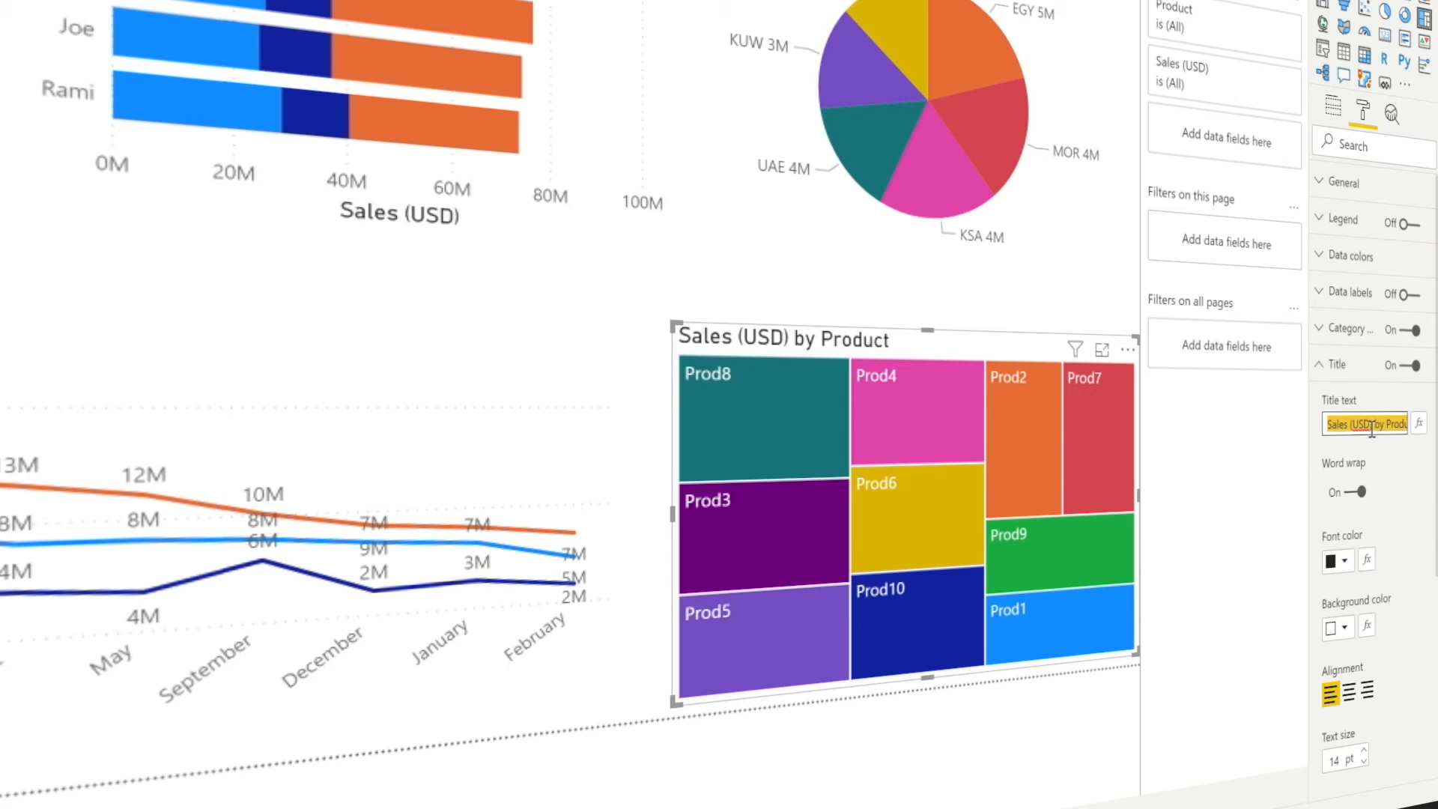
type("pro")
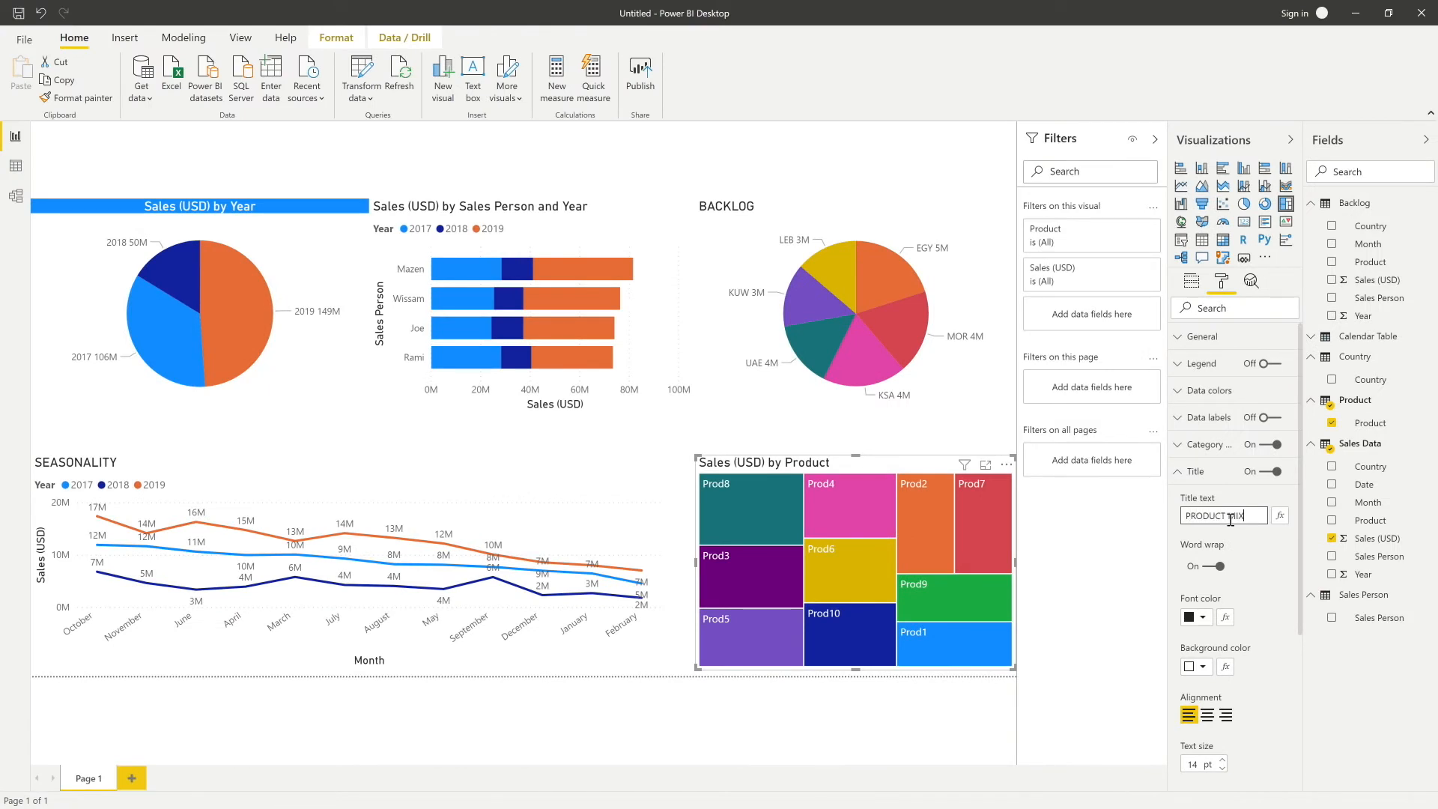
key("Return")
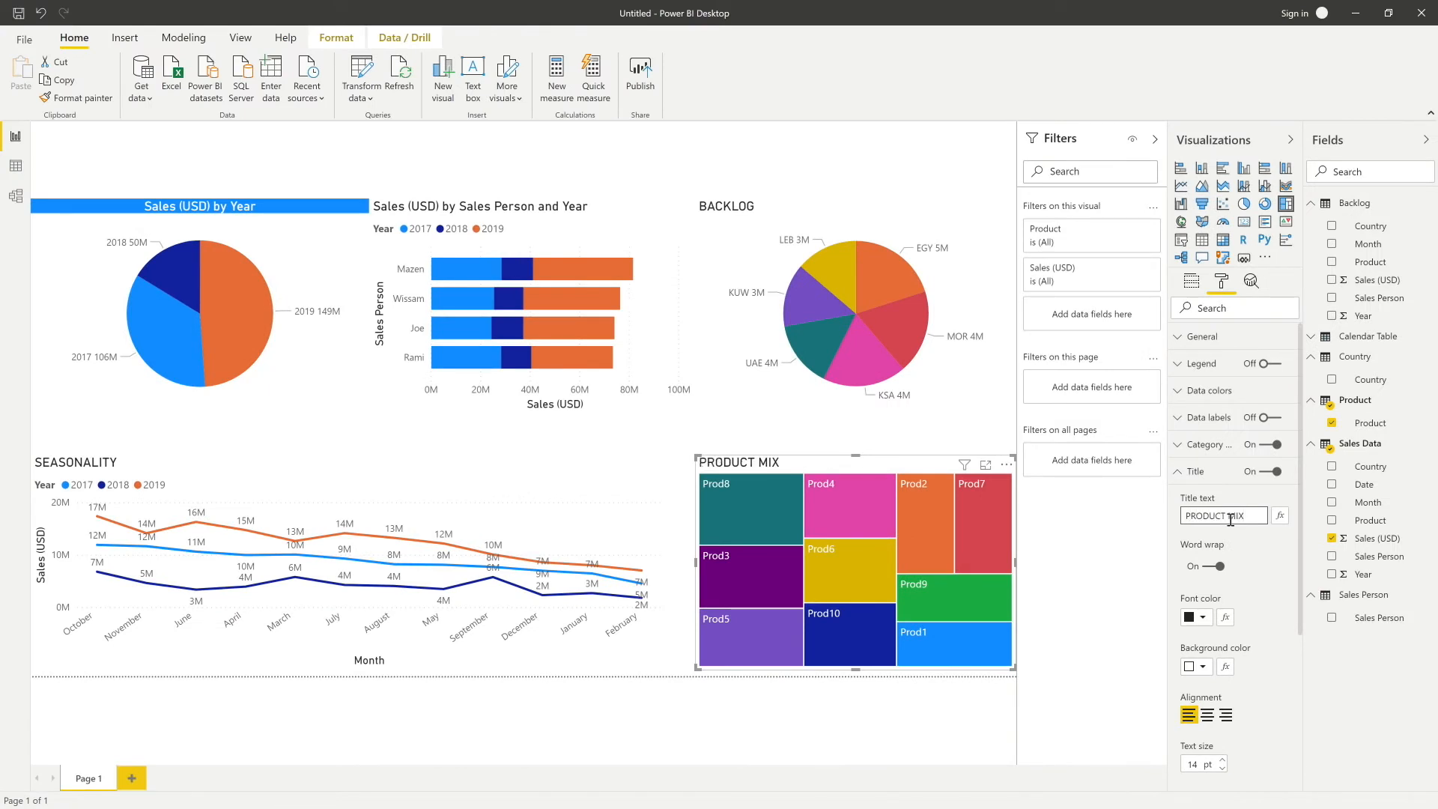
Center the PRODUCT MIX treemap's title and give it a white font on a blue background
left_click(1207, 715)
left_click(1203, 617)
left_click(1179, 658)
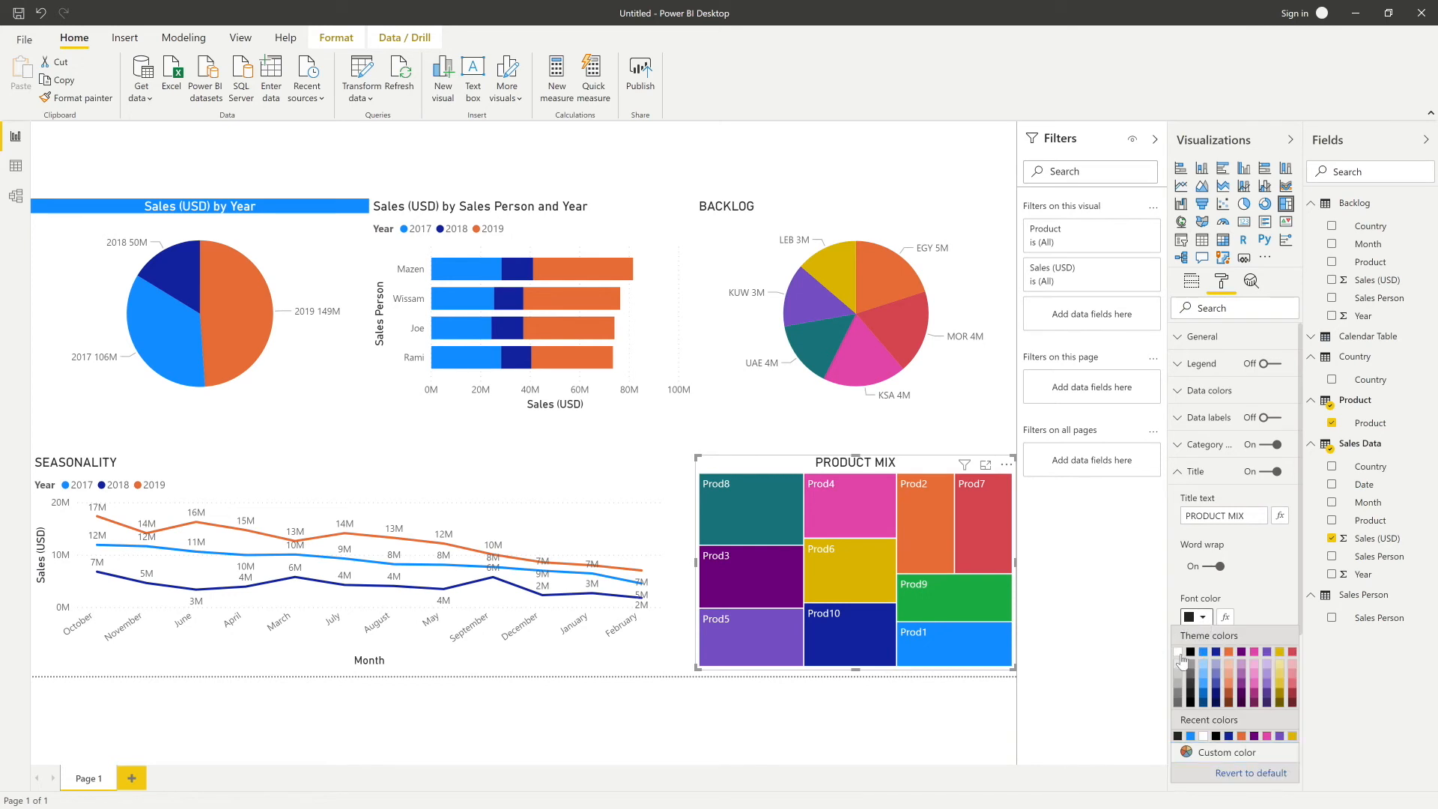
left_click(1209, 666)
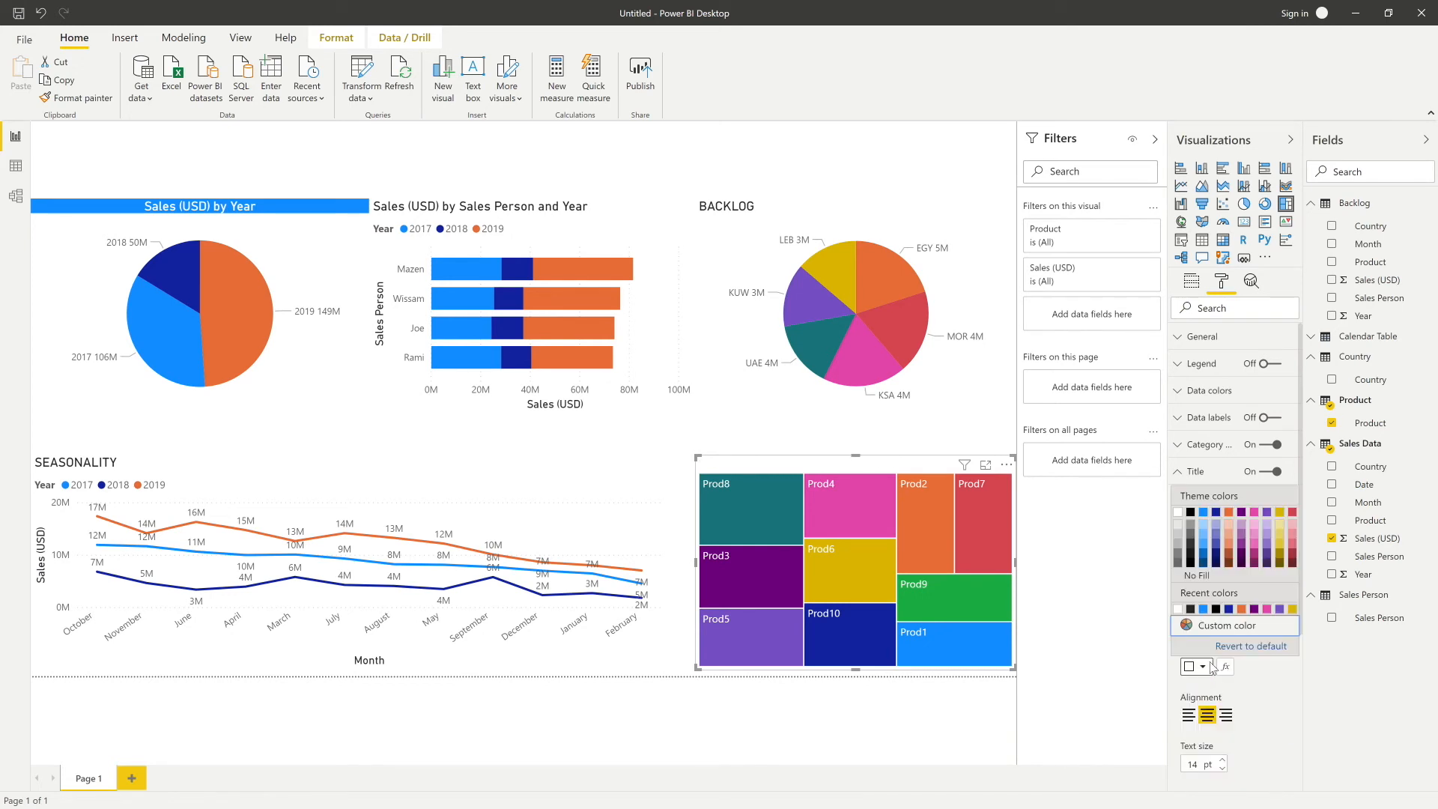
left_click(1203, 514)
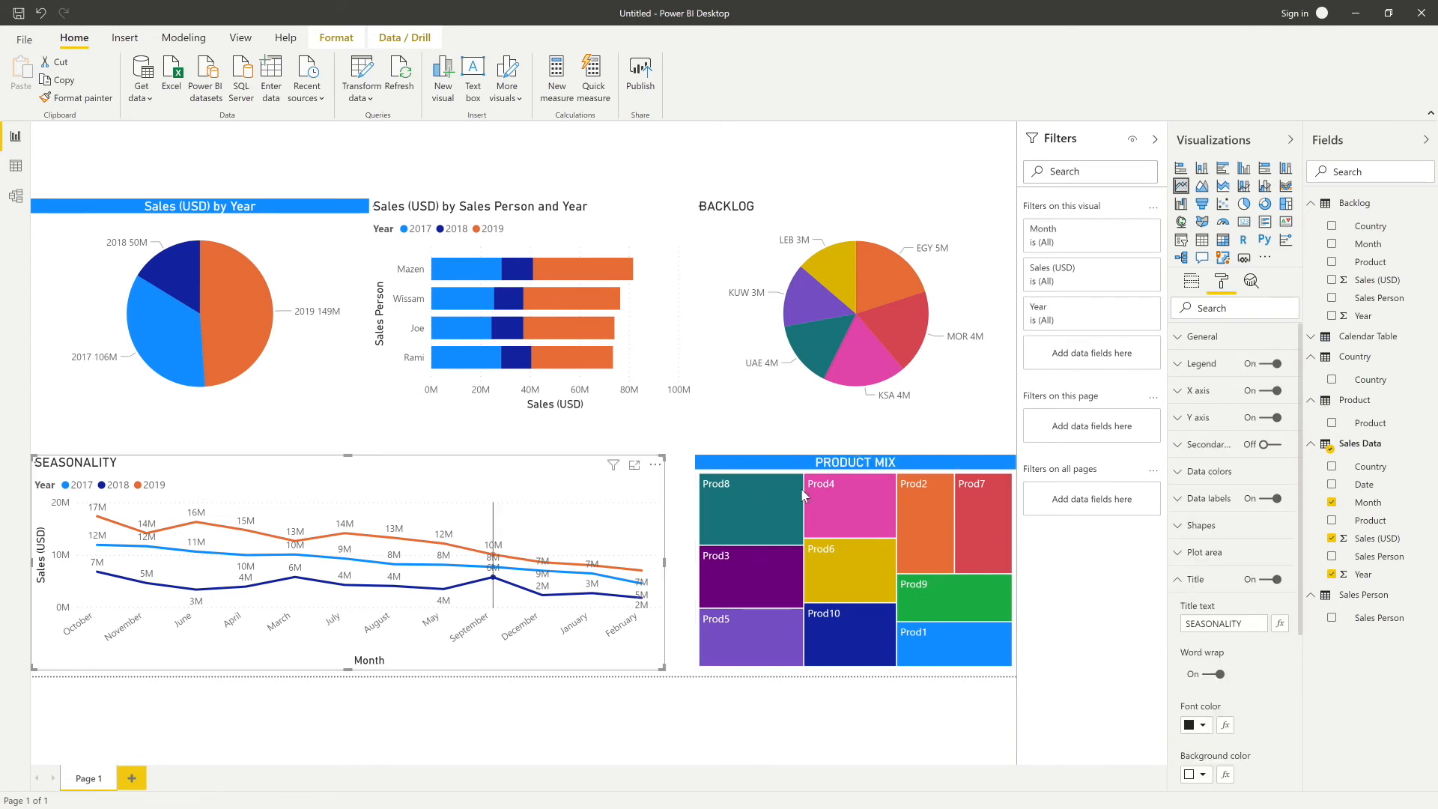
Give the SEASONALITY line chart's title a white font and a blue background
left_click(513, 511)
left_click(1202, 725)
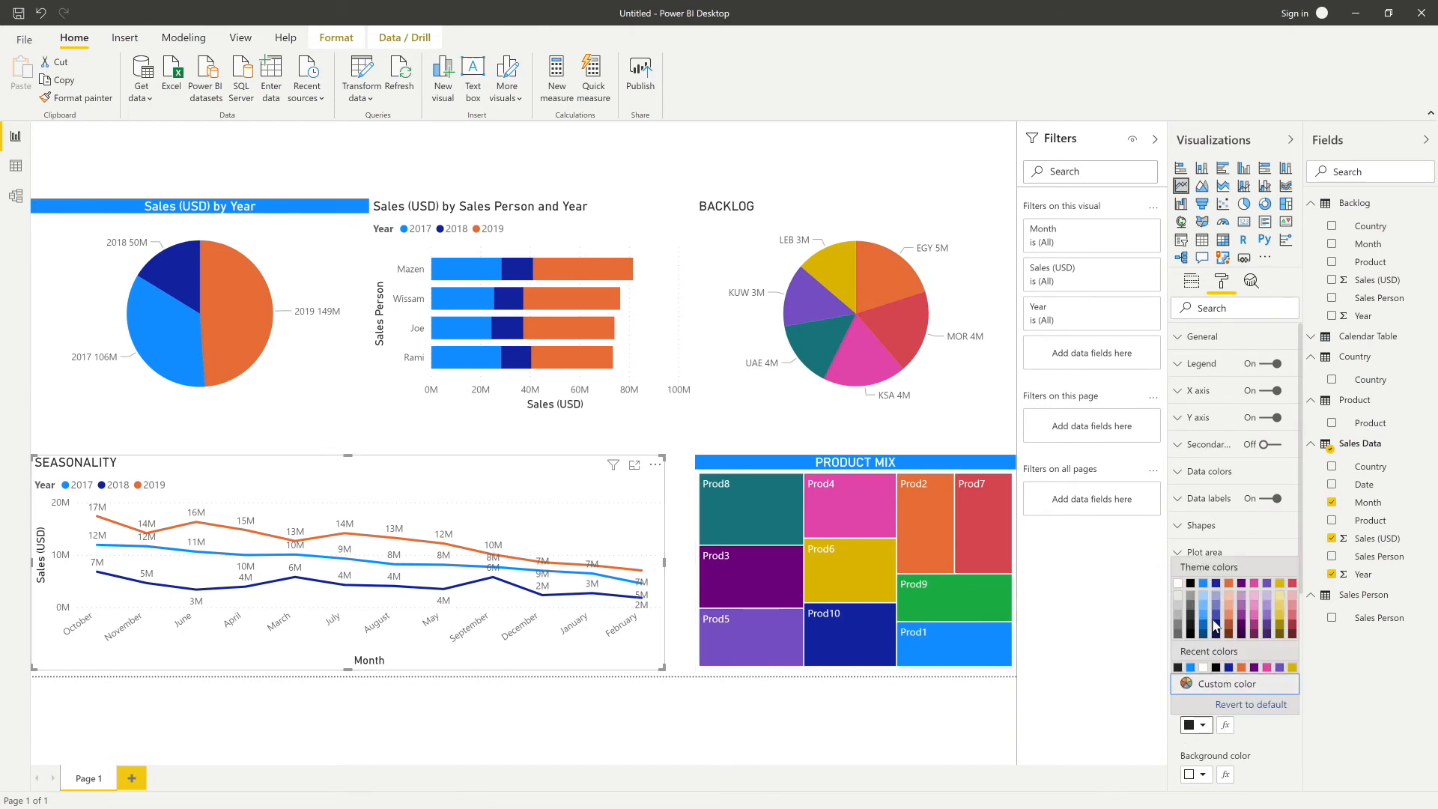
left_click(1179, 583)
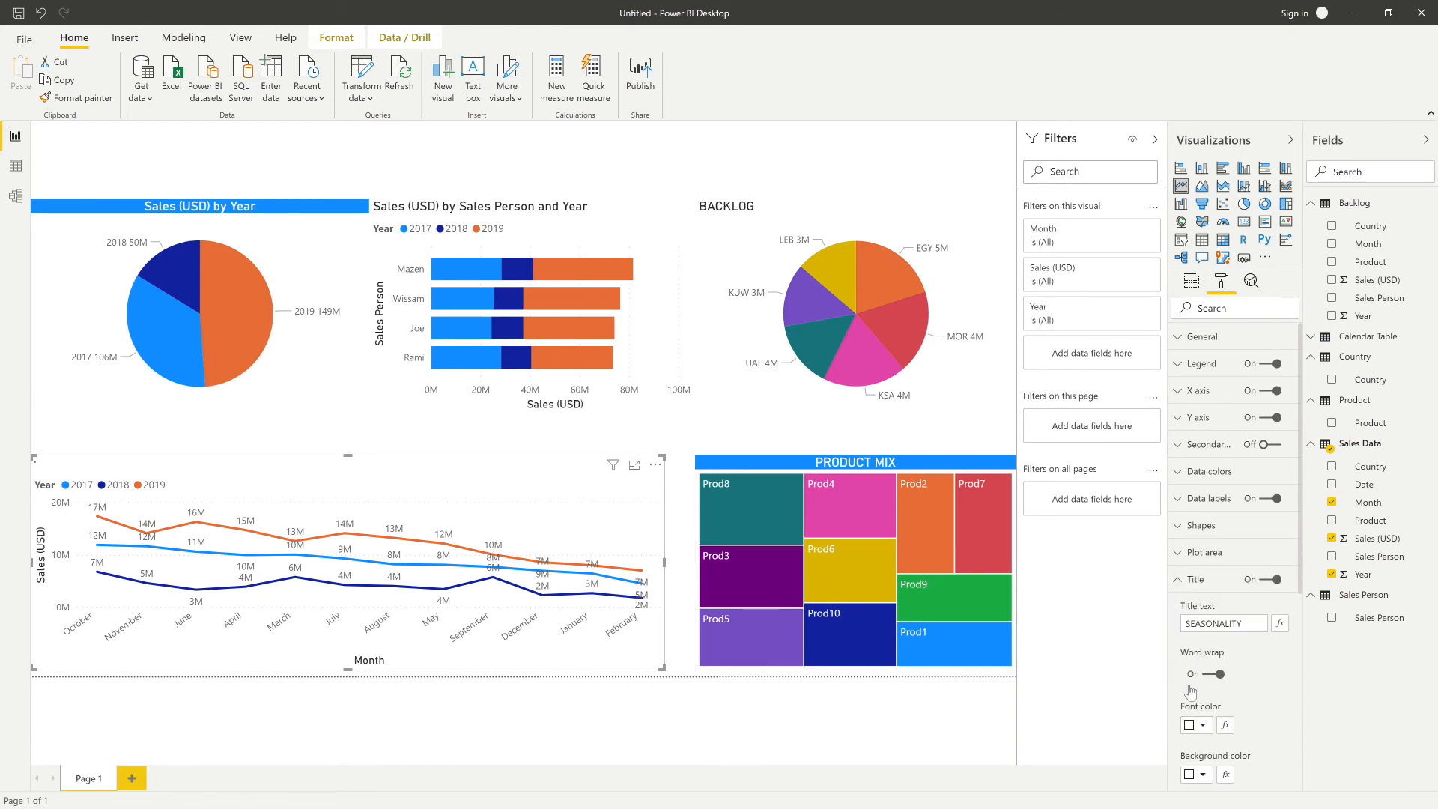
left_click(1203, 775)
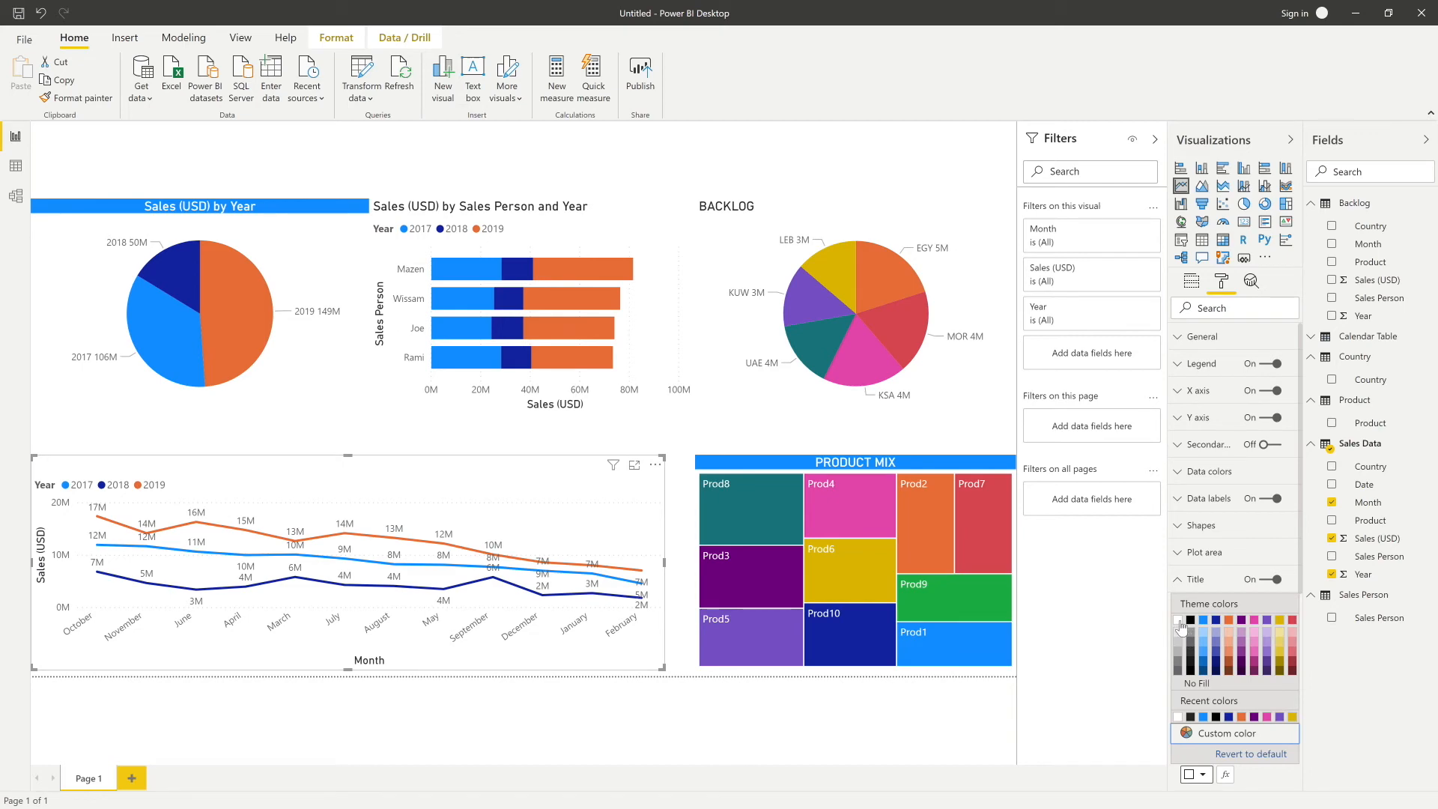
left_click(1203, 619)
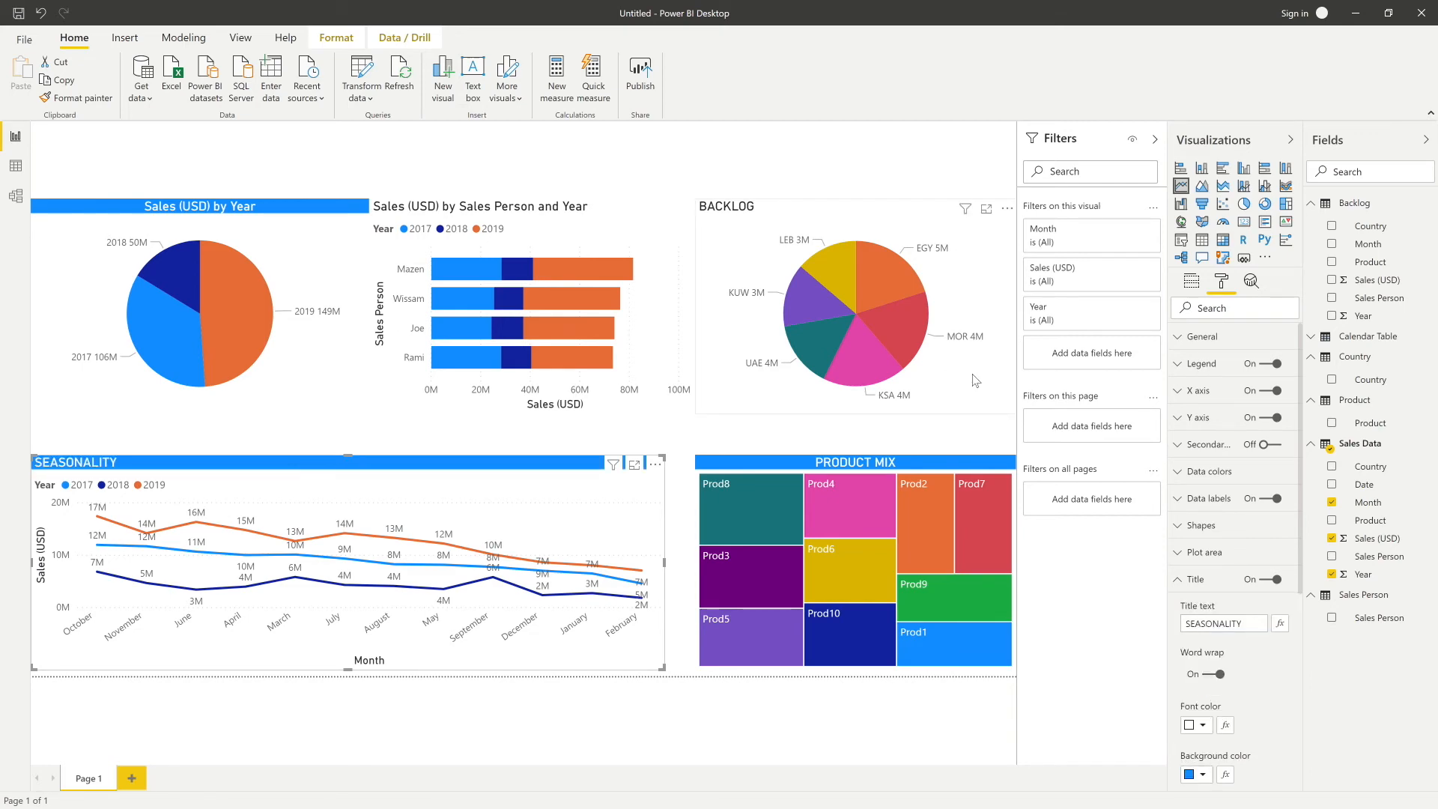
Center the BACKLOG pie chart's title and set its font color to white and background color to blue
left_click(975, 381)
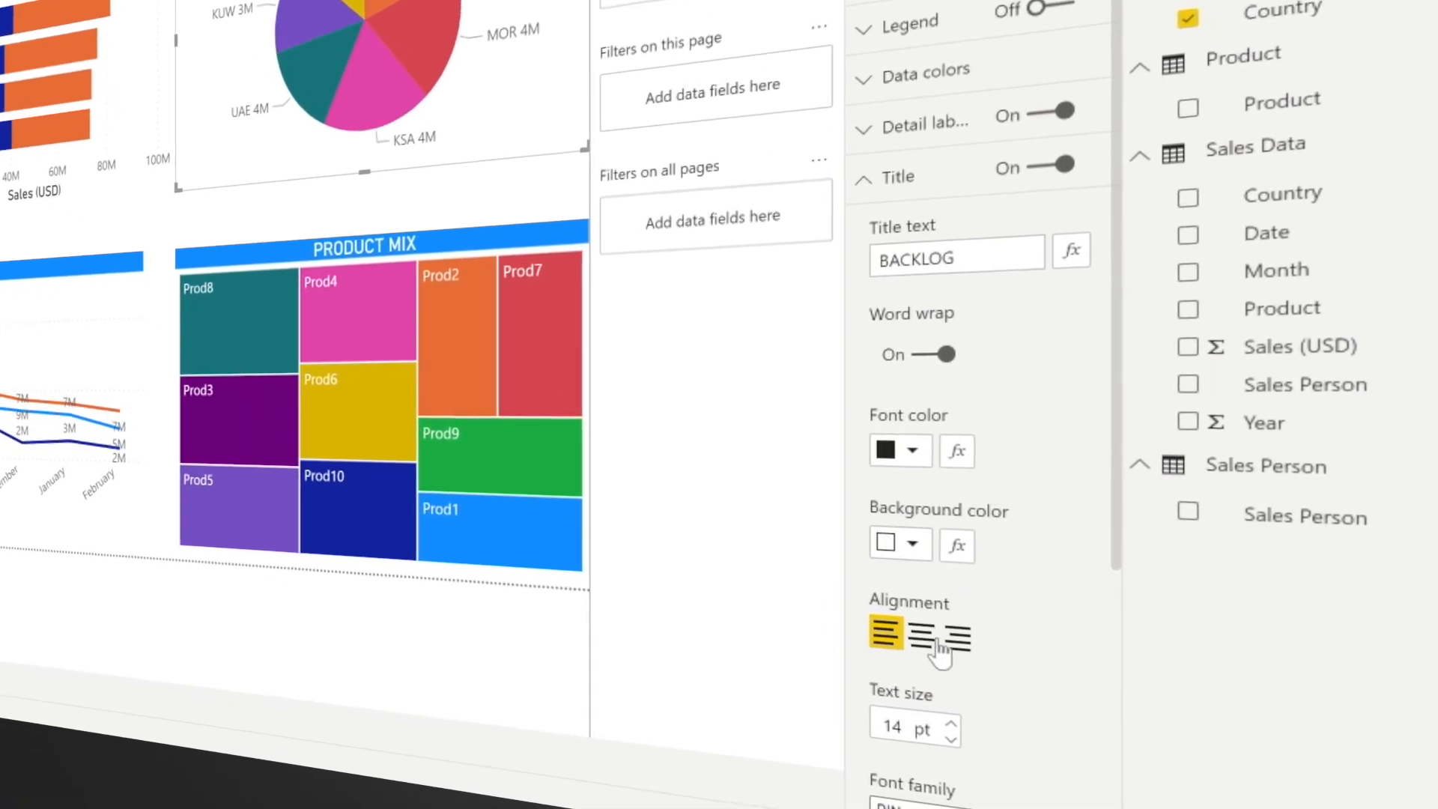
left_click(923, 637)
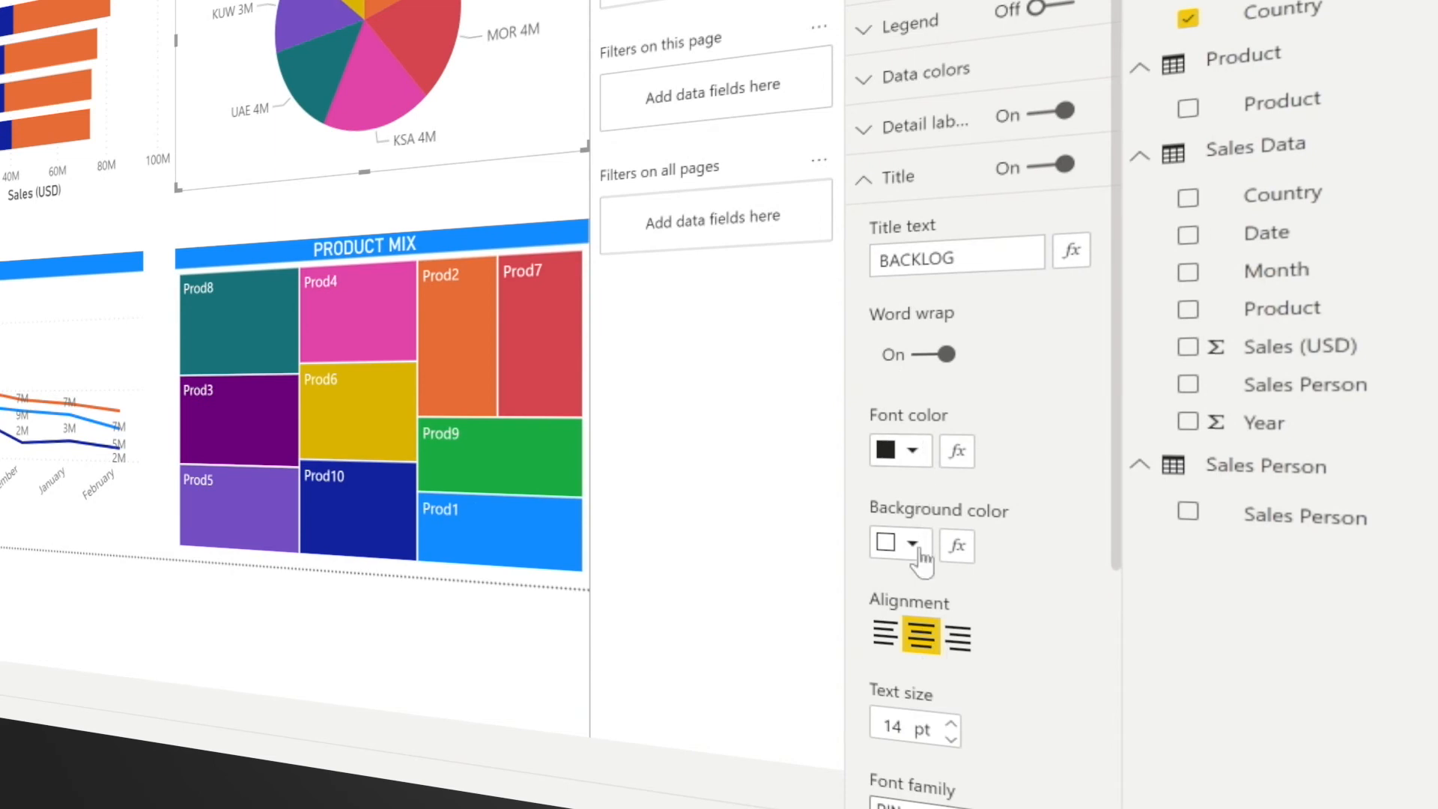
left_click(912, 450)
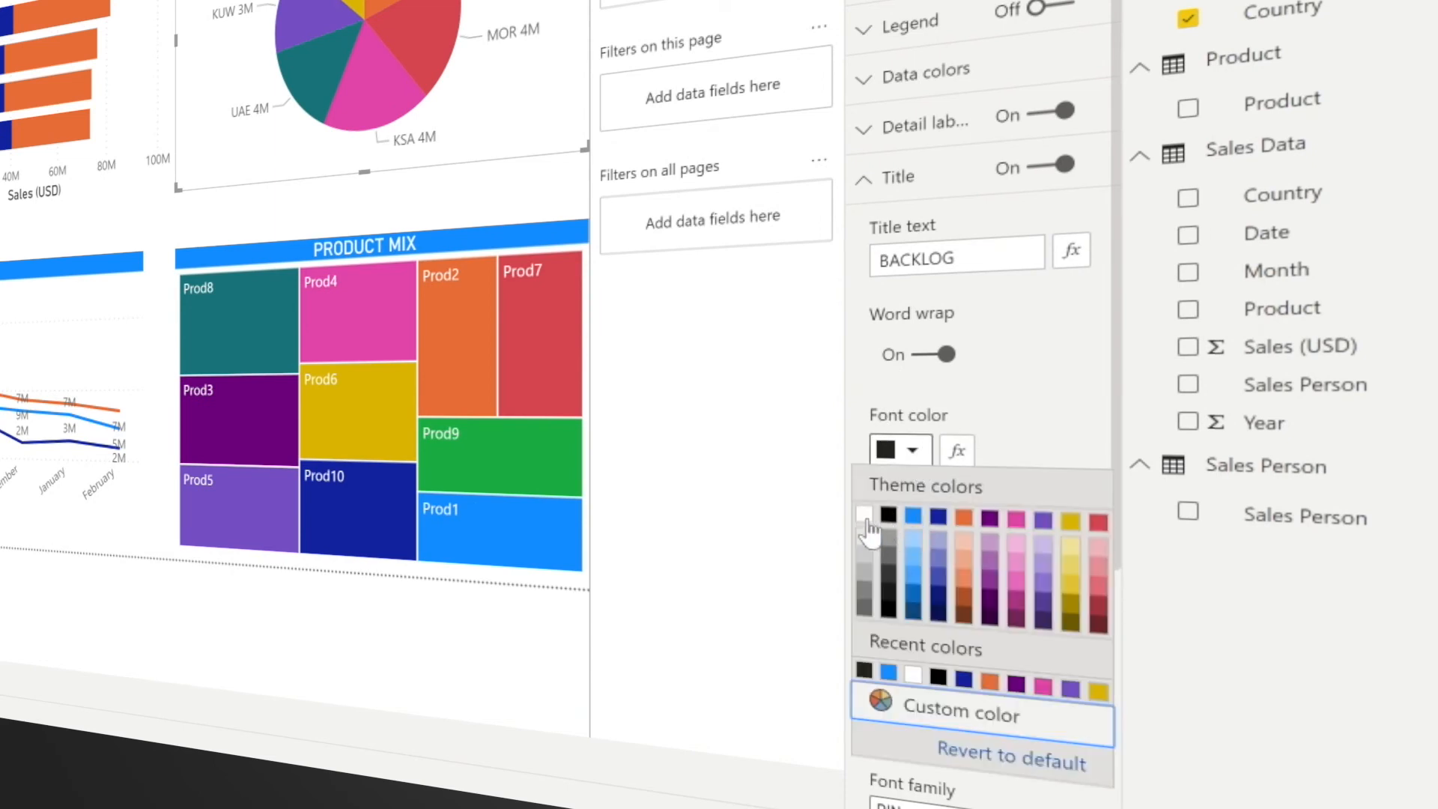
left_click(863, 518)
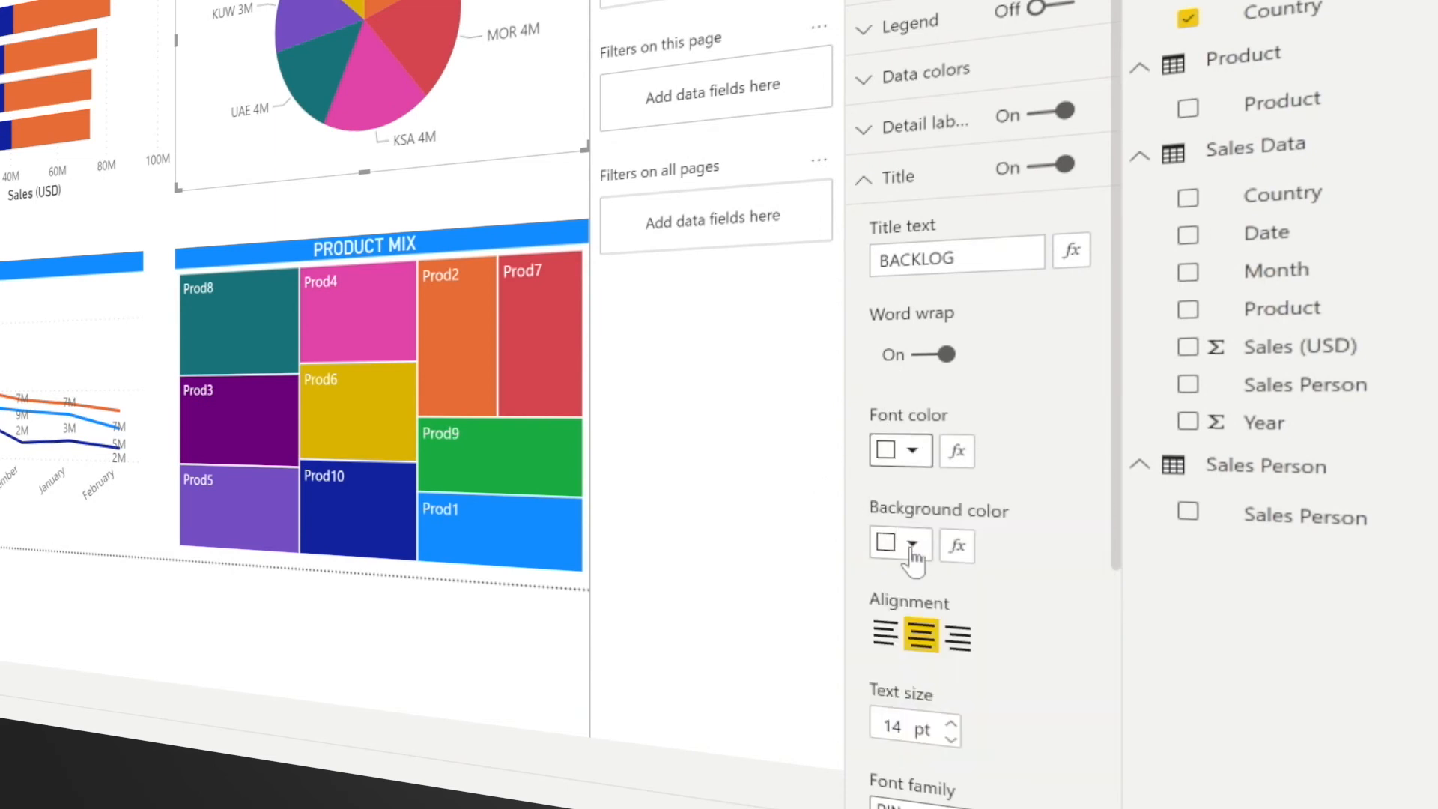
left_click(913, 545)
left_click(913, 609)
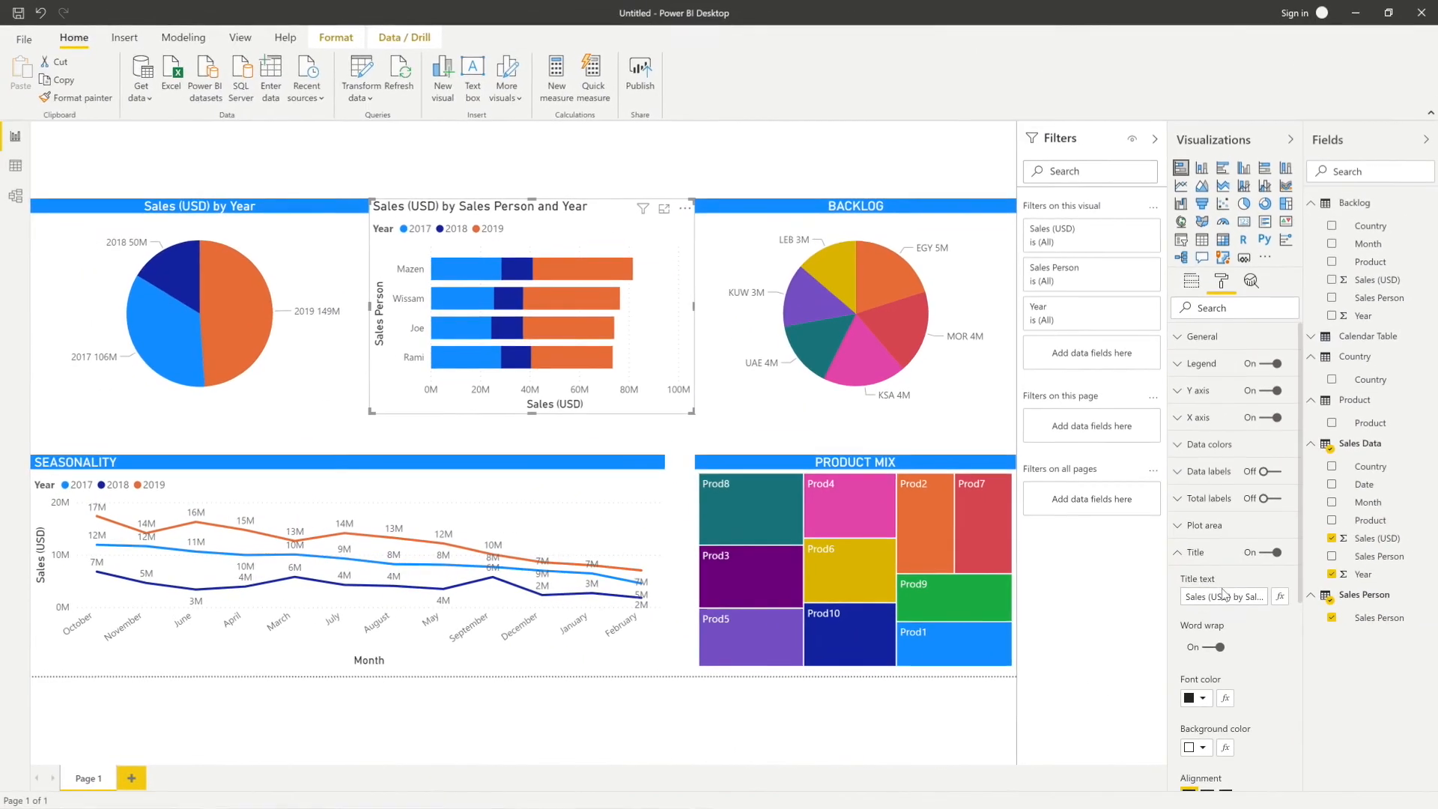
Set the title text of the bar chart by sales person to SALES PERSON PERFORMANCE
left_click(1223, 596)
triple_click(1222, 596)
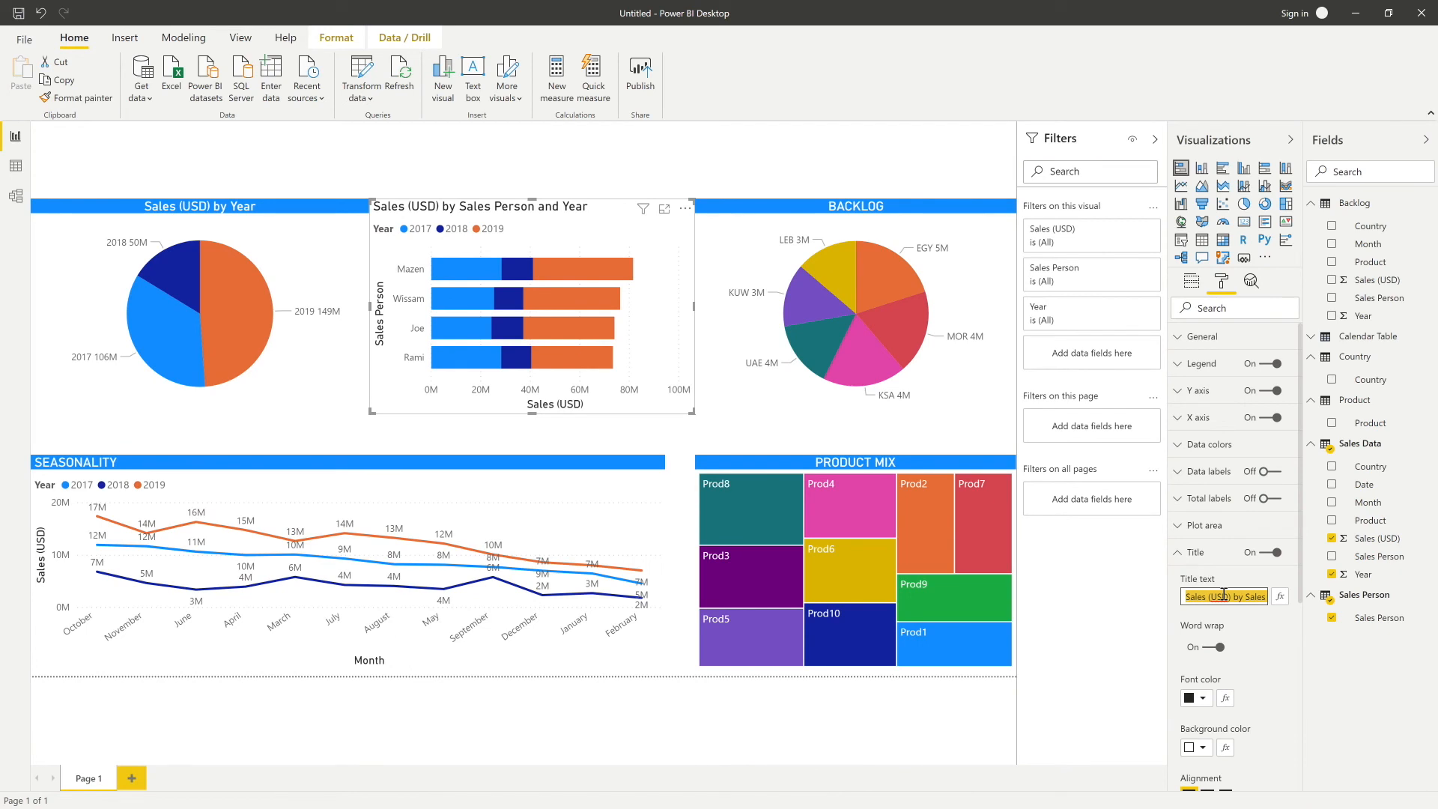
type("sa")
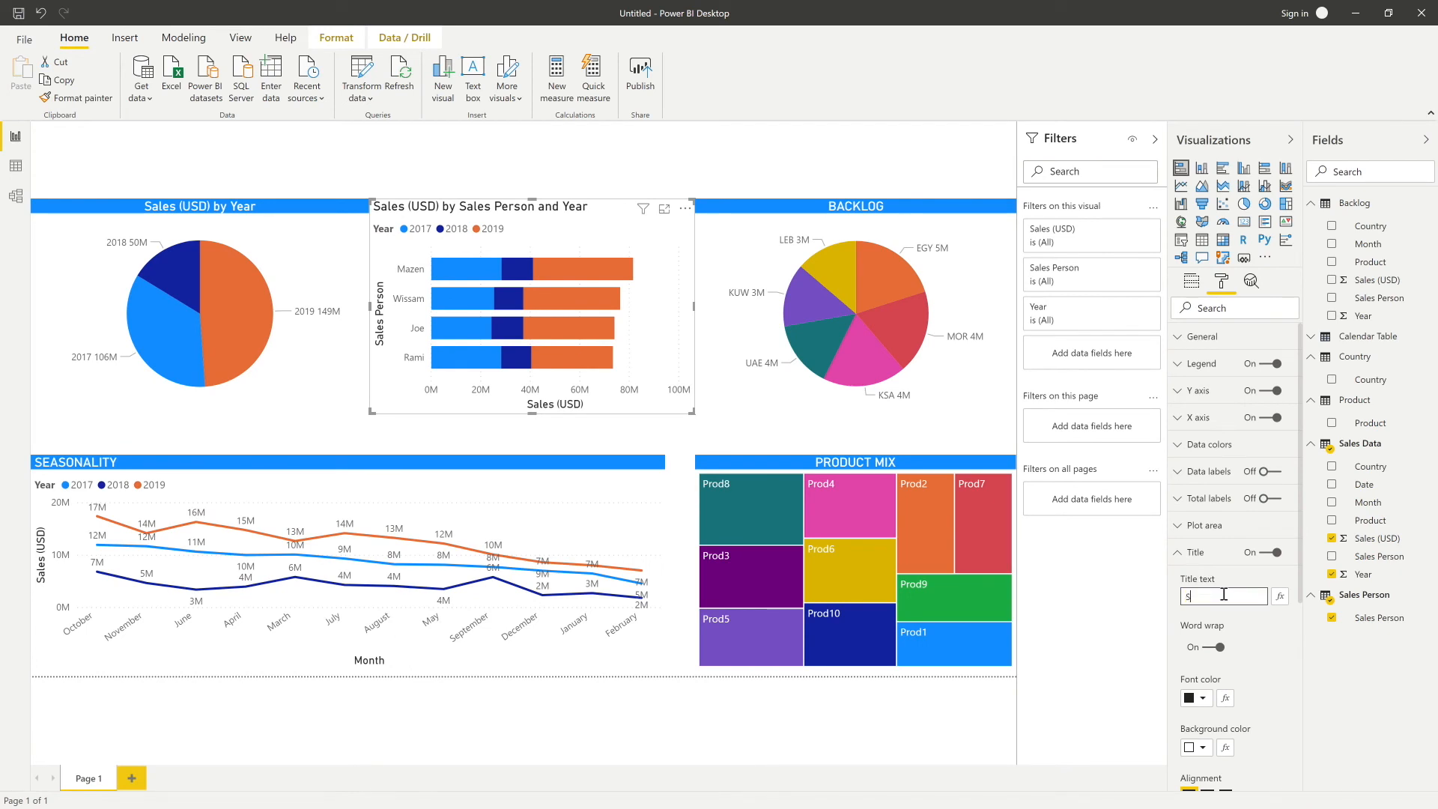
type("LES PERSON PERFORMANCE")
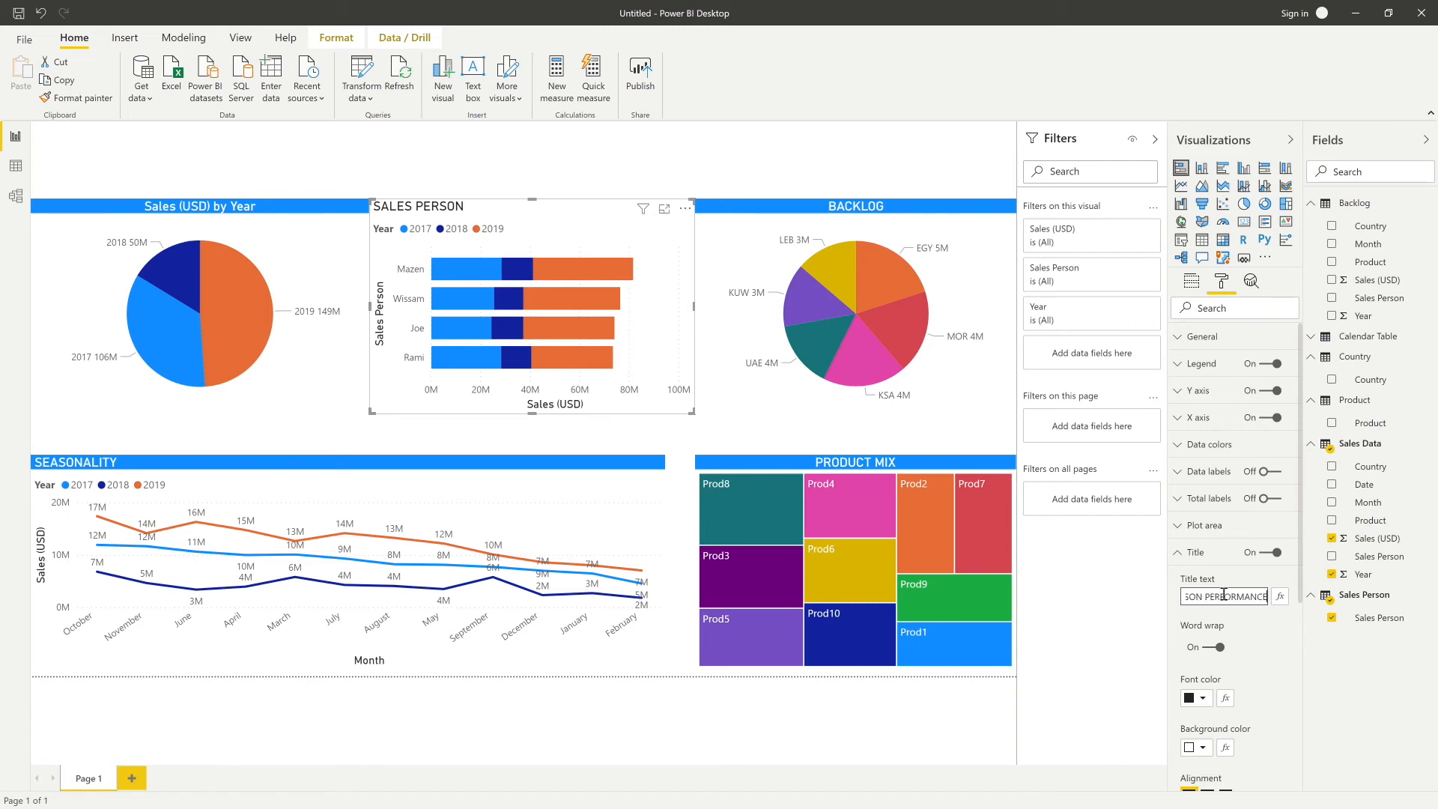
Set the SALES PERSON PERFORMANCE title's font color to white and its background color to blue
left_click(1197, 698)
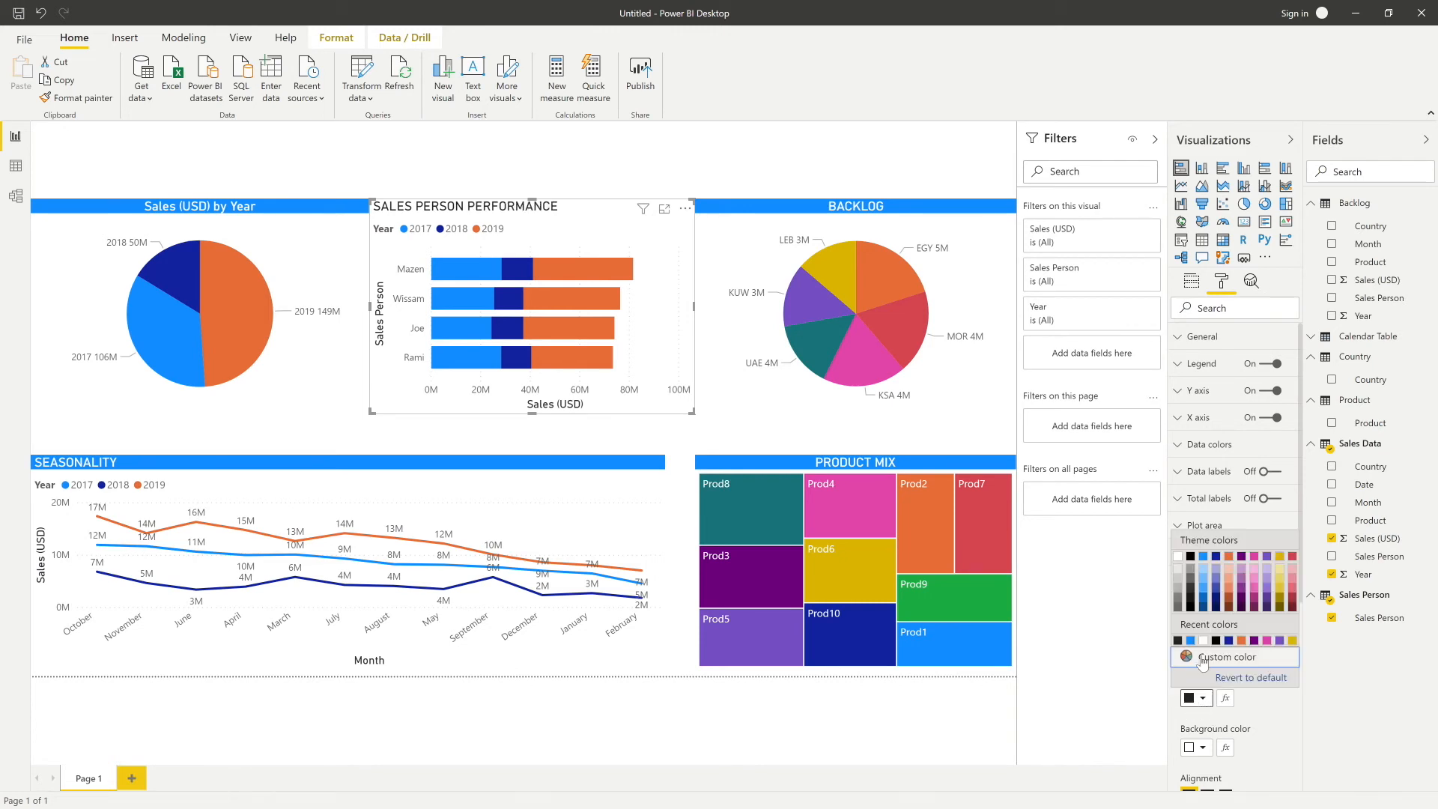
left_click(1181, 571)
left_click(1203, 747)
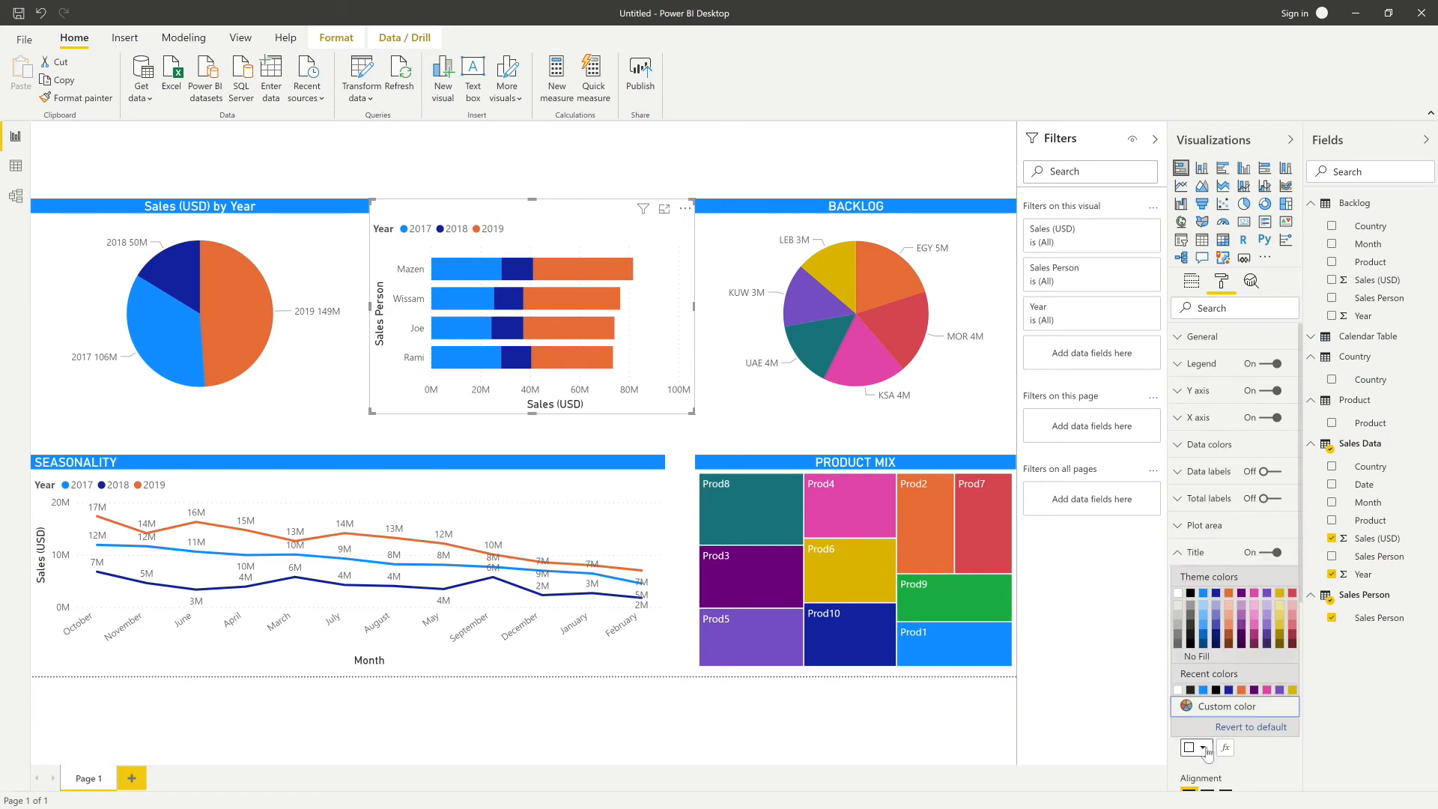
left_click(1202, 593)
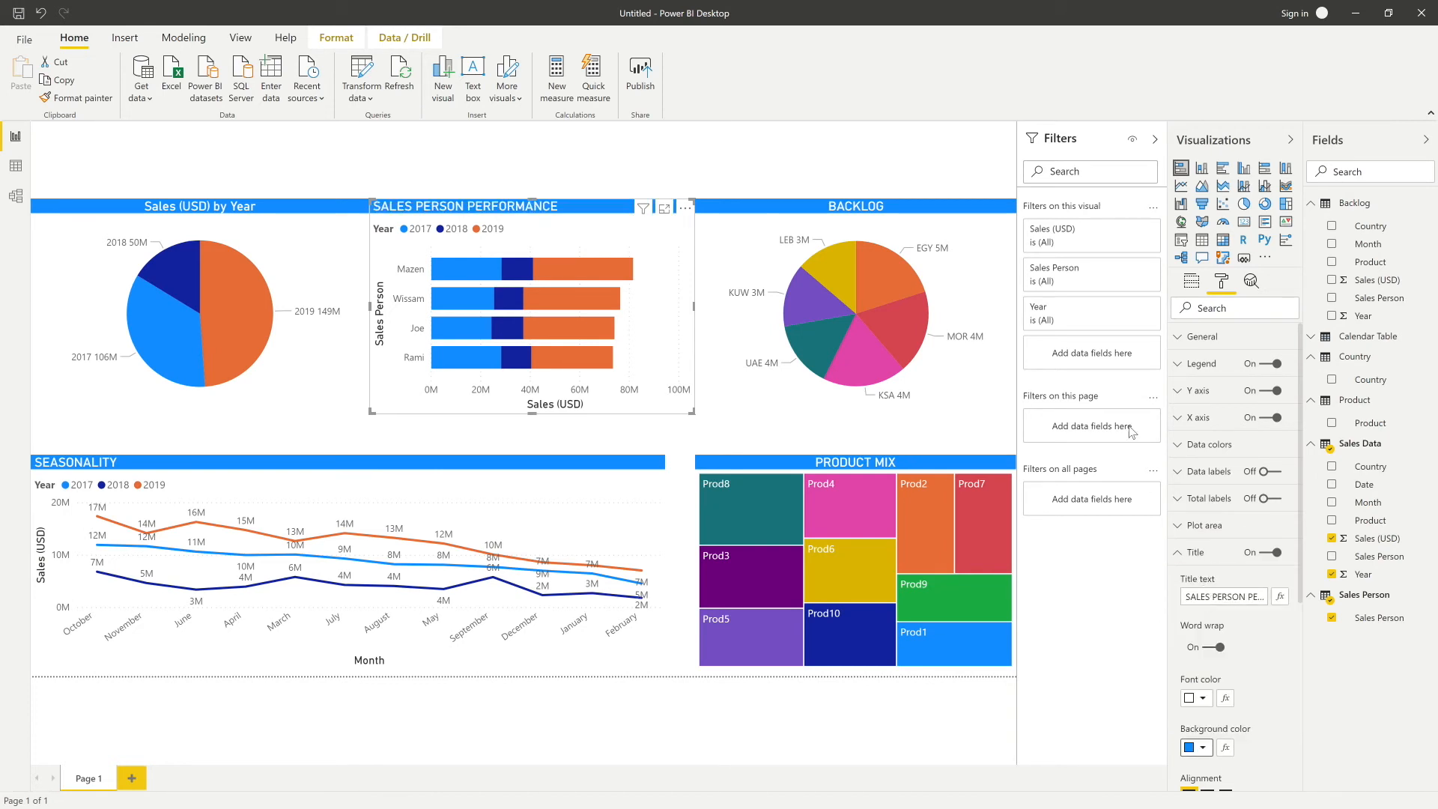
Widen the PRODUCT MIX treemap toward the SEASONALITY chart so that it closes the gap between them
left_click(745, 700)
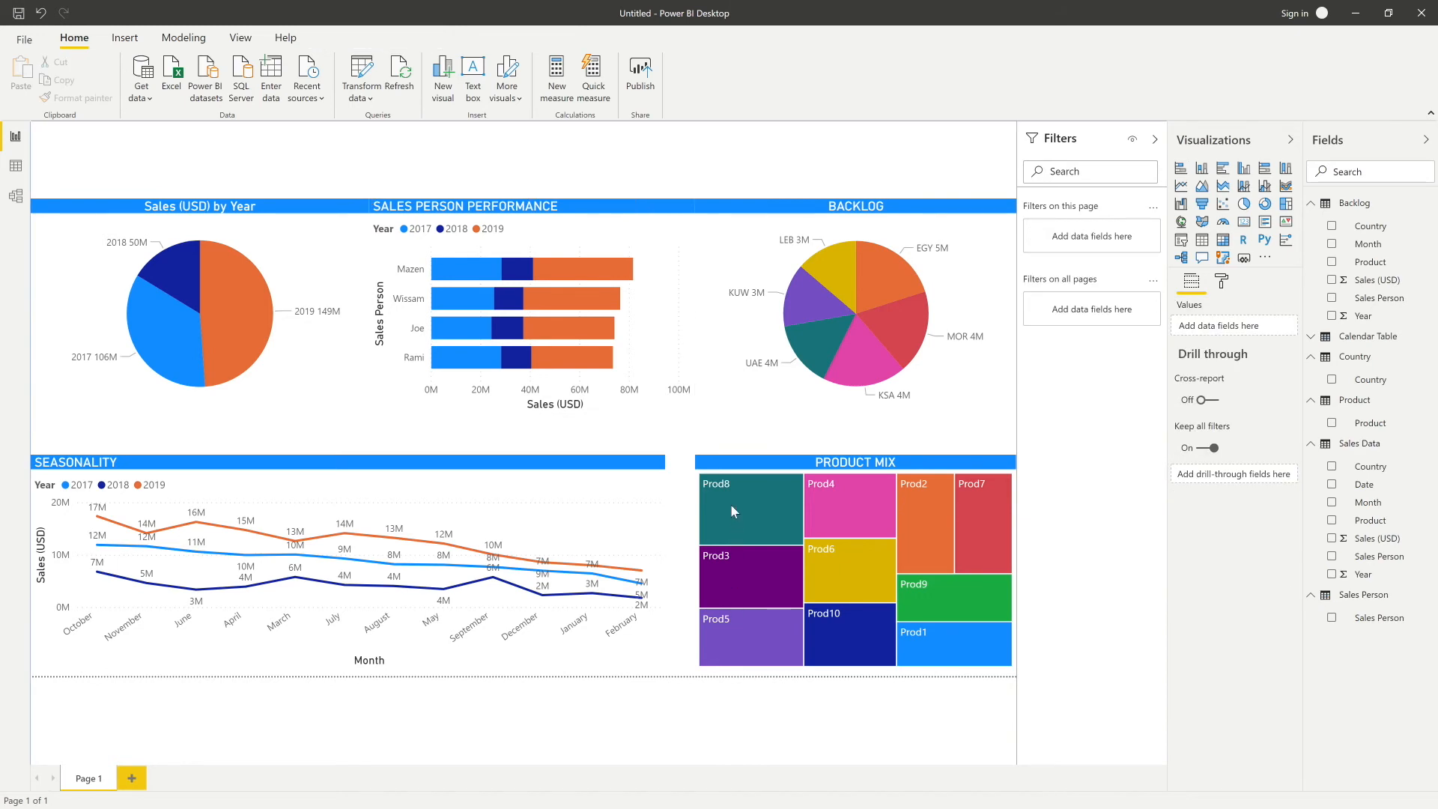
left_click(730, 471)
left_click_drag(696, 562, 668, 566)
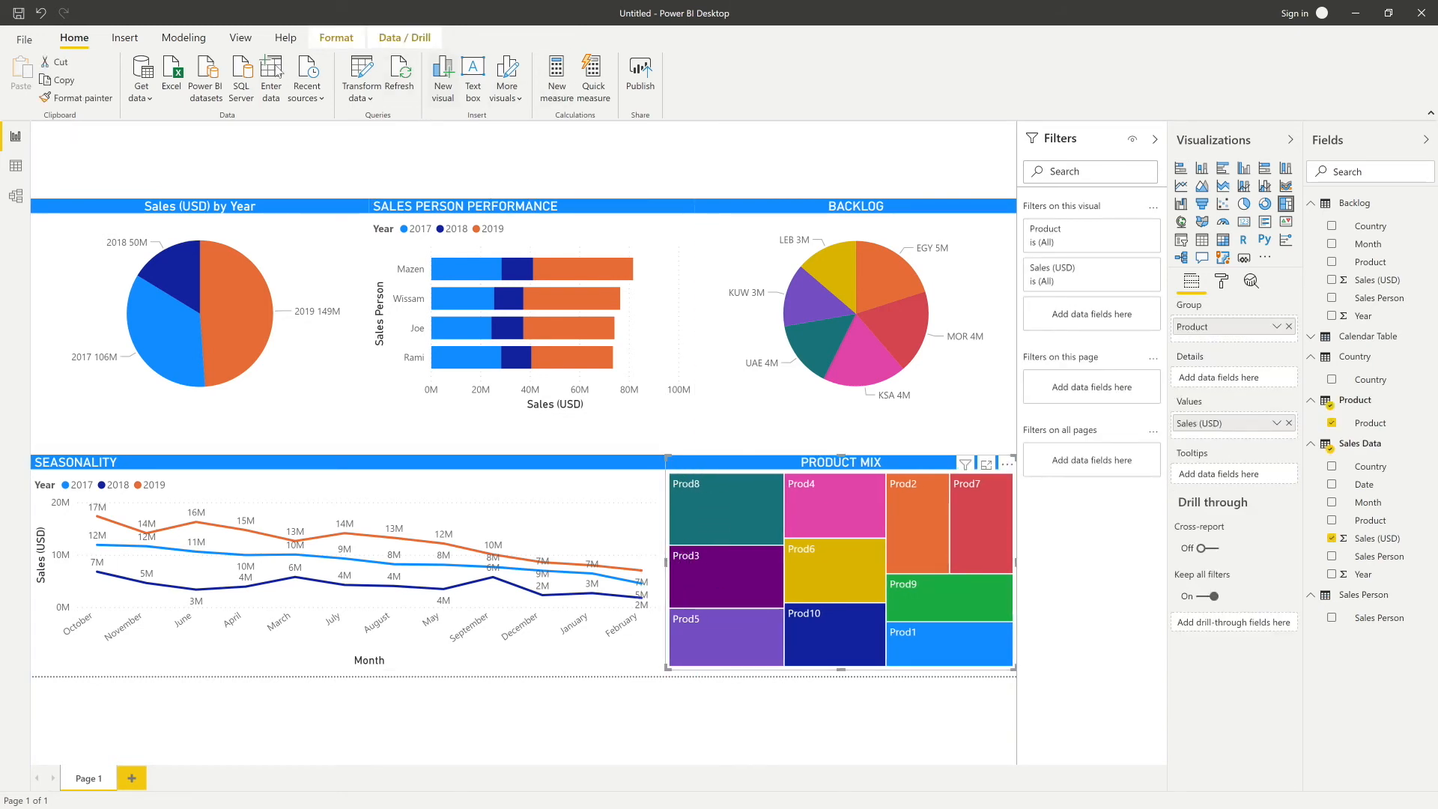
Insert a rectangle shape above the charts and resize it into a header band spanning the full page width
left_click(123, 38)
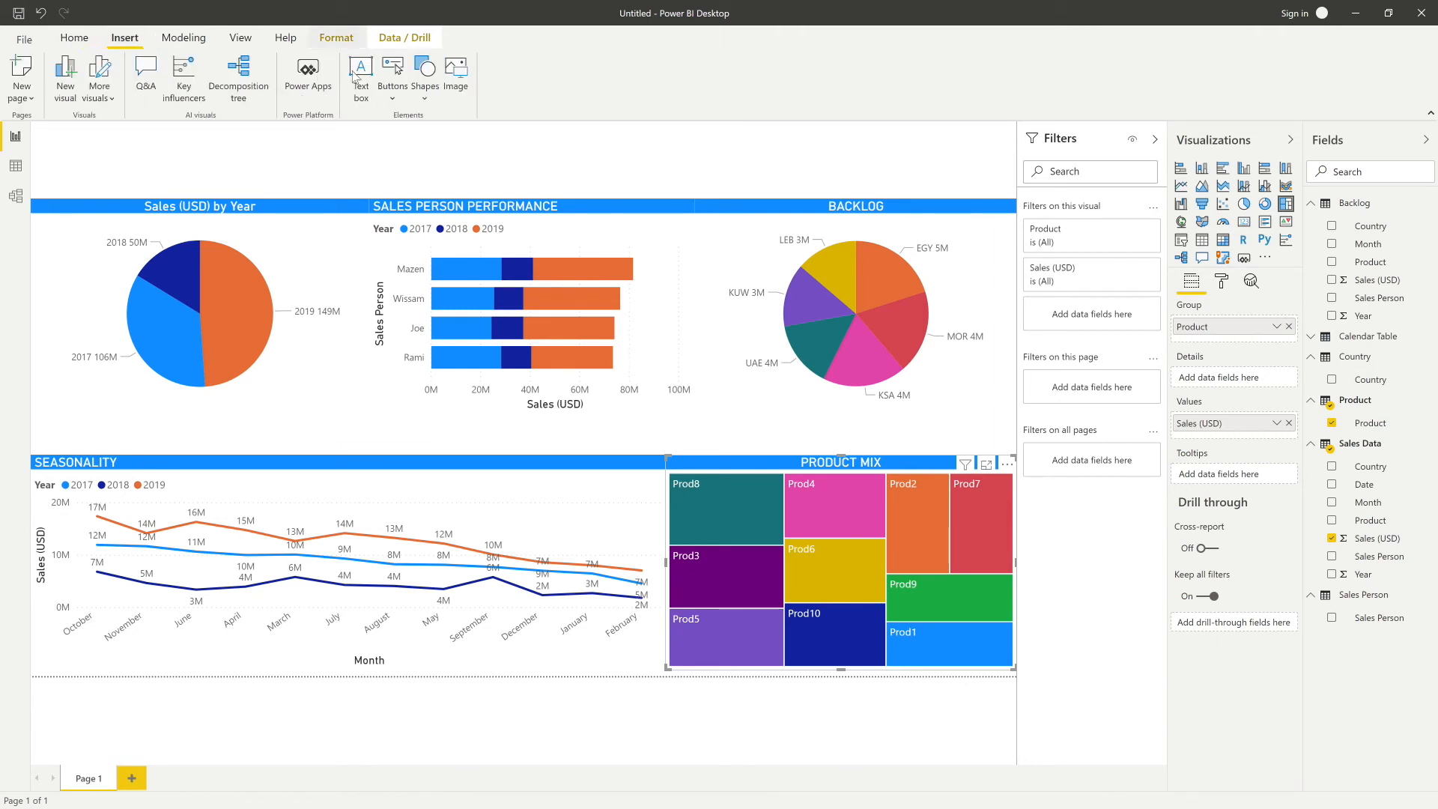
left_click(426, 84)
left_click(453, 122)
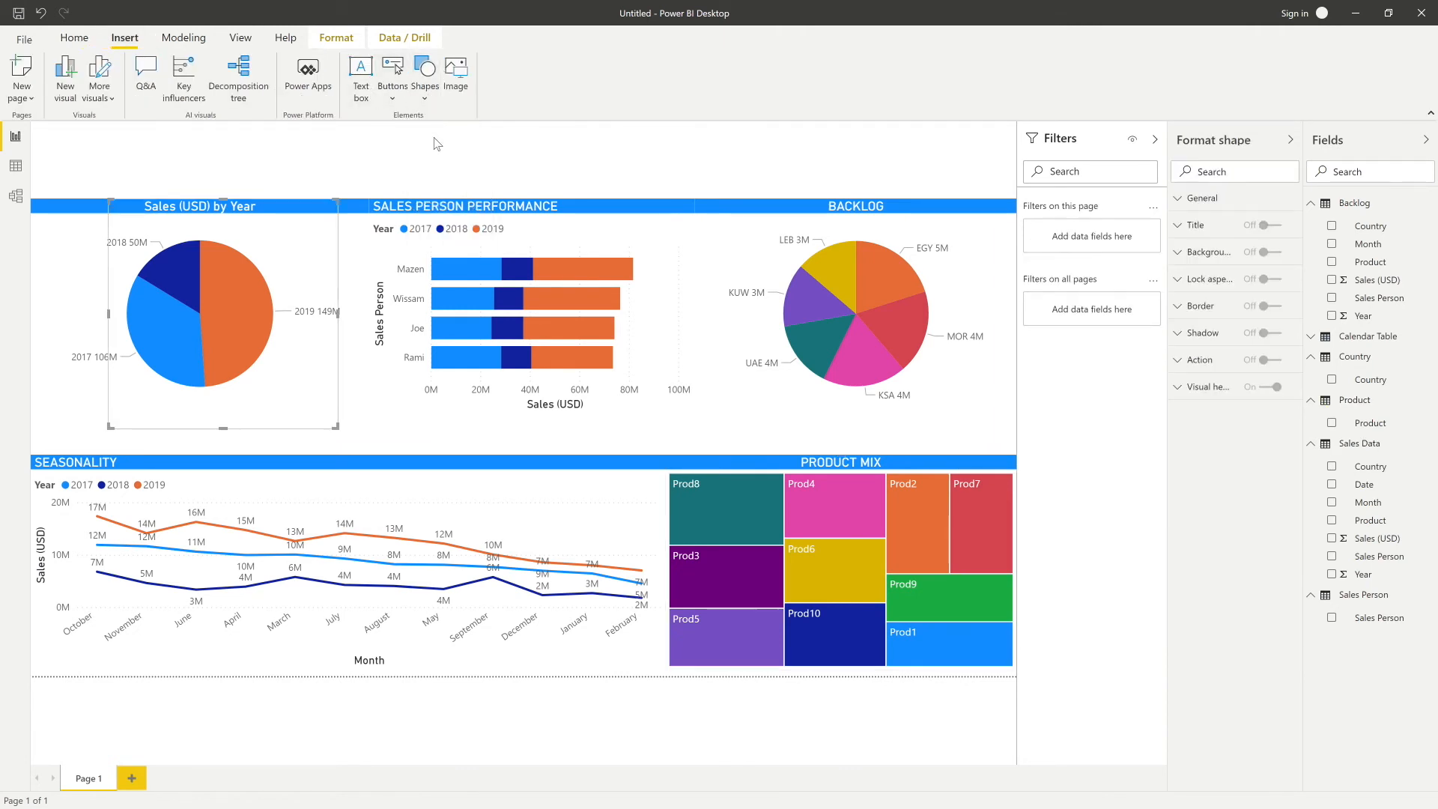
left_click_drag(224, 266, 146, 189)
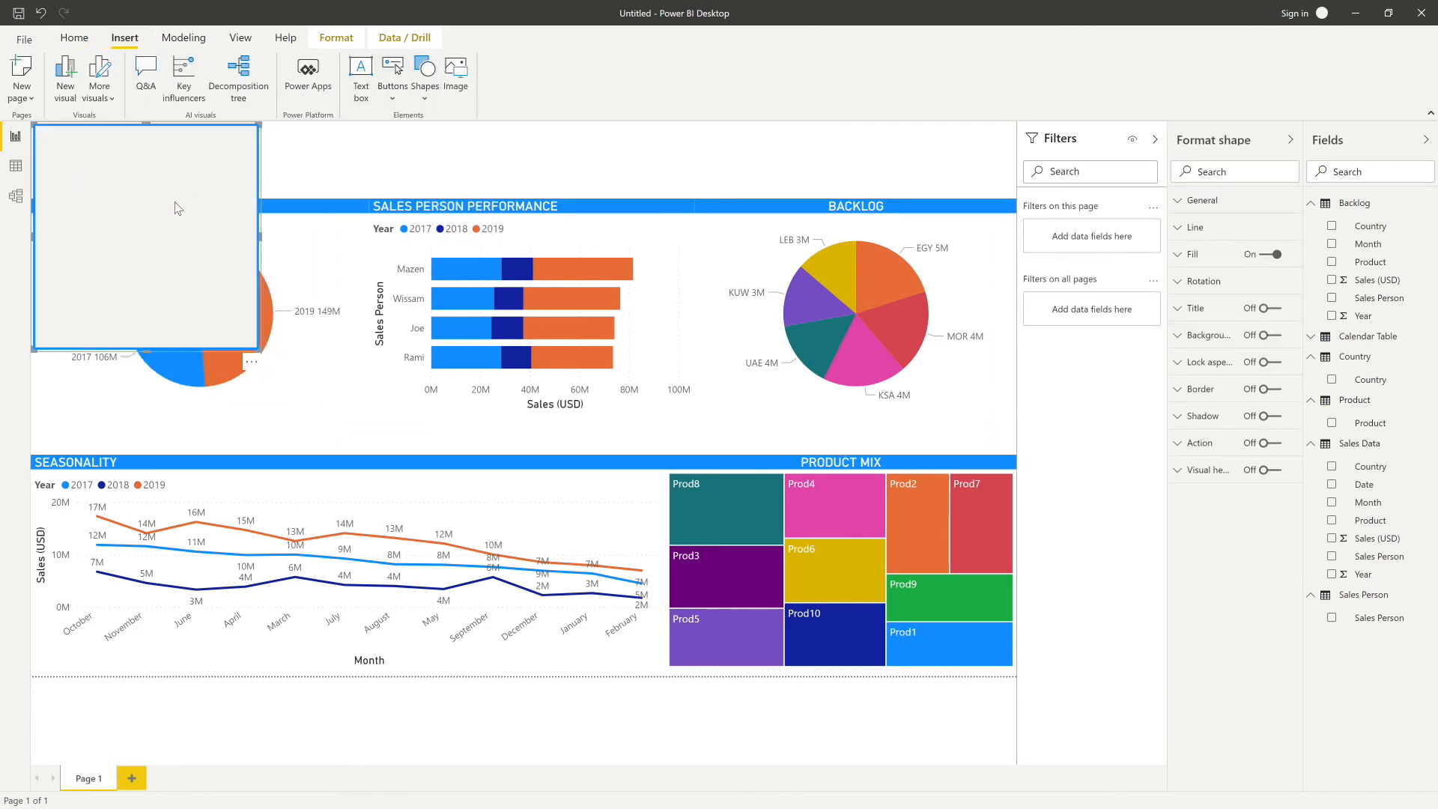
left_click_drag(259, 236, 1041, 109)
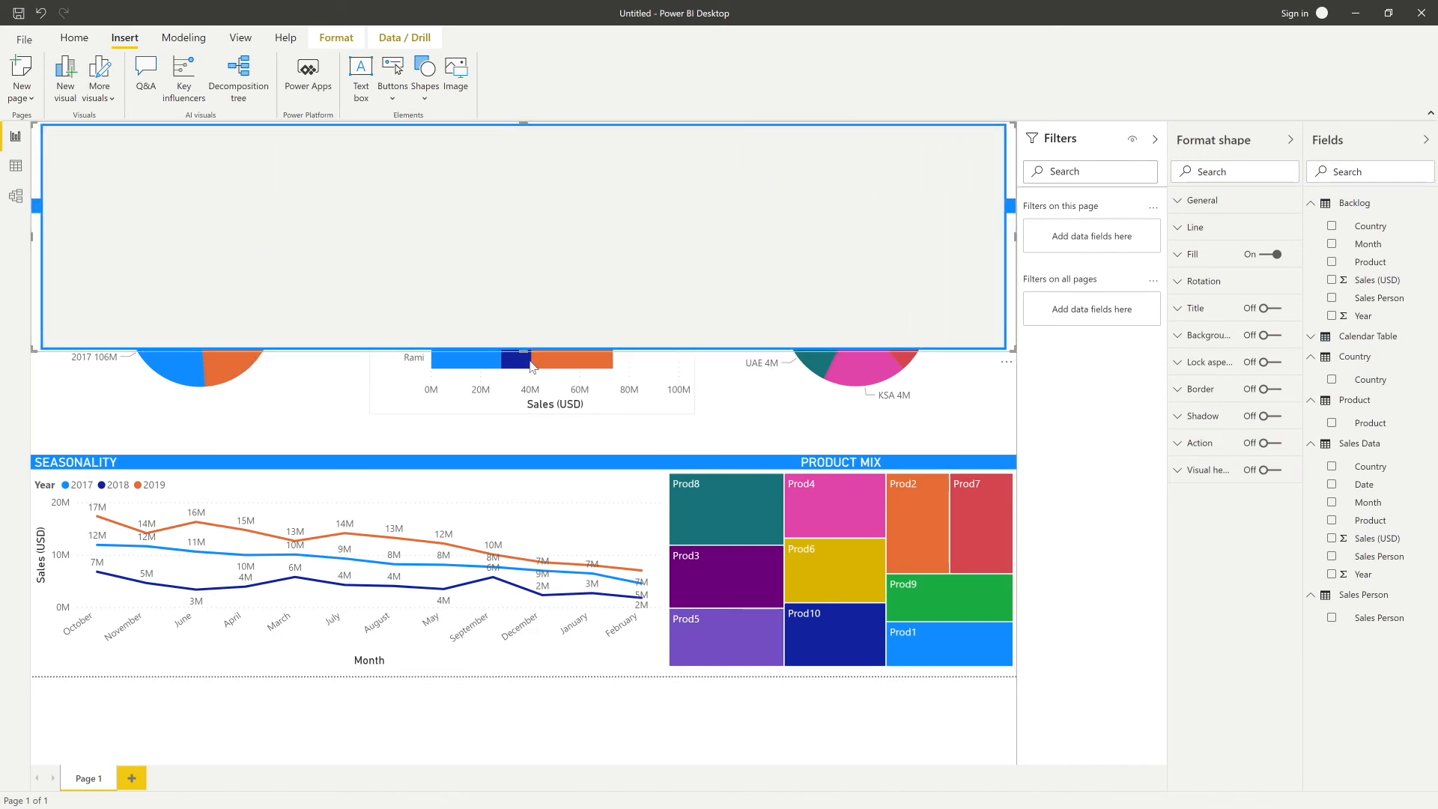
left_click_drag(523, 351, 499, 185)
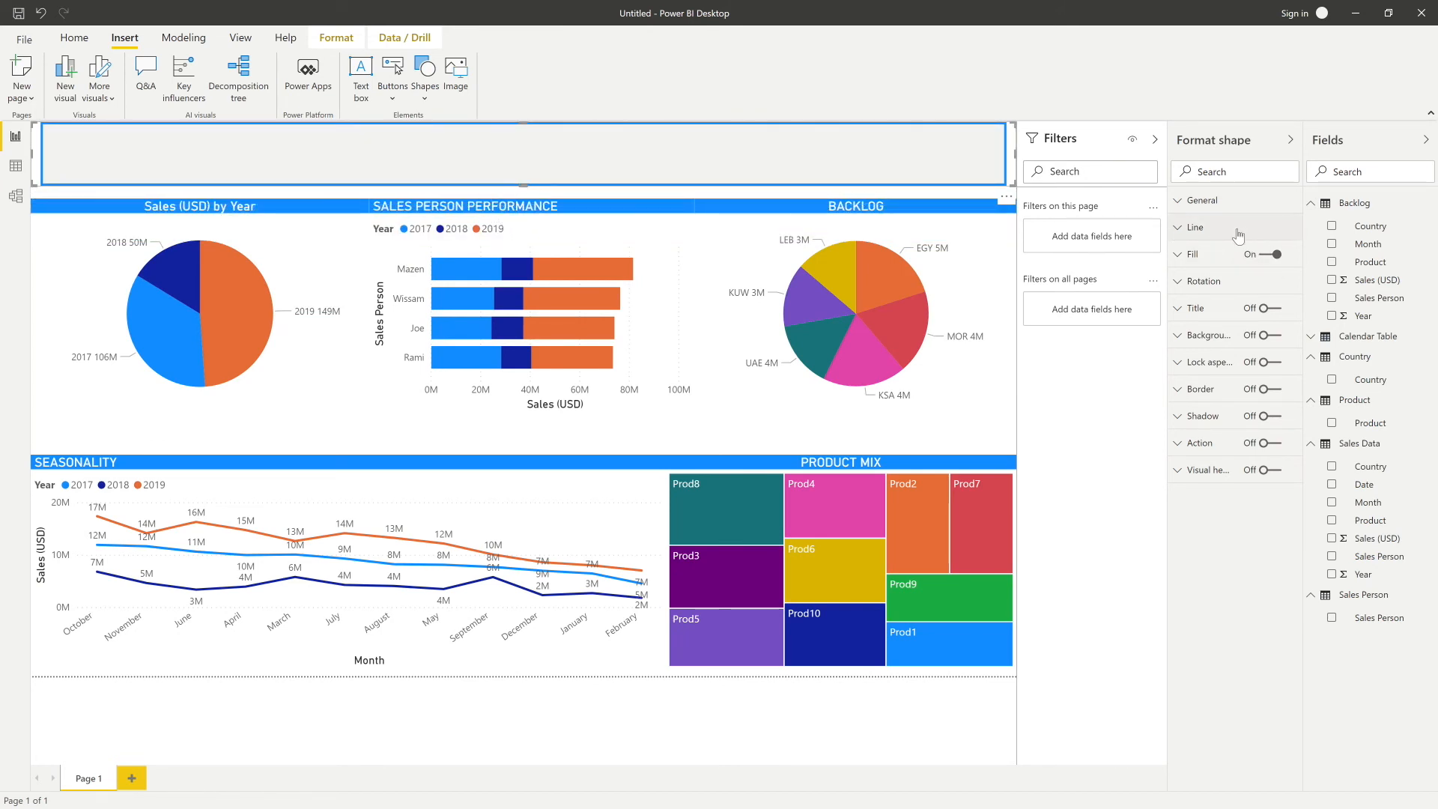
Turn on the header rectangle's background and set both its background and fill colors to blue
left_click(1273, 337)
left_click(1218, 339)
left_click(1205, 388)
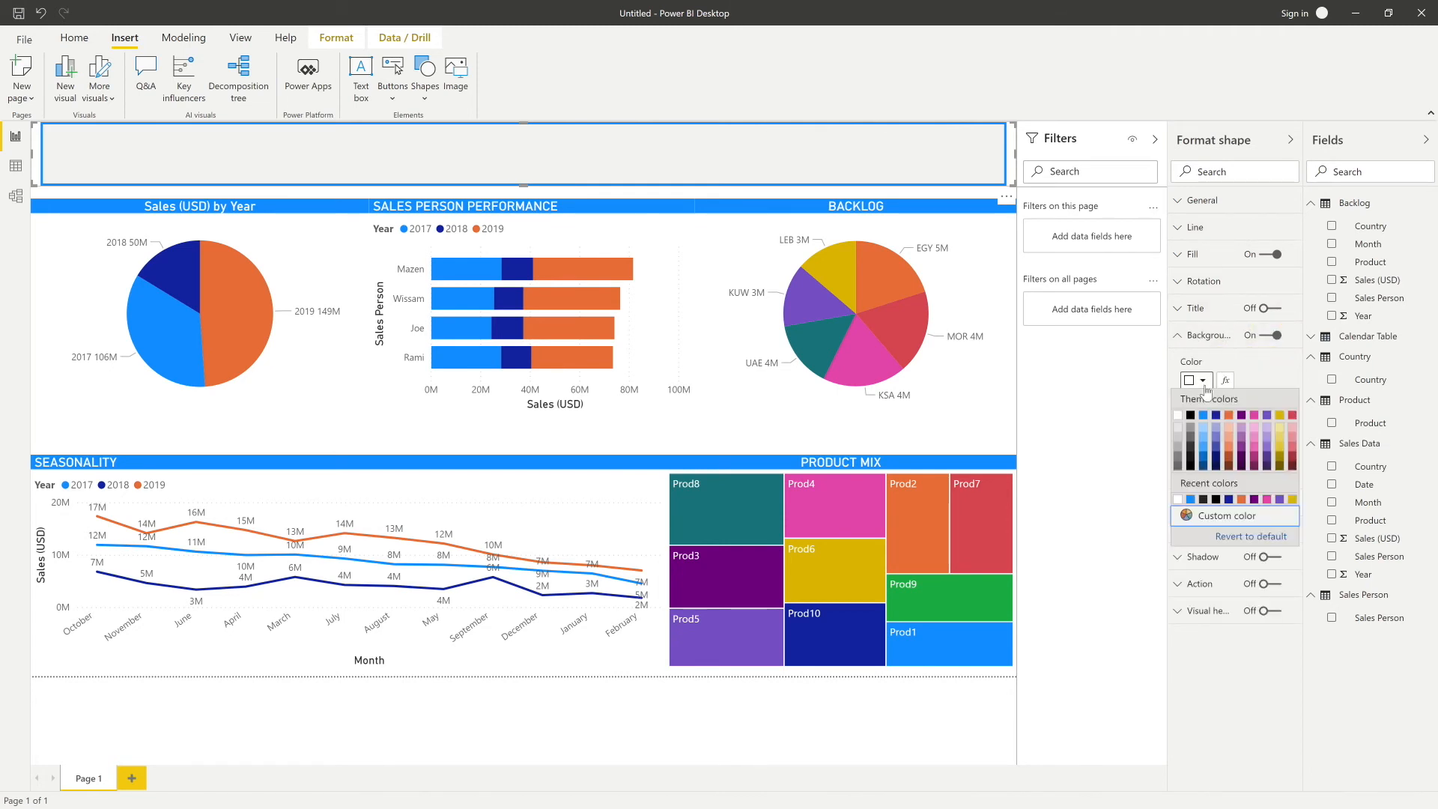
left_click(1205, 421)
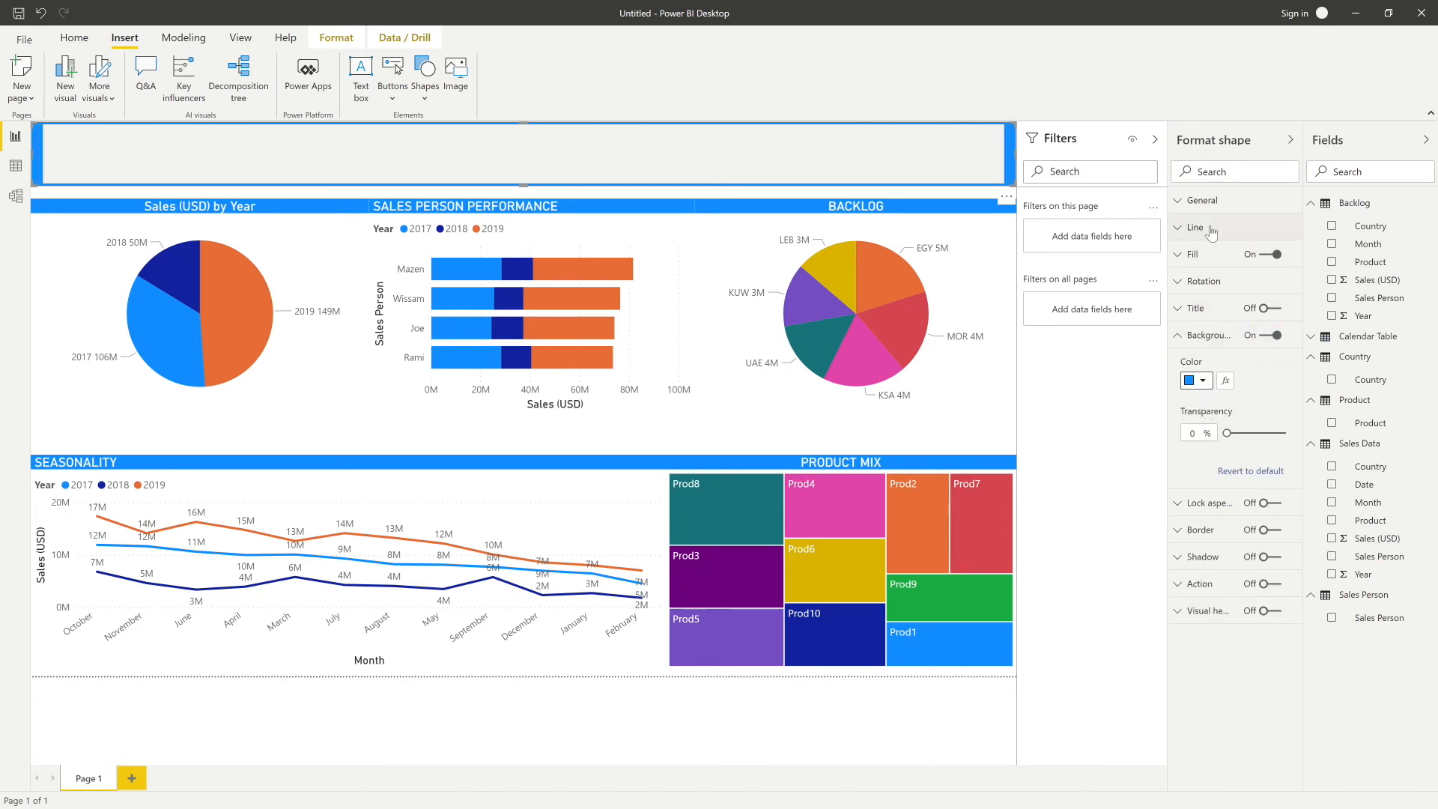
left_click(1211, 255)
left_click(1204, 298)
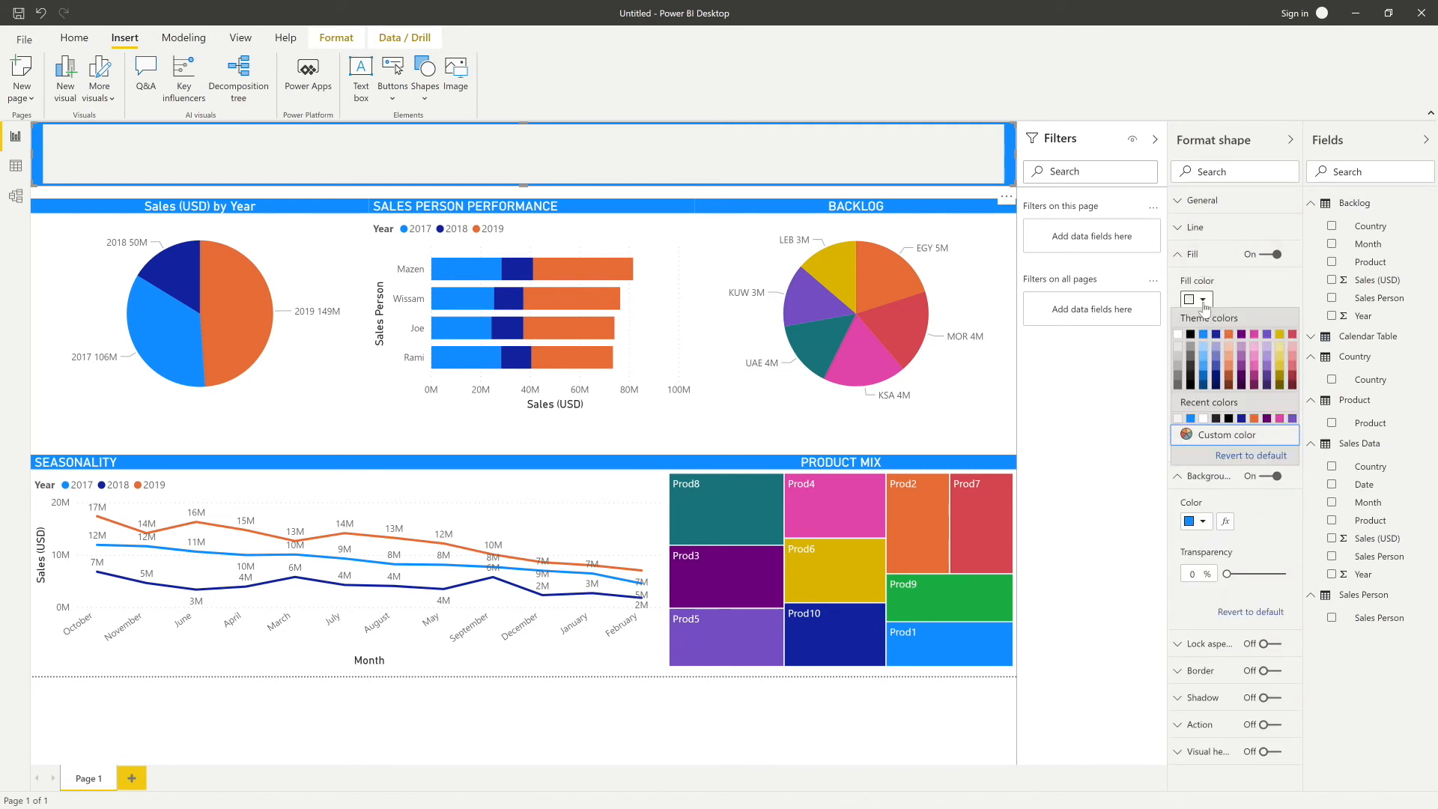
left_click(1206, 339)
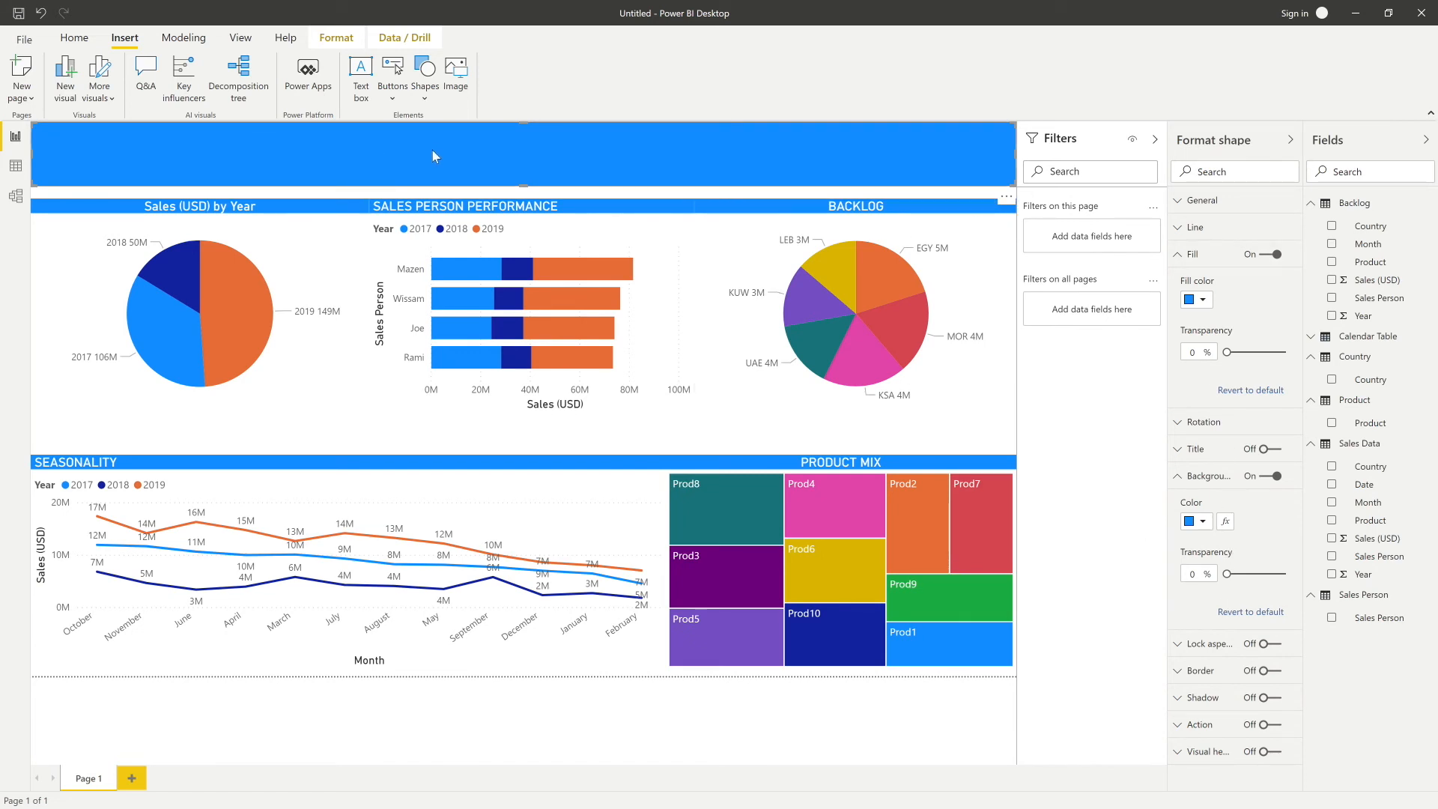
Add a text box reading DASHBOARD and format the text white, size 32 and centered
left_click(360, 75)
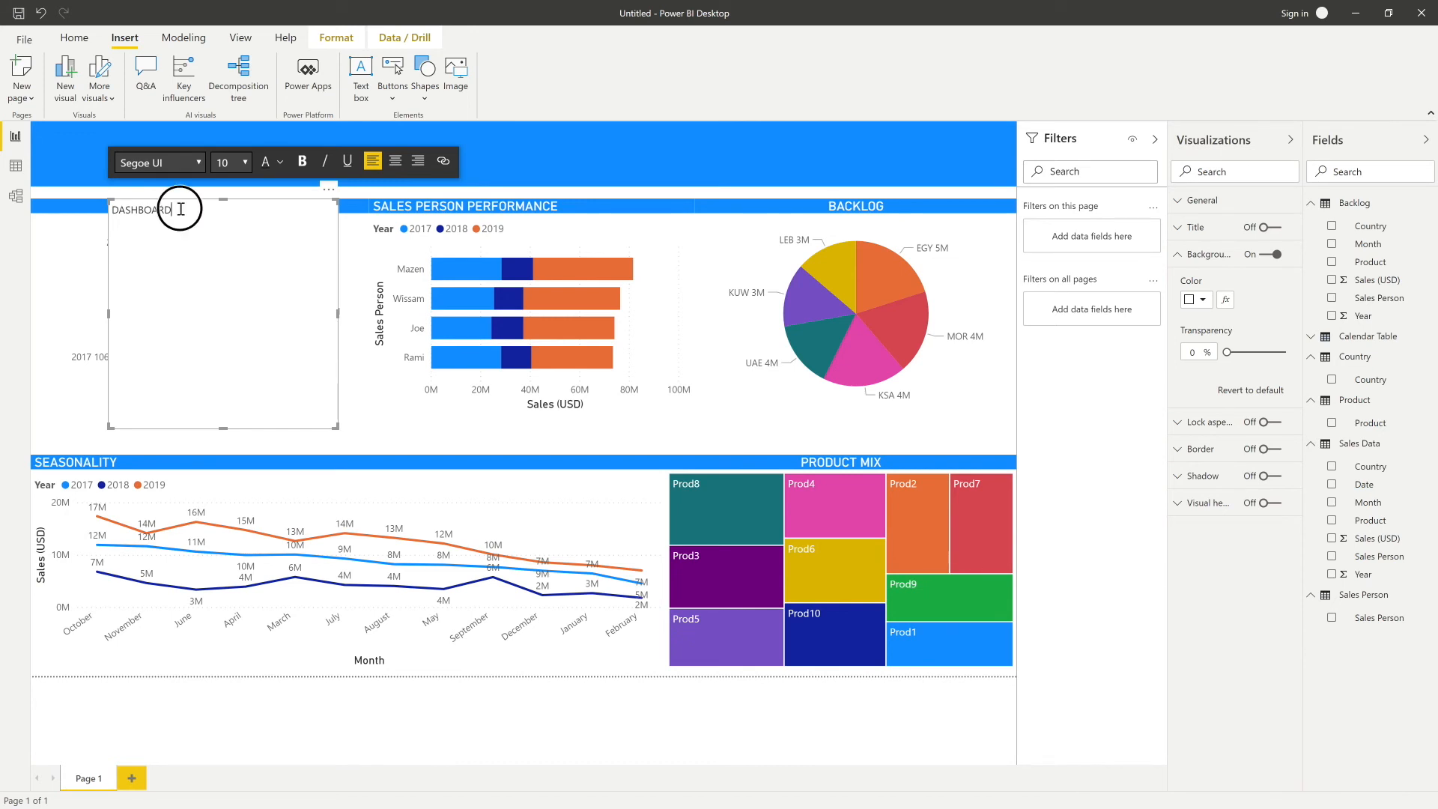
left_click_drag(173, 210, 71, 212)
left_click(279, 162)
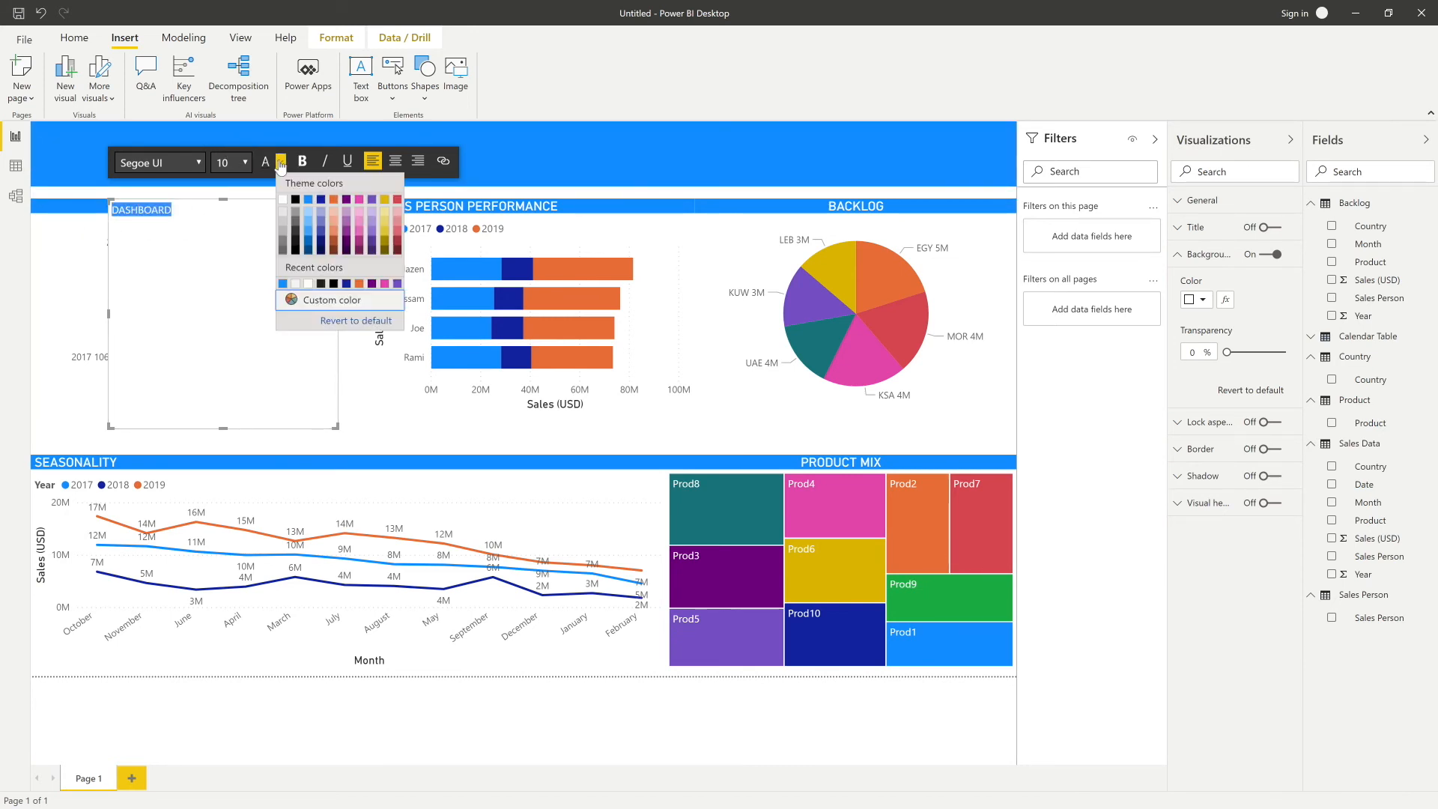
left_click(284, 200)
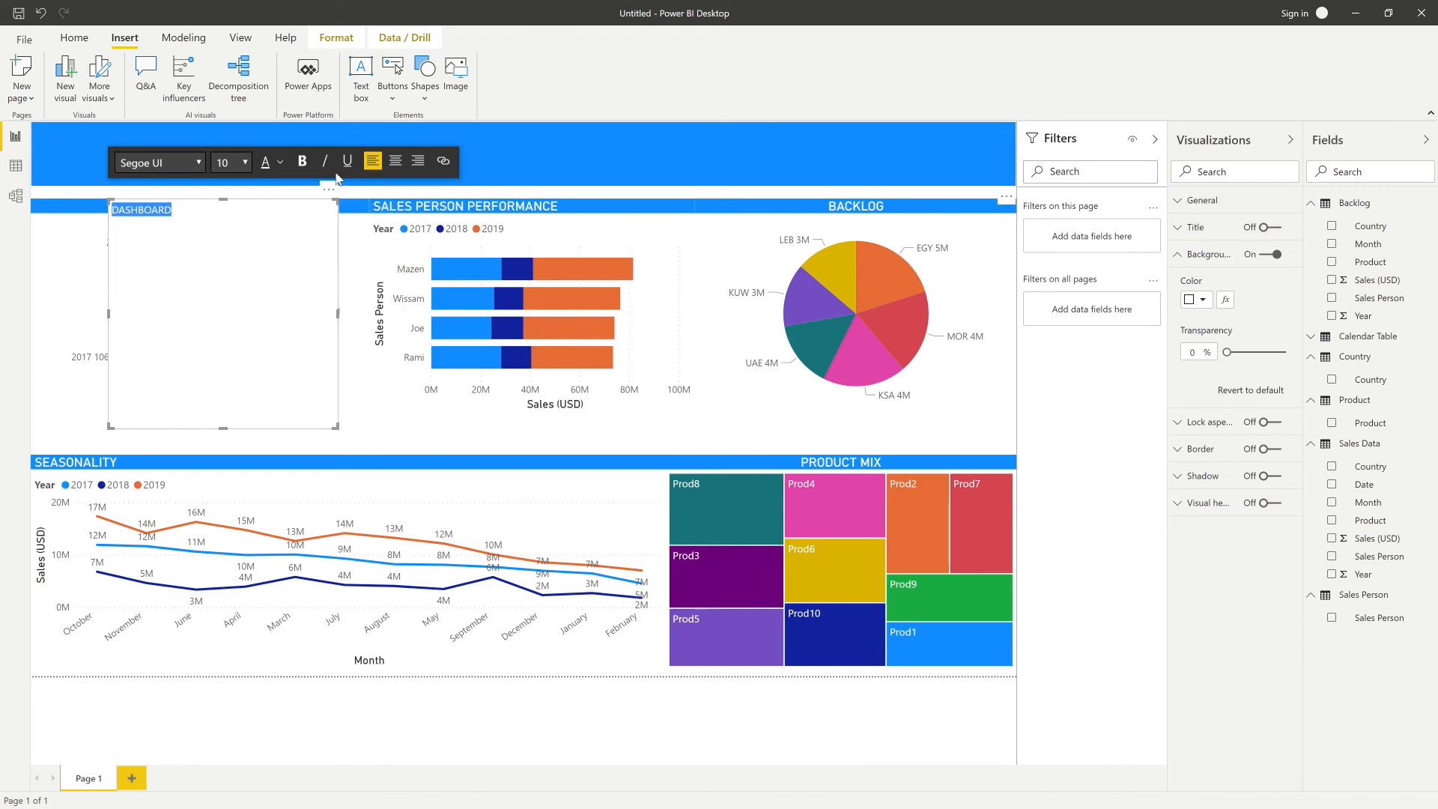
left_click(245, 163)
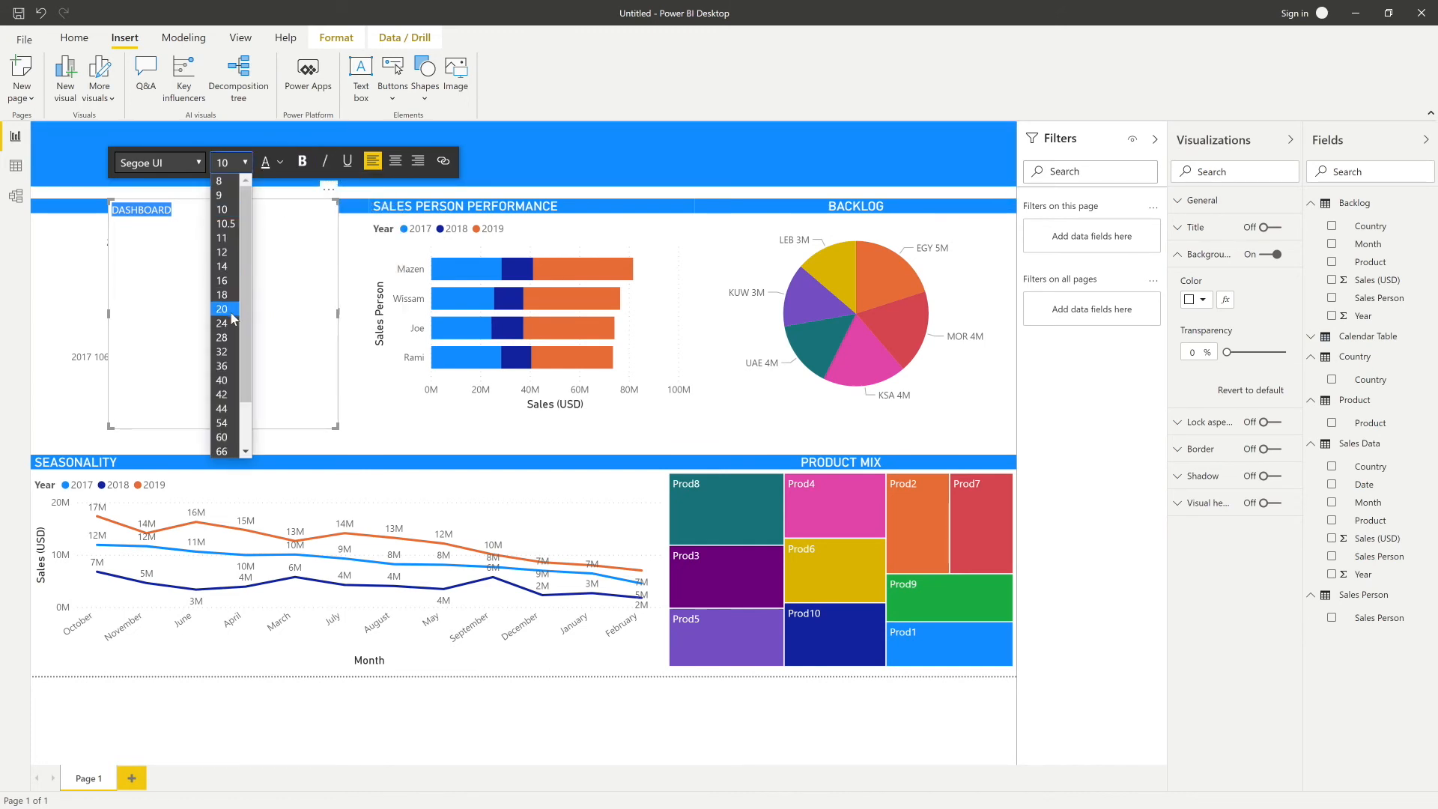
left_click(223, 351)
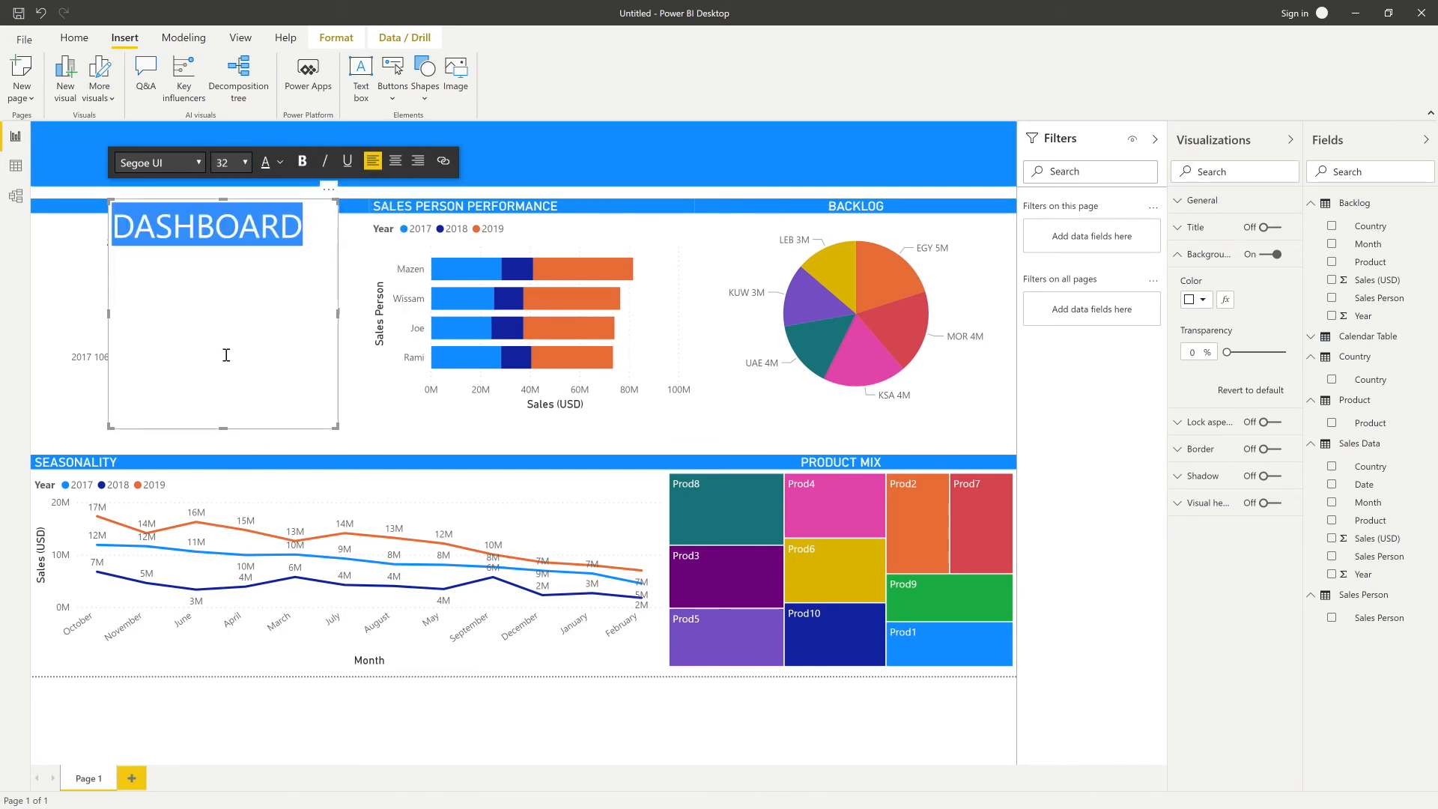
left_click(394, 161)
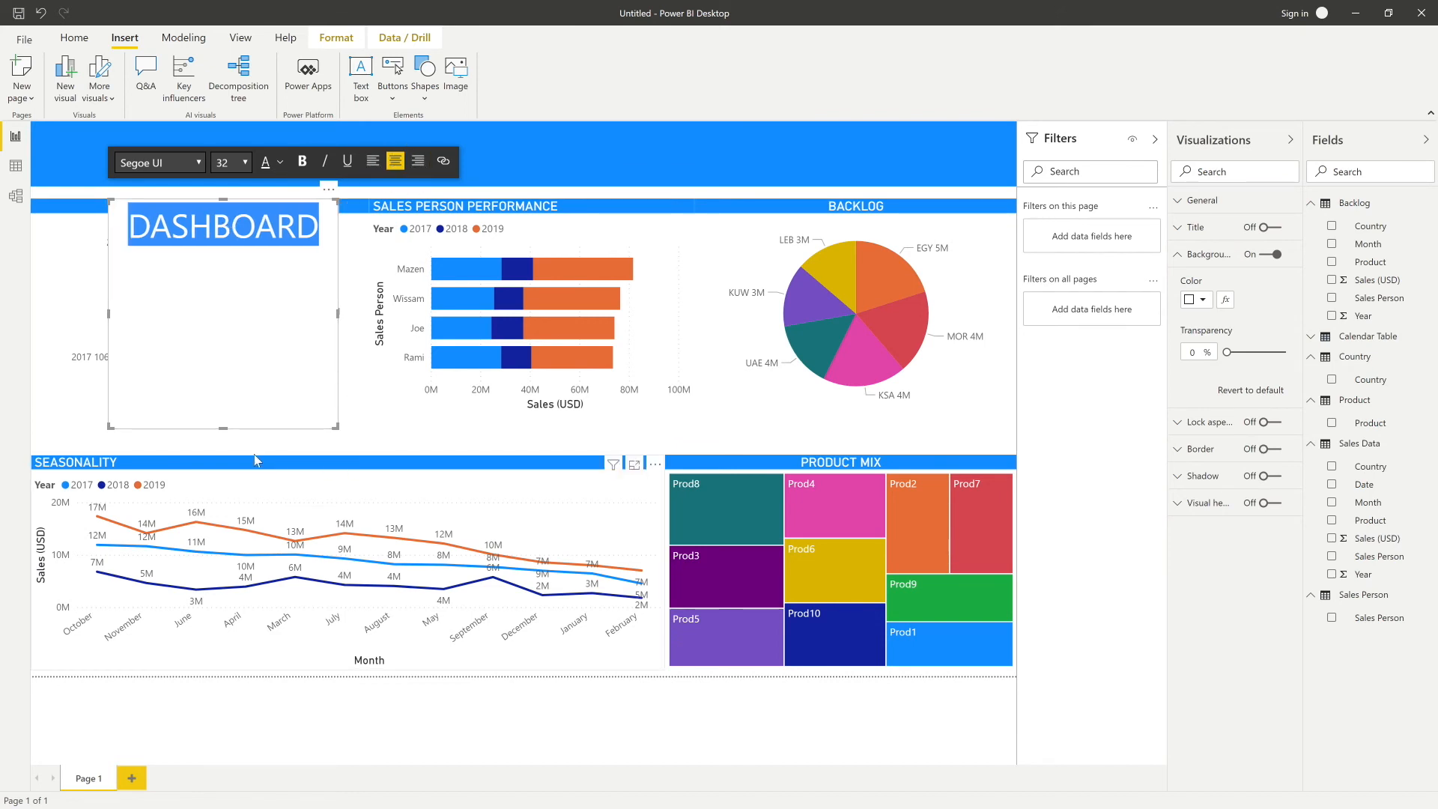
Shorten the DASHBOARD text box to fit its text and place it centered on the blue header band
left_click_drag(223, 429, 221, 257)
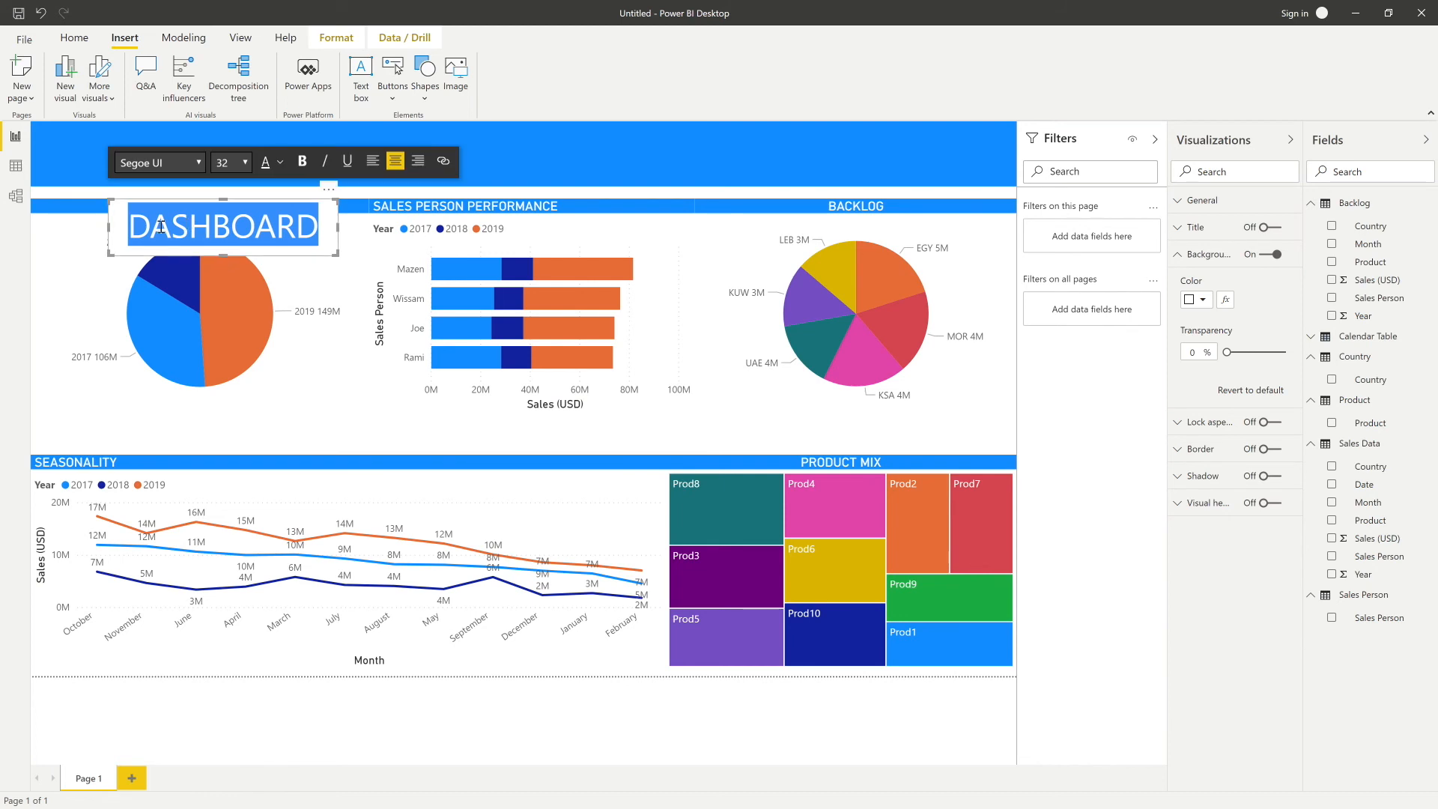
left_click_drag(122, 207, 380, 133)
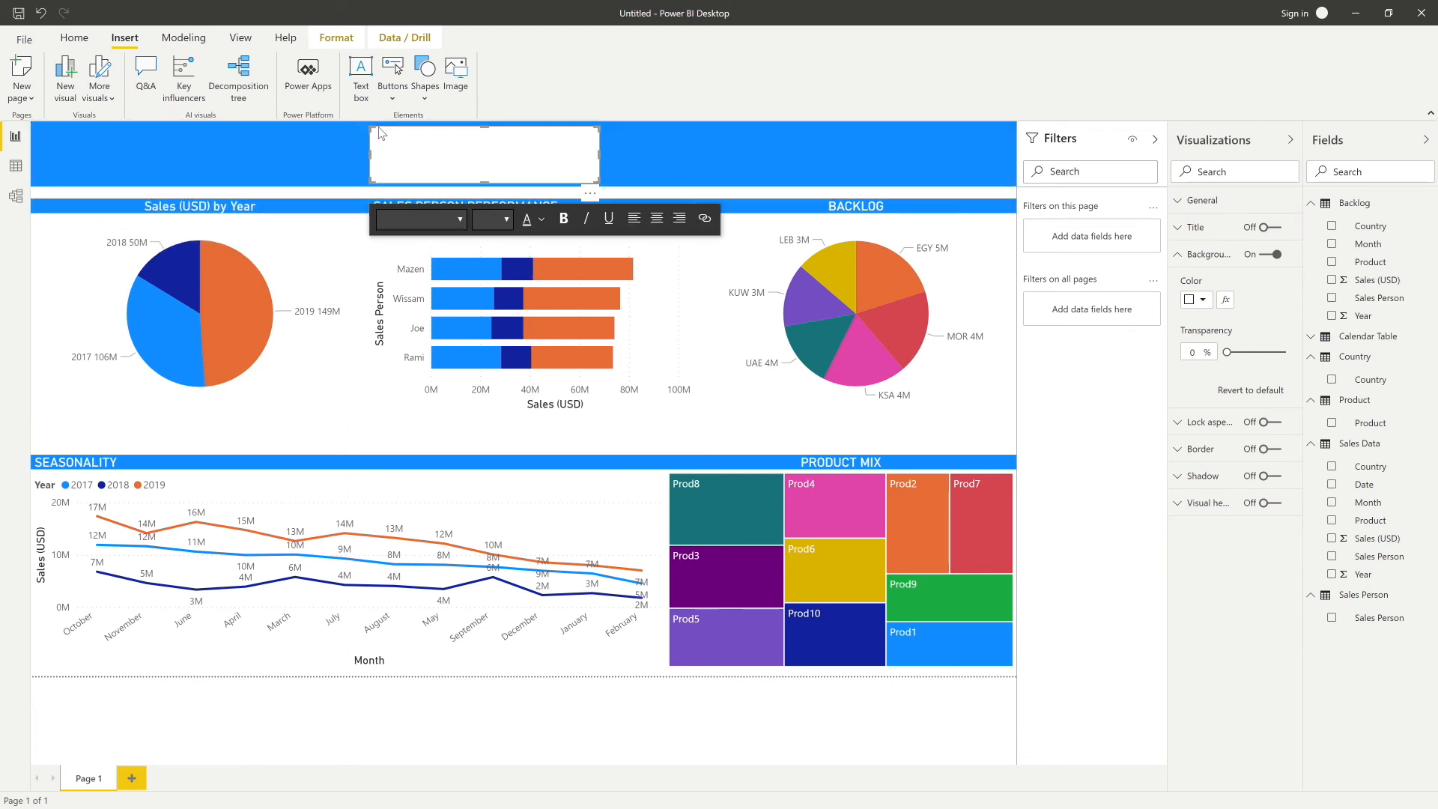
left_click(584, 726)
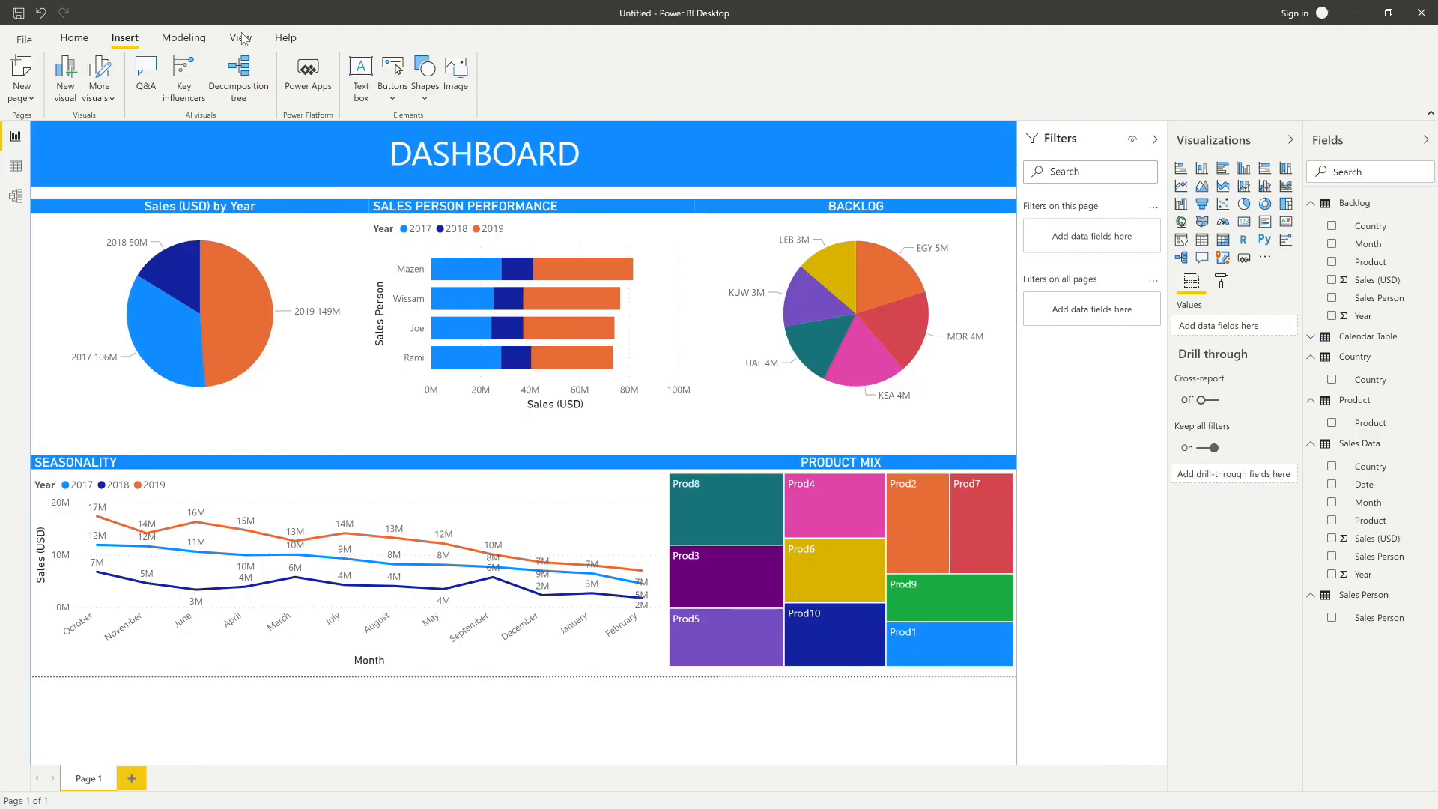
Try the dark charcoal report theme, and settle on the light theme with blue, navy and yellow data colors
left_click(241, 38)
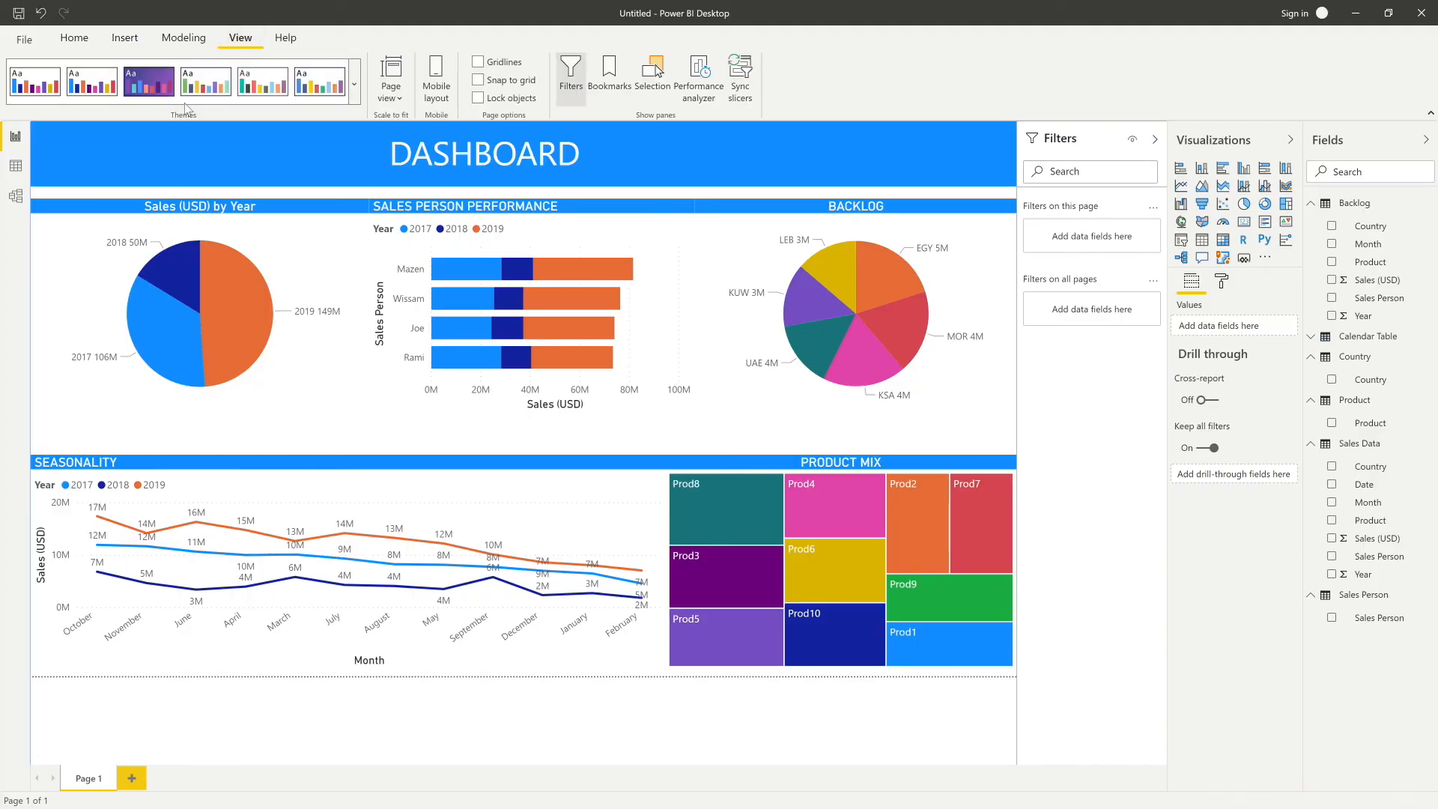
left_click(354, 84)
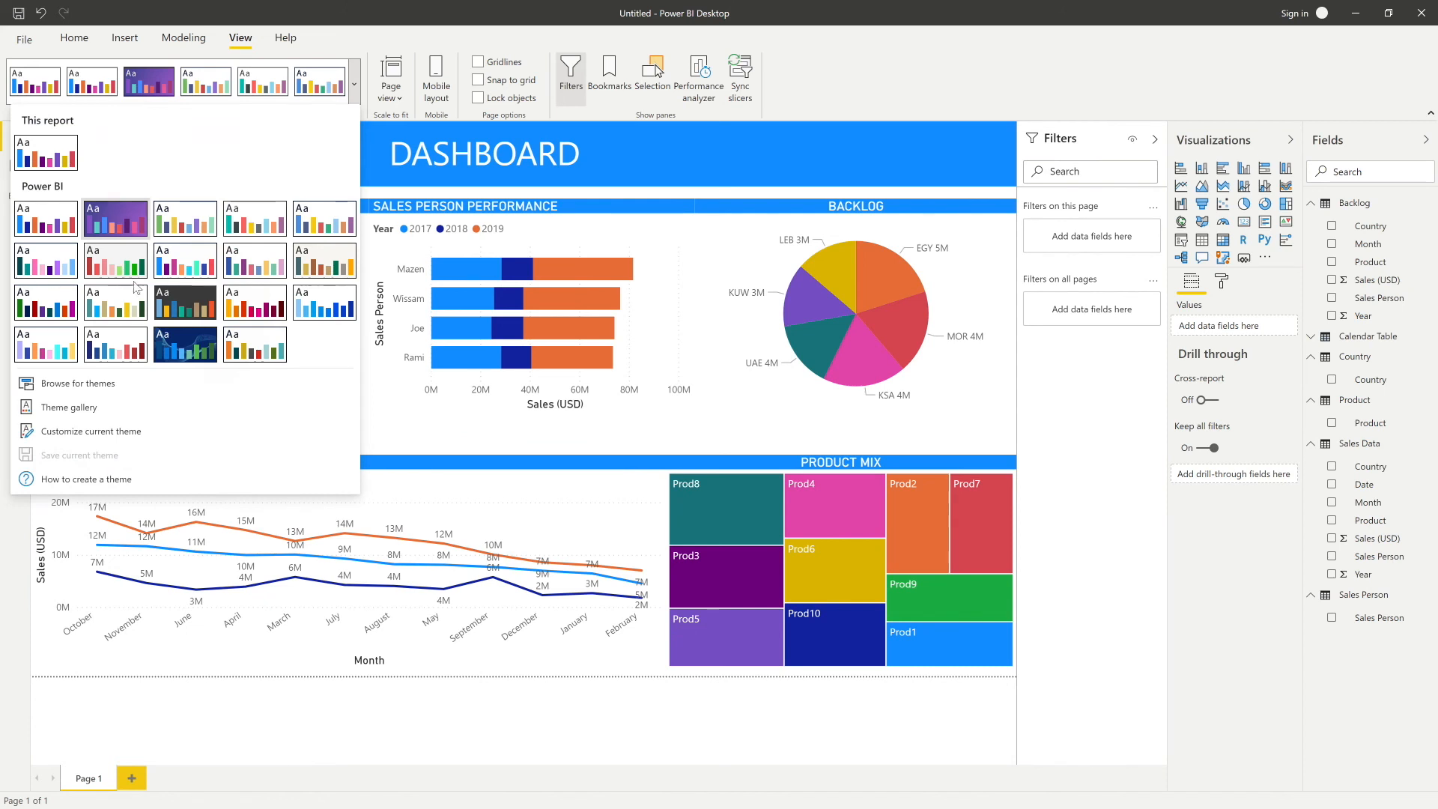
left_click(188, 315)
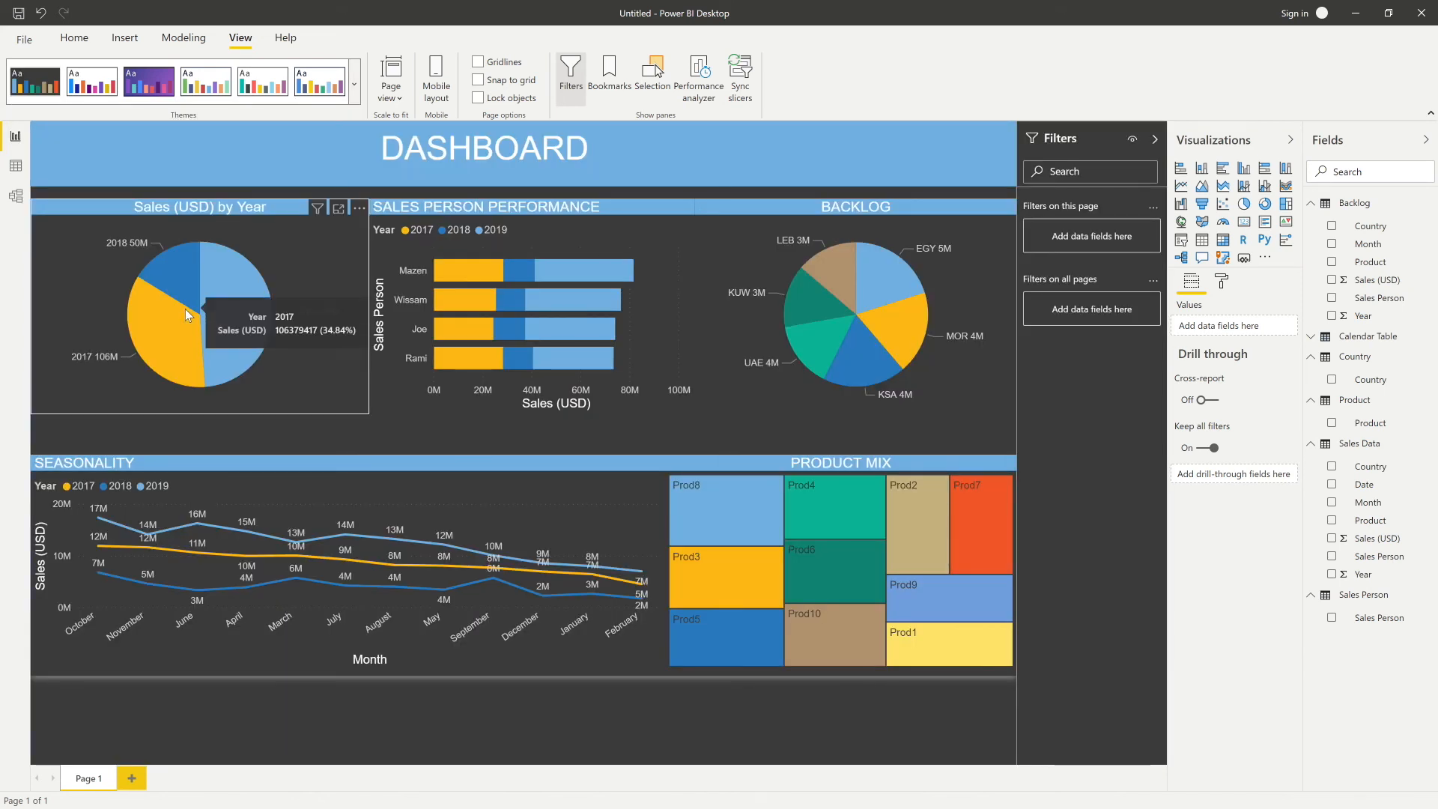
left_click(361, 96)
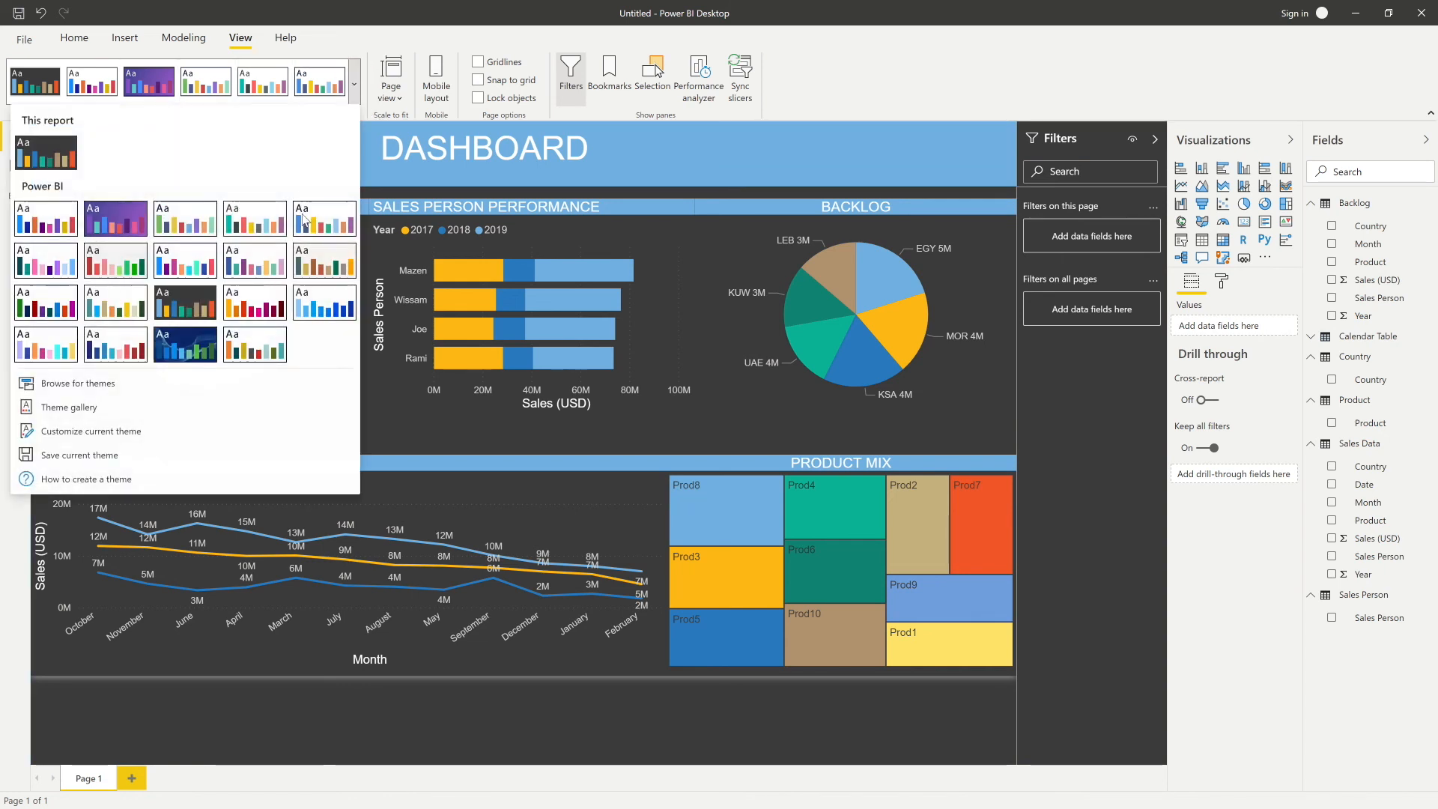
left_click(304, 220)
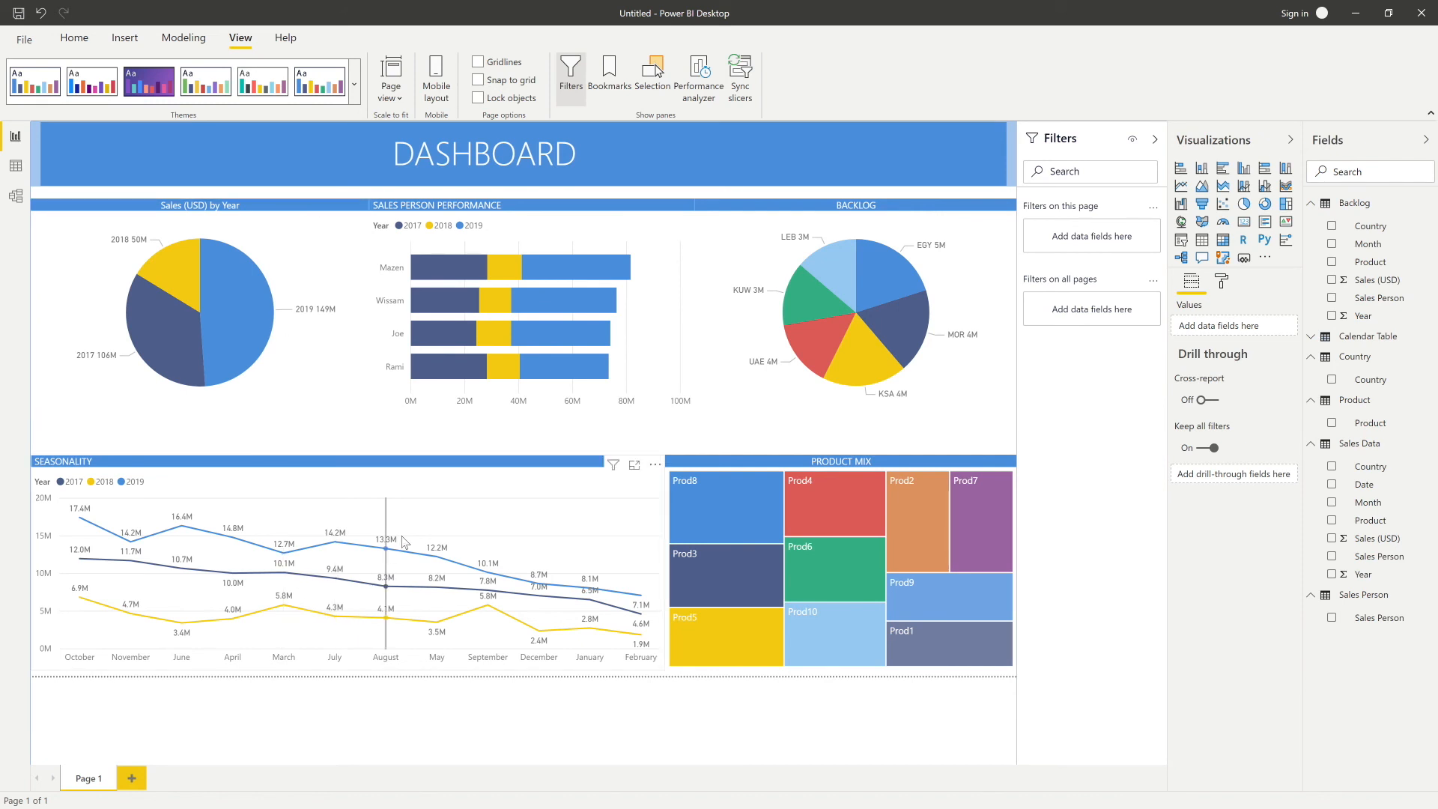
Cross-filter the dashboard from the Sales (USD) by Year pie by 2019, 2017 and 2018 in turn, and clear the selection
mouse_move(269, 299)
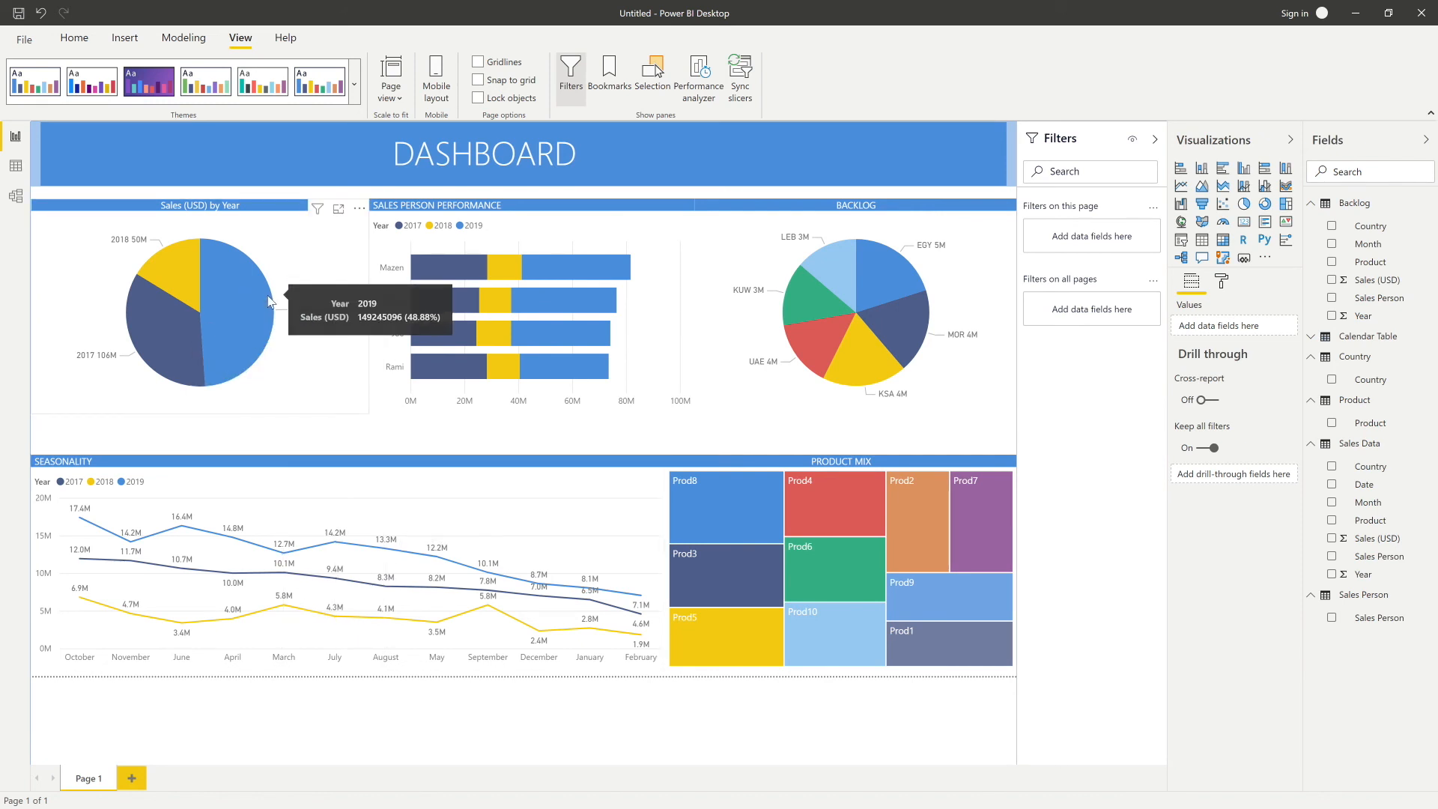
left_click(237, 325)
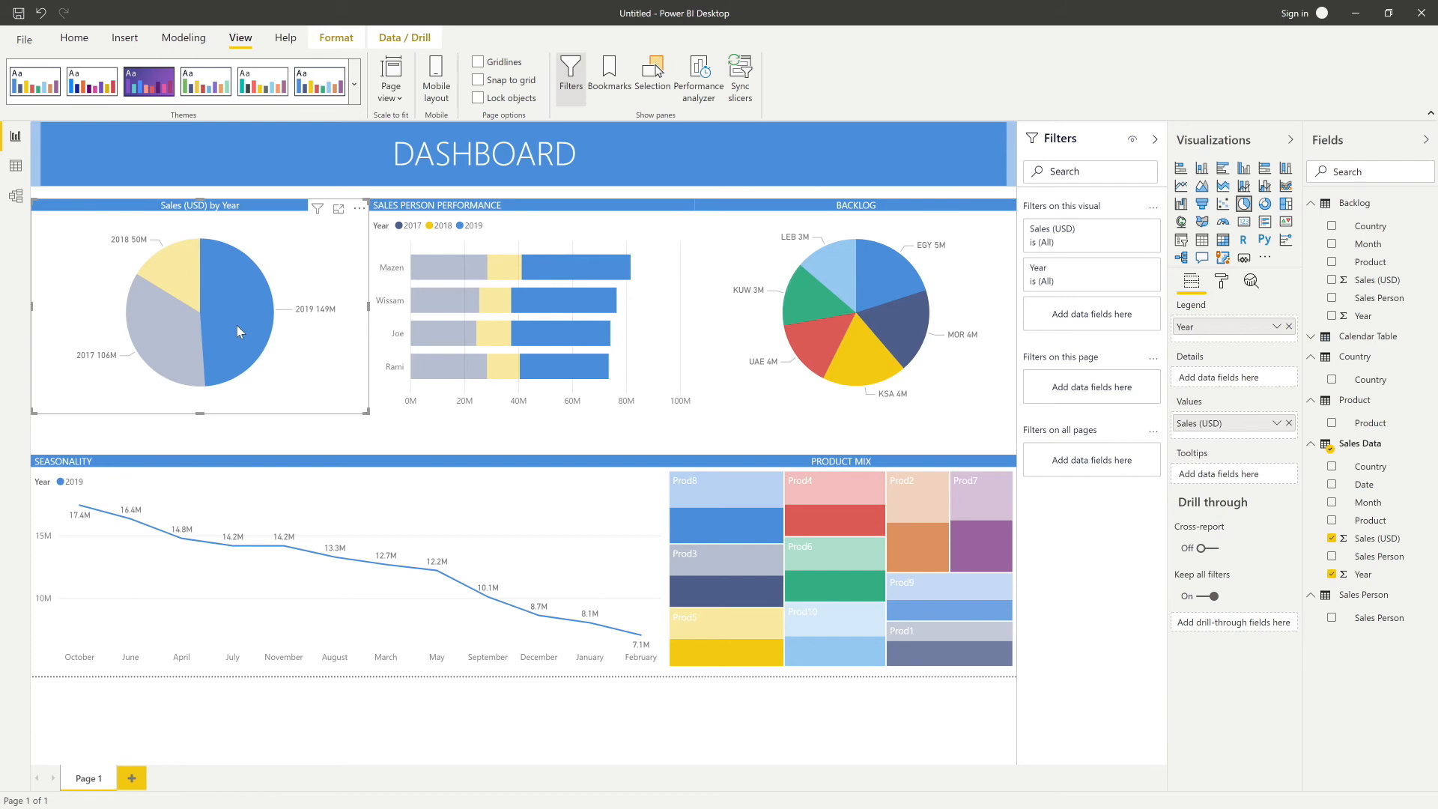
left_click(177, 323)
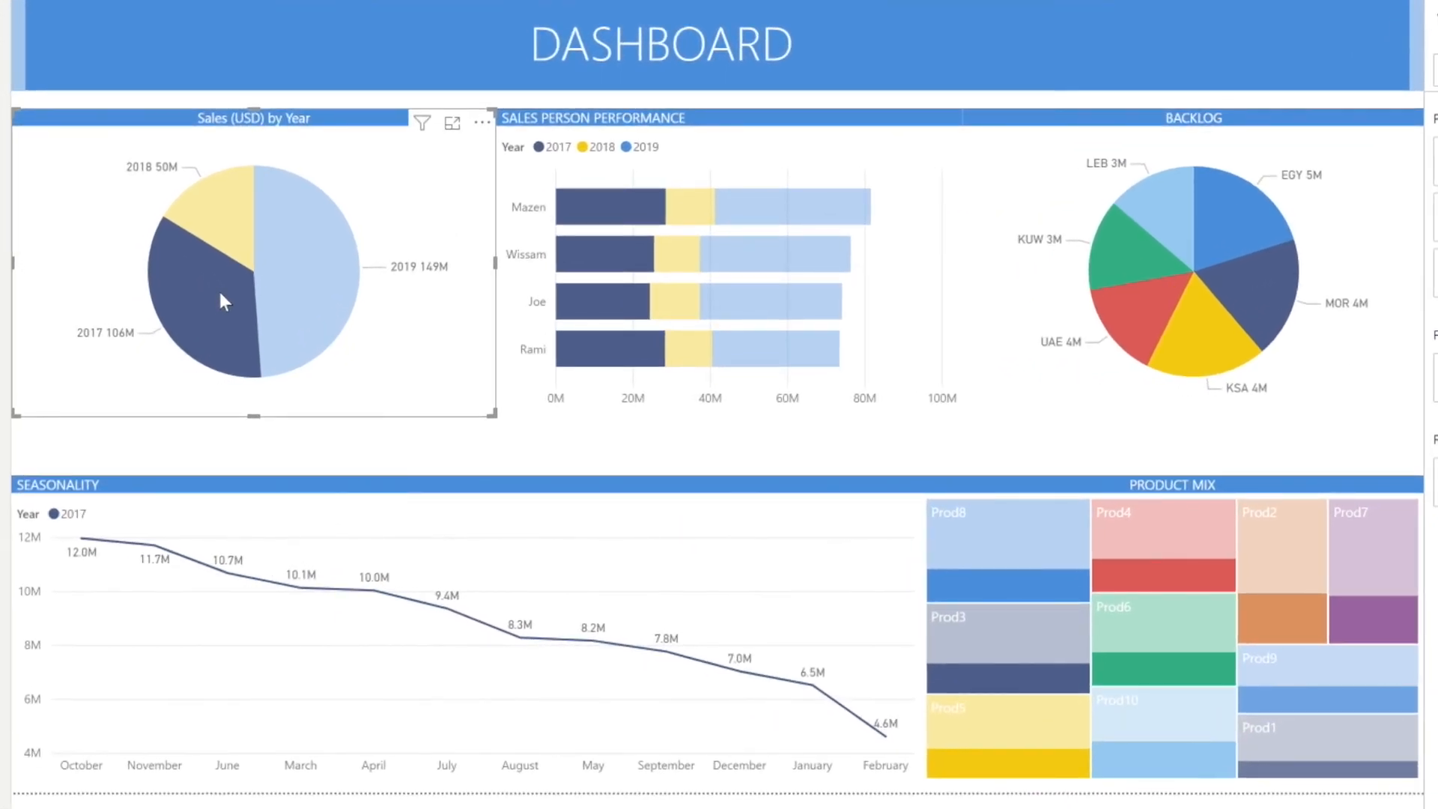
left_click(209, 189)
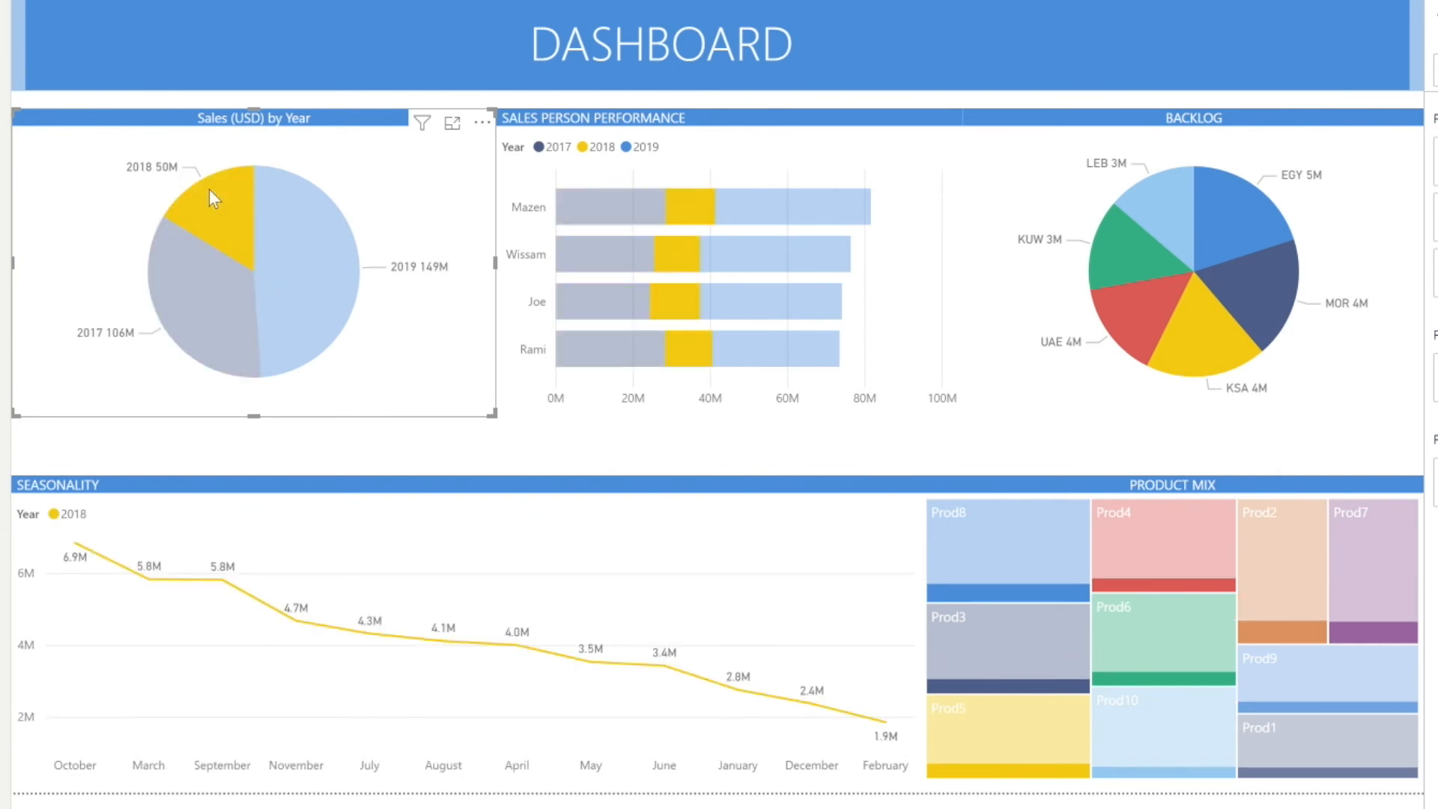
left_click(208, 189)
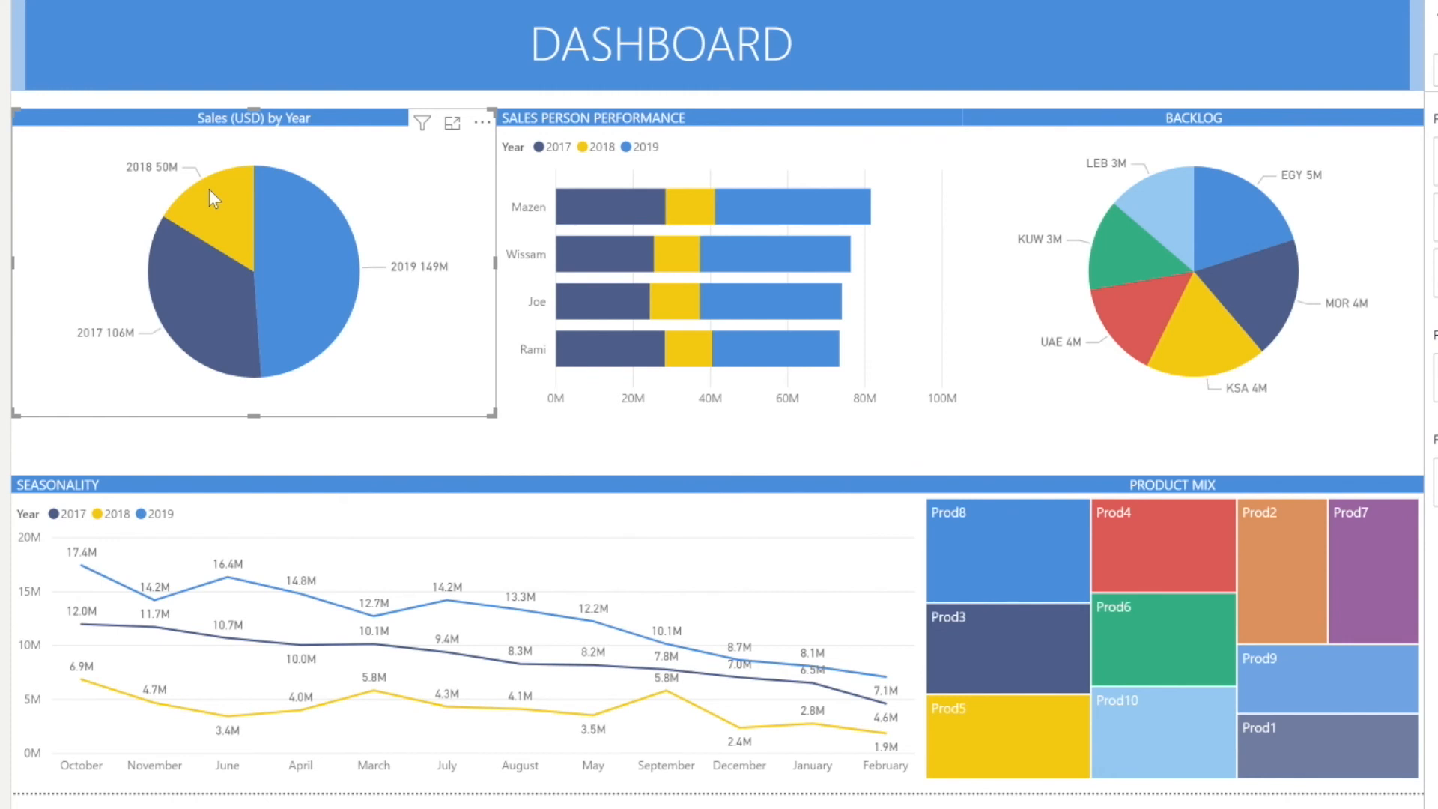
With Prod8 selected in PRODUCT MIX, enable Edit interactions and set the Sales (USD) by Year, SALES PERSON PERFORMANCE and BACKLOG charts to Filter
mouse_move(1008, 571)
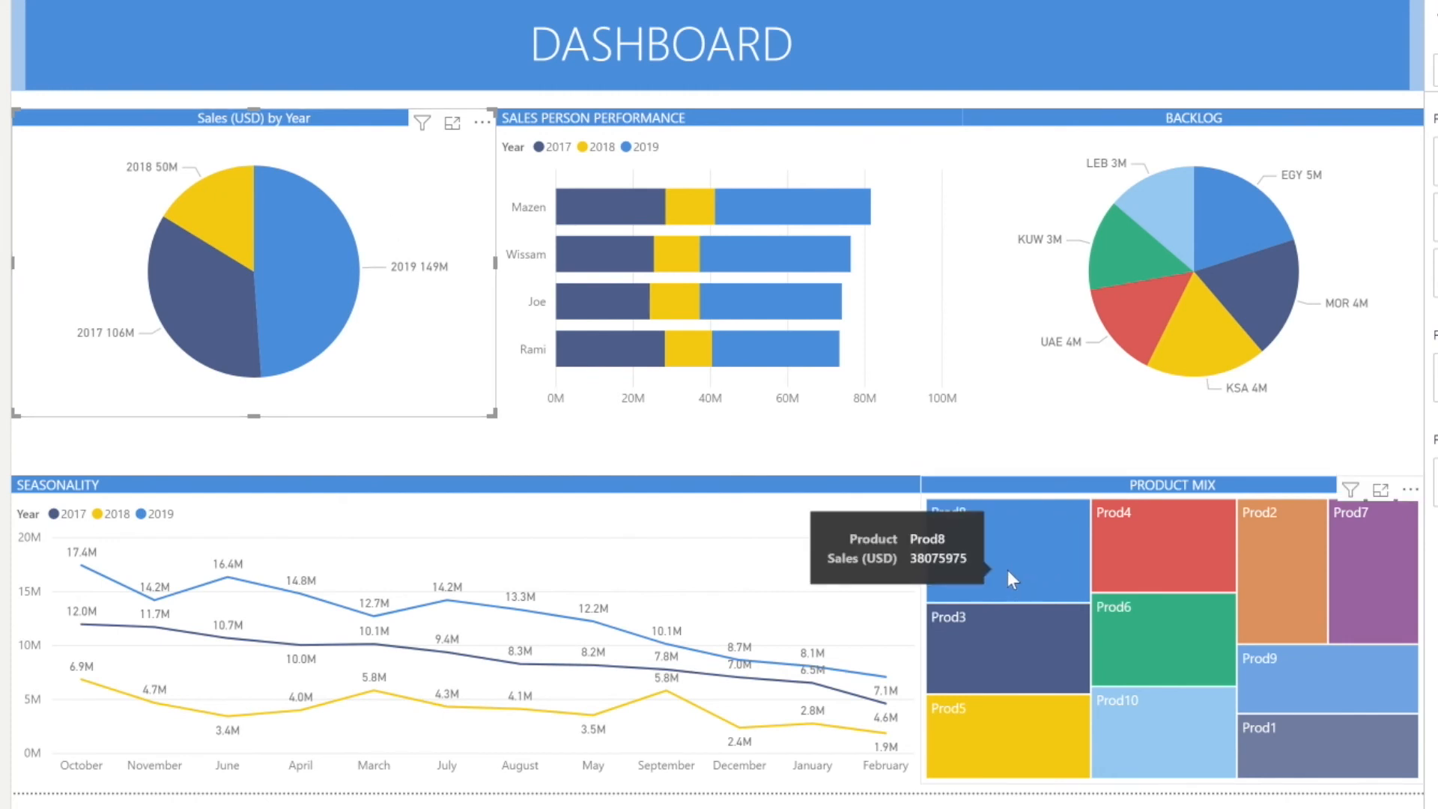
left_click(1009, 571)
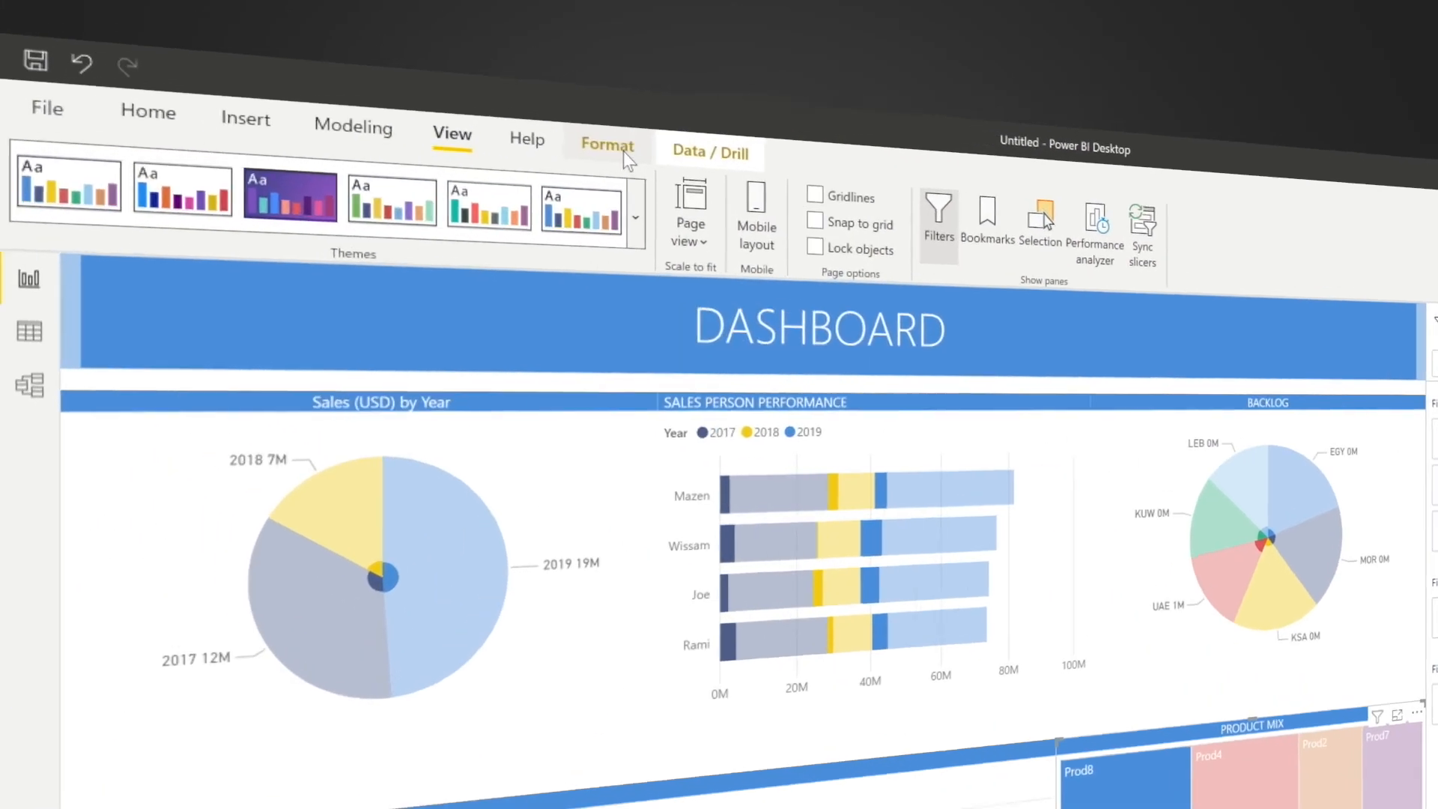
left_click(336, 37)
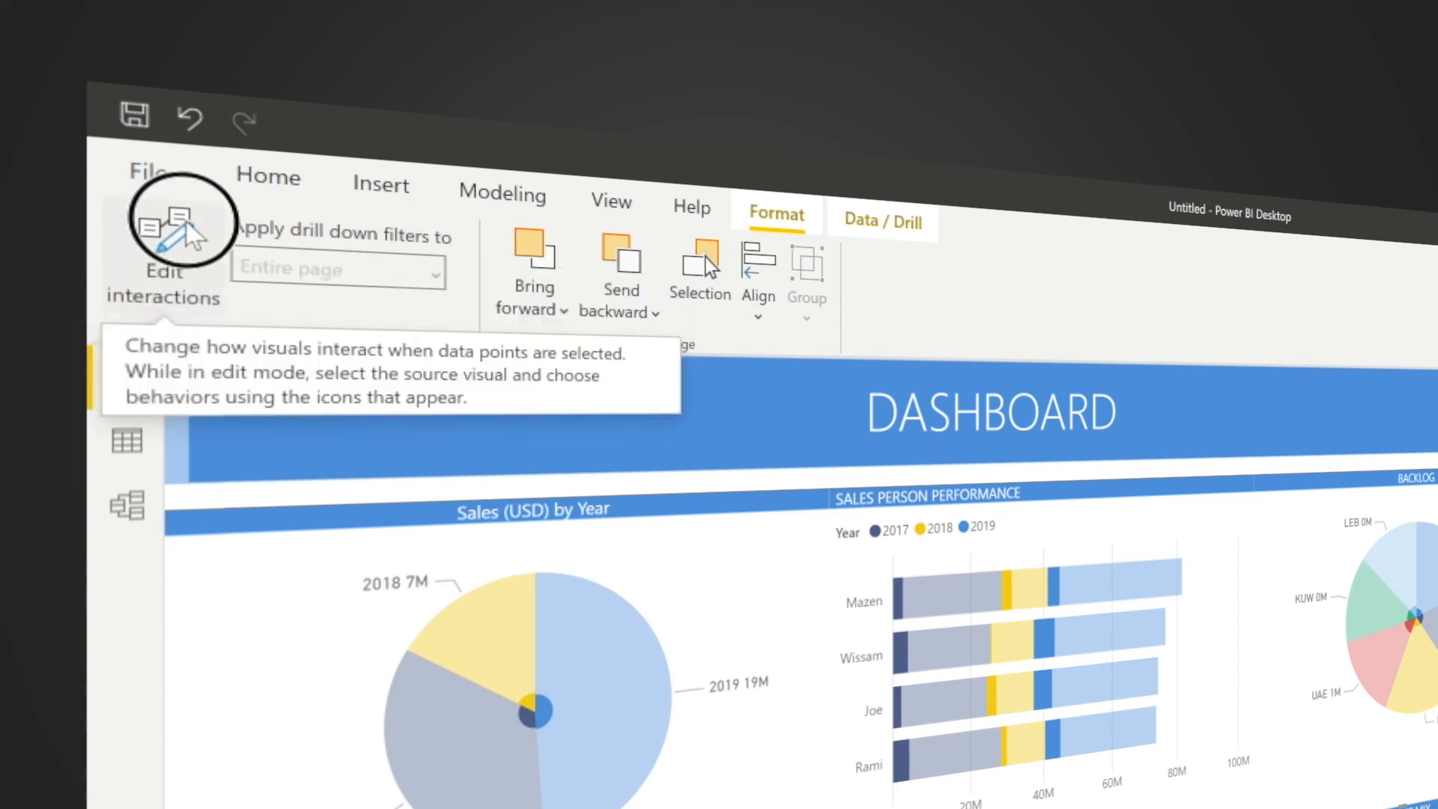
left_click(167, 232)
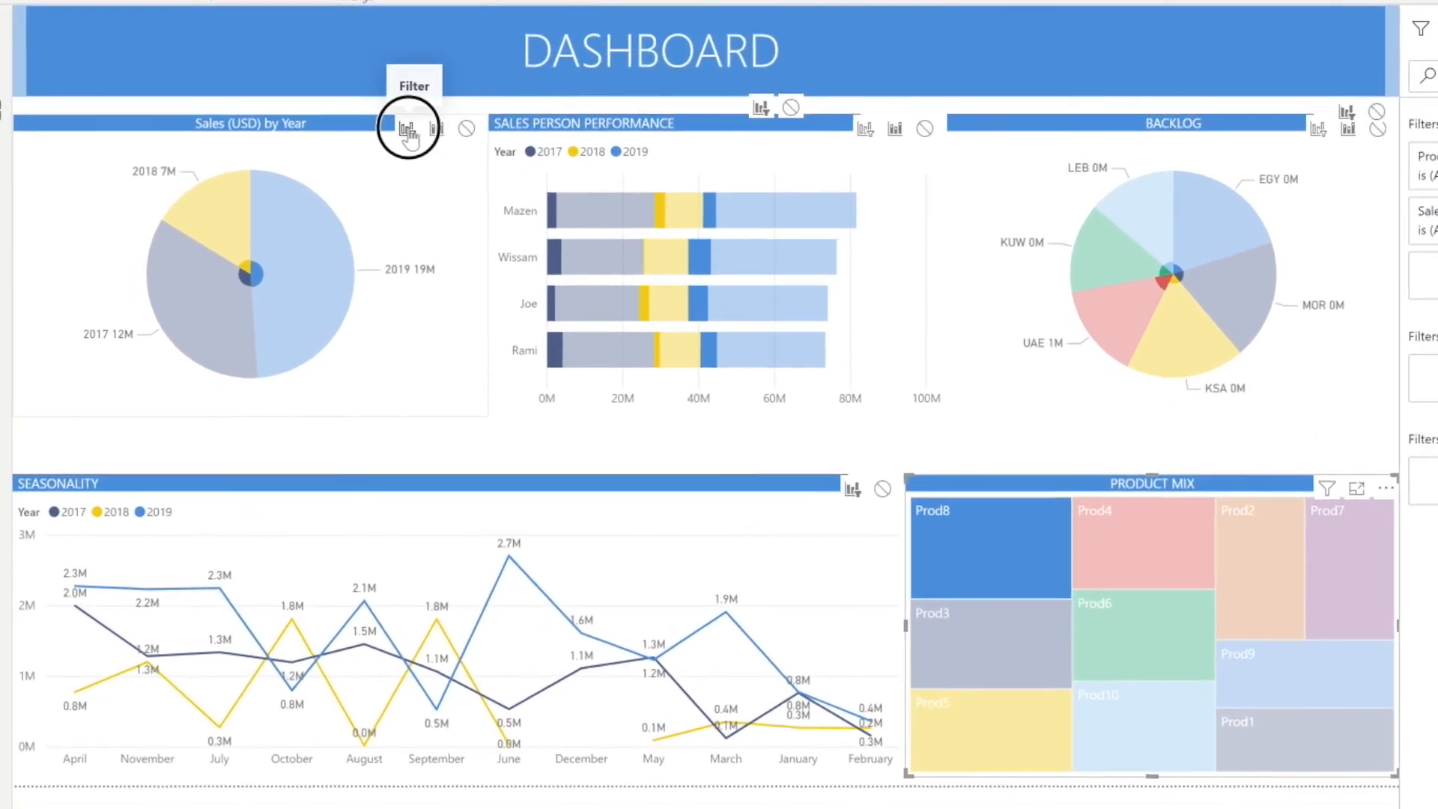
left_click(364, 167)
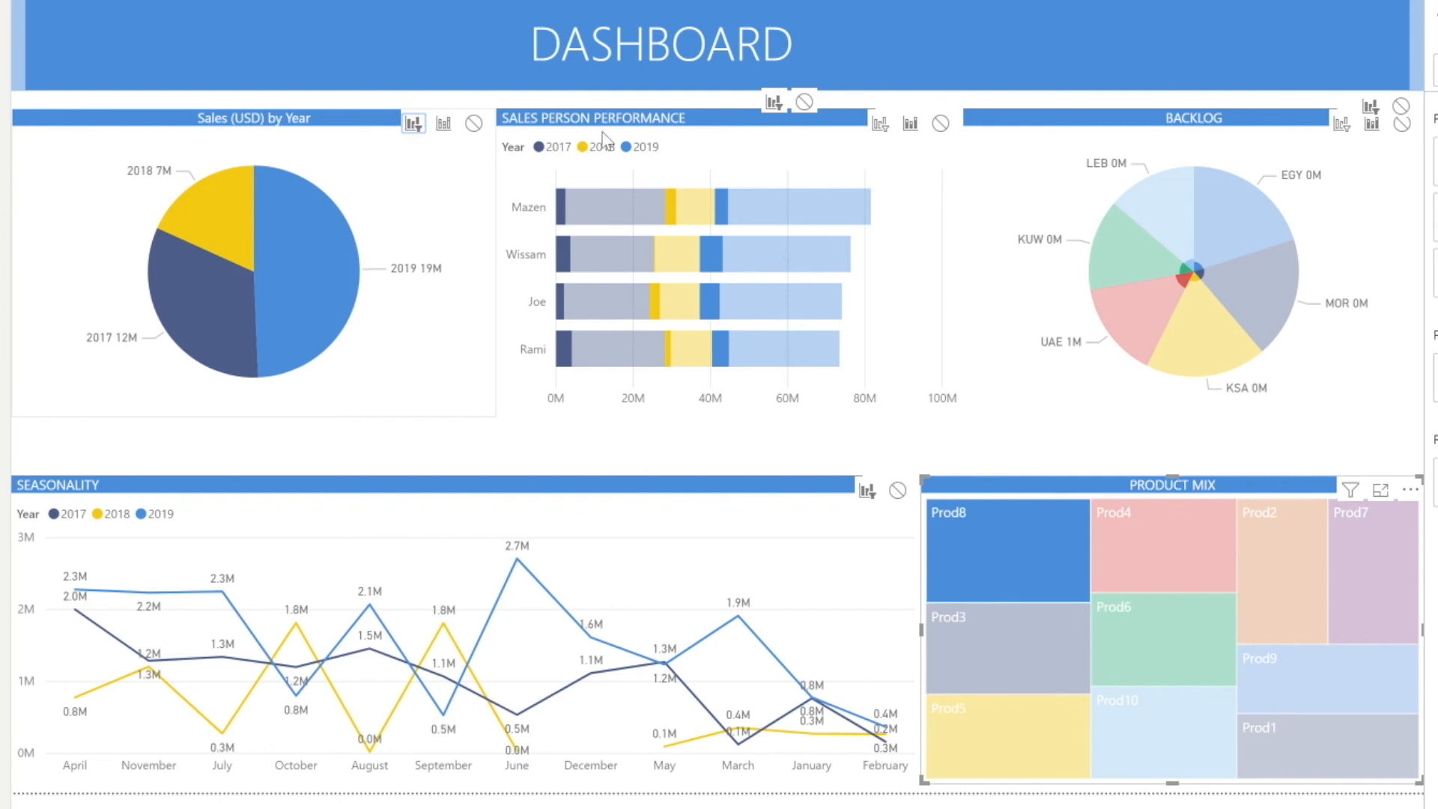
left_click(774, 105)
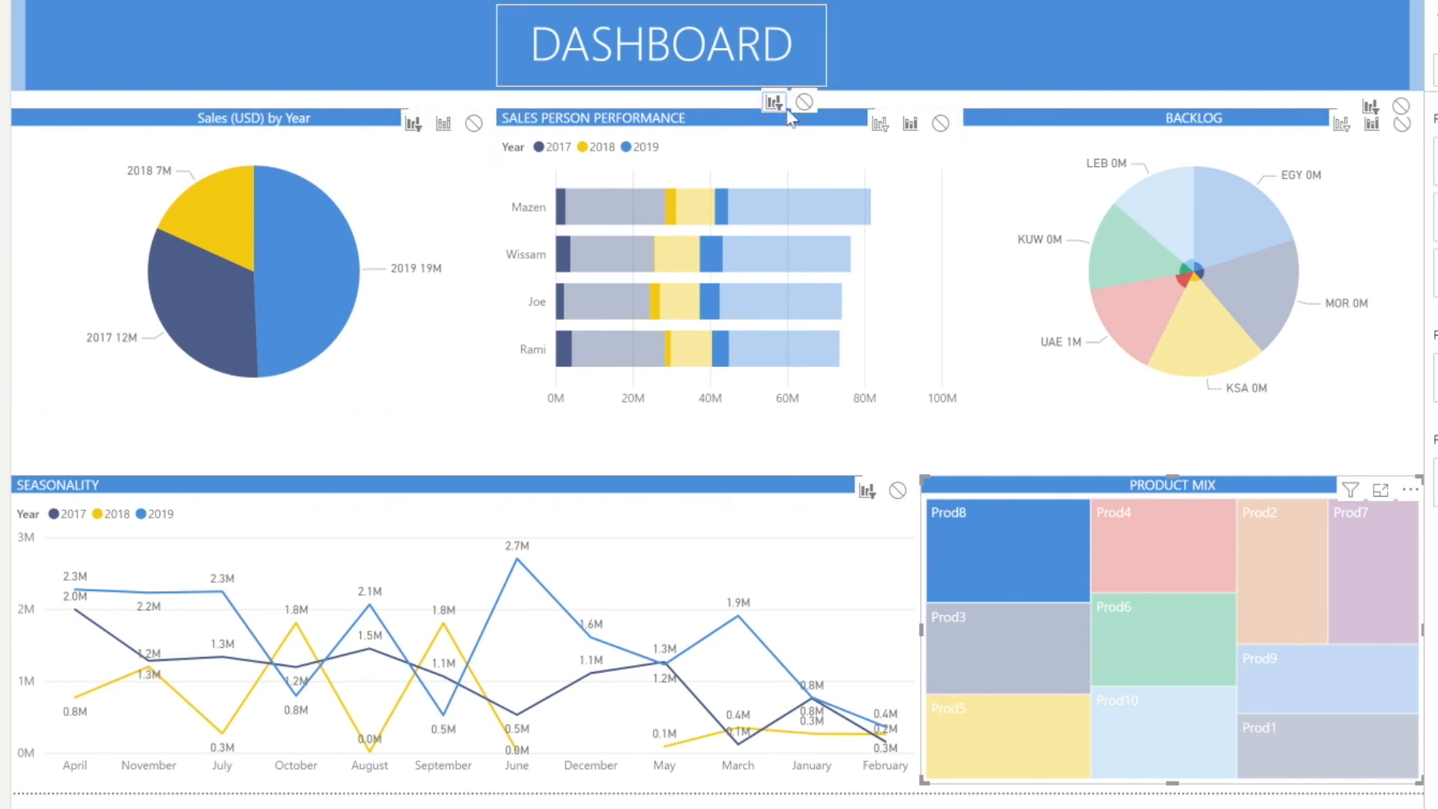
left_click(881, 124)
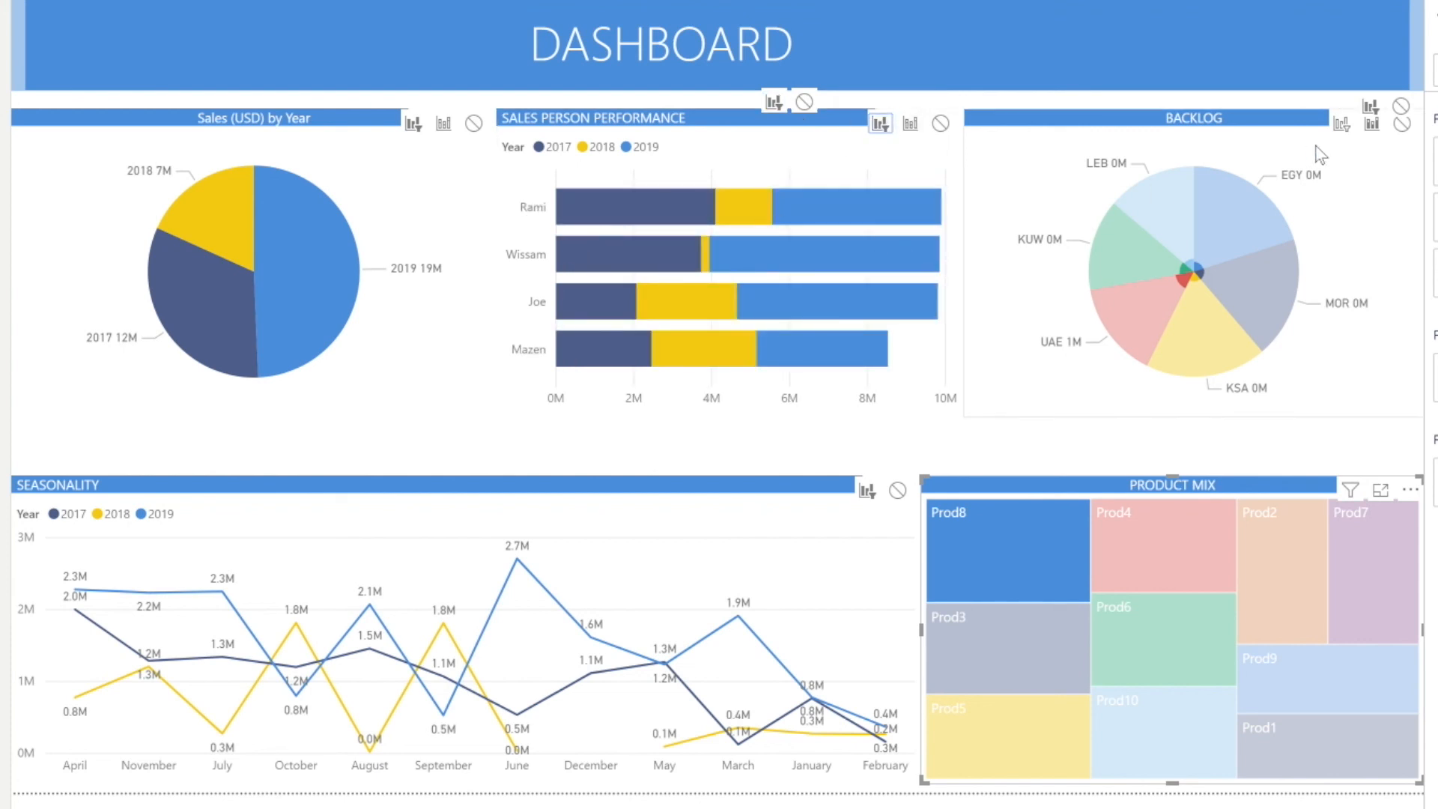
left_click(1340, 124)
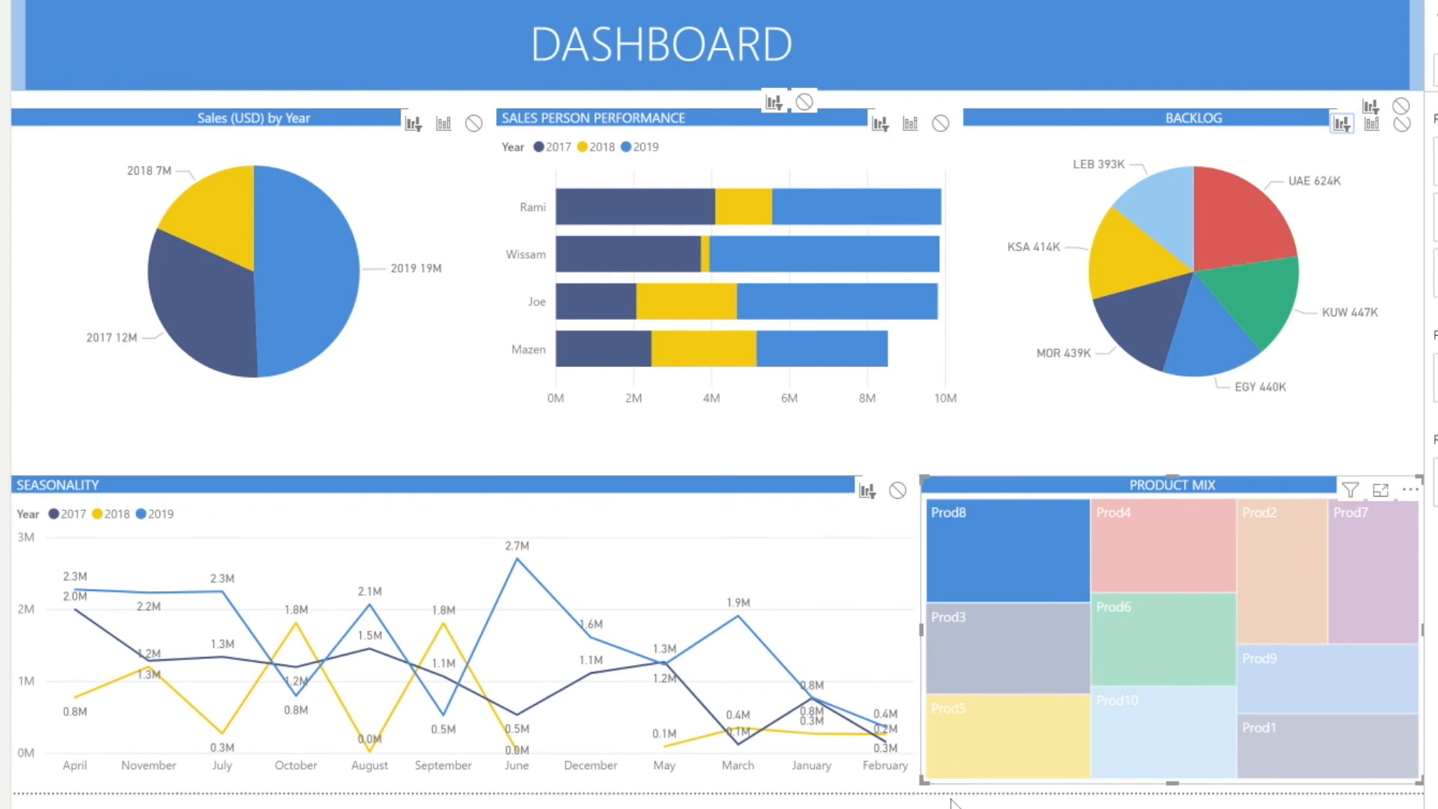
Clear the Prod8 selection in the PRODUCT MIX treemap and select Prod8 again to check the filter interactions
left_click(917, 806)
left_click(981, 552)
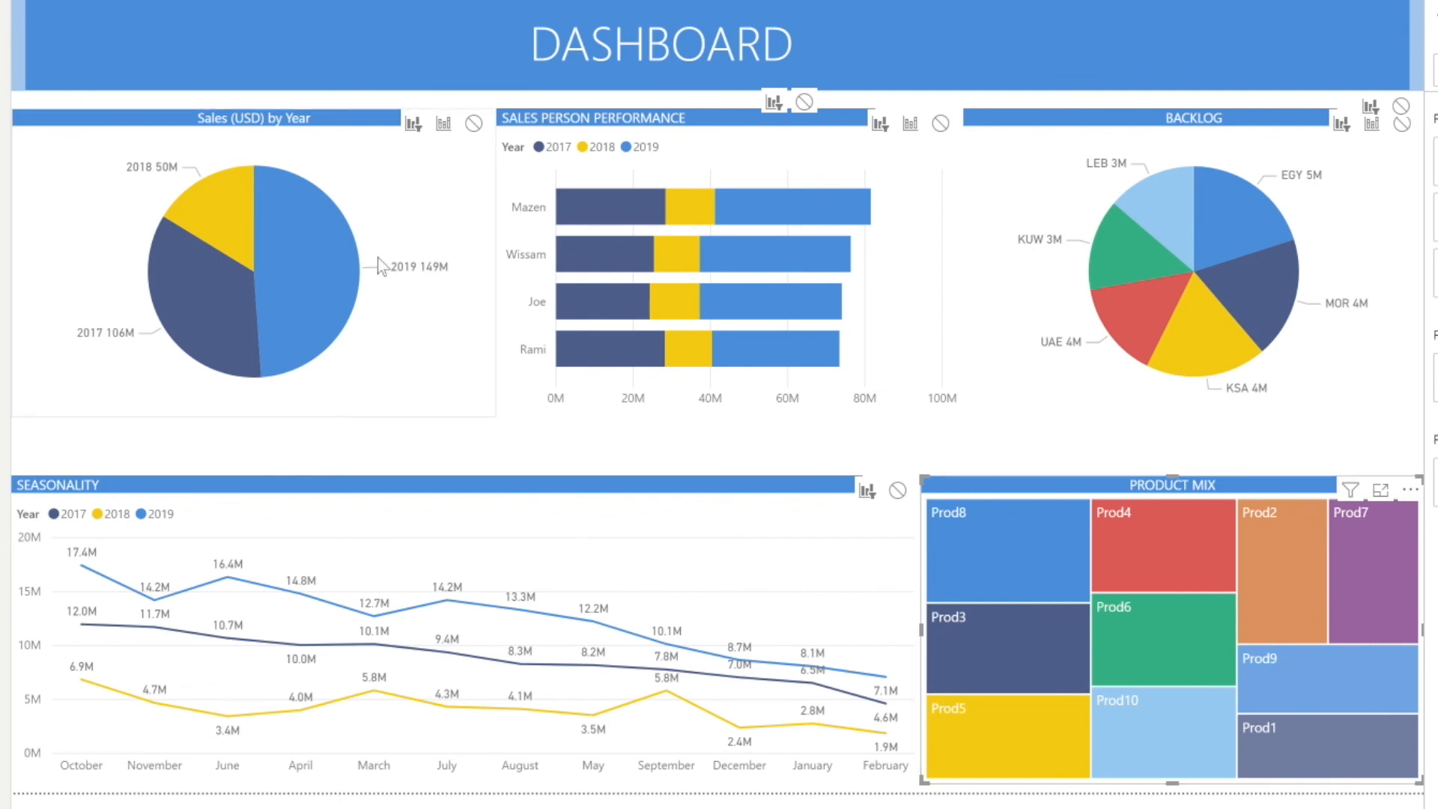
left_click(1033, 563)
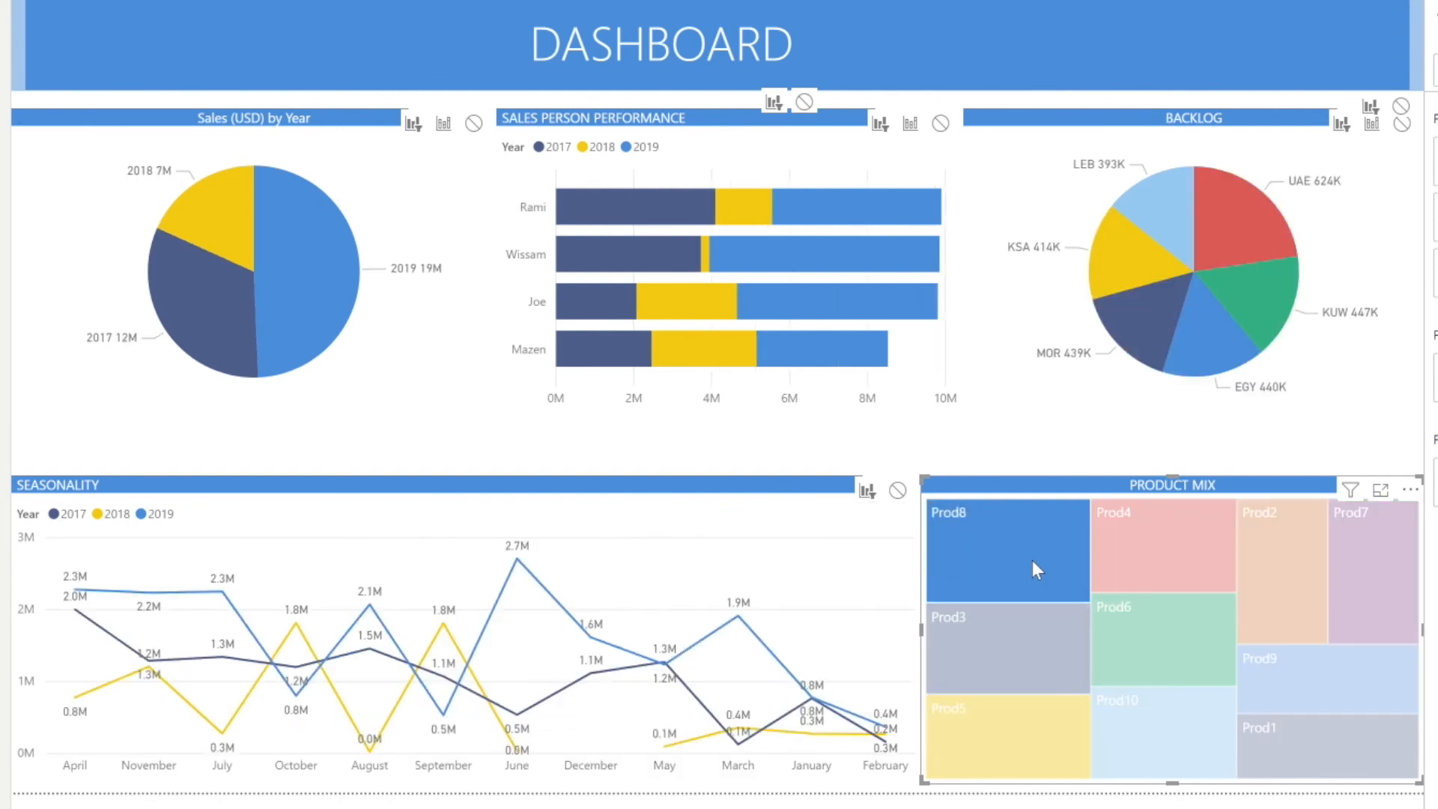